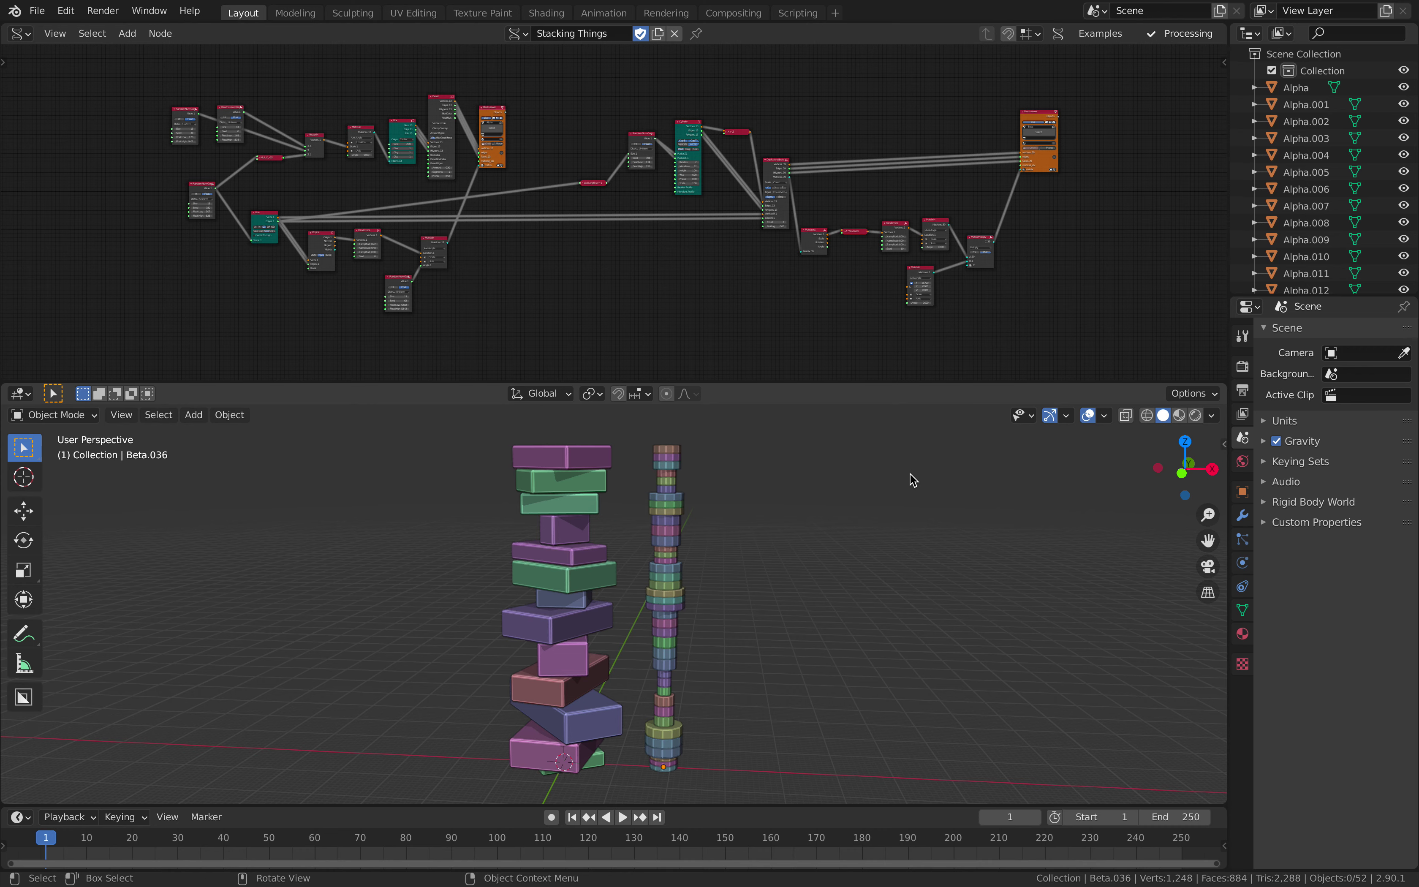
# Examine the Stacking Things node tree and the box and cylinder stacks it generates in the viewport.
pyautogui.moveTo(801, 210); pyautogui.dragTo(611, 248, button='middle')
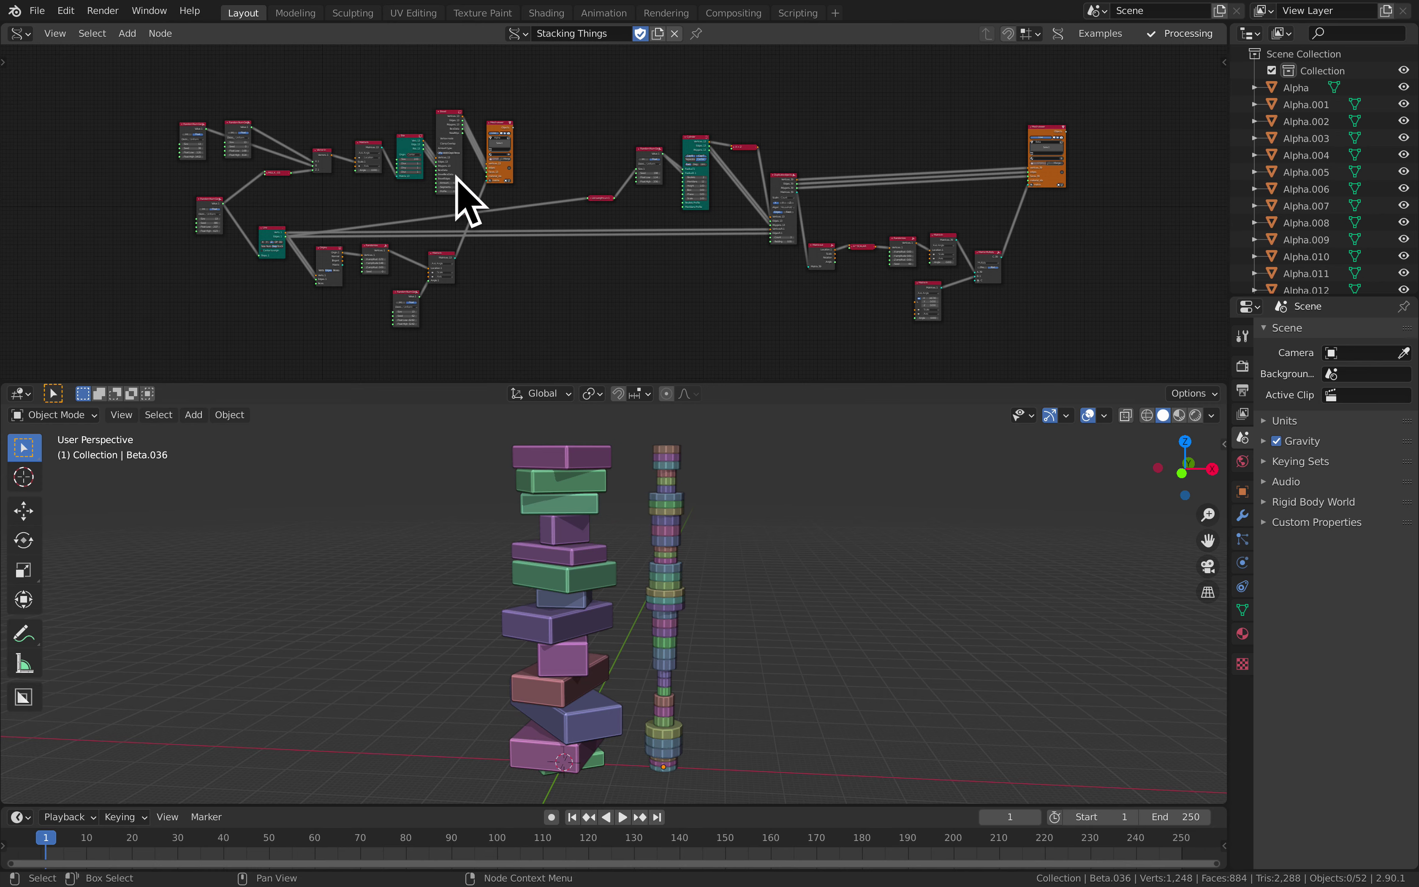
pyautogui.moveTo(659, 460); pyautogui.dragTo(669, 461, button='middle')
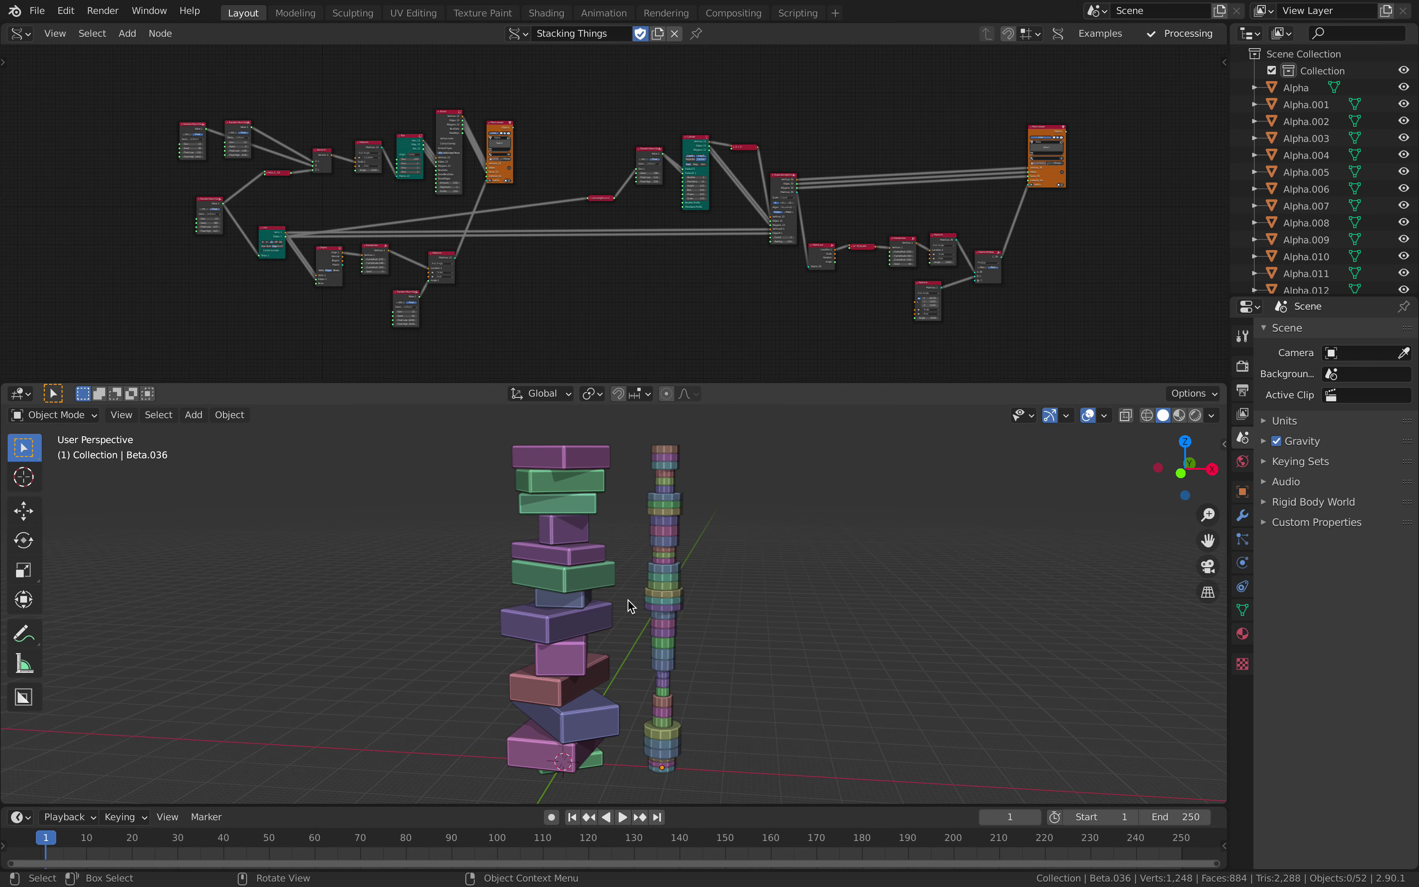
pyautogui.moveTo(628, 600); pyautogui.dragTo(592, 461, button='middle')
pyautogui.scroll(2, 578, 506)
pyautogui.click(564, 469)
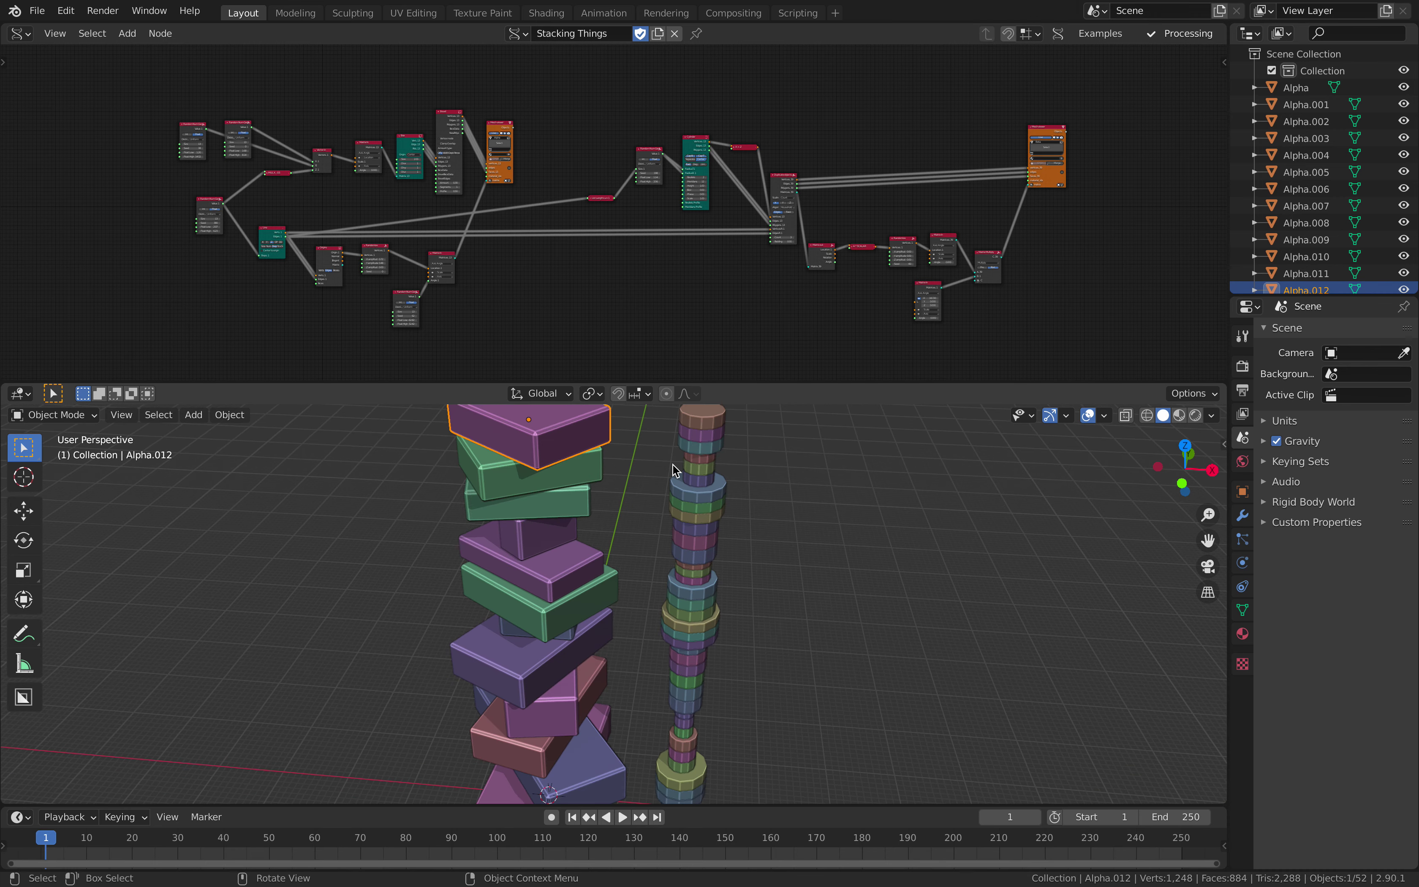
pyautogui.click(717, 423)
pyautogui.scroll(-4, 762, 475)
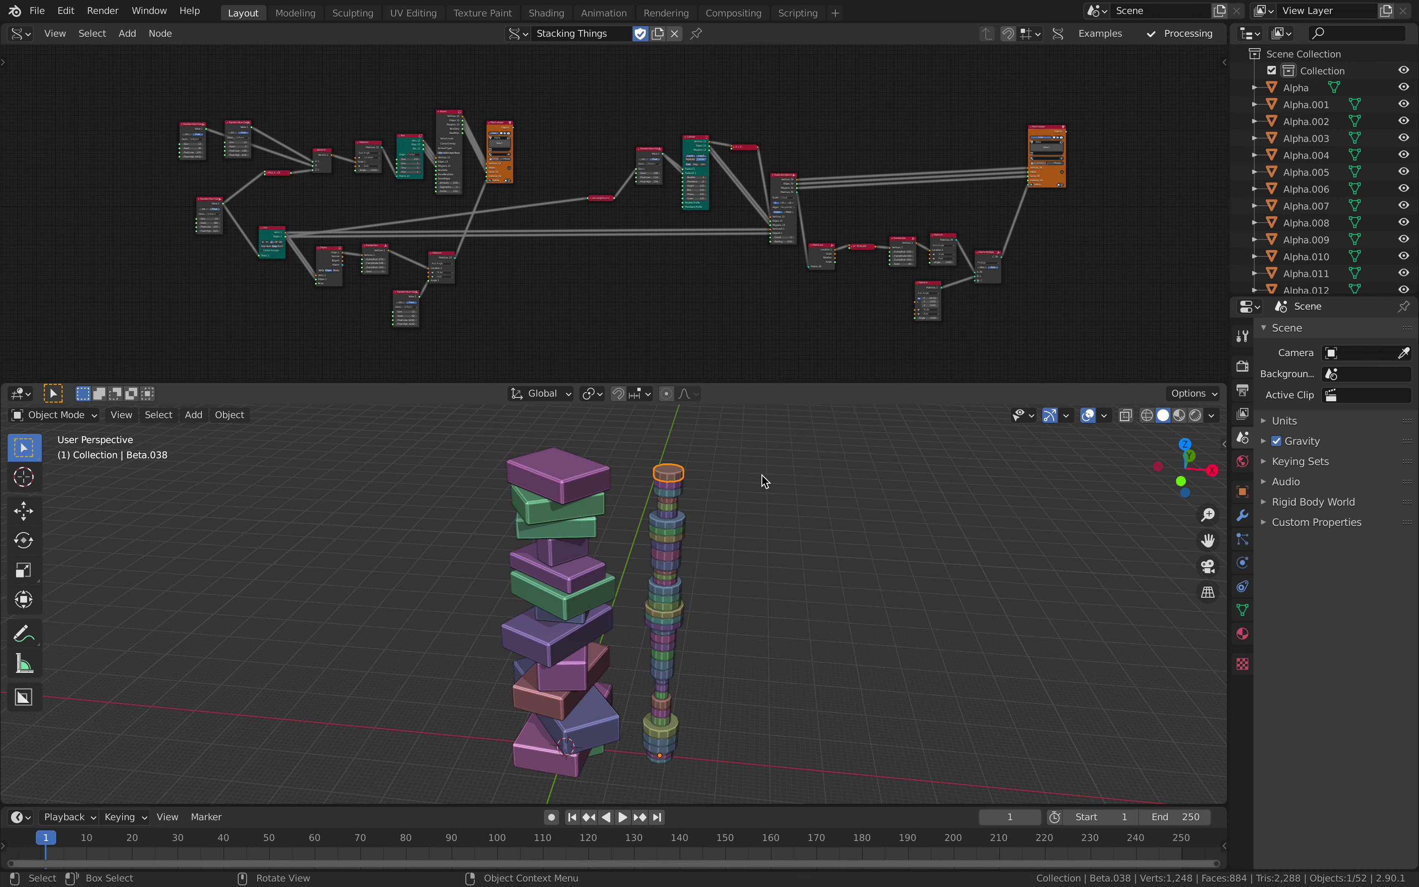
pyautogui.moveTo(726, 555); pyautogui.dragTo(669, 528, button='middle')
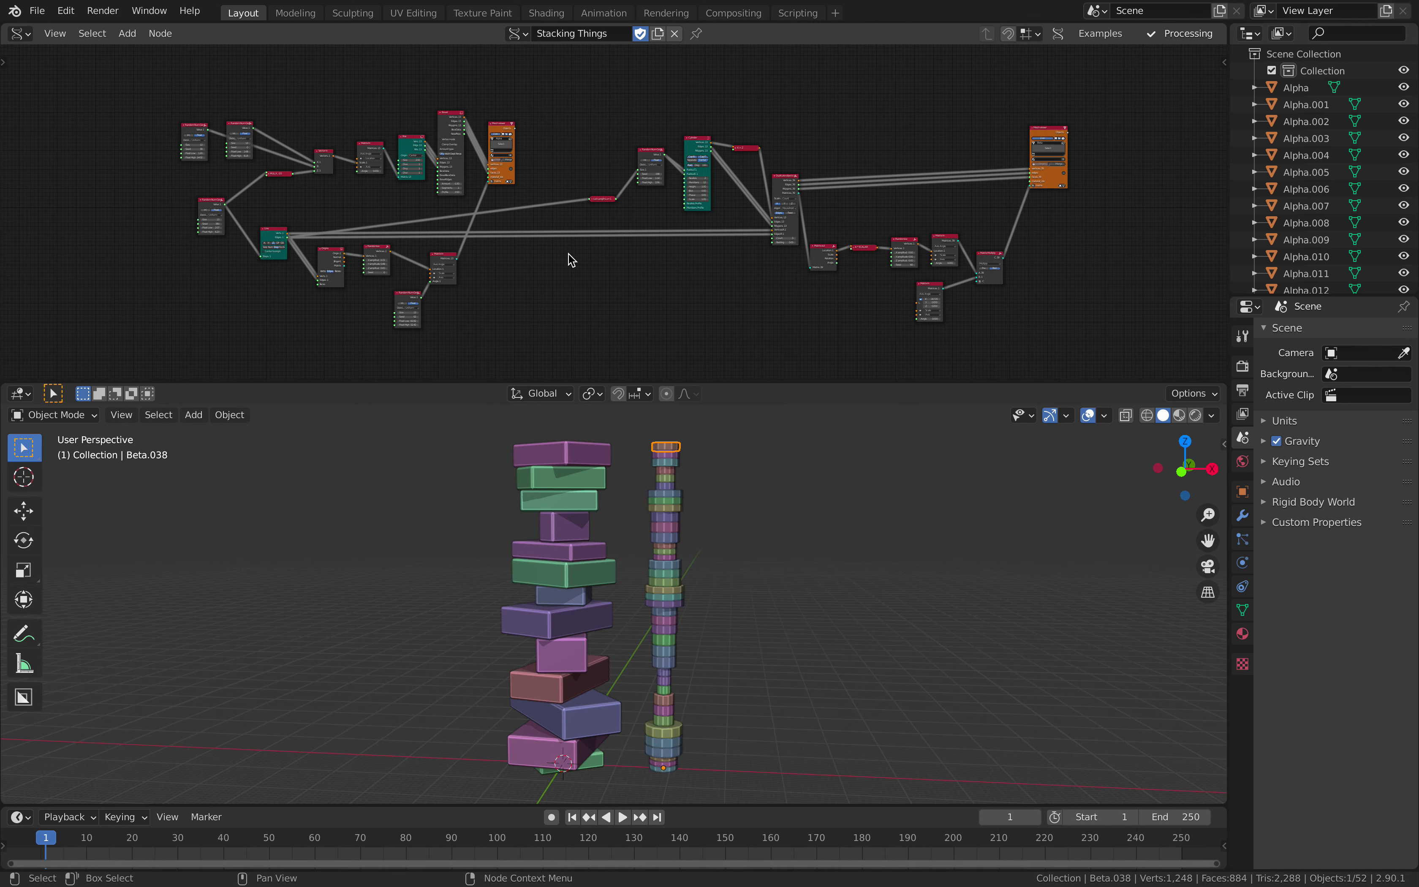
pyautogui.scroll(1, 572, 260)
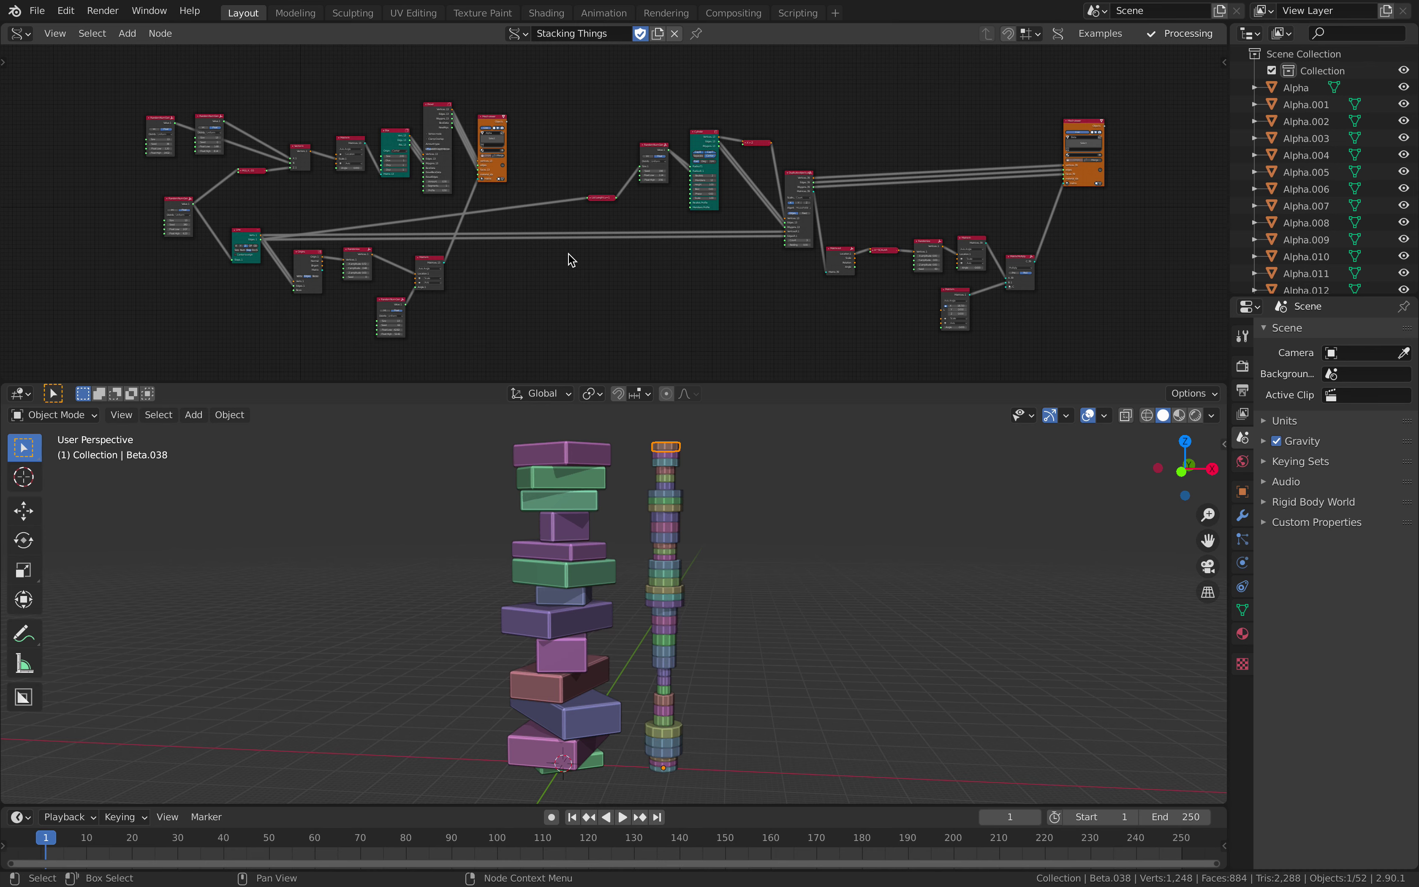
pyautogui.scroll(1, 568, 253)
# Delete the Random Num Gen node that feeds the Angle input of the lower Matrix In node.
pyautogui.moveTo(565, 252); pyautogui.dragTo(727, 176, button='middle')
pyautogui.scroll(9, 662, 192)
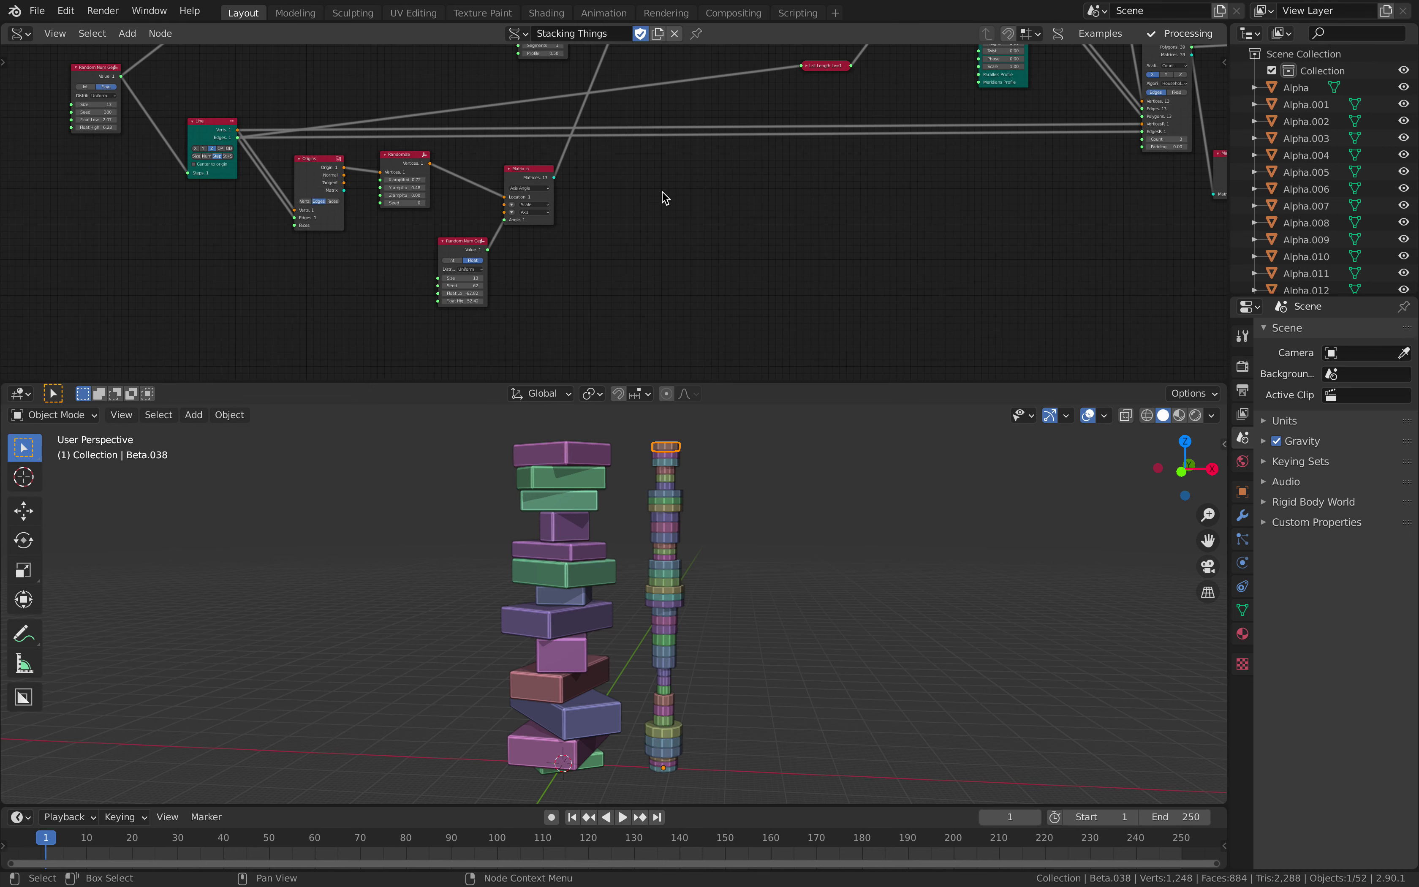
pyautogui.moveTo(631, 200); pyautogui.dragTo(643, 291, button='middle')
pyautogui.moveTo(478, 344); pyautogui.dragTo(557, 251, button='middle')
pyautogui.scroll(1, 558, 251)
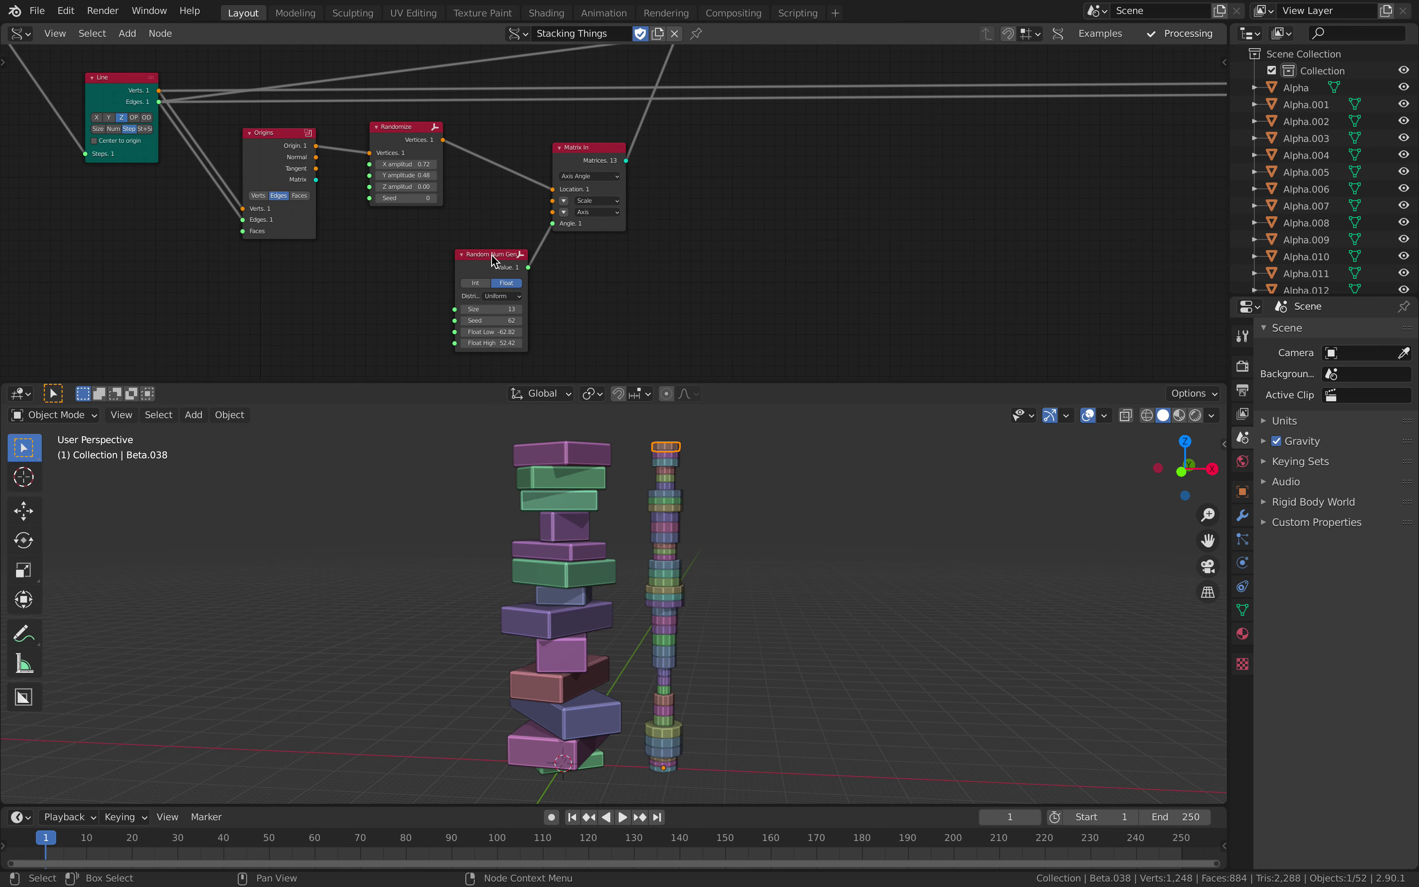
pyautogui.click(492, 255)
pyautogui.press('x')
pyautogui.moveTo(701, 479); pyautogui.dragTo(684, 533, button='middle')
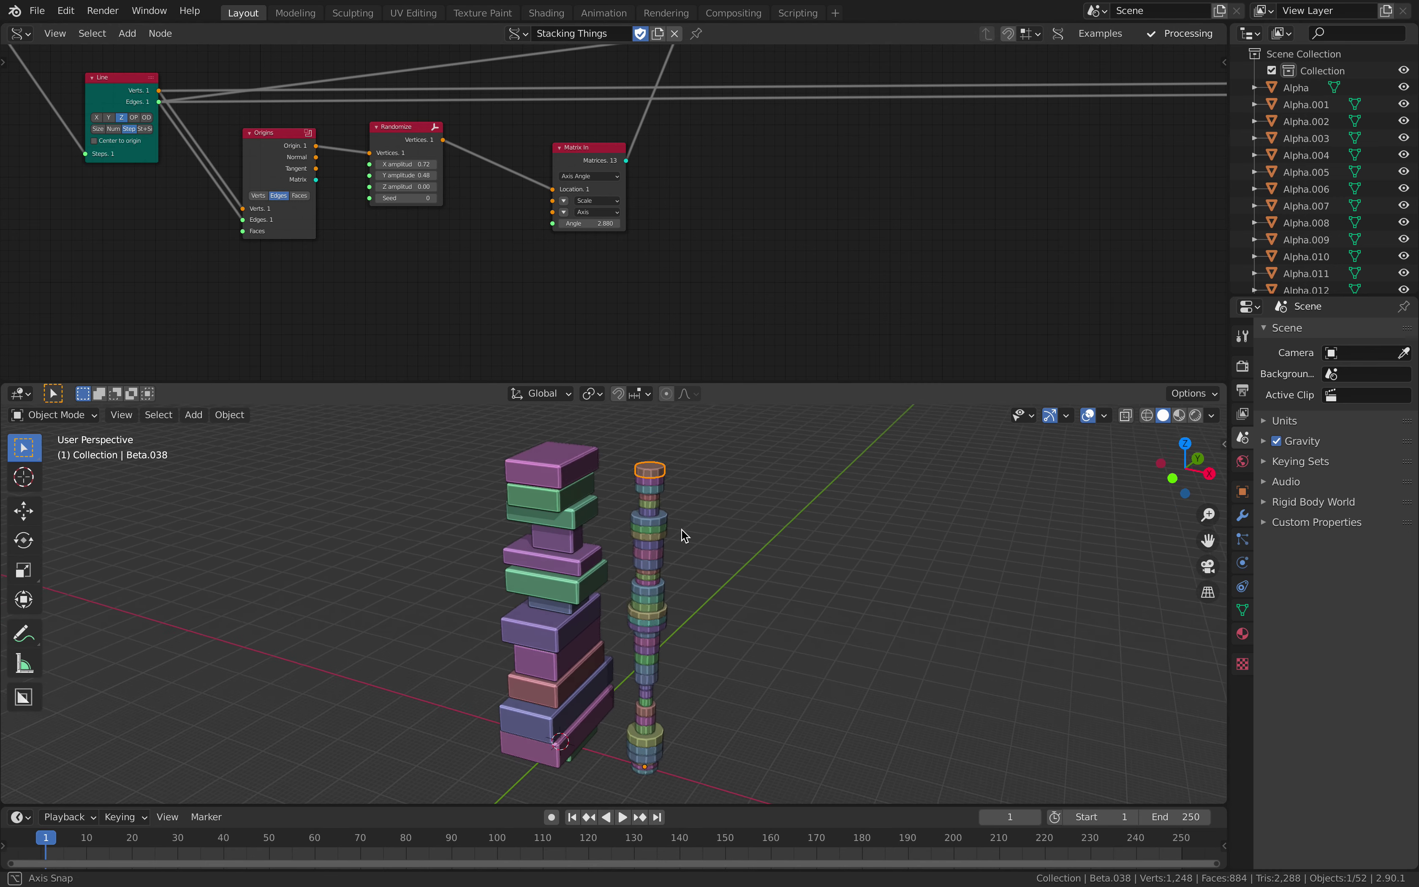
# Move one random number generator aside and disconnect both generators from the X and Y inputs of the Vector In node.
pyautogui.moveTo(579, 276); pyautogui.dragTo(725, 346, button='middle')
pyautogui.moveTo(485, 101); pyautogui.dragTo(596, 235, button='middle')
pyautogui.moveTo(439, 67); pyautogui.dragTo(639, 188, button='middle')
pyautogui.scroll(3, 576, 188)
pyautogui.moveTo(467, 106); pyautogui.dragTo(256, 173)
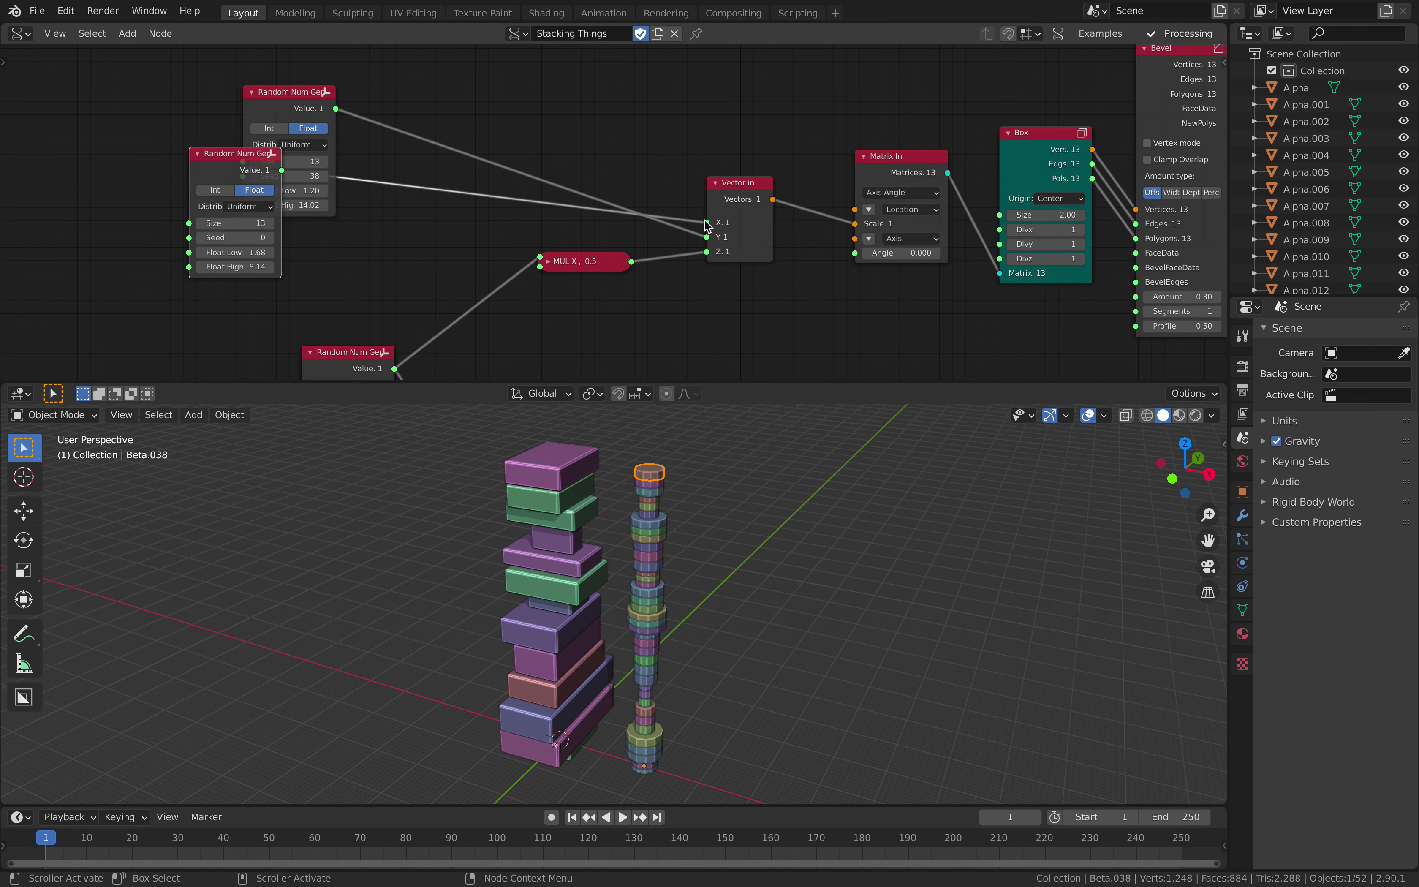
pyautogui.moveTo(707, 222)
pyautogui.mouseDown()
pyautogui.moveTo(665, 152)
pyautogui.moveTo(711, 243)
pyautogui.moveTo(723, 209)
pyautogui.mouseUp()
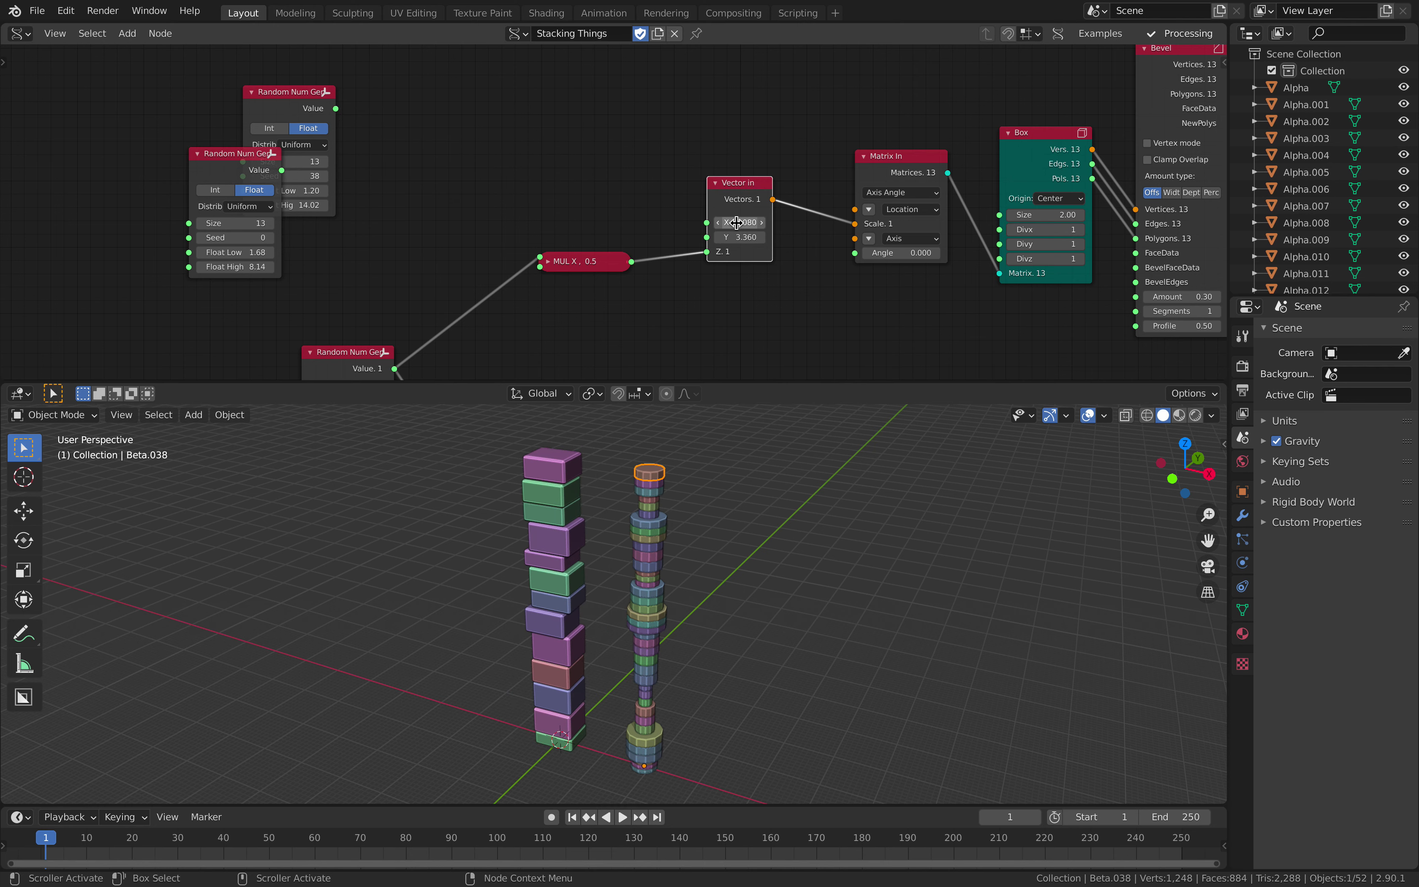
# Set the X and Y values of the Vector In node to 5.
pyautogui.press('Return')
pyautogui.moveTo(690, 111); pyautogui.dragTo(642, 61, button='middle')
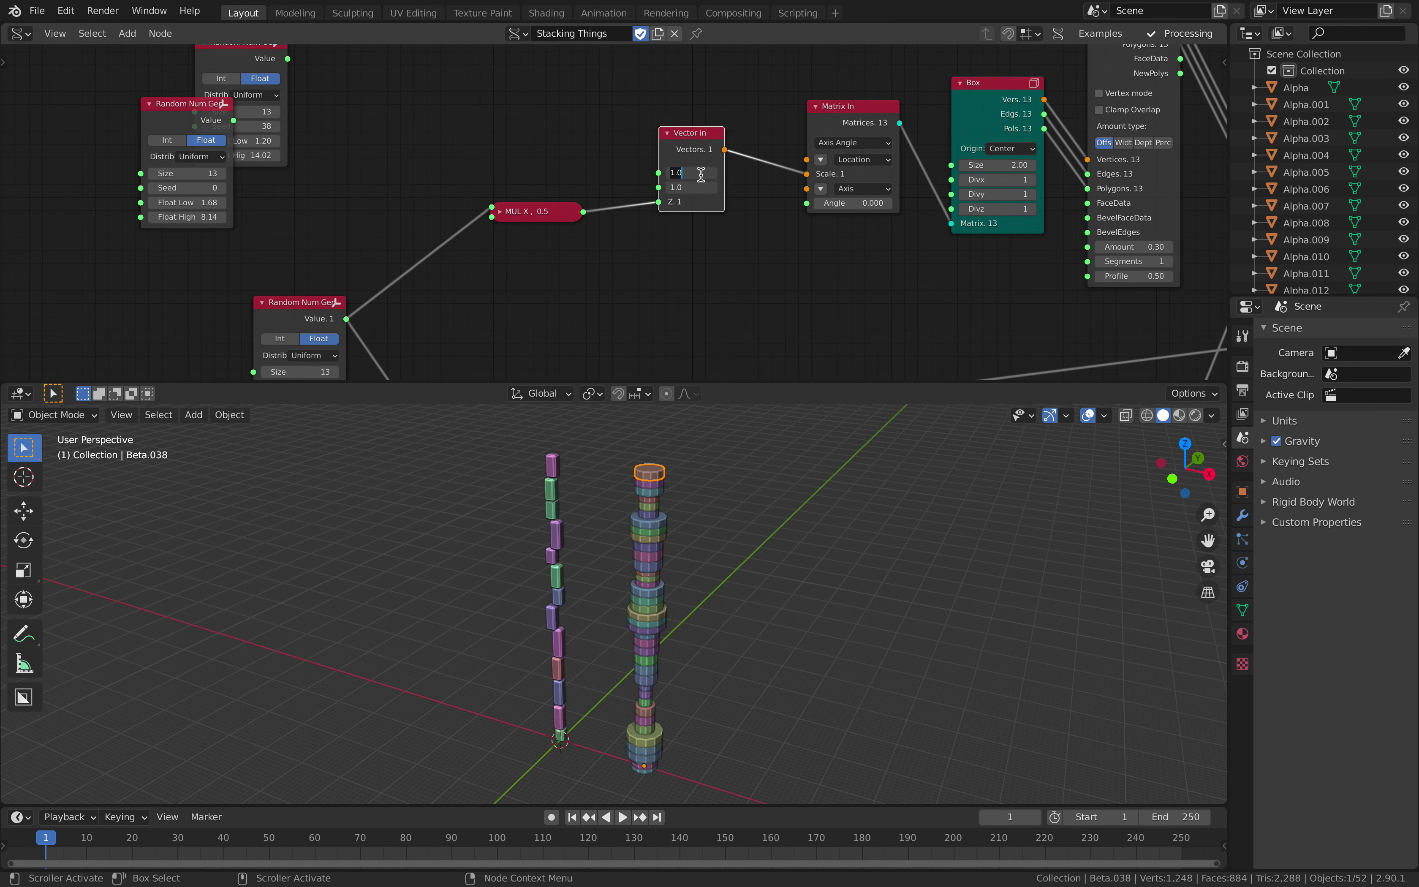
pyautogui.write('5')
pyautogui.press('Return')
pyautogui.moveTo(756, 446); pyautogui.dragTo(589, 719, button='middle')
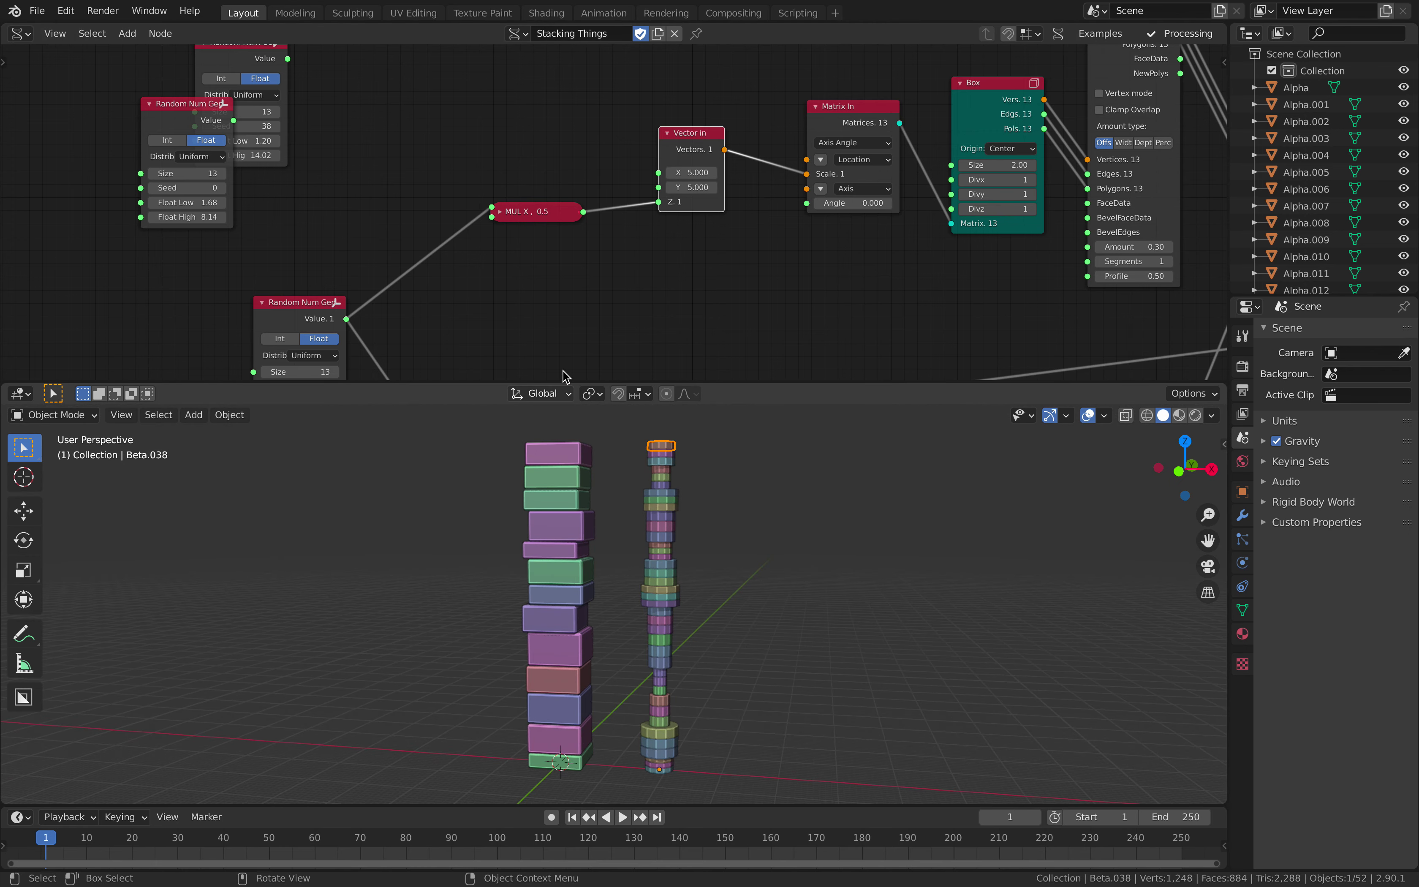
# Set the seed of the Random Num Gen node that feeds the Line node to 598.
pyautogui.scroll(-4, 532, 231)
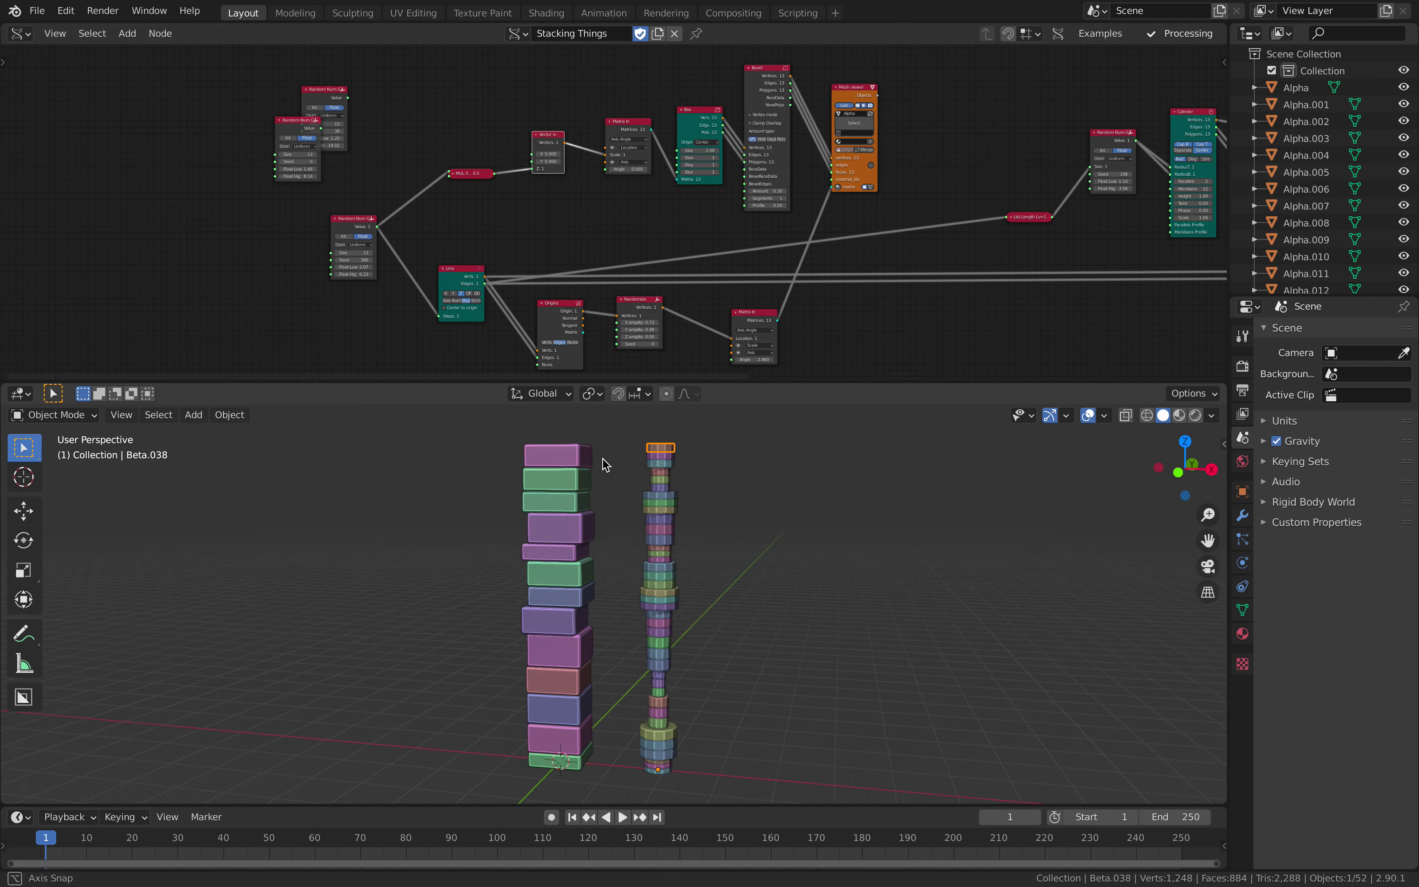
pyautogui.moveTo(603, 460); pyautogui.dragTo(586, 465, button='middle')
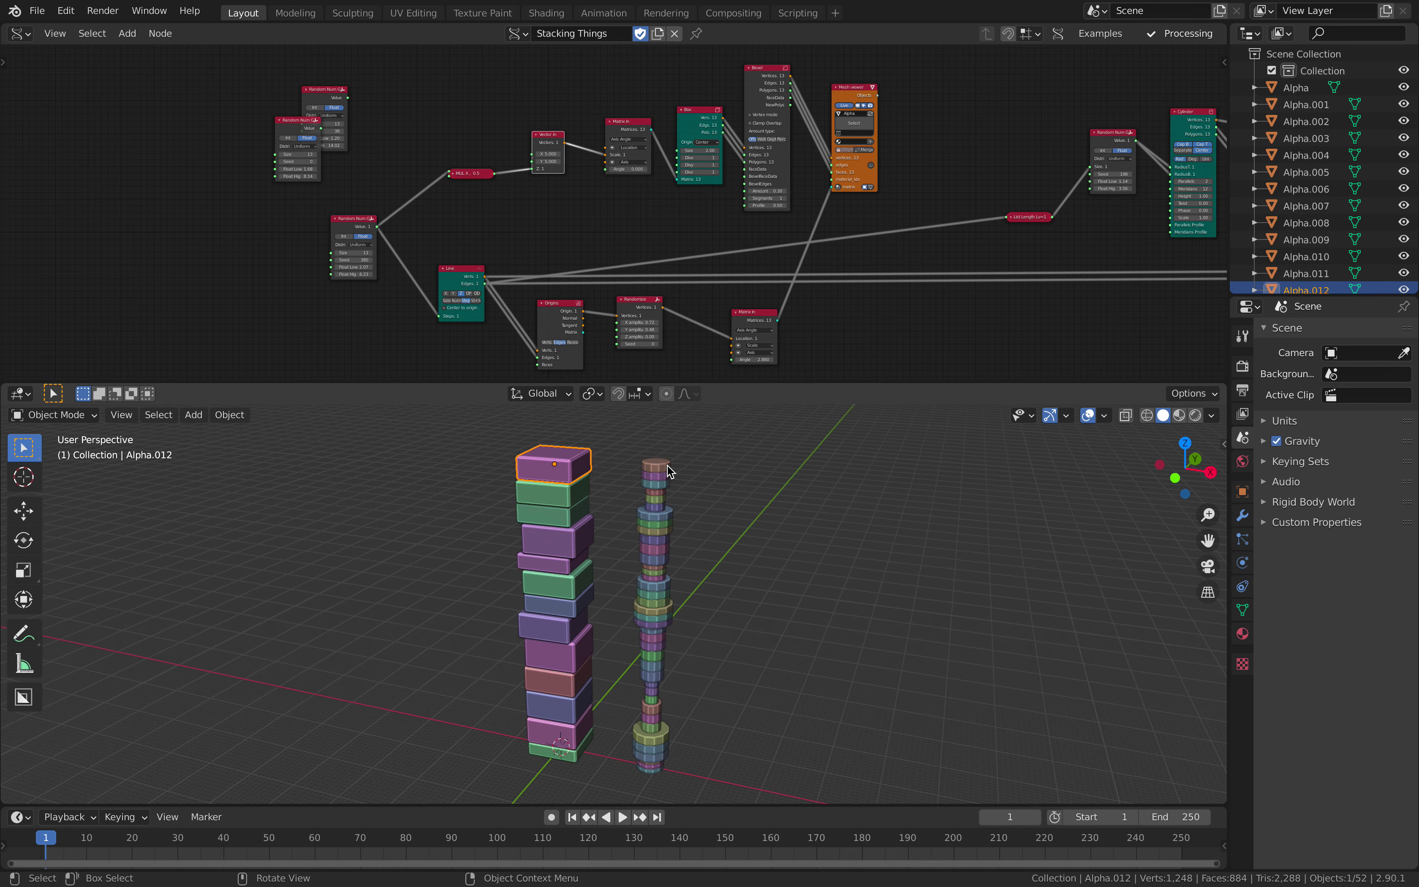
pyautogui.click(585, 457)
pyautogui.moveTo(551, 301); pyautogui.dragTo(578, 285, button='middle')
pyautogui.scroll(1, 578, 285)
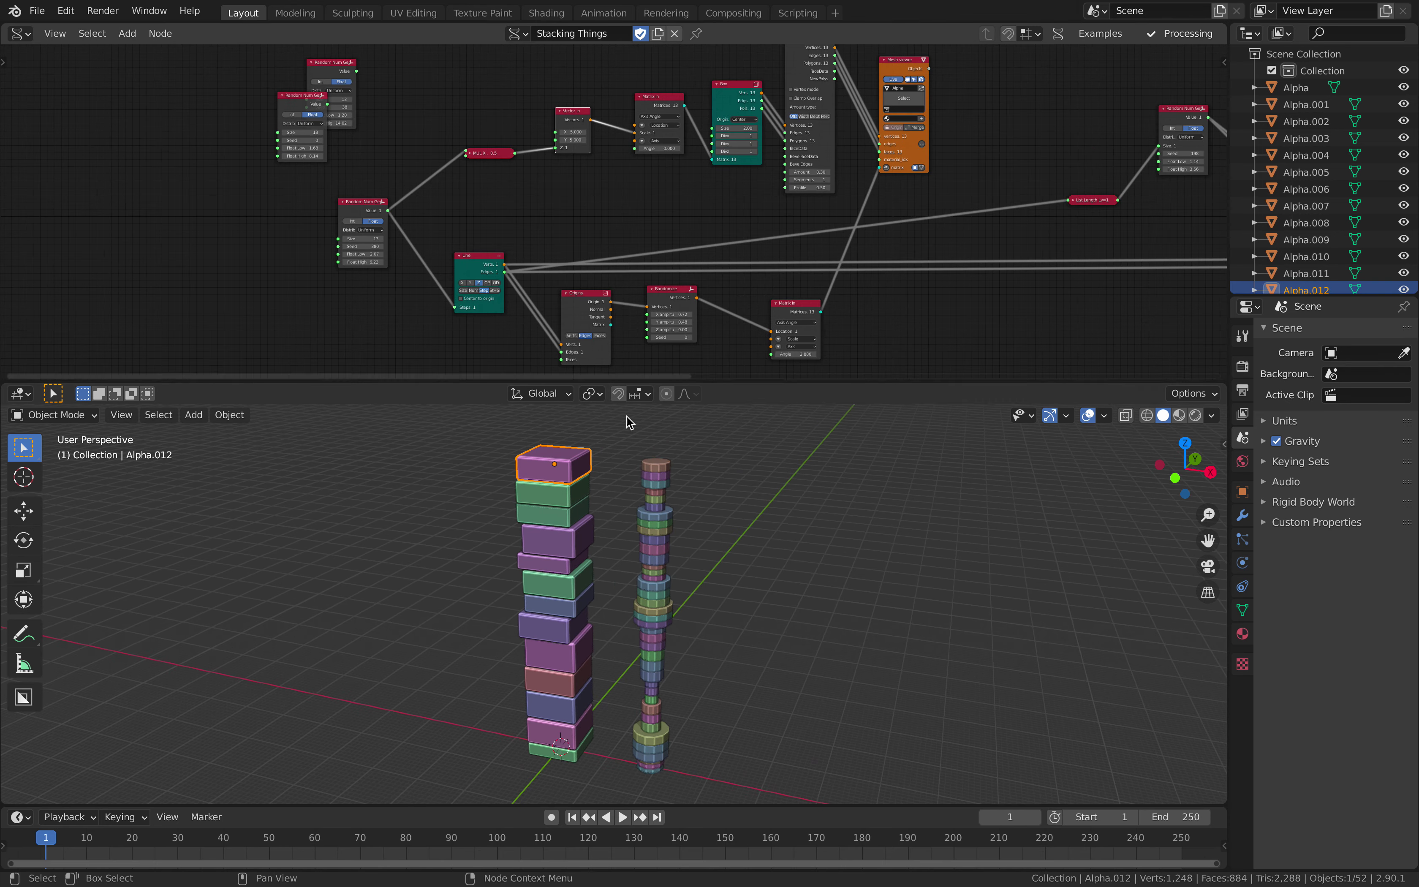
pyautogui.moveTo(618, 536); pyautogui.dragTo(638, 515, button='middle')
pyautogui.scroll(2, 494, 216)
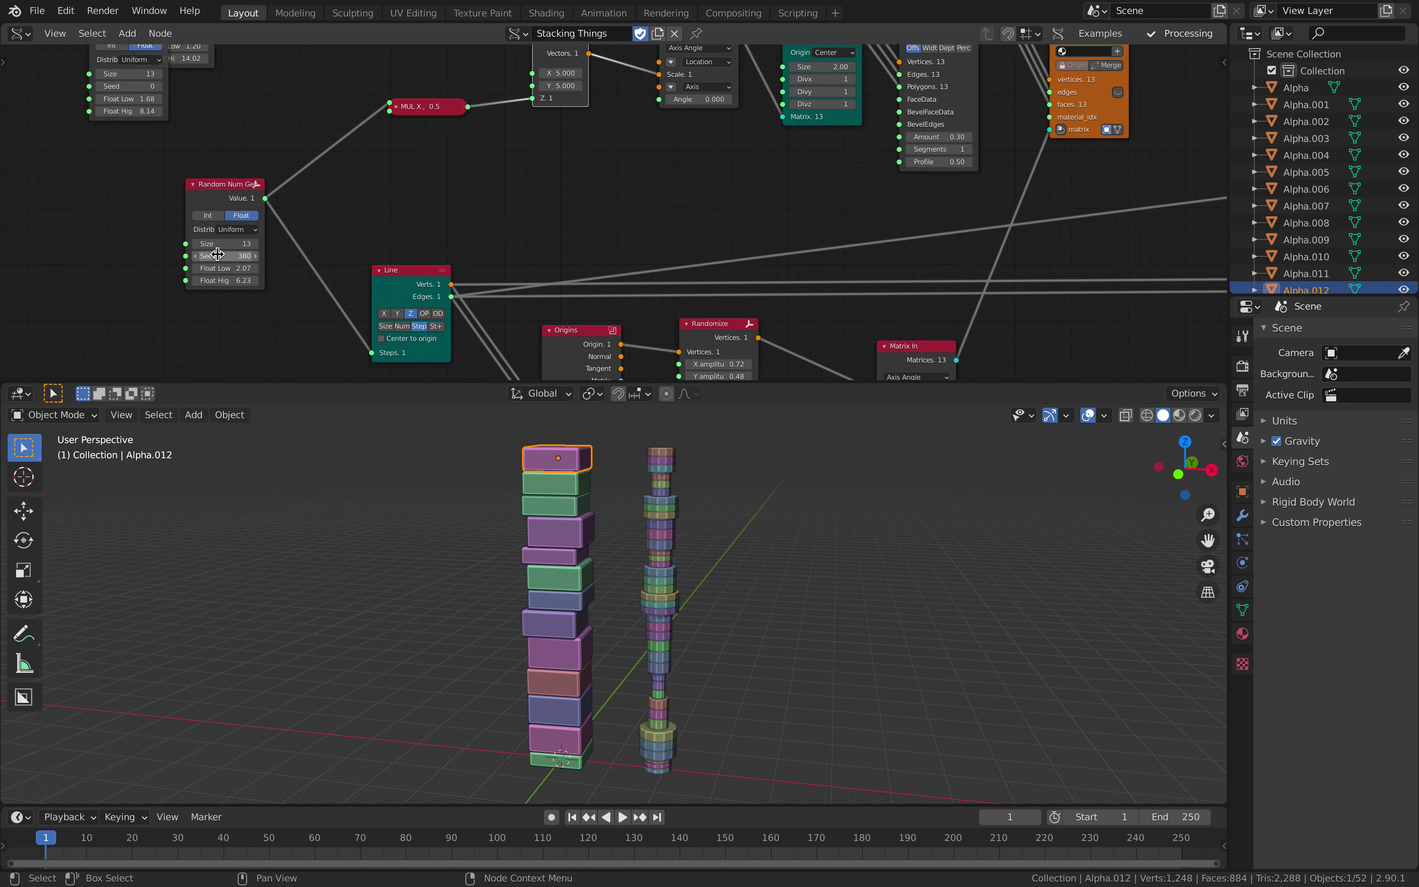
pyautogui.moveTo(217, 254); pyautogui.dragTo(305, 254)
# Reposition the Origins and Line nodes slightly in the node tree.
pyautogui.moveTo(409, 275); pyautogui.dragTo(392, 265)
pyautogui.moveTo(492, 282); pyautogui.dragTo(542, 198, button='middle')
pyautogui.scroll(3, 541, 198)
pyautogui.moveTo(643, 274); pyautogui.dragTo(631, 280)
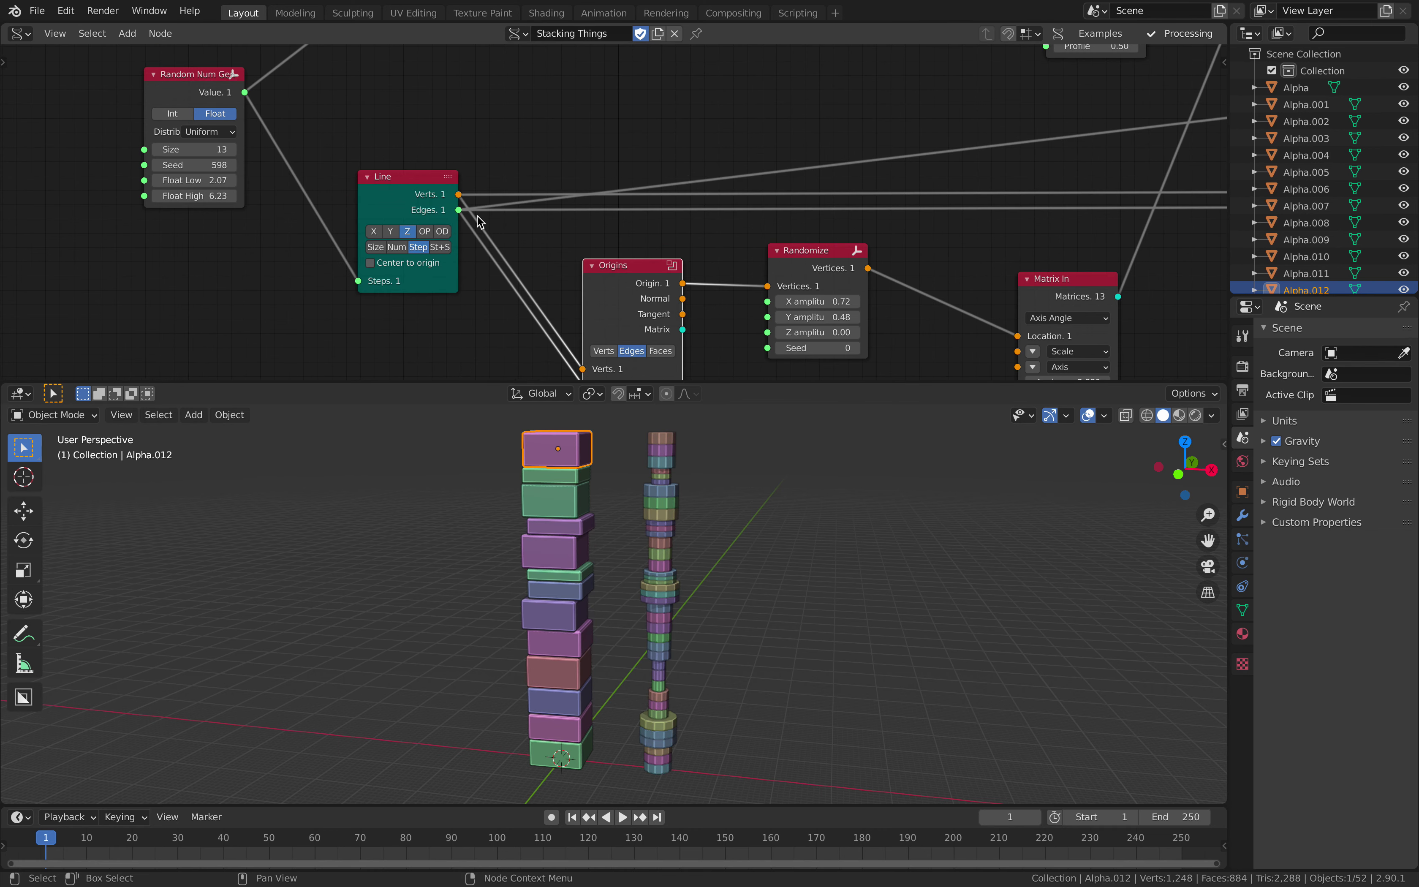
pyautogui.moveTo(411, 183); pyautogui.dragTo(400, 194)
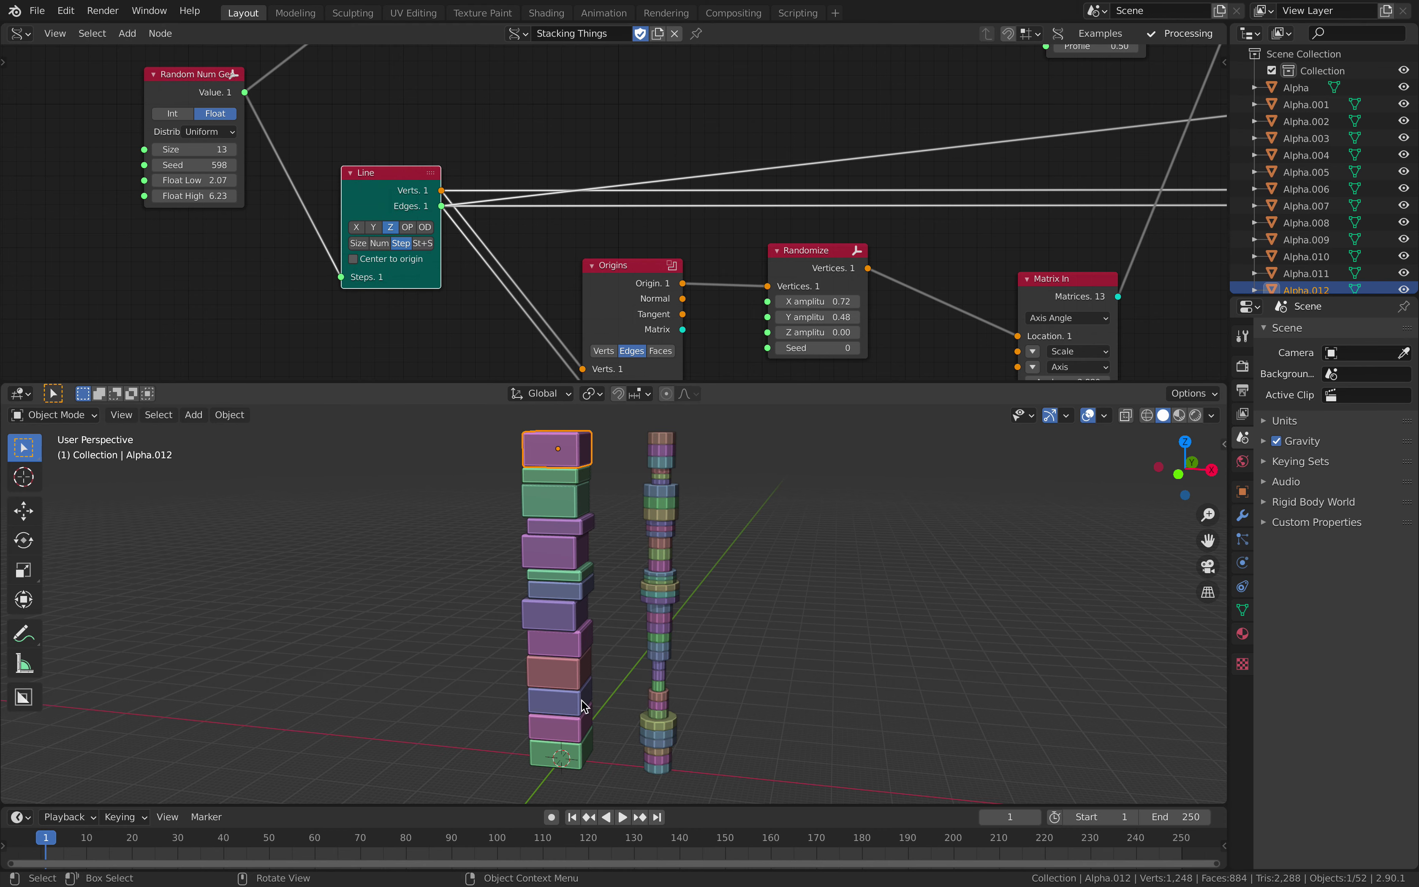
# Examine the Line node's Z direction and Step mode settings alongside the stacks in the viewport.
pyautogui.moveTo(618, 525); pyautogui.dragTo(604, 543, button='middle')
pyautogui.moveTo(420, 168); pyautogui.dragTo(432, 177, button='middle')
pyautogui.moveTo(412, 184); pyautogui.dragTo(410, 173)
pyautogui.moveTo(377, 147); pyautogui.dragTo(497, 114, button='middle')
pyautogui.scroll(2, 409, 157)
pyautogui.moveTo(435, 153); pyautogui.dragTo(422, 152)
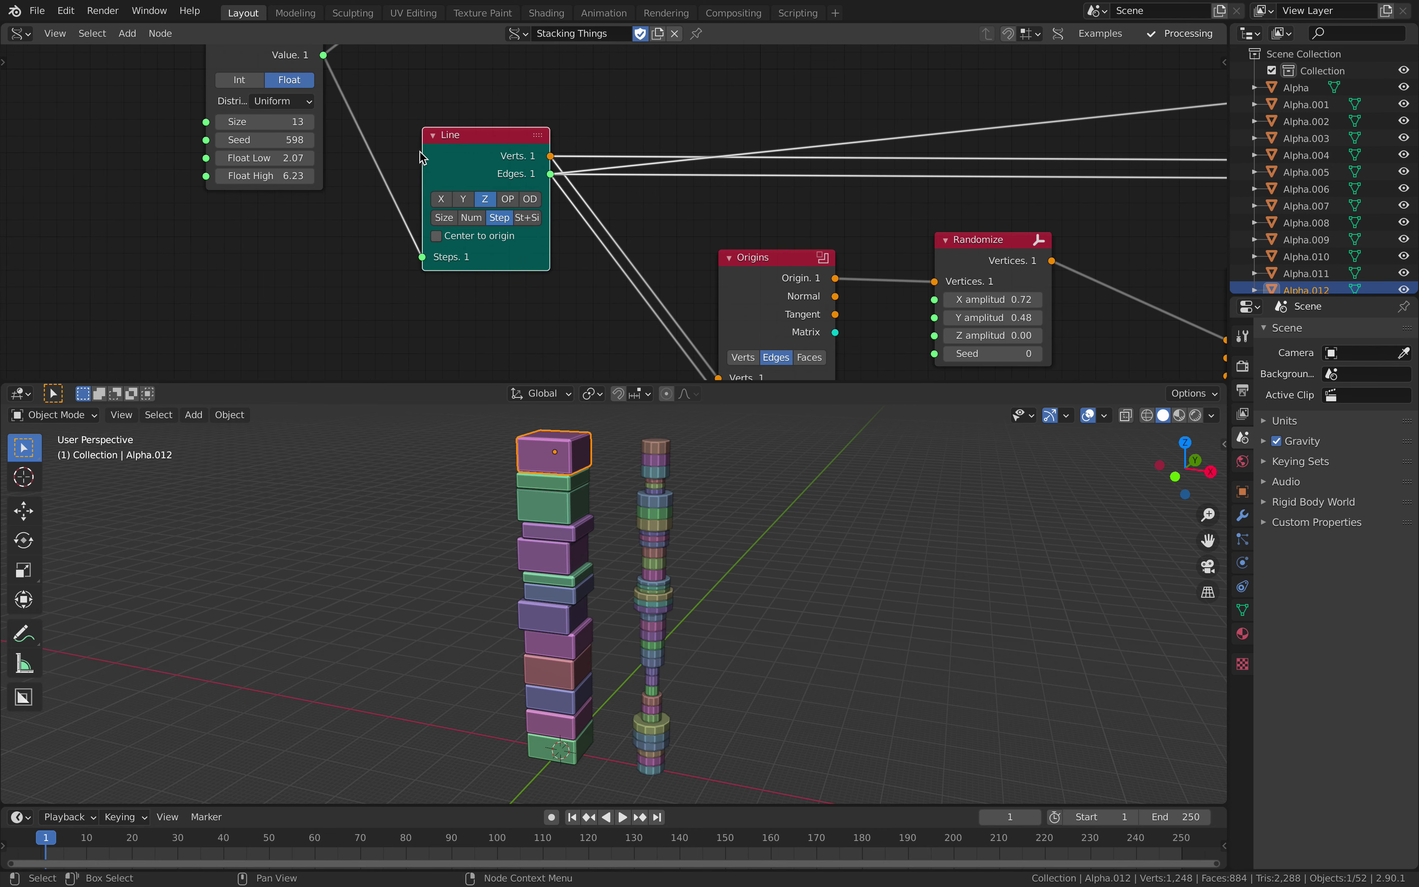
pyautogui.moveTo(508, 182); pyautogui.dragTo(592, 163, button='middle')
pyautogui.scroll(2, 591, 170)
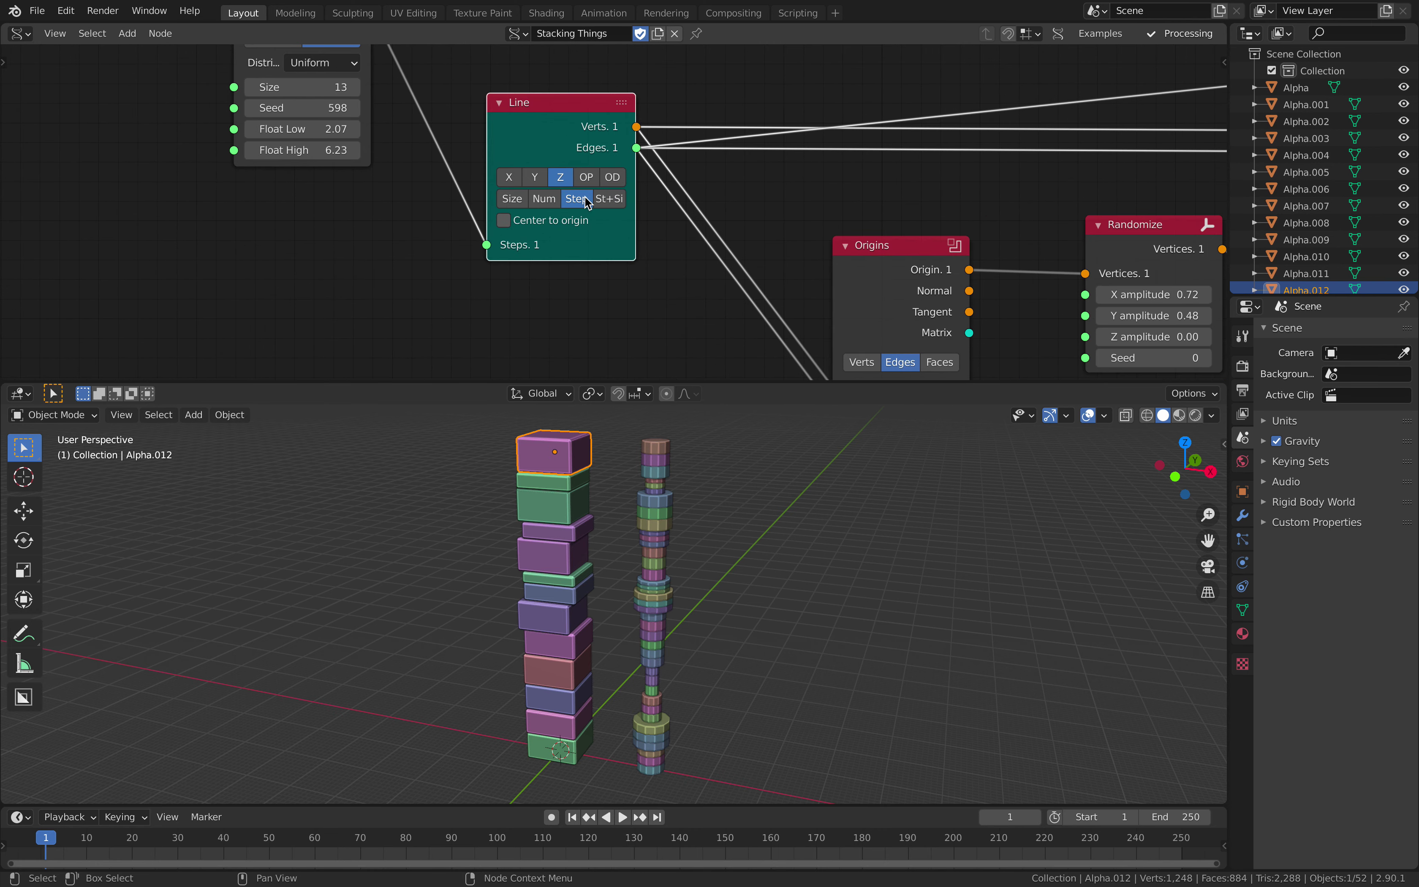
pyautogui.scroll(-1, 599, 187)
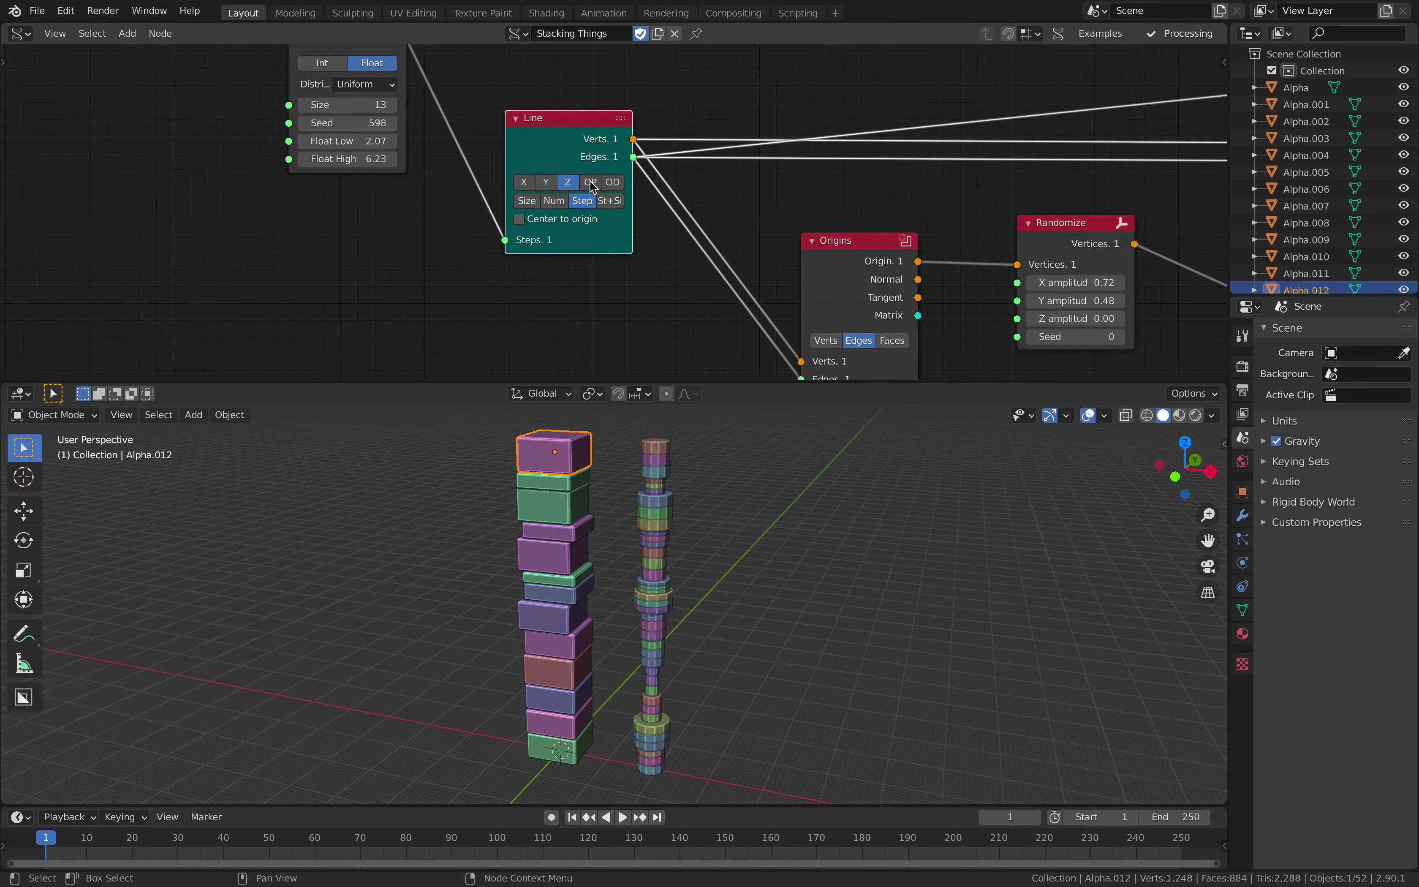
# Nudge the Random Num Gen node that feeds the Line node and set its seed to 634.
pyautogui.moveTo(472, 176); pyautogui.dragTo(507, 226, button='middle')
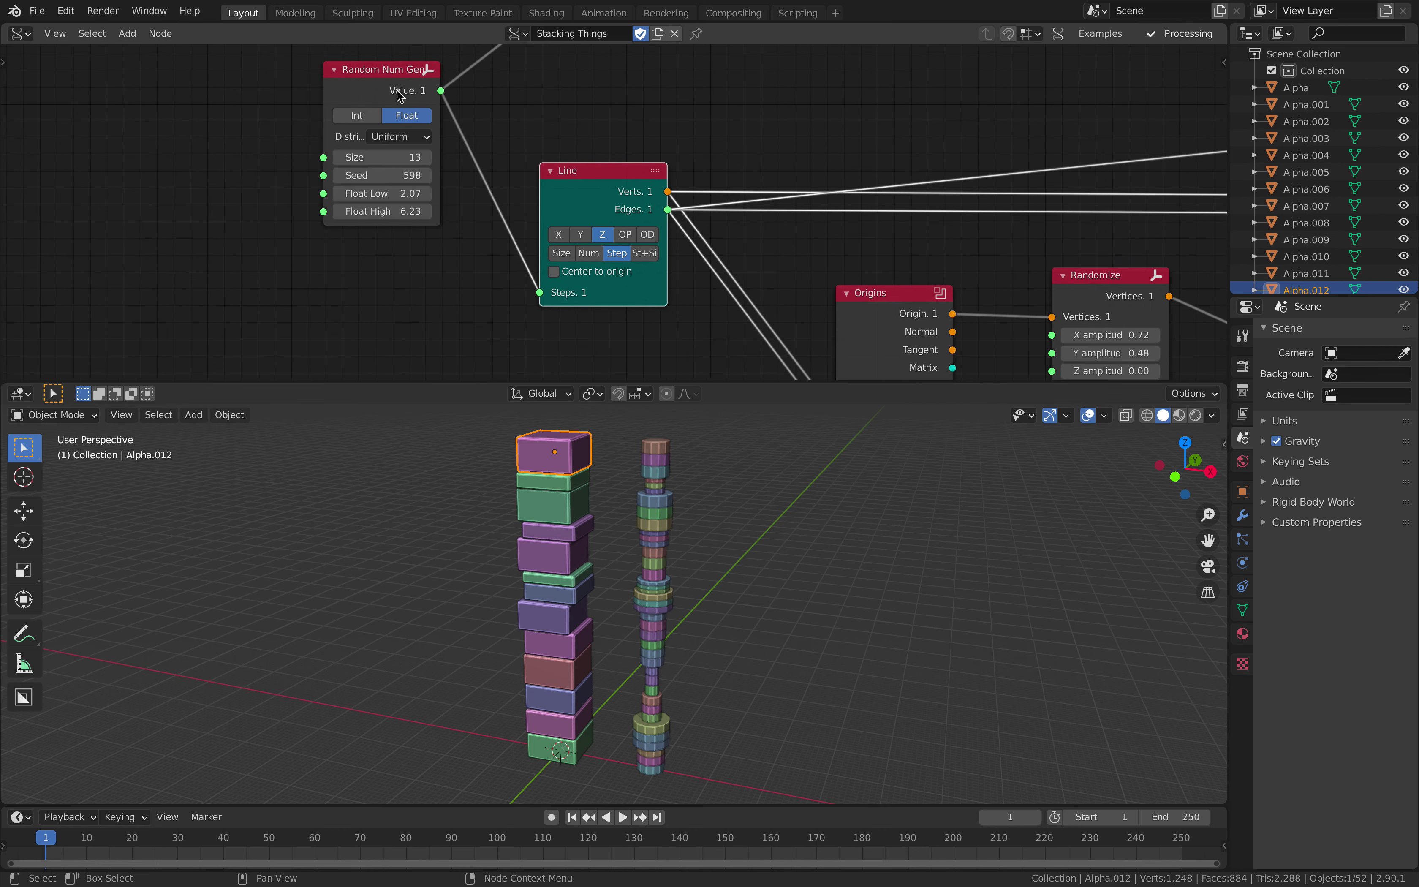
pyautogui.moveTo(376, 75); pyautogui.dragTo(367, 89)
pyautogui.moveTo(381, 185); pyautogui.dragTo(402, 186)
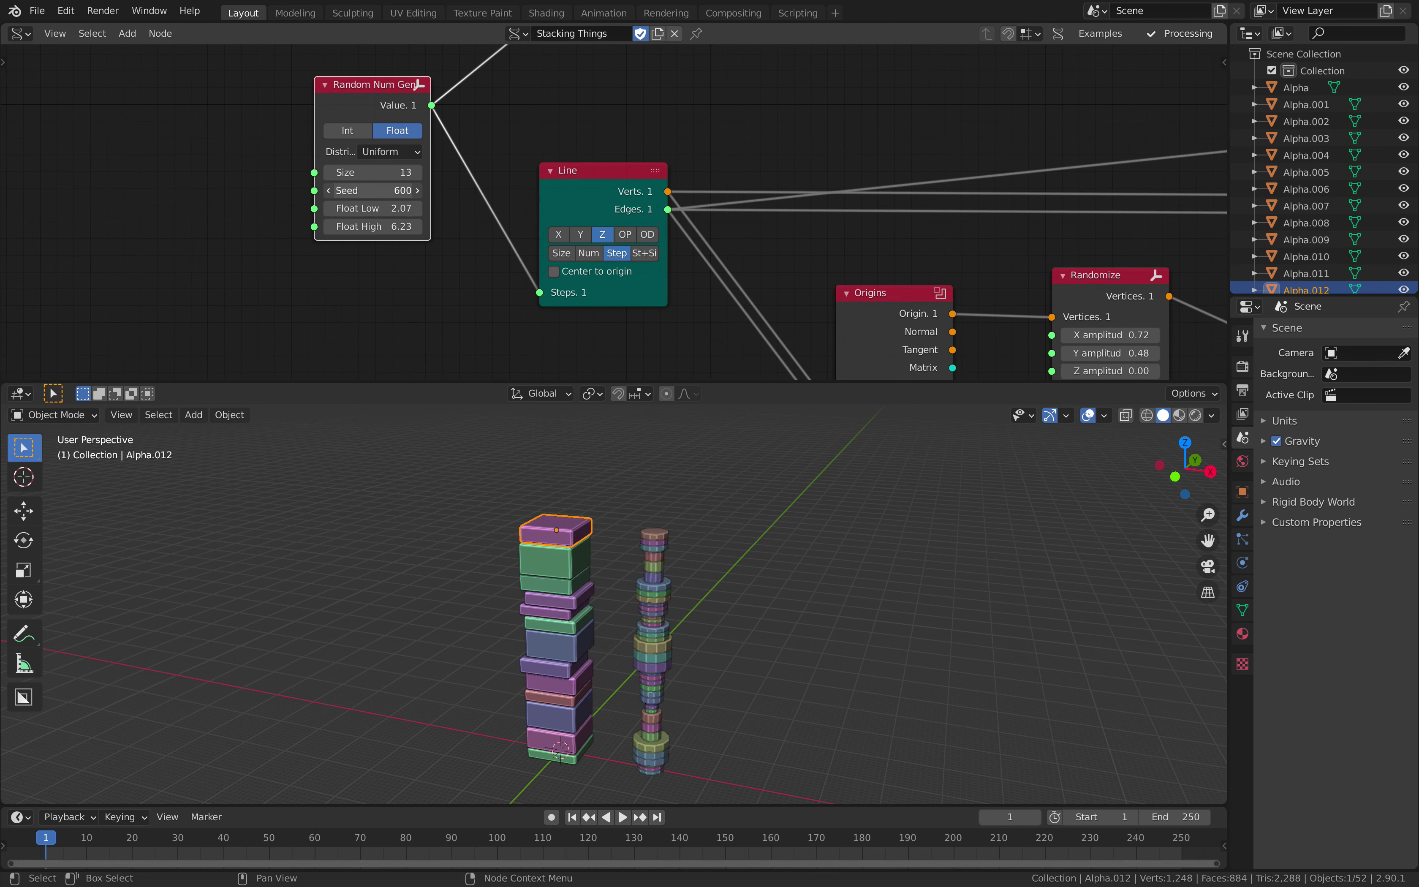
# Try a size of 5 on the Line node's random number generator and set the size to 20.
pyautogui.click(380, 175)
pyautogui.press('Return')
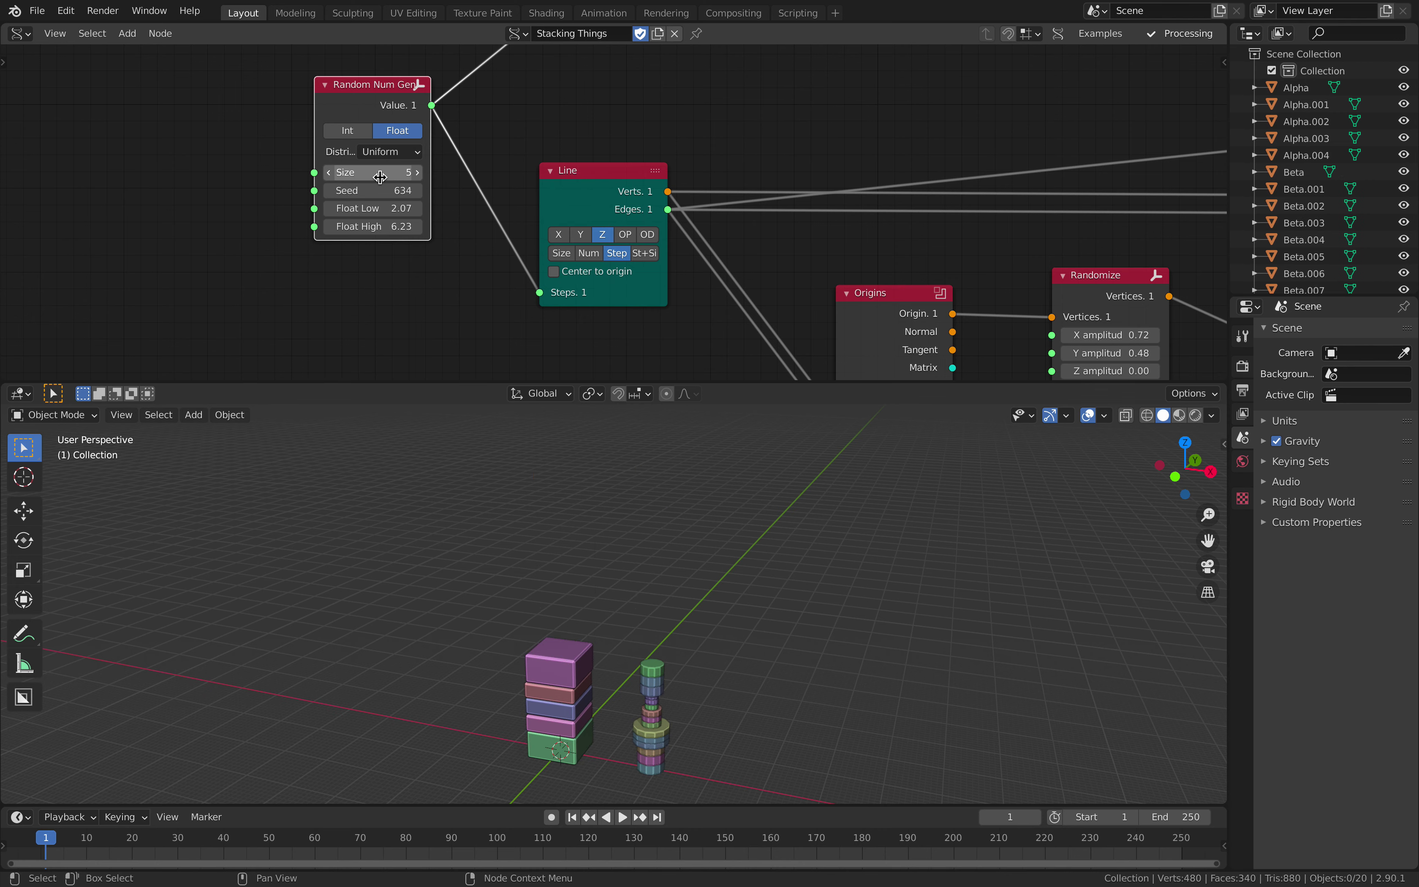
pyautogui.click(388, 174)
pyautogui.press('Return')
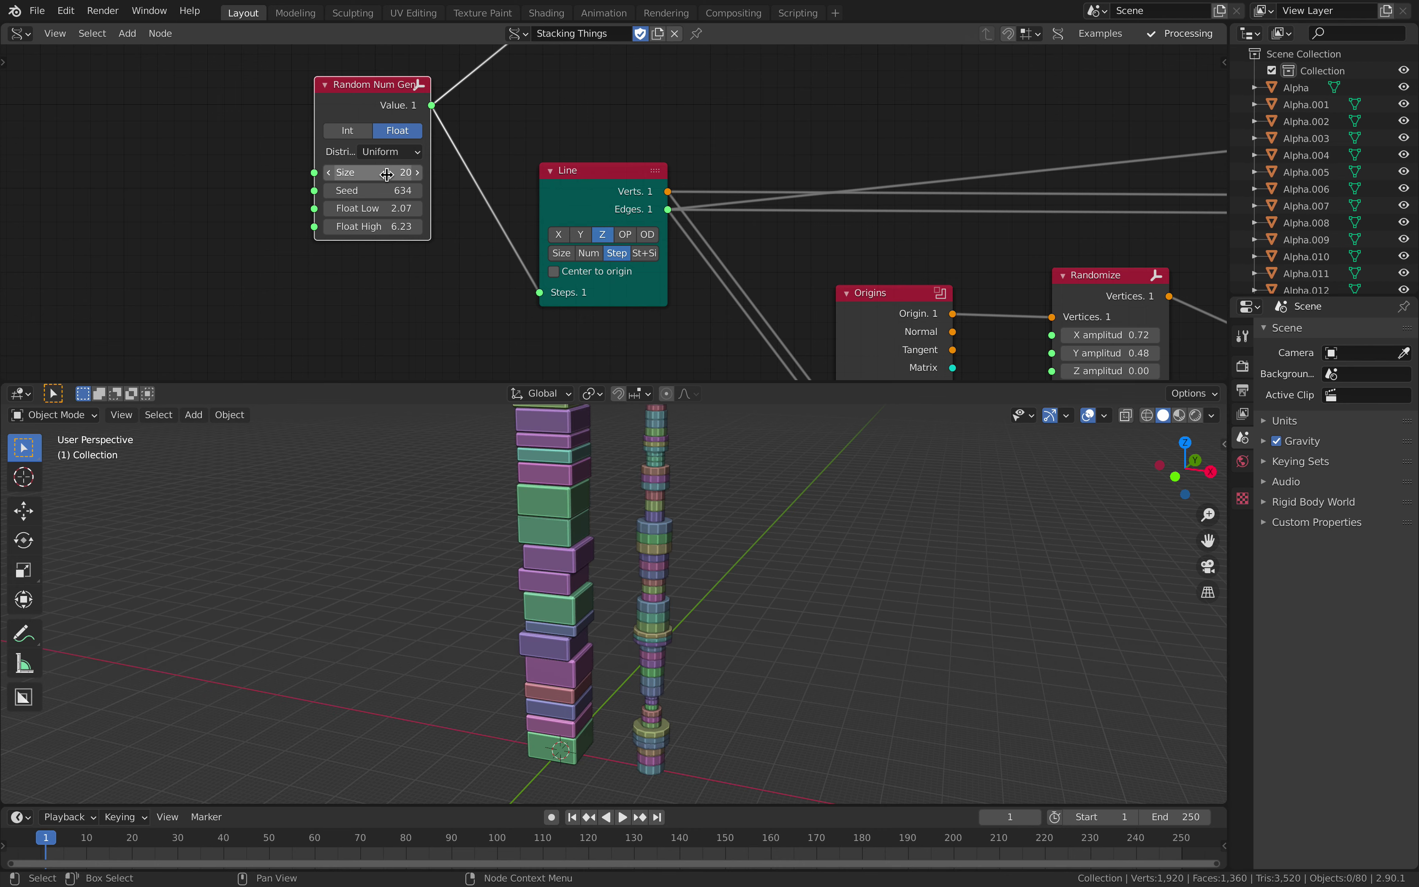
# Reposition the Line node and its random number generator, and set the generator's Float Low to 2.19 and Float High to 7.31.
pyautogui.moveTo(351, 85); pyautogui.dragTo(350, 110)
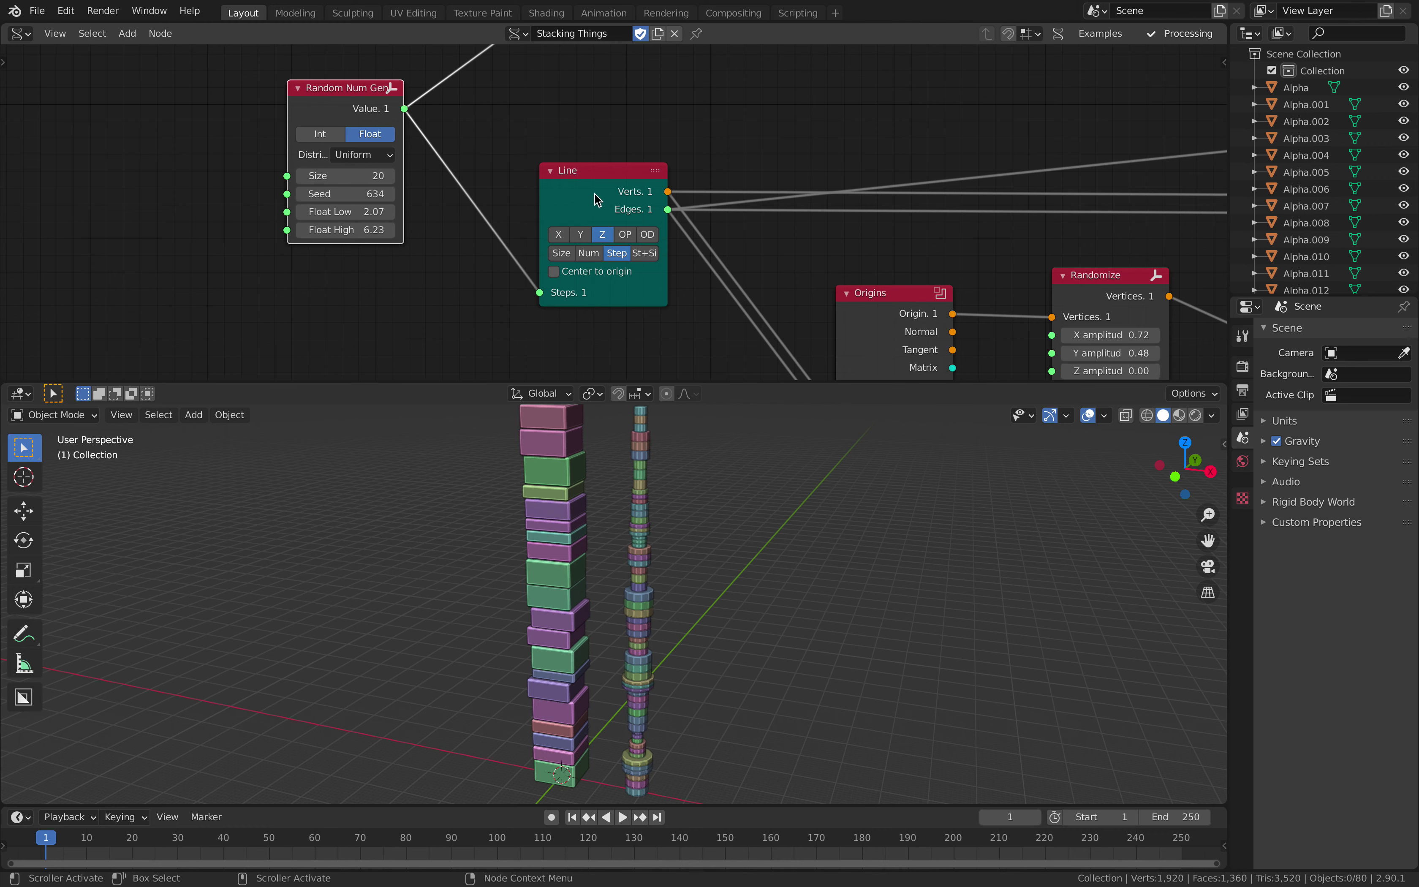
pyautogui.moveTo(595, 200); pyautogui.dragTo(575, 197)
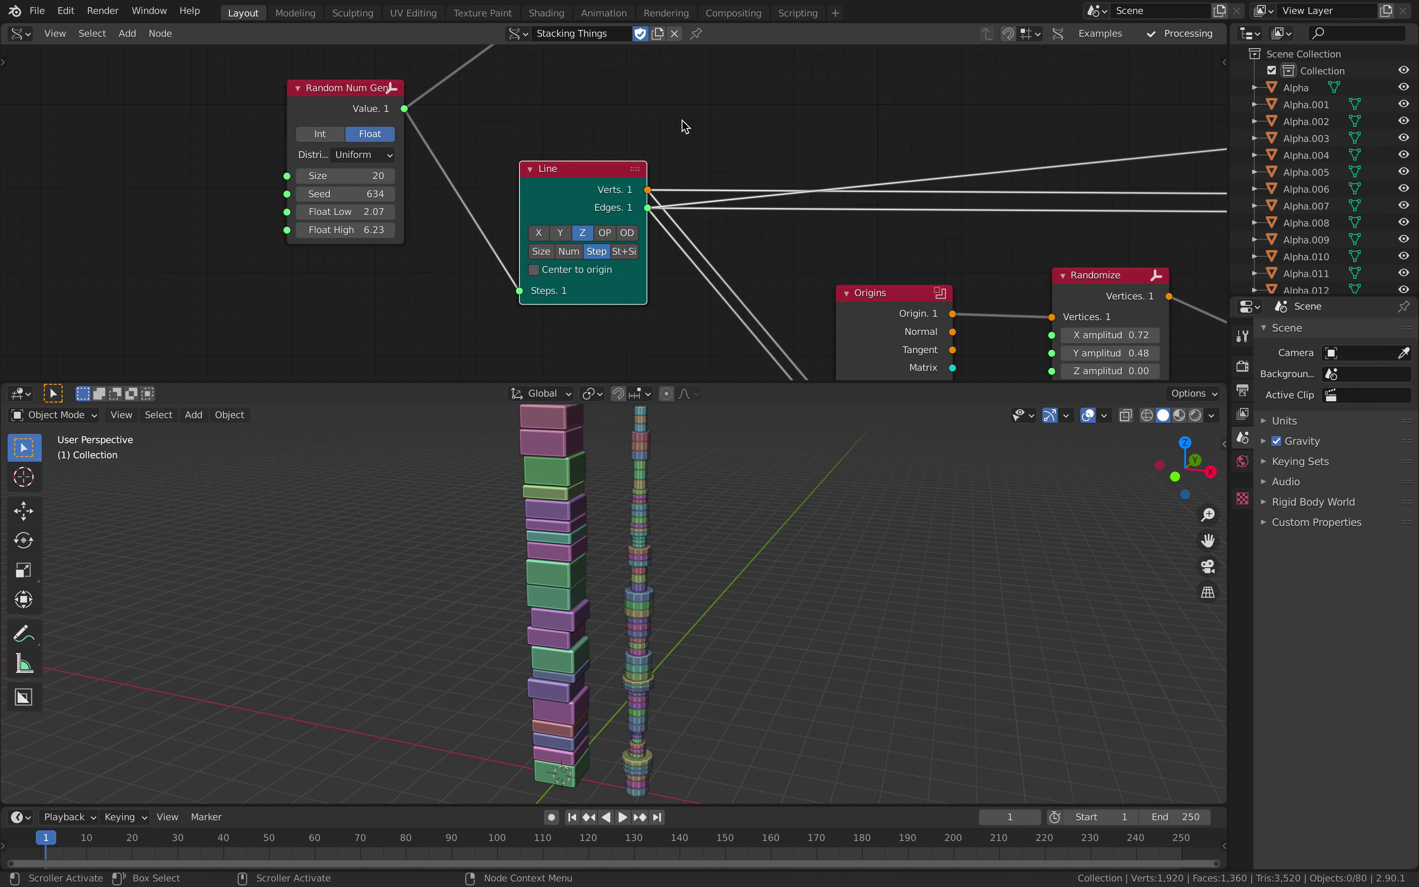
pyautogui.moveTo(645, 134); pyautogui.dragTo(641, 146, button='middle')
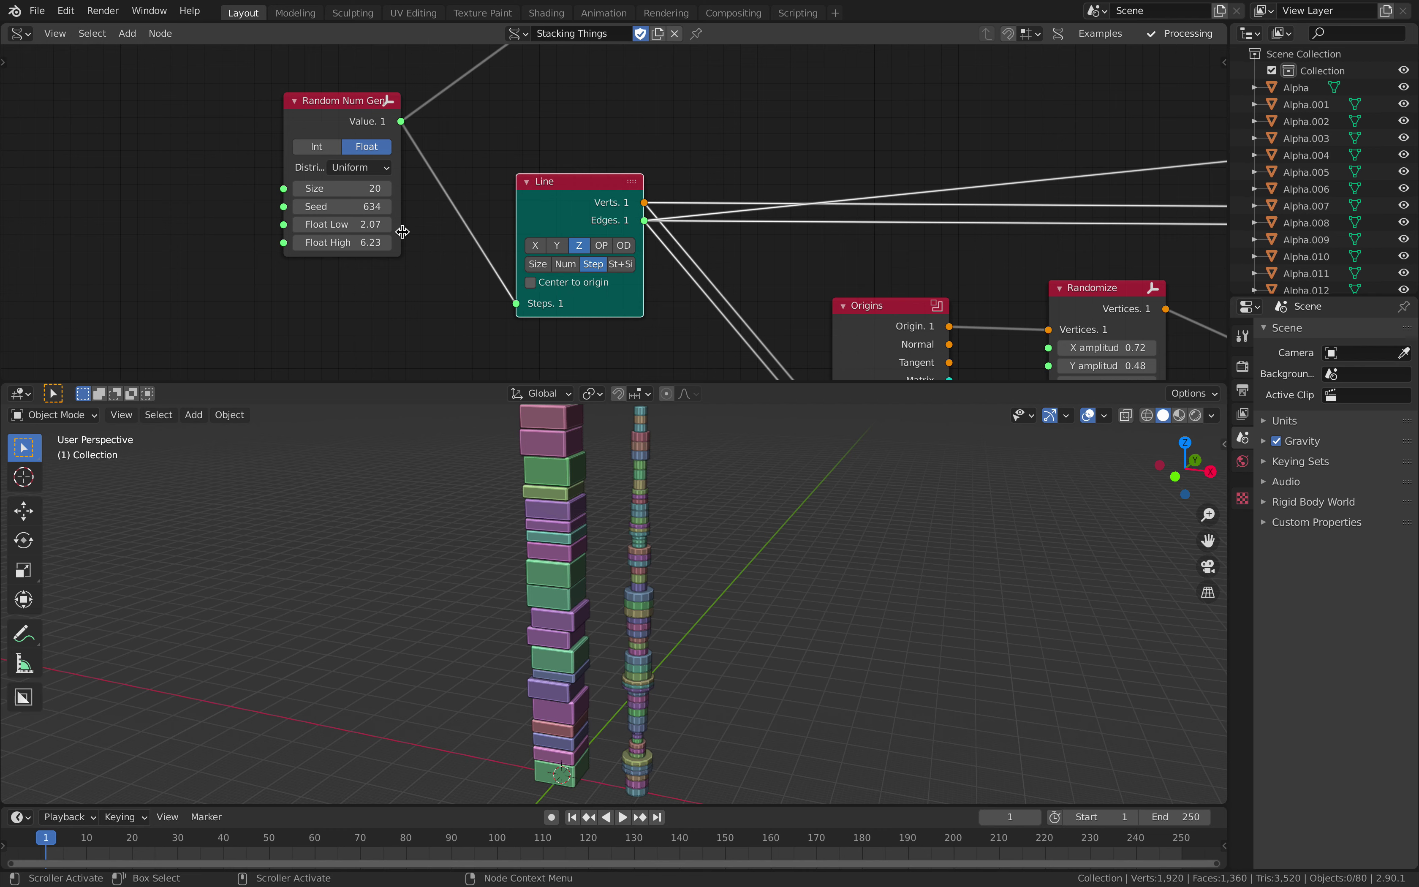
pyautogui.moveTo(525, 204); pyautogui.dragTo(489, 202)
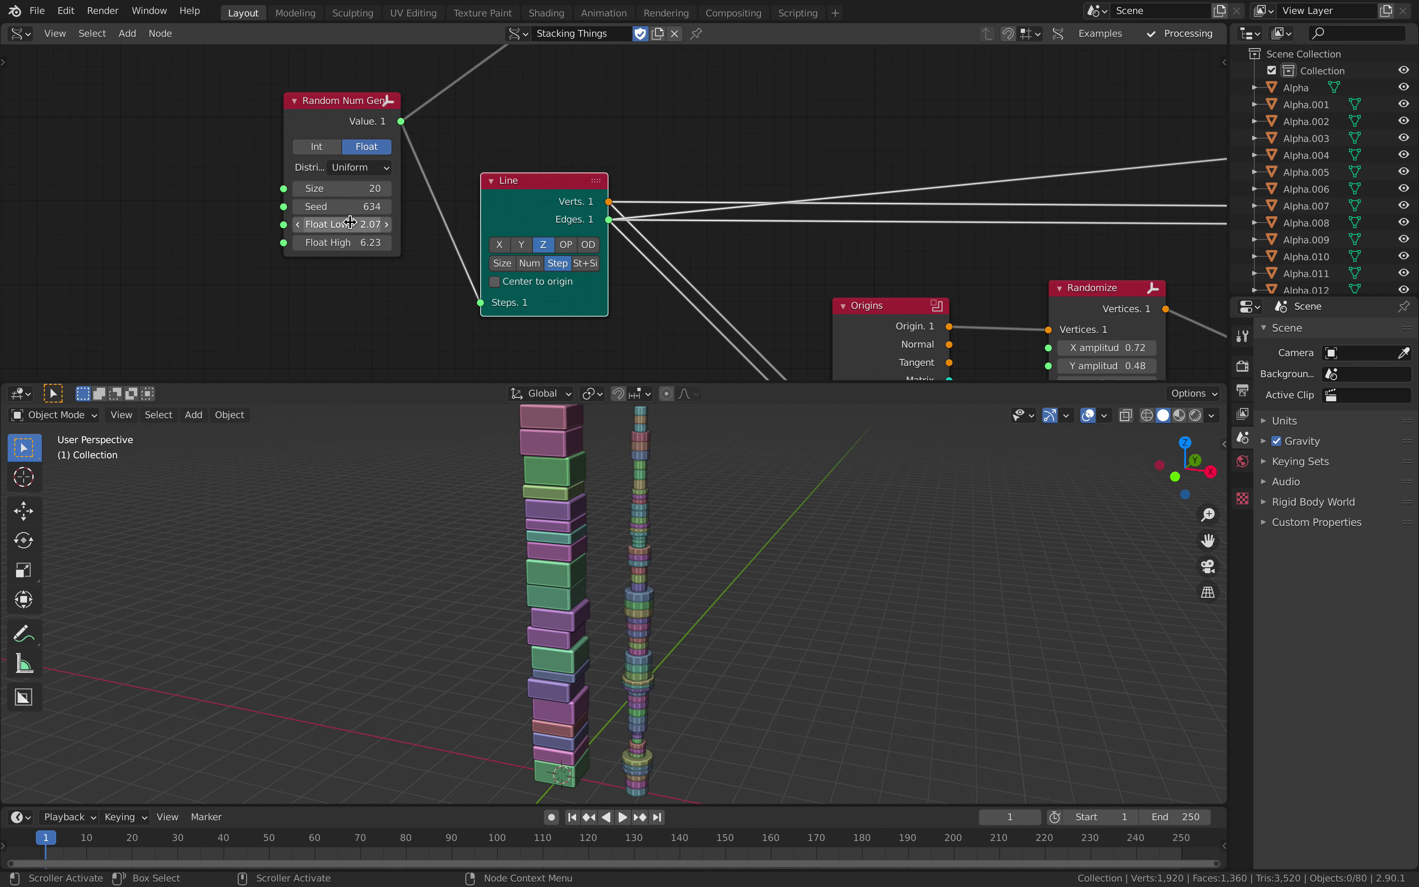
pyautogui.moveTo(345, 226); pyautogui.dragTo(415, 242)
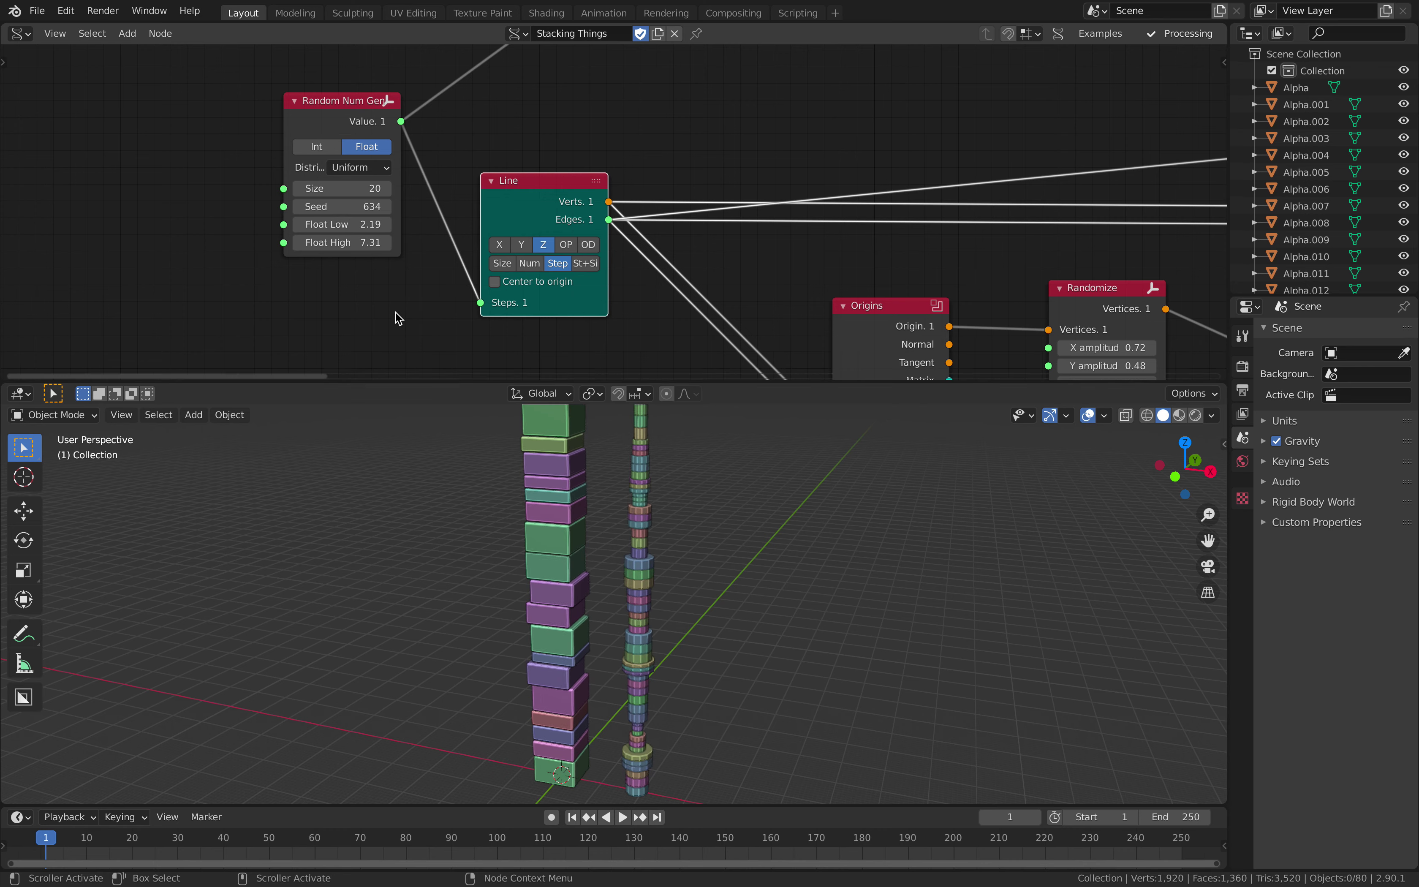
# Move the random number generator farther from the Line node and select the second box from the bottom of the box stack.
pyautogui.moveTo(521, 469); pyautogui.dragTo(570, 702, button='middle')
pyautogui.moveTo(351, 114); pyautogui.dragTo(294, 114)
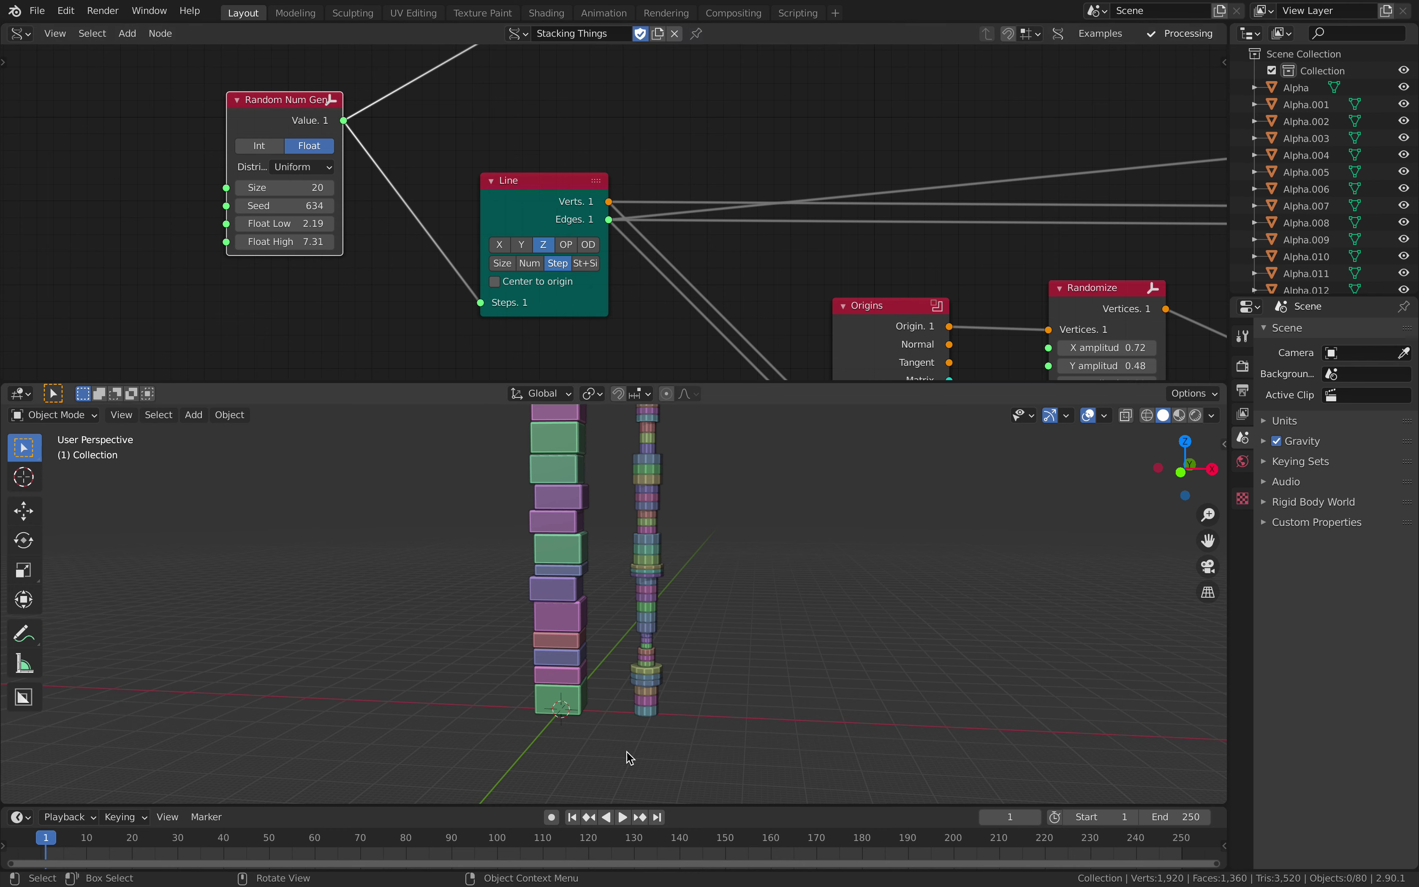
pyautogui.click(561, 698)
pyautogui.click(556, 678)
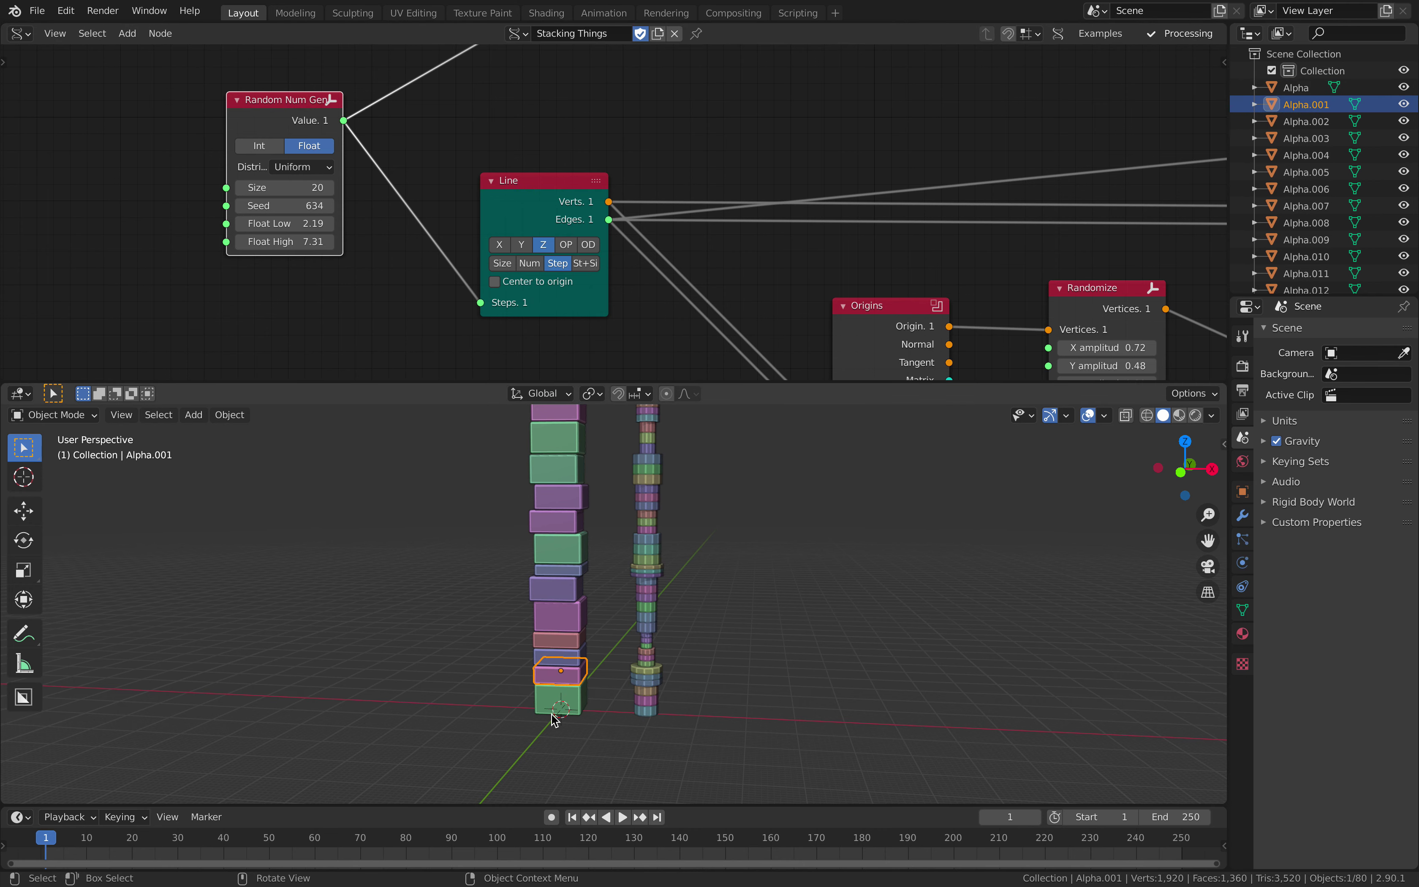
# Add a Viewer Draw Mk3 node and connect the Line node's vertices and edges to it.
pyautogui.moveTo(645, 146); pyautogui.dragTo(596, 198, button='middle')
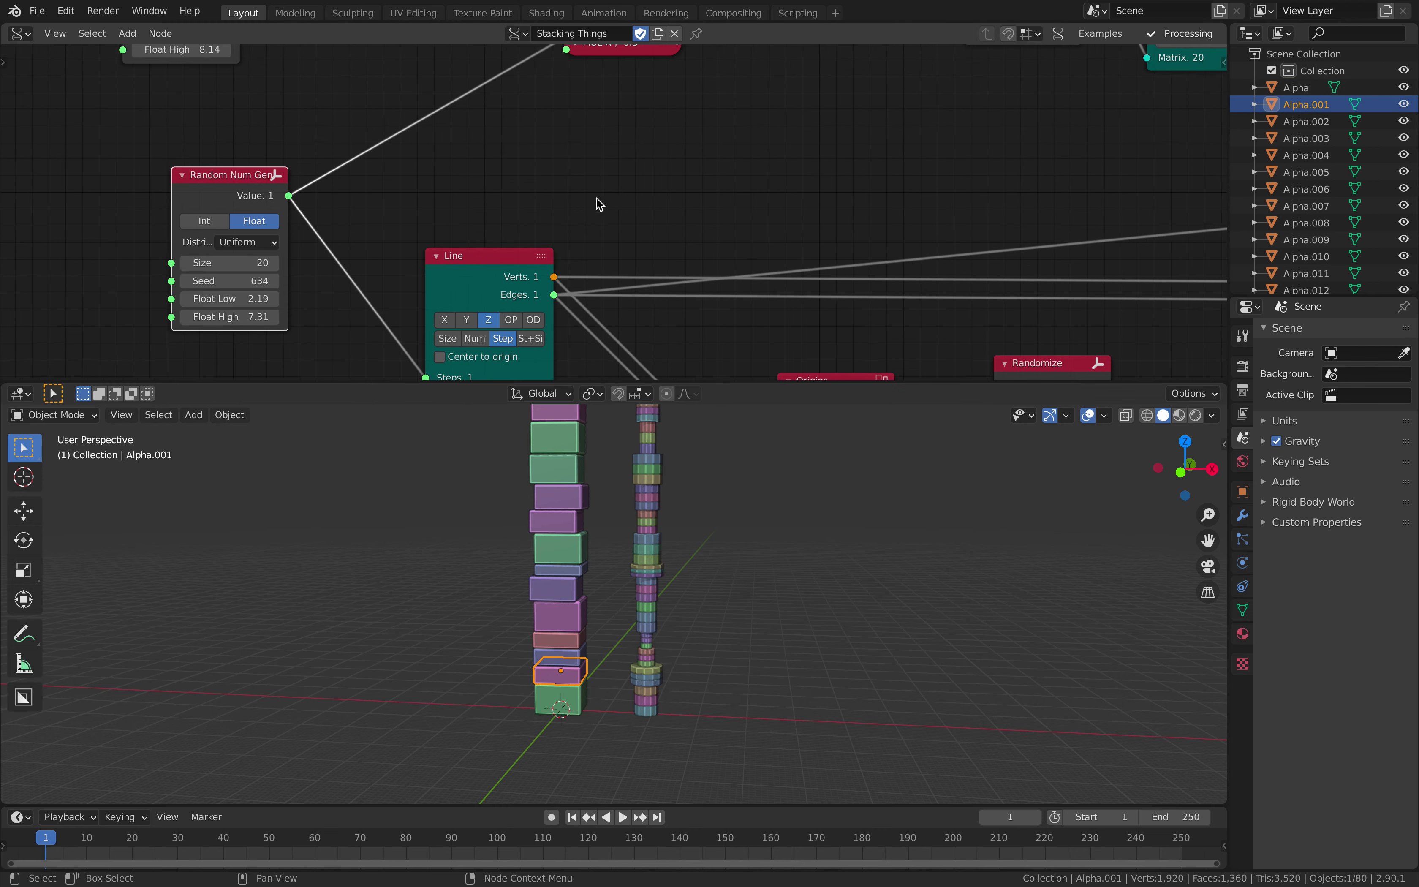
pyautogui.hotkey('alt', 'space')
pyautogui.write('viewer')
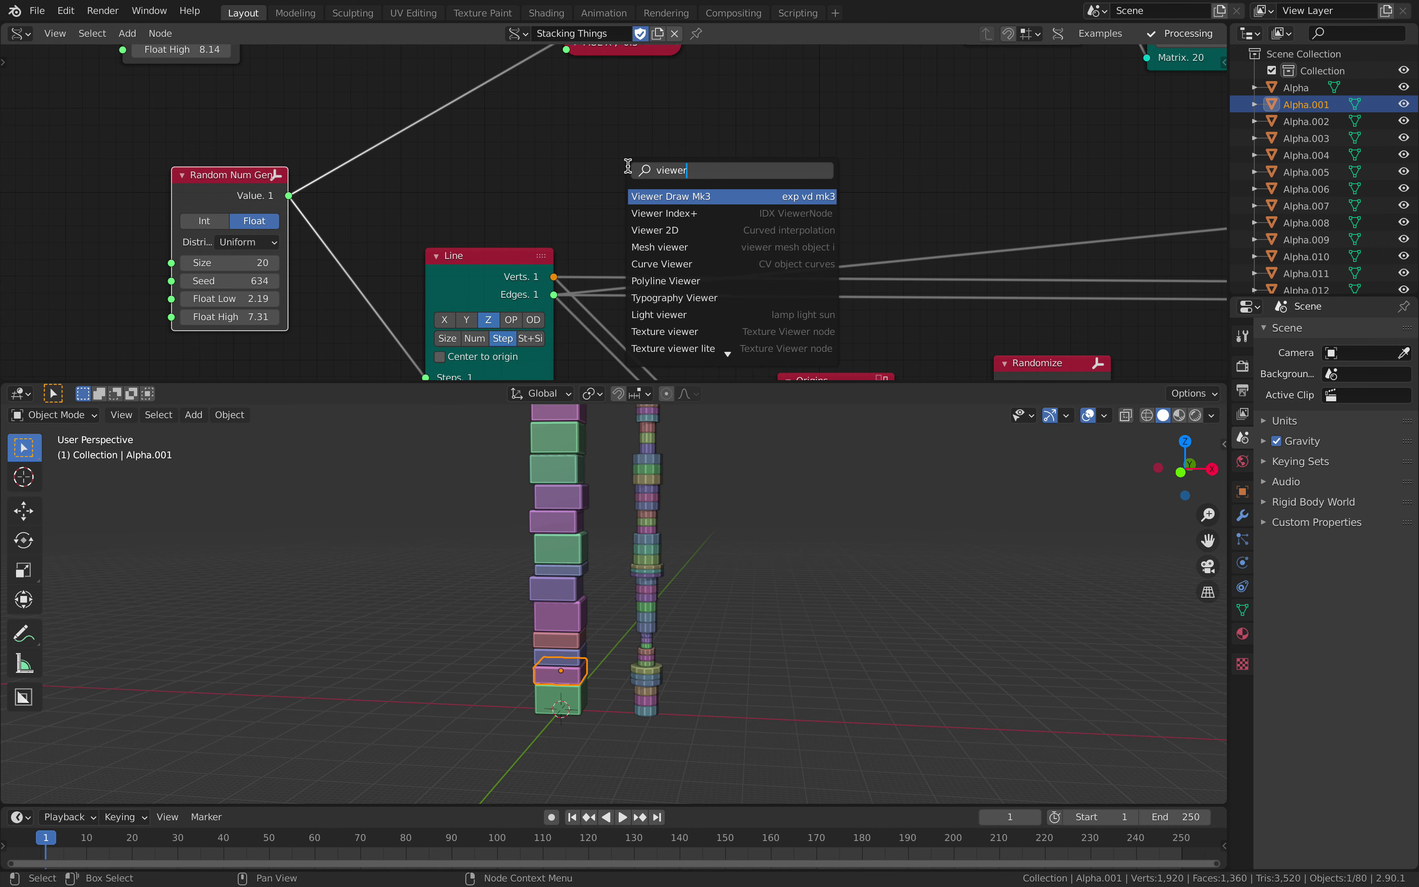
pyautogui.press('Return')
pyautogui.click(700, 66)
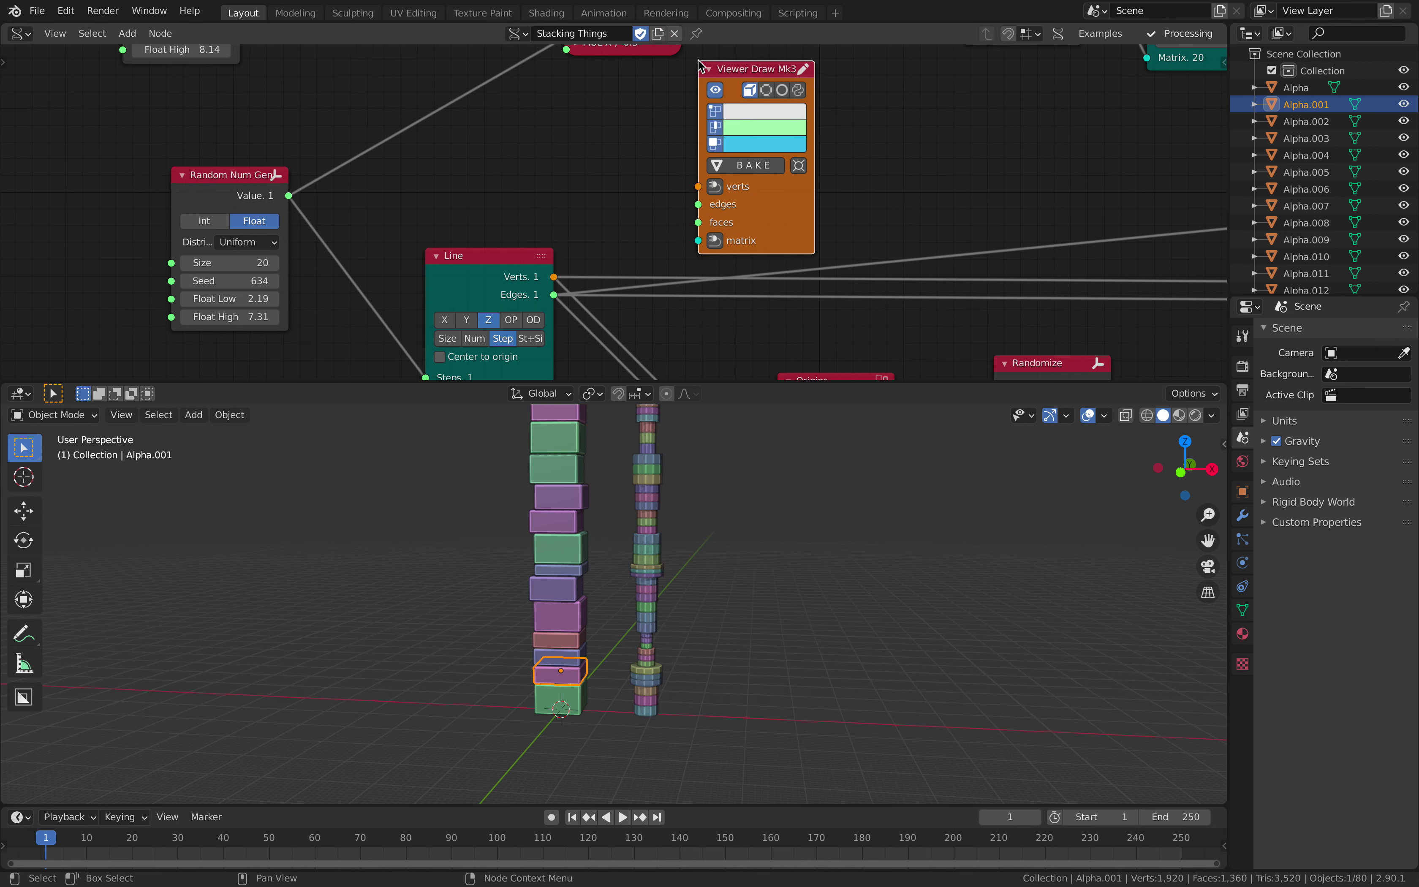
pyautogui.click(525, 249)
pyautogui.keyDown('shift'); pyautogui.click(734, 69); pyautogui.keyUp('shift')
pyautogui.press('f')
pyautogui.click(635, 134)
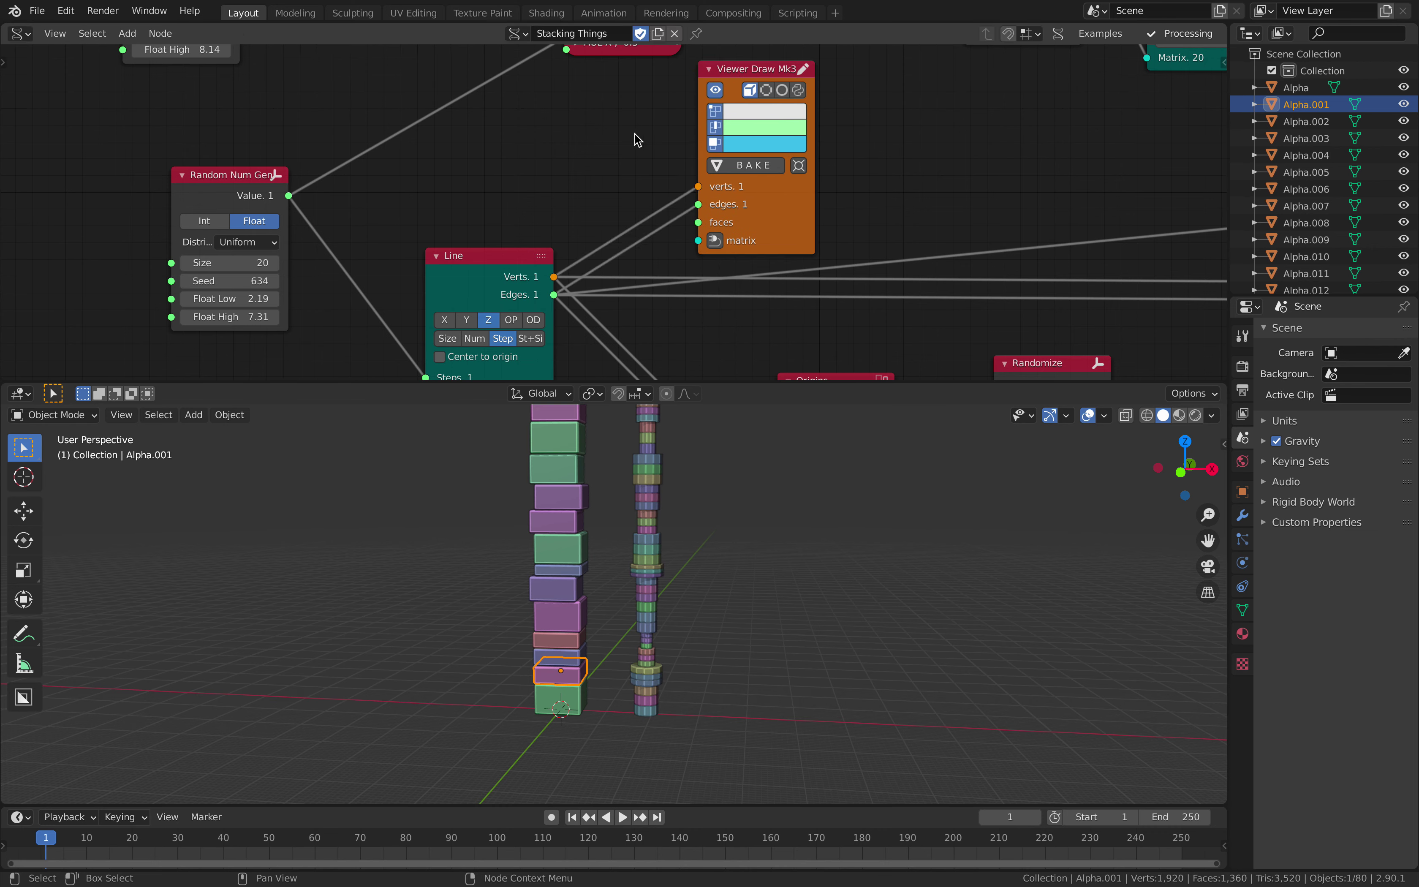
# Attach a Matrix In node to the Viewer Draw node's matrix input and set its X location to -12.
pyautogui.click(715, 243)
pyautogui.moveTo(587, 244); pyautogui.dragTo(537, 126)
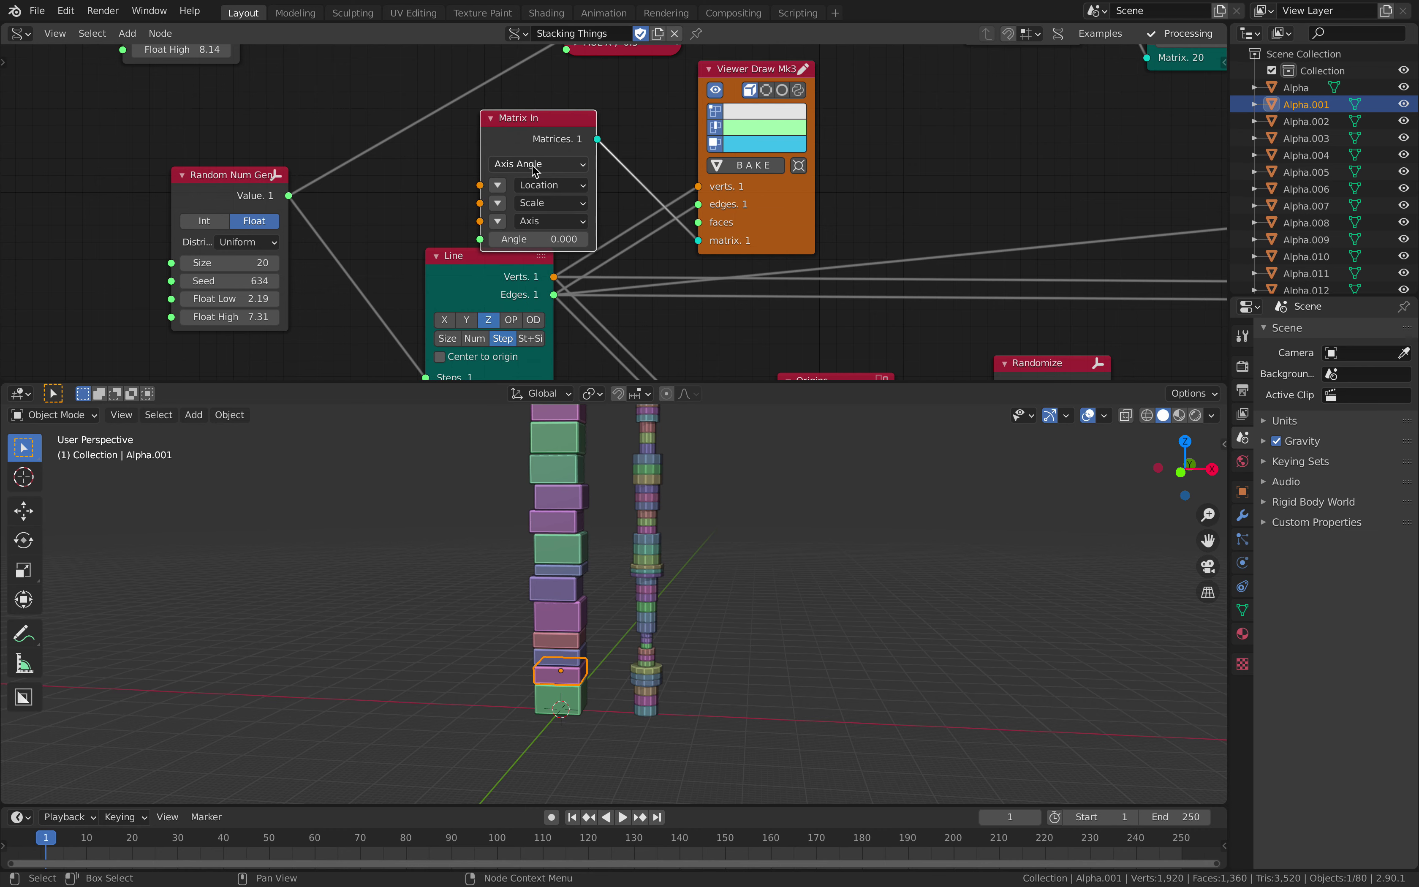
pyautogui.click(499, 185)
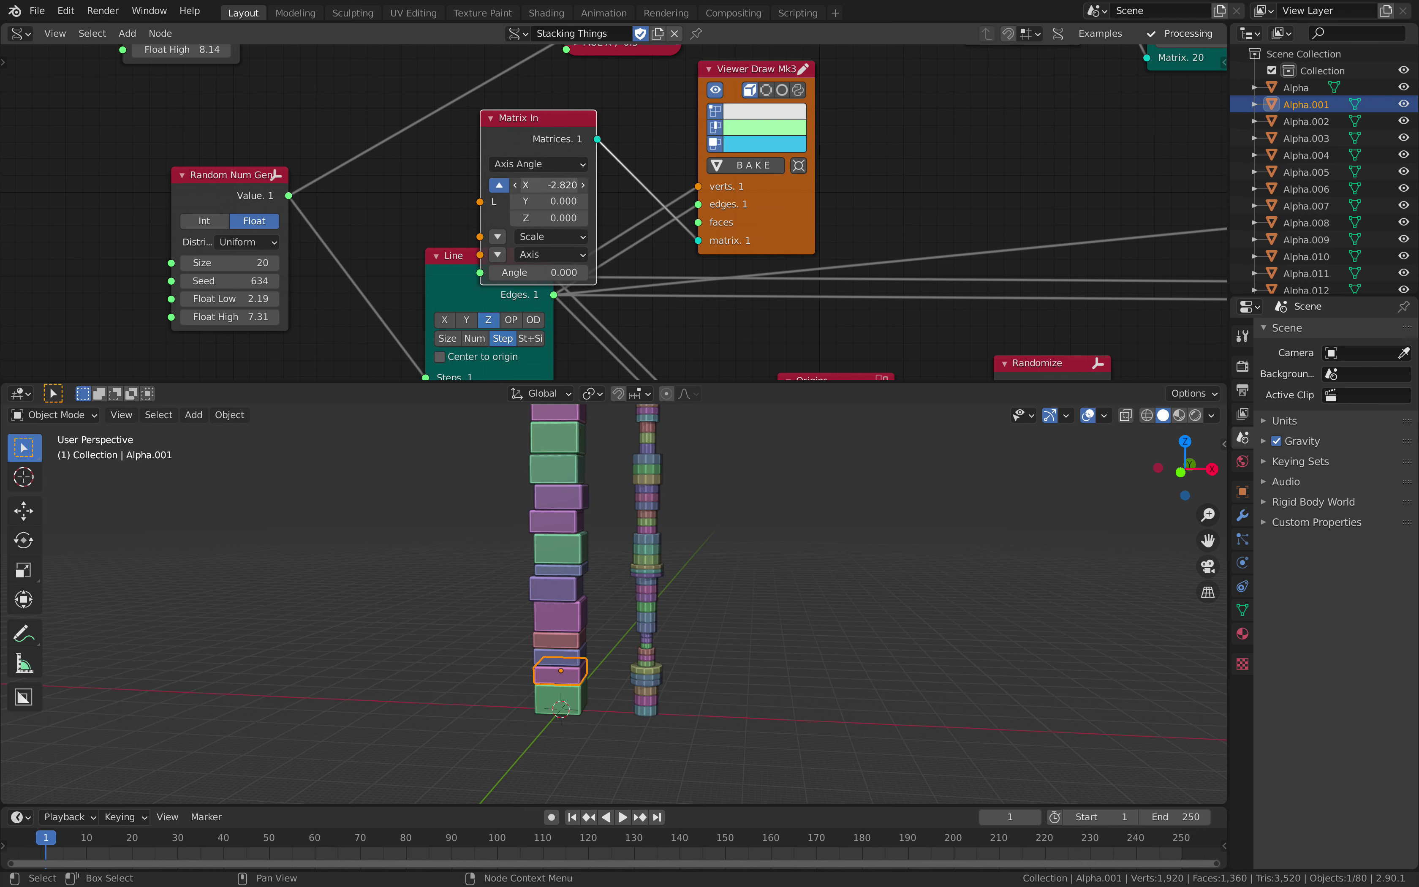
pyautogui.scroll(-3, 710, 626)
pyautogui.moveTo(711, 626); pyautogui.dragTo(712, 584, button='middle')
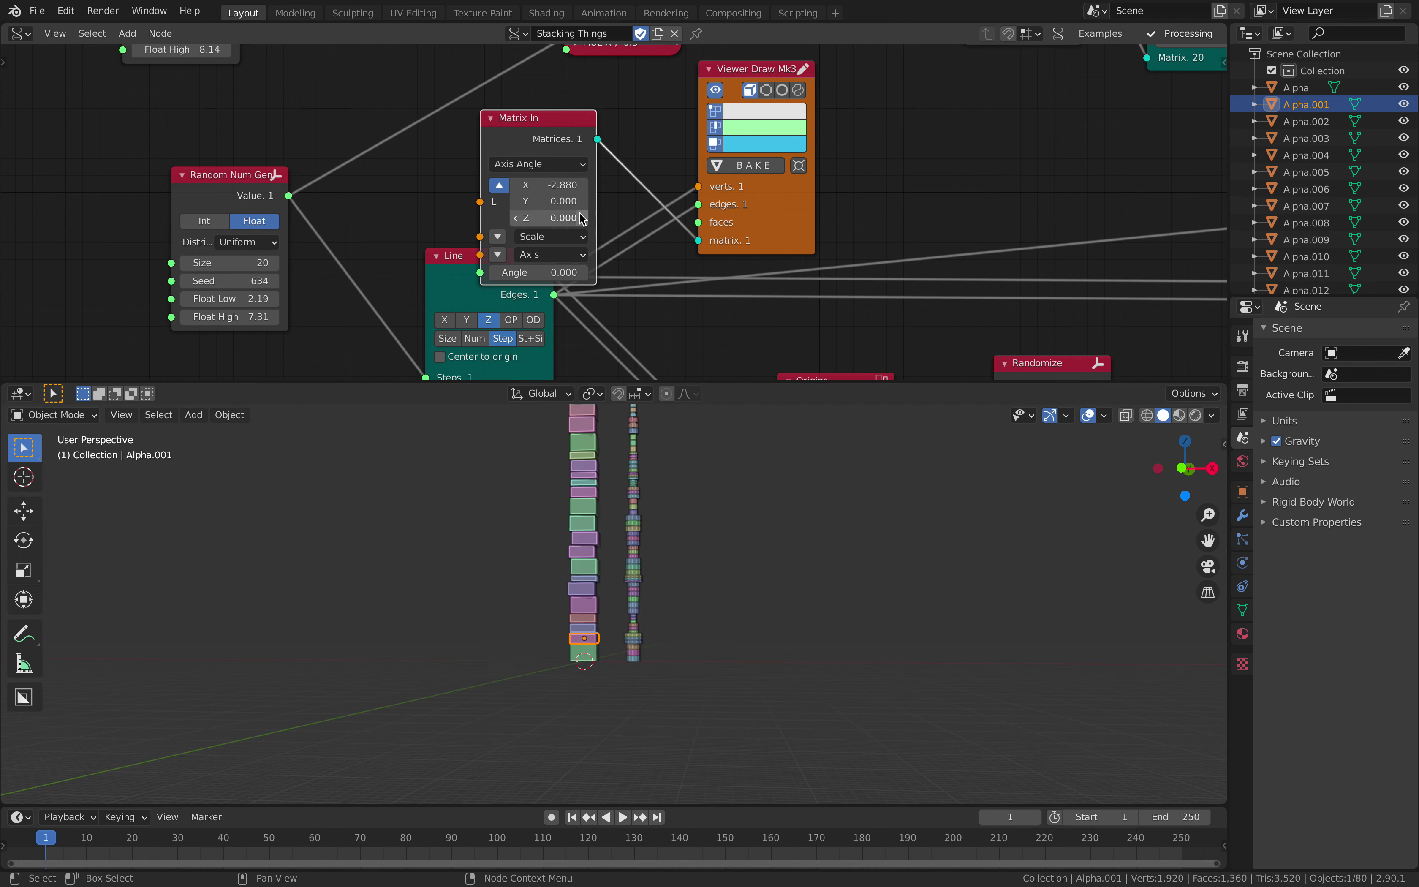
pyautogui.moveTo(556, 187); pyautogui.dragTo(507, 187)
pyautogui.keyDown('shift'); pyautogui.moveTo(604, 478); pyautogui.dragTo(652, 554, button='middle'); pyautogui.keyUp('shift')
pyautogui.scroll(3, 707, 561)
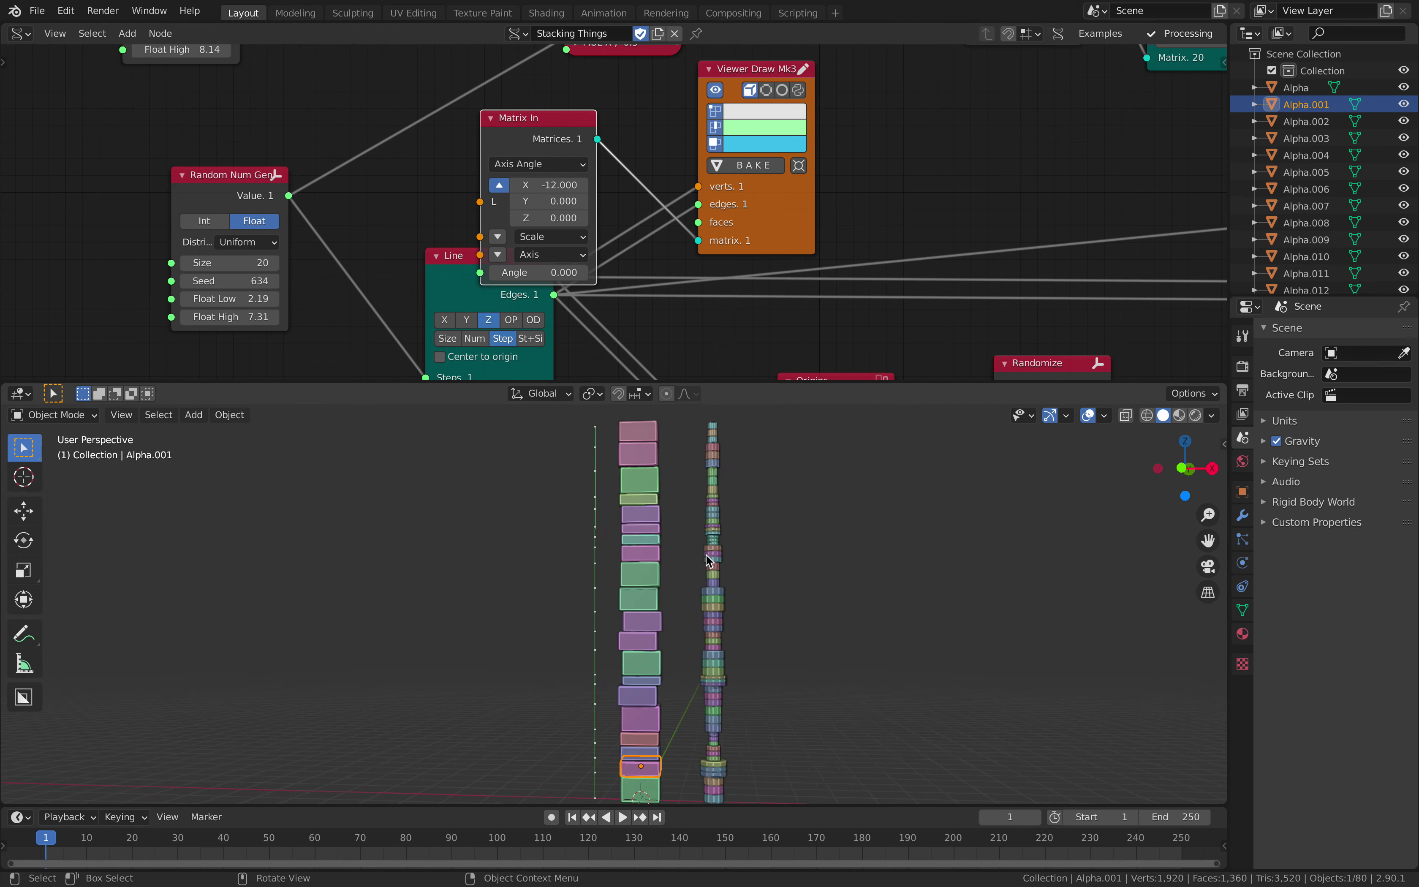
pyautogui.keyDown('shift'); pyautogui.moveTo(588, 699); pyautogui.dragTo(546, 656, button='middle'); pyautogui.keyUp('shift')
pyautogui.scroll(5, 601, 620)
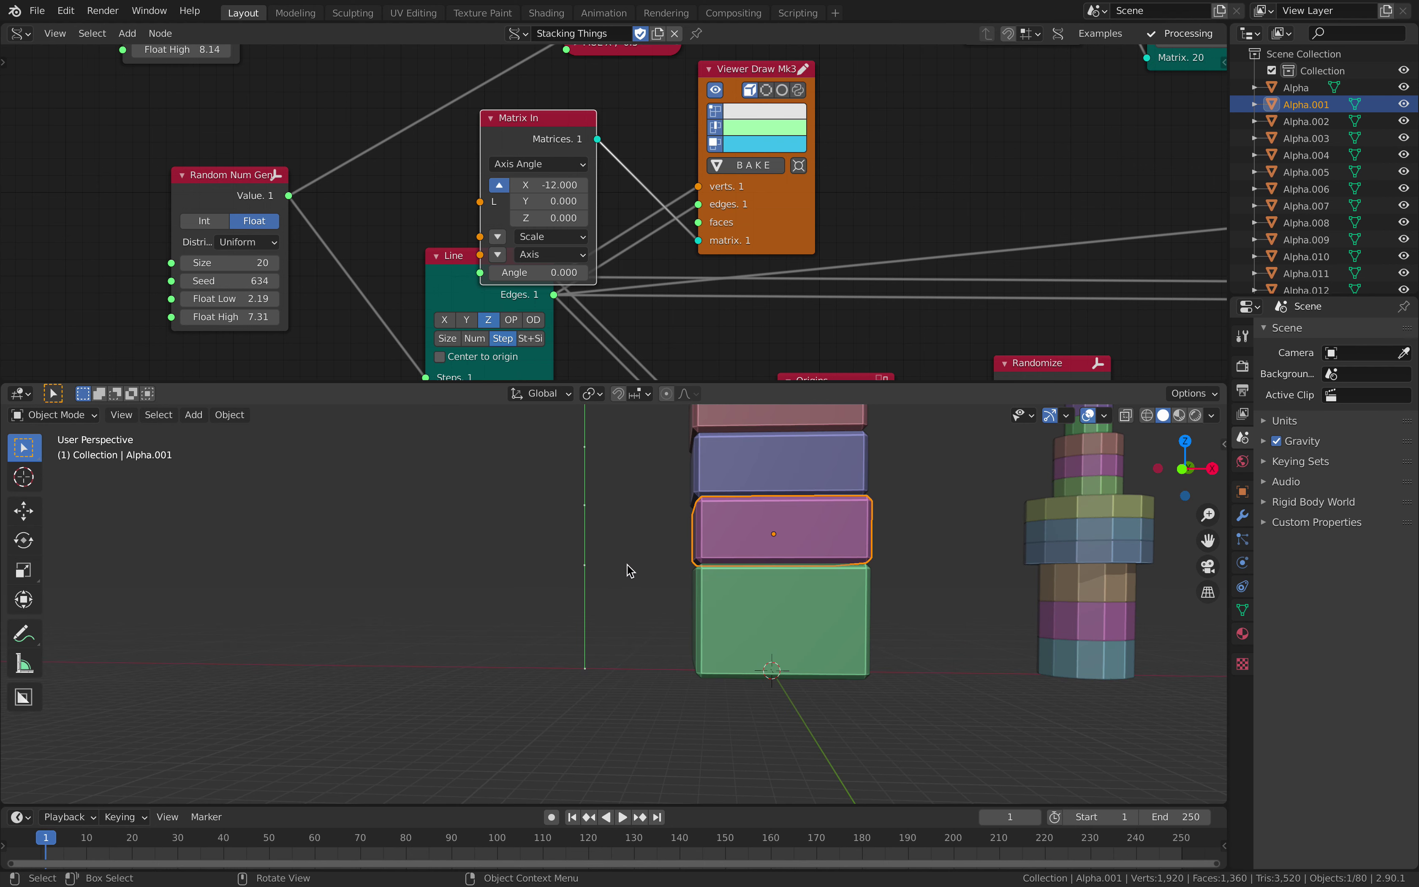
pyautogui.keyDown('shift'); pyautogui.moveTo(626, 523); pyautogui.dragTo(605, 563, button='middle'); pyautogui.keyUp('shift')
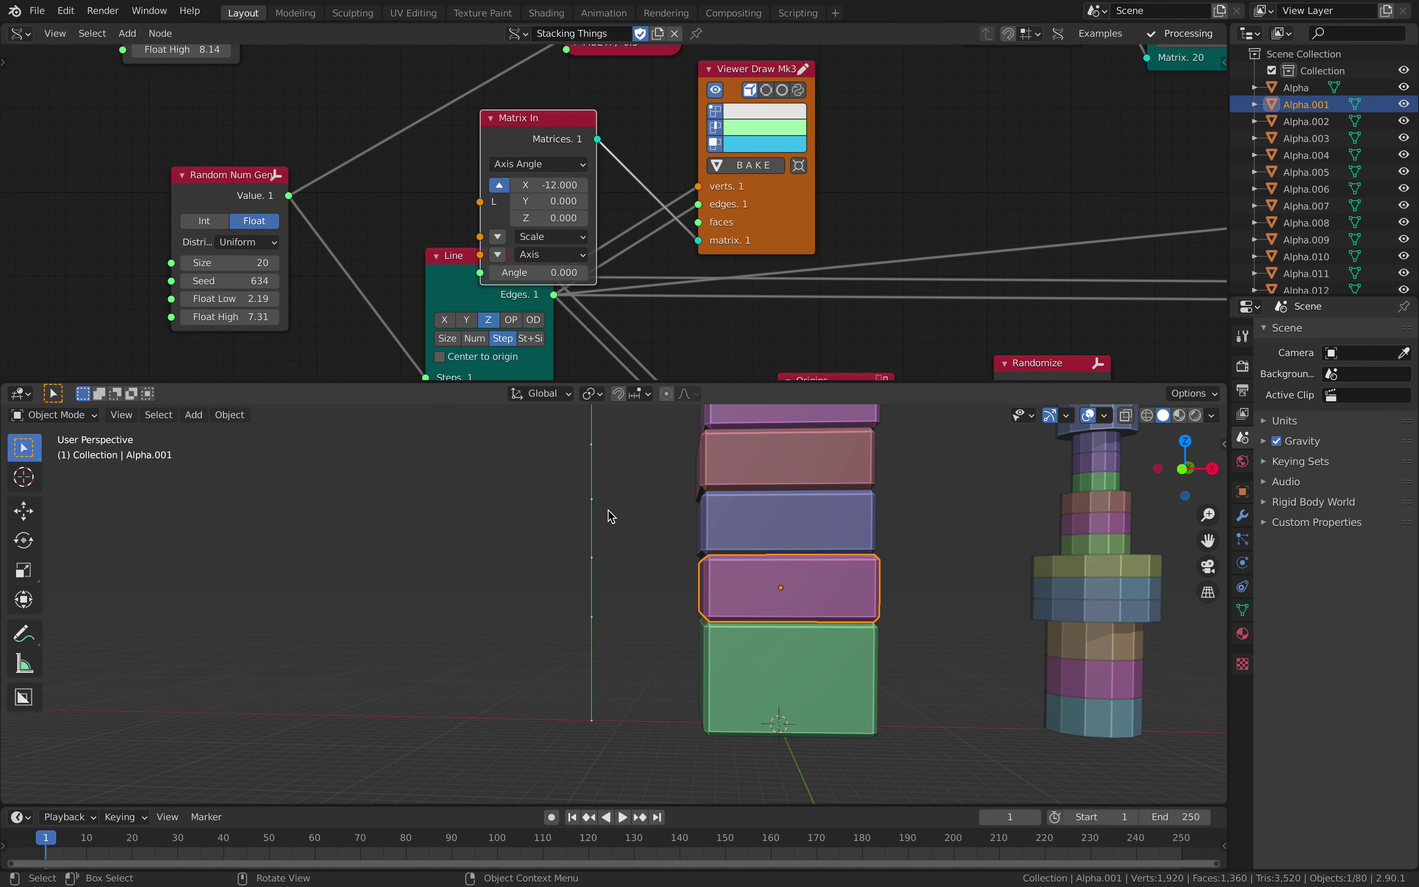
# Delete the temporary Matrix In node and the Viewer Draw Mk3 node attached to the Line node.
pyautogui.press('x')
pyautogui.scroll(-2, 573, 135)
pyautogui.moveTo(579, 151); pyautogui.dragTo(562, 189, button='middle')
pyautogui.moveTo(503, 283); pyautogui.dragTo(469, 287)
pyautogui.scroll(1, 555, 237)
pyautogui.click(694, 131)
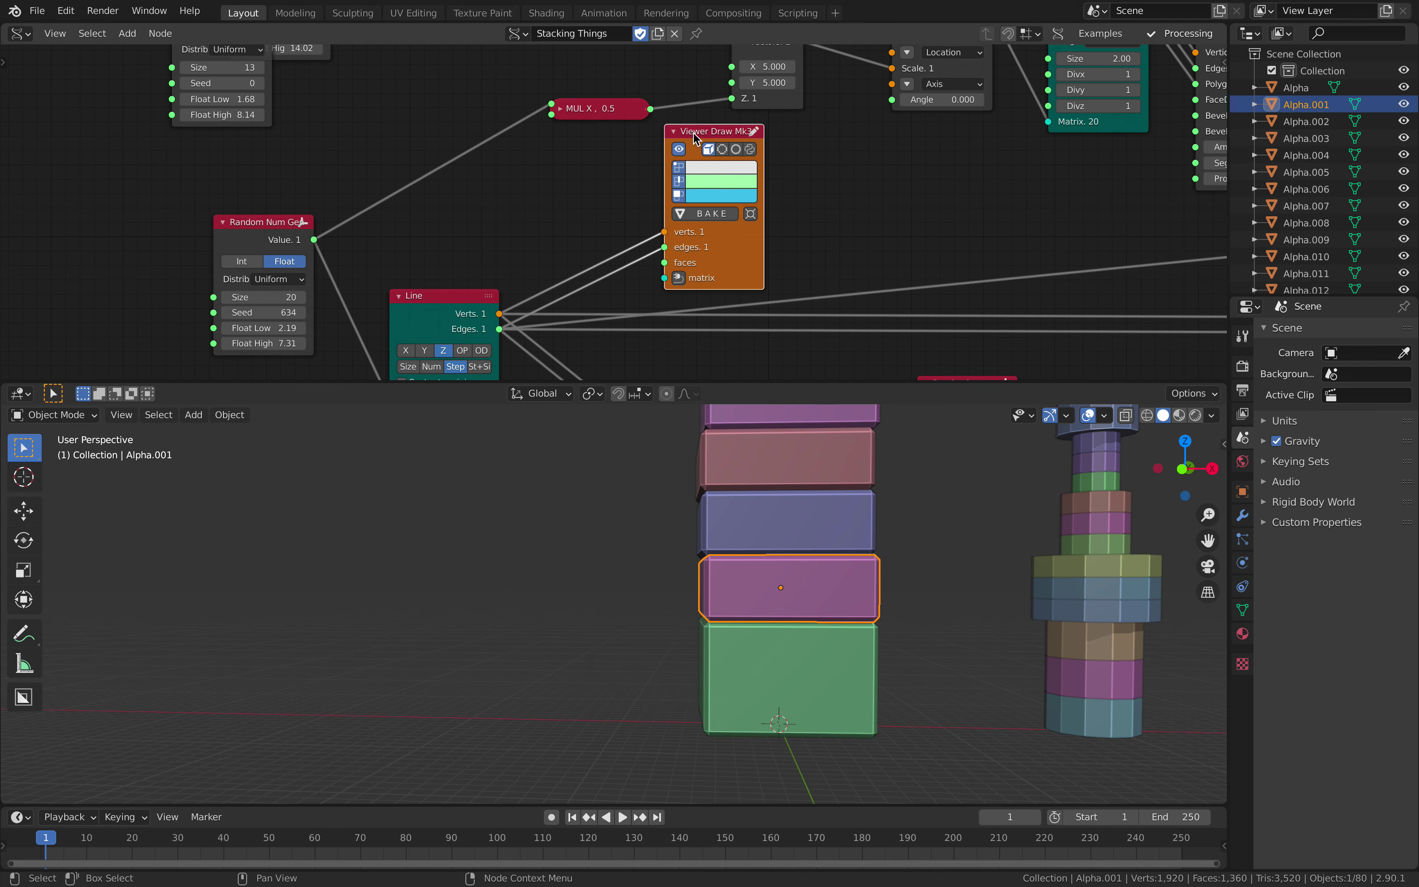
pyautogui.press('x')
# Reposition the MUL X 0.5 node and the Vector in node that feed the box scale.
pyautogui.moveTo(666, 187); pyautogui.dragTo(652, 260, button='middle')
pyautogui.moveTo(592, 183); pyautogui.dragTo(581, 183)
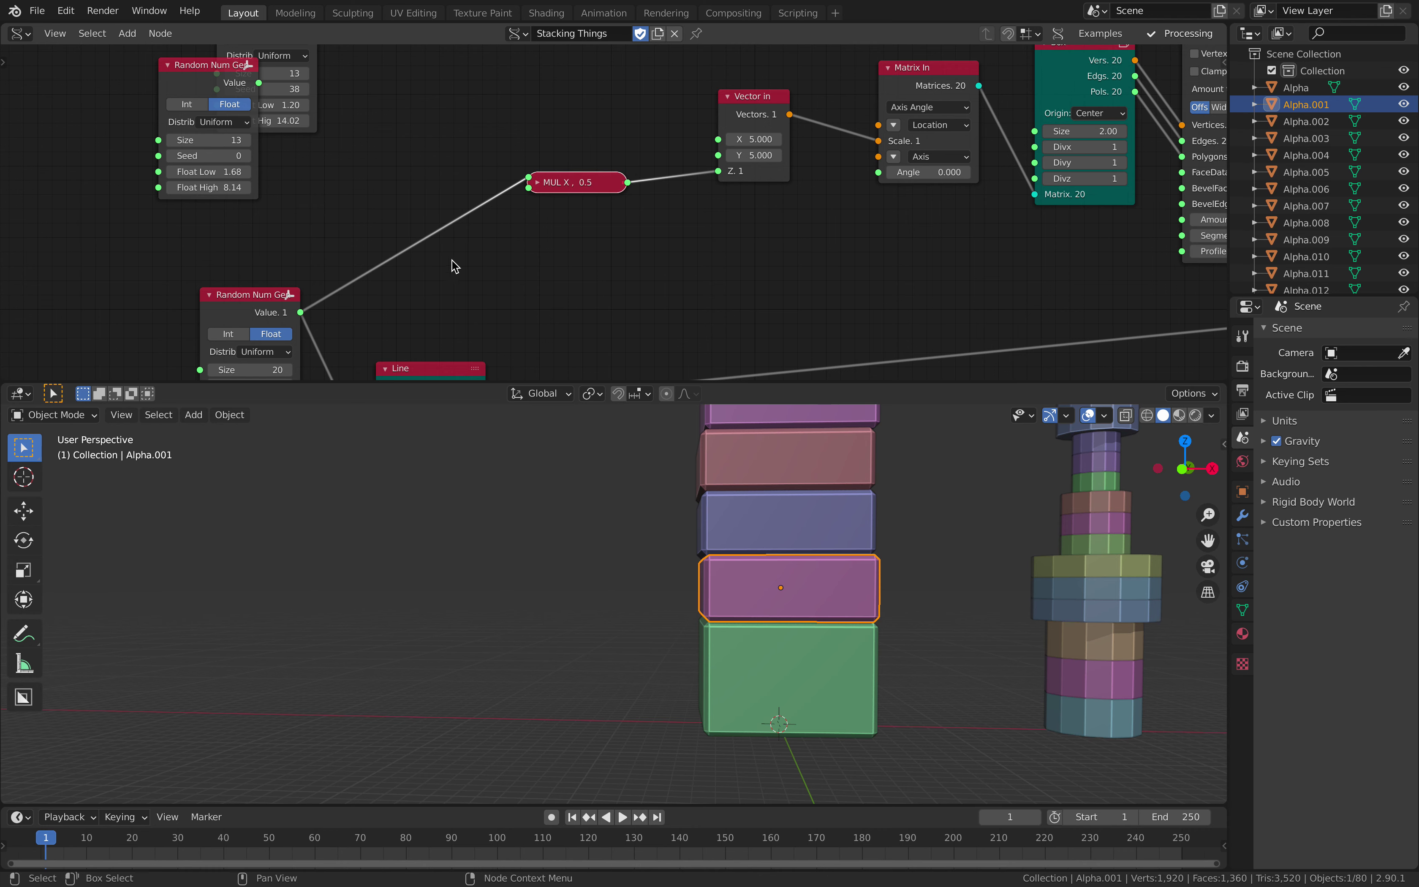
pyautogui.moveTo(516, 212); pyautogui.dragTo(528, 193, button='middle')
pyautogui.moveTo(592, 164); pyautogui.dragTo(531, 172)
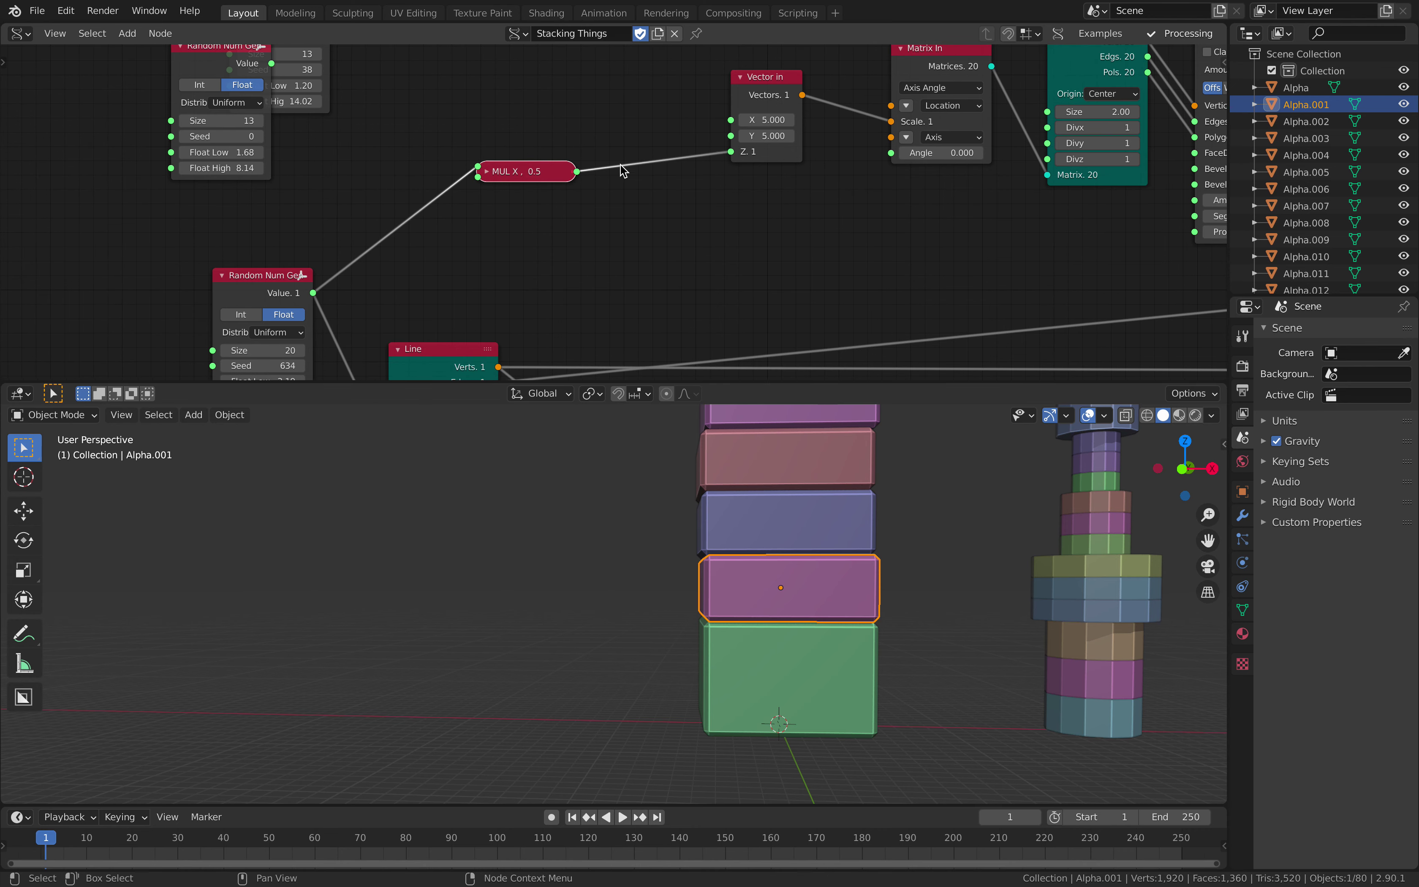
pyautogui.scroll(-2, 624, 171)
pyautogui.moveTo(757, 111); pyautogui.dragTo(599, 167, button='middle')
pyautogui.moveTo(599, 166); pyautogui.dragTo(571, 172)
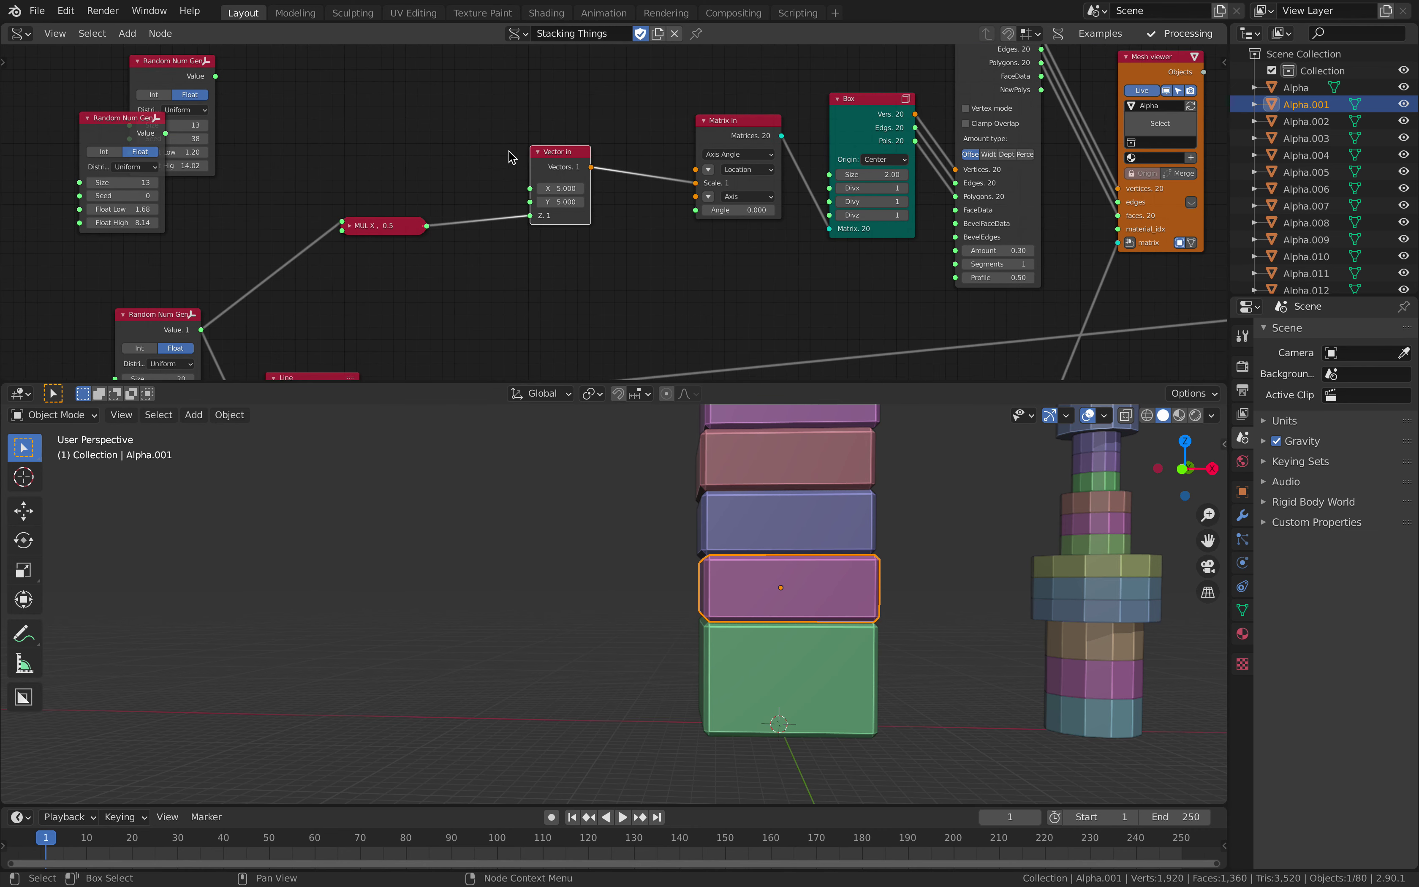
# Reposition the Matrix In and Box nodes of the box chain and nudge the MUL X node.
pyautogui.keyDown('ctrl'); pyautogui.hscroll(3, 510, 157); pyautogui.keyUp('ctrl')
pyautogui.scroll(1, 508, 222)
pyautogui.moveTo(672, 114); pyautogui.dragTo(669, 115)
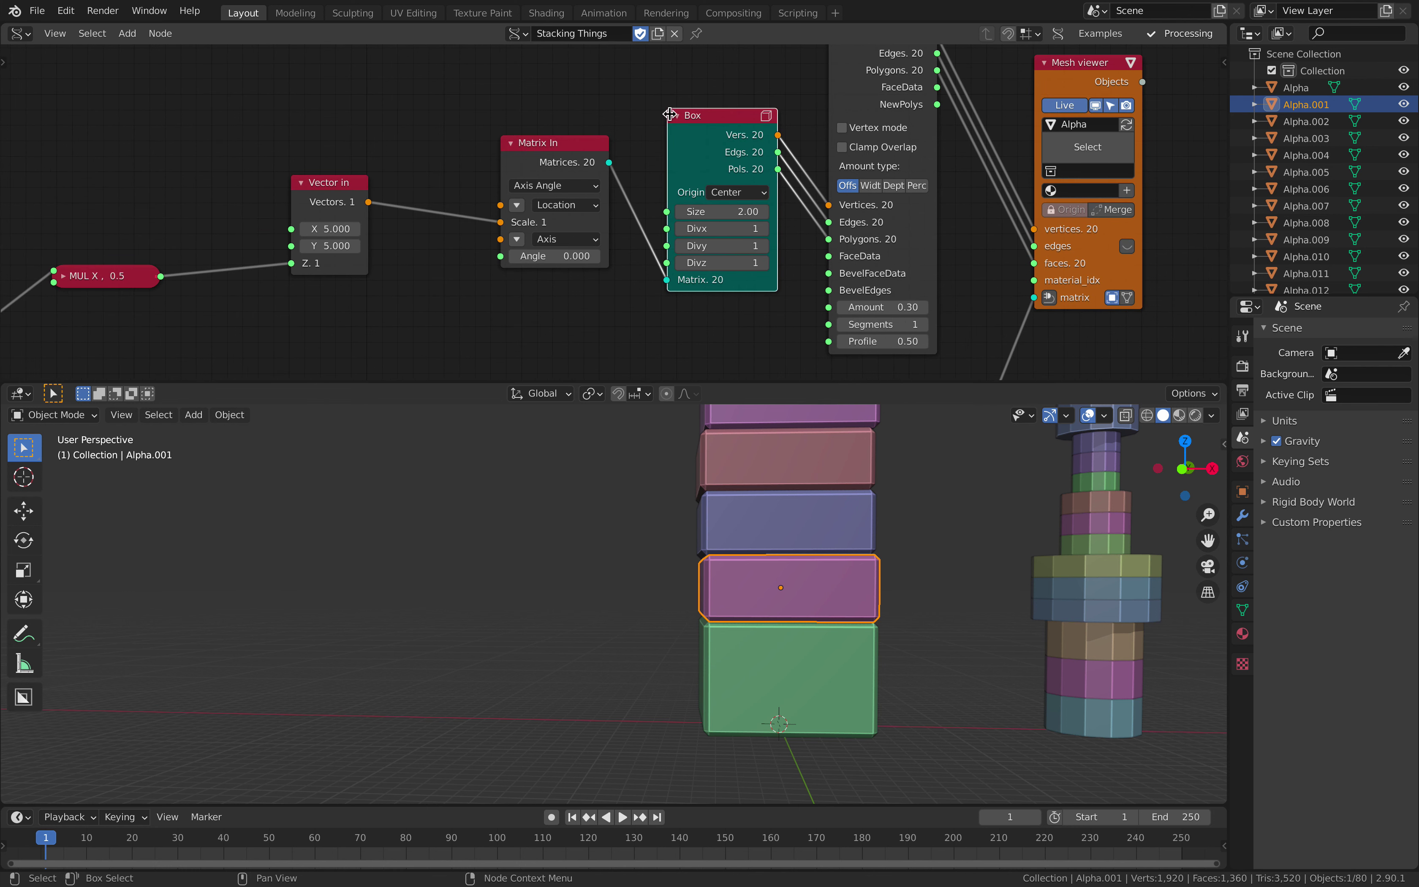
pyautogui.moveTo(560, 143); pyautogui.dragTo(526, 134)
pyautogui.moveTo(715, 135); pyautogui.dragTo(710, 130)
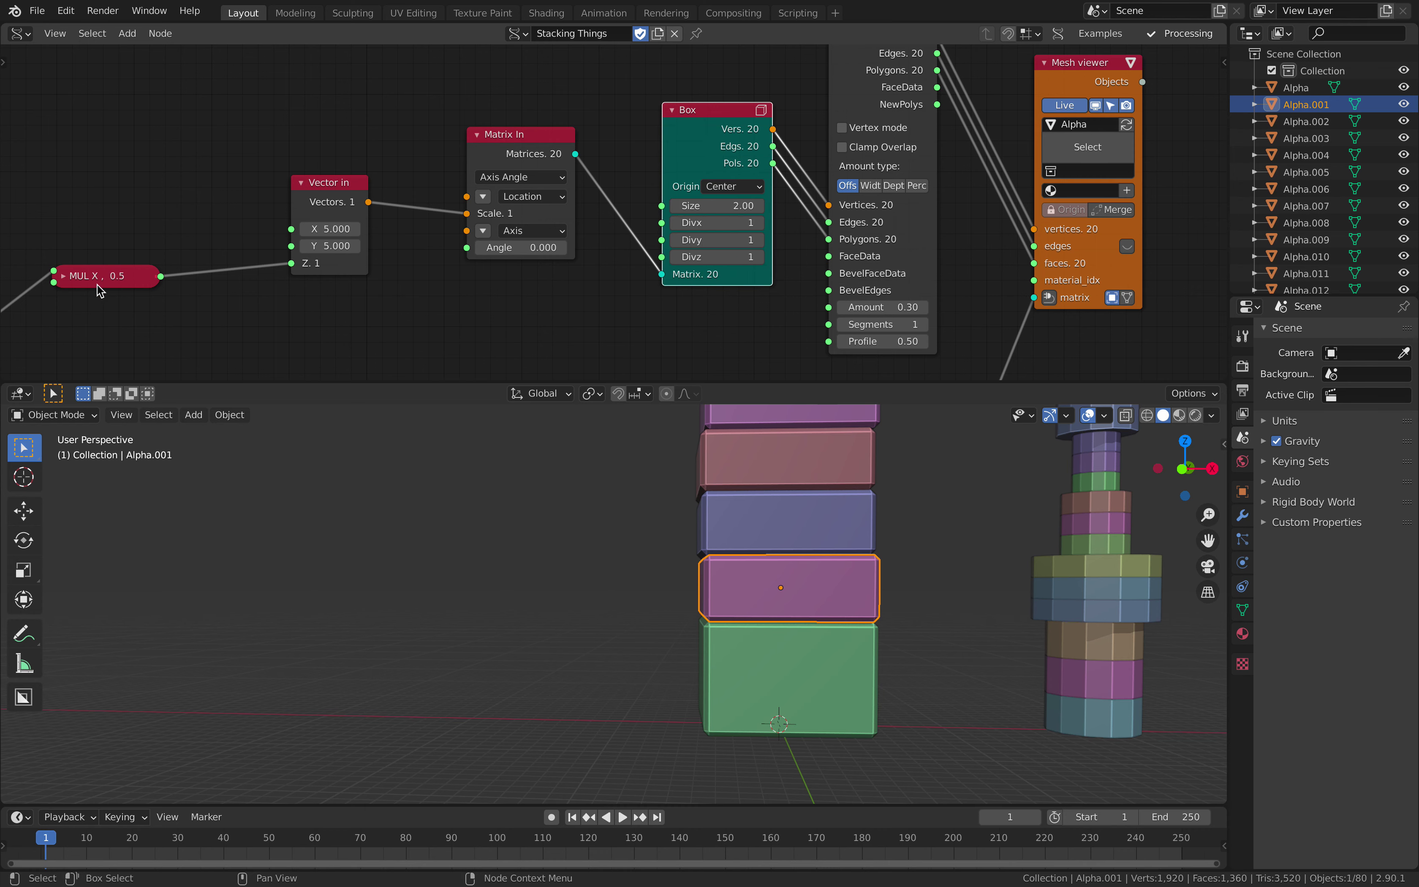
pyautogui.moveTo(97, 285); pyautogui.dragTo(101, 300)
pyautogui.moveTo(165, 290); pyautogui.dragTo(168, 271, button='middle')
pyautogui.scroll(-1, 476, 260)
pyautogui.moveTo(706, 156); pyautogui.dragTo(645, 162, button='middle')
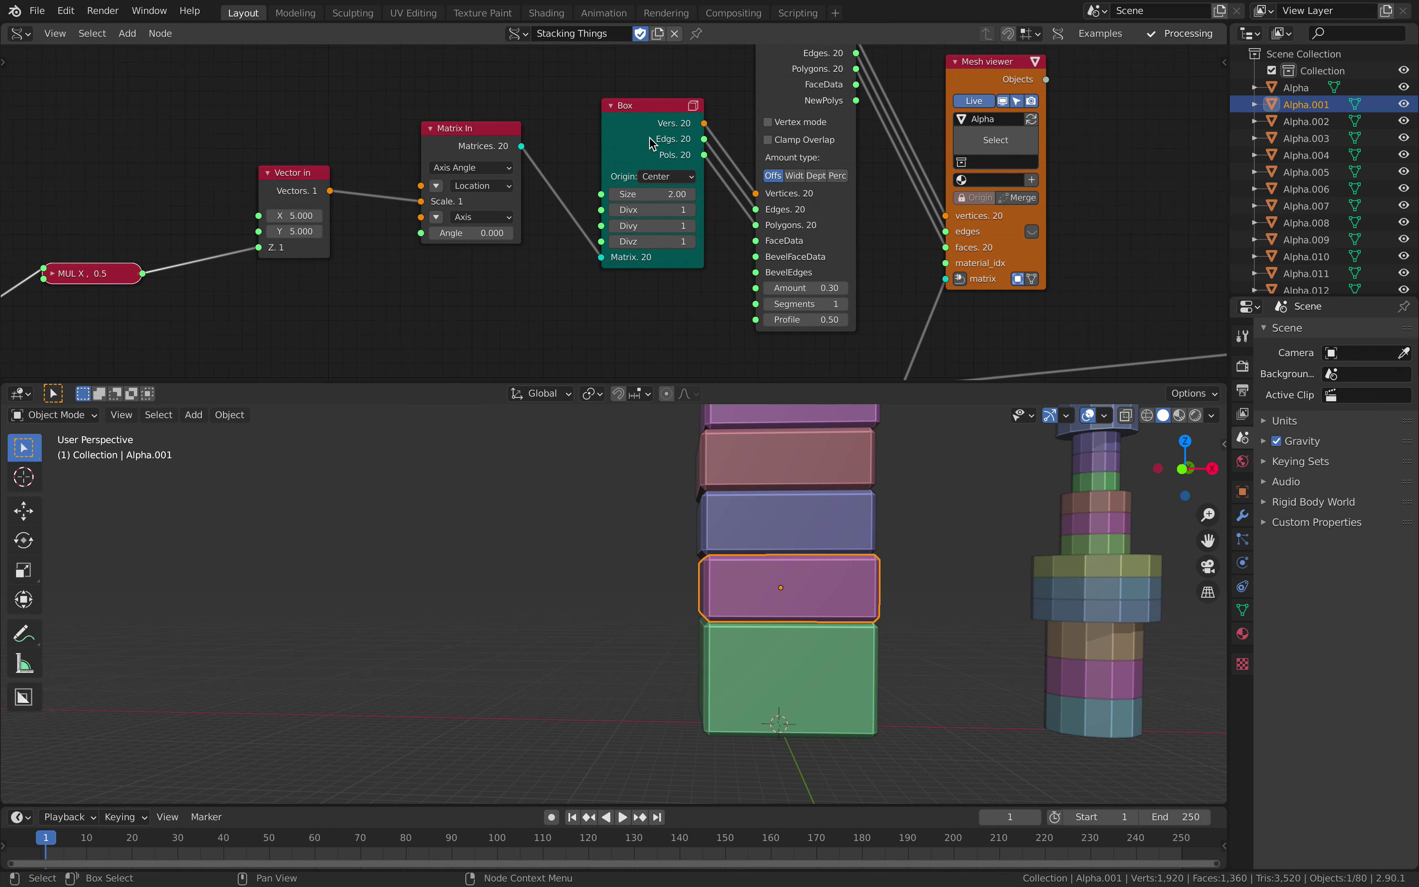
# Try 2 segments on the boxes' Bevel node and set Segments back to 1.
pyautogui.scroll(-3, 557, 165)
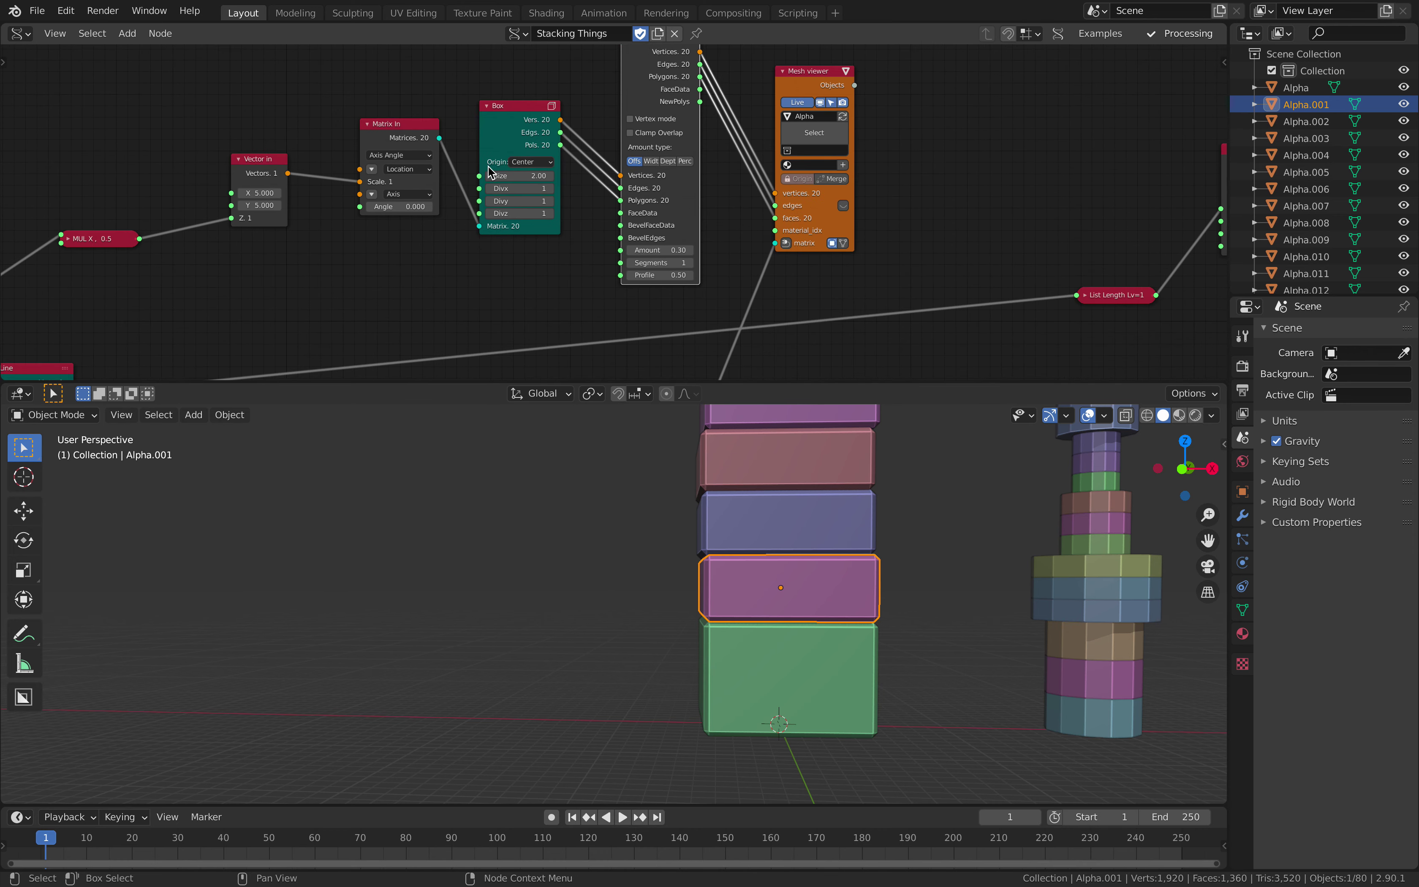
pyautogui.scroll(1, 489, 233)
pyautogui.moveTo(589, 78); pyautogui.dragTo(593, 79)
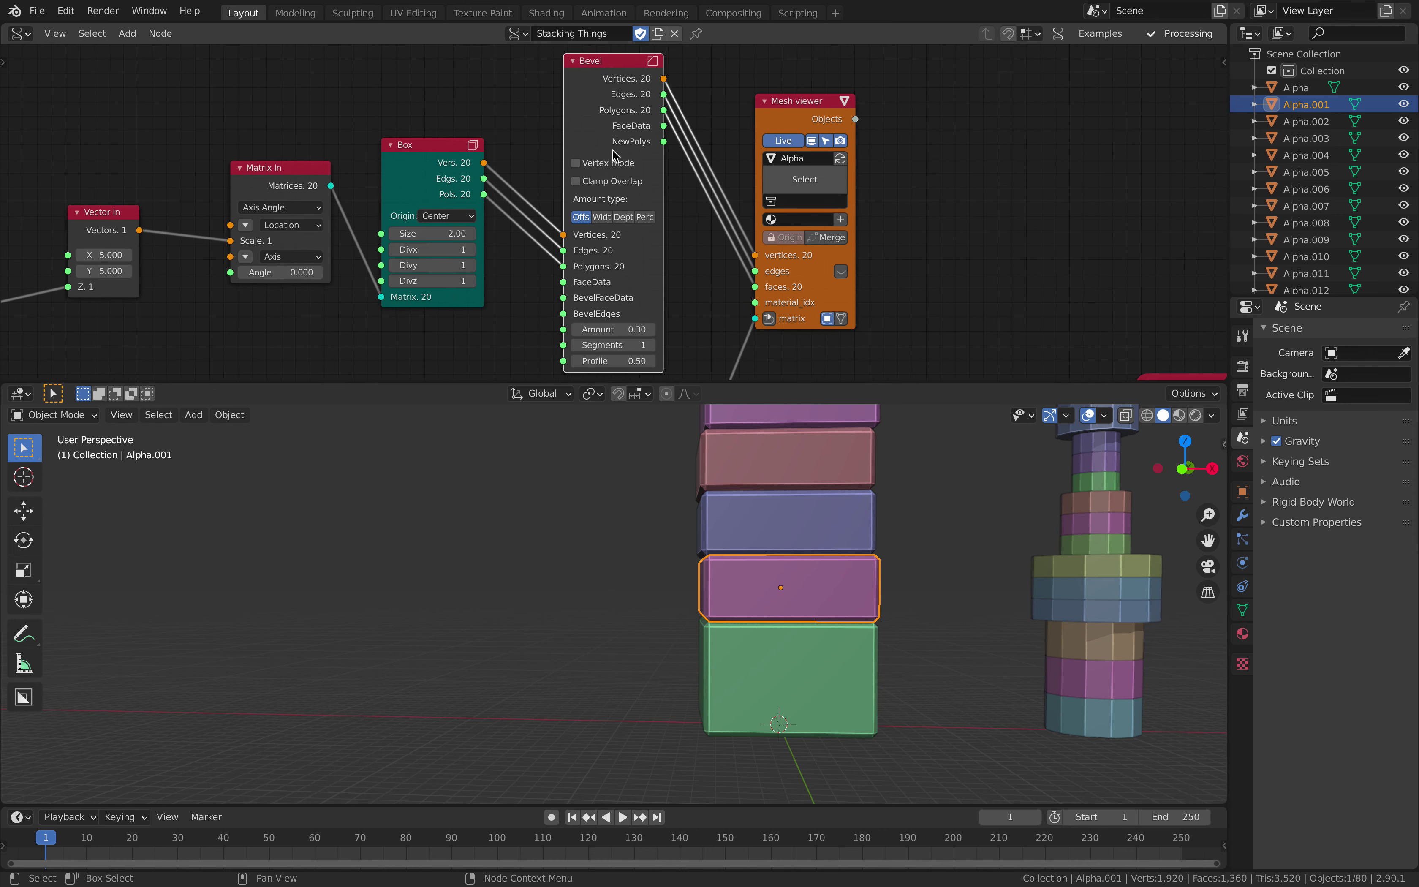
pyautogui.click(654, 344)
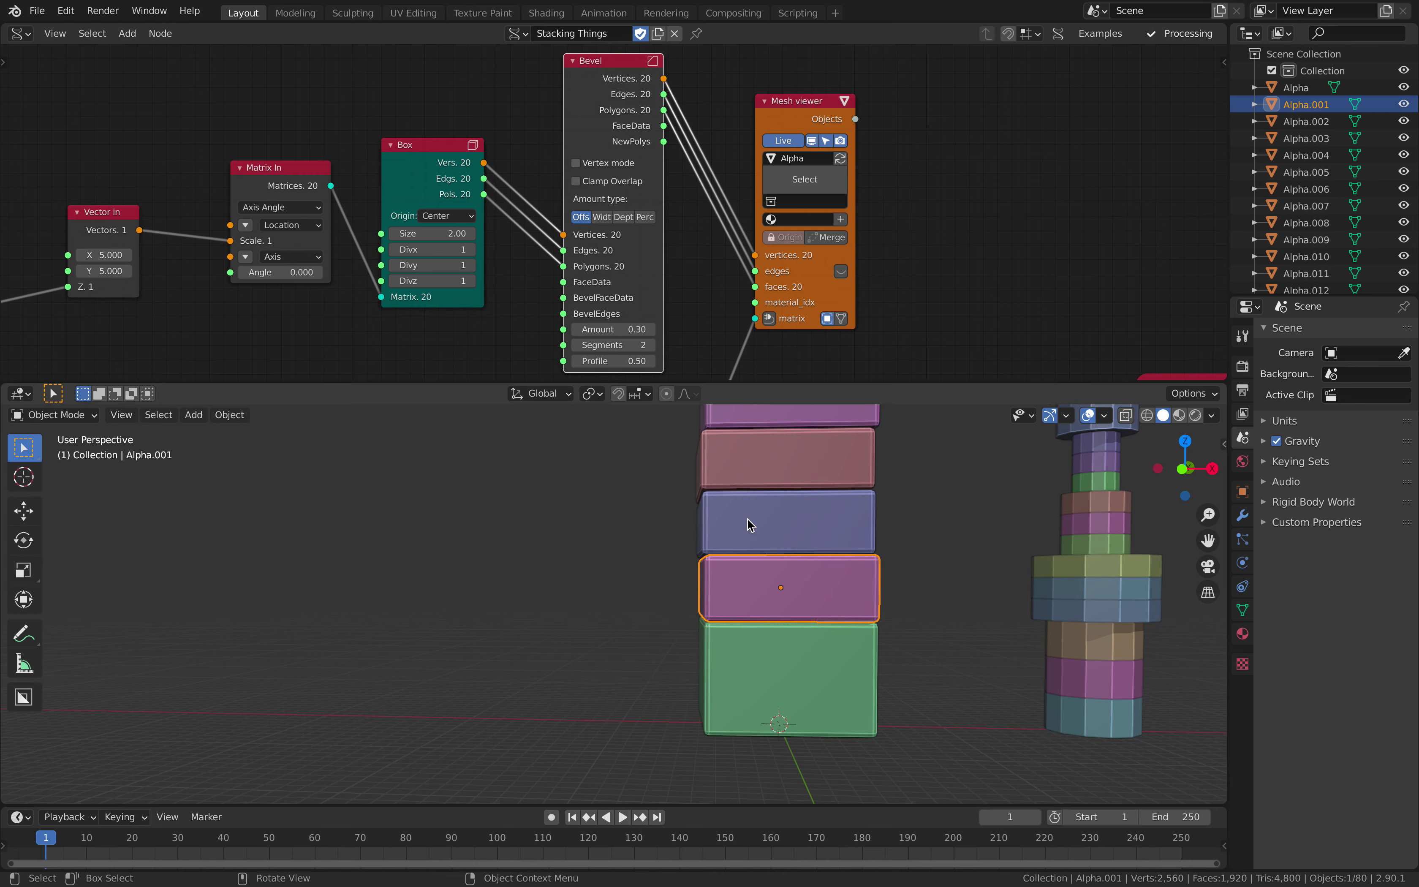
pyautogui.moveTo(747, 517); pyautogui.dragTo(833, 543, button='middle')
pyautogui.click(578, 345)
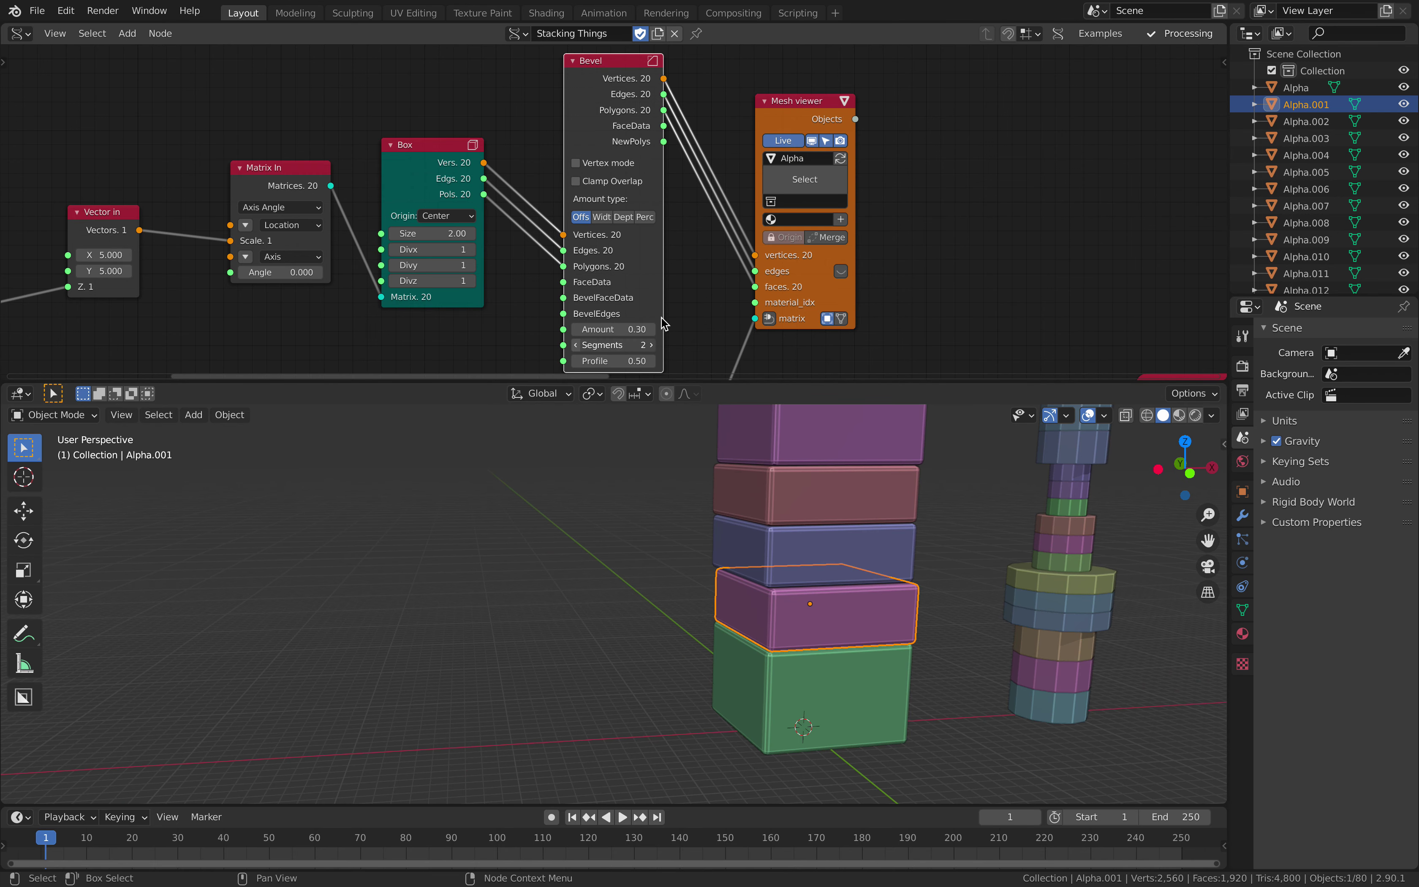
# Nudge the Mesh viewer node and move the Line node closer to the Origins node.
pyautogui.moveTo(788, 190); pyautogui.dragTo(686, 191, button='middle')
pyautogui.moveTo(692, 123); pyautogui.dragTo(720, 138)
pyautogui.scroll(-3, 711, 194)
pyautogui.moveTo(711, 193); pyautogui.dragTo(749, 71, button='middle')
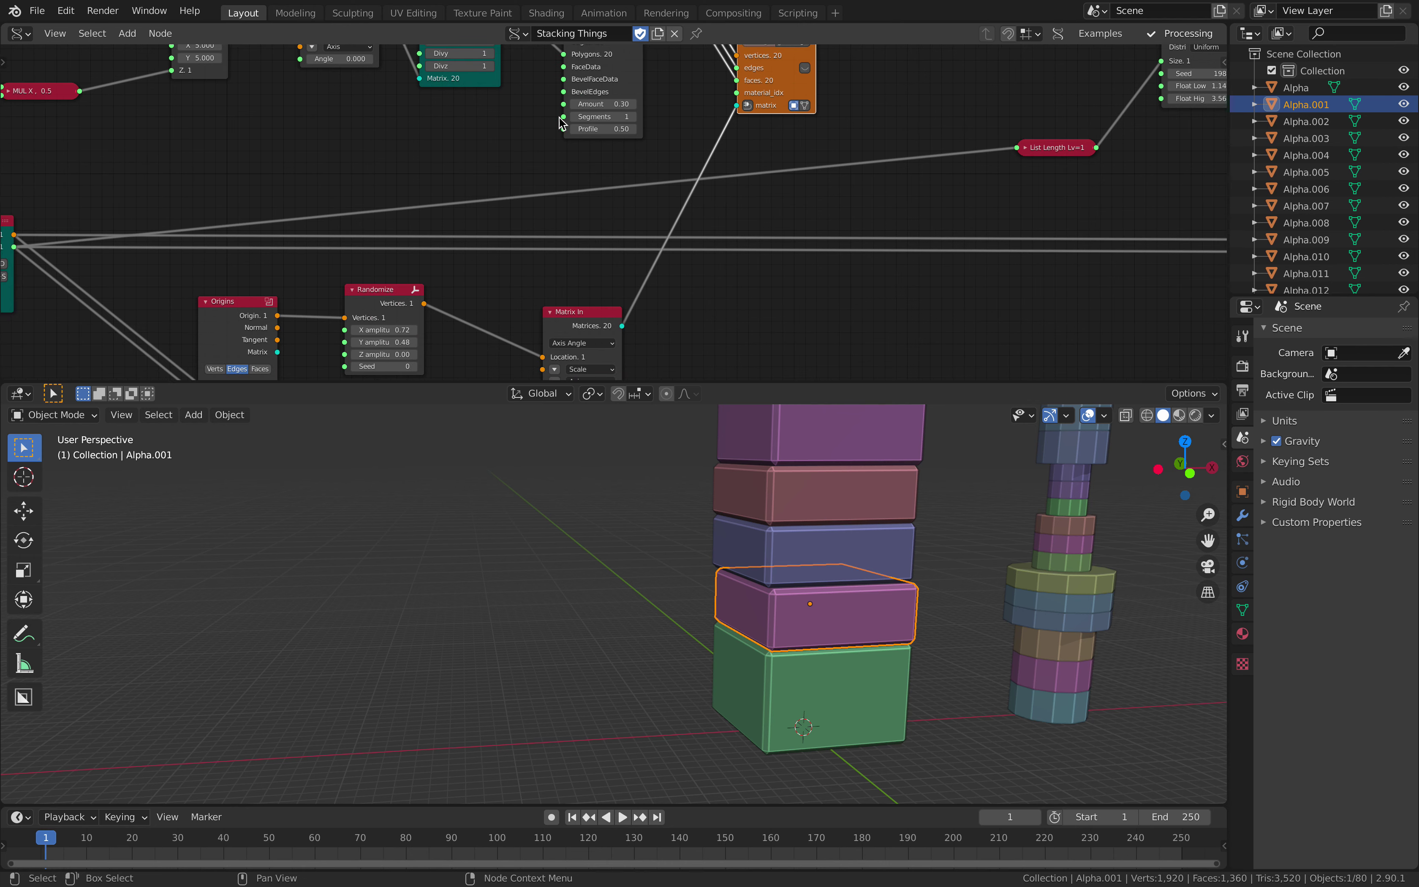
pyautogui.moveTo(311, 295); pyautogui.dragTo(472, 178, button='middle')
pyautogui.moveTo(302, 174); pyautogui.dragTo(462, 197, button='middle')
pyautogui.scroll(2, 463, 198)
pyautogui.moveTo(279, 117); pyautogui.dragTo(331, 123)
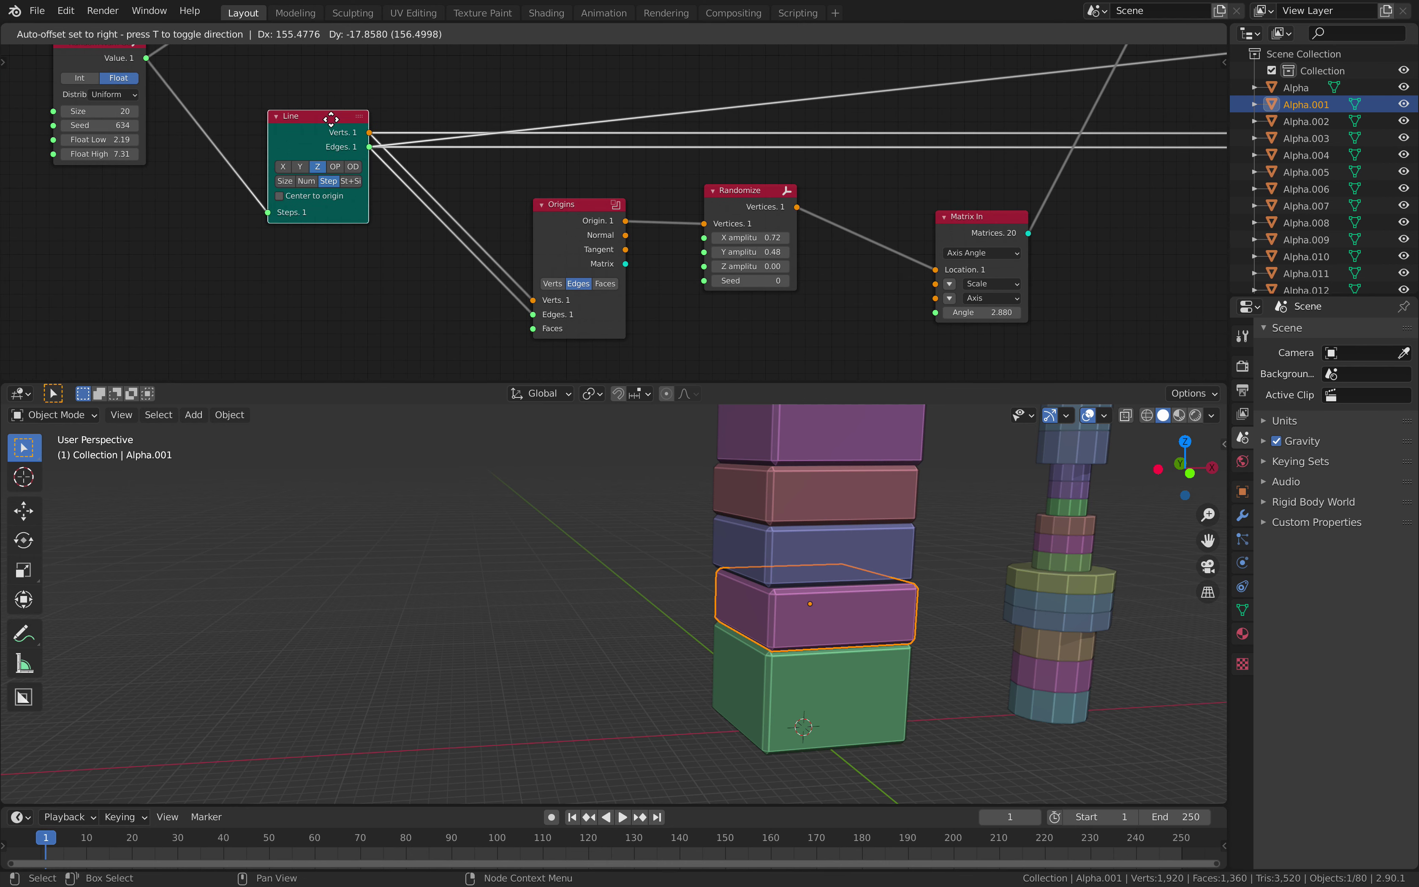
# Move the Origins, Randomize and location Matrix In nodes closer together beside the Line node.
pyautogui.moveTo(578, 204); pyautogui.dragTo(529, 201)
pyautogui.moveTo(750, 191); pyautogui.dragTo(670, 195)
pyautogui.moveTo(773, 221); pyautogui.dragTo(641, 234, button='middle')
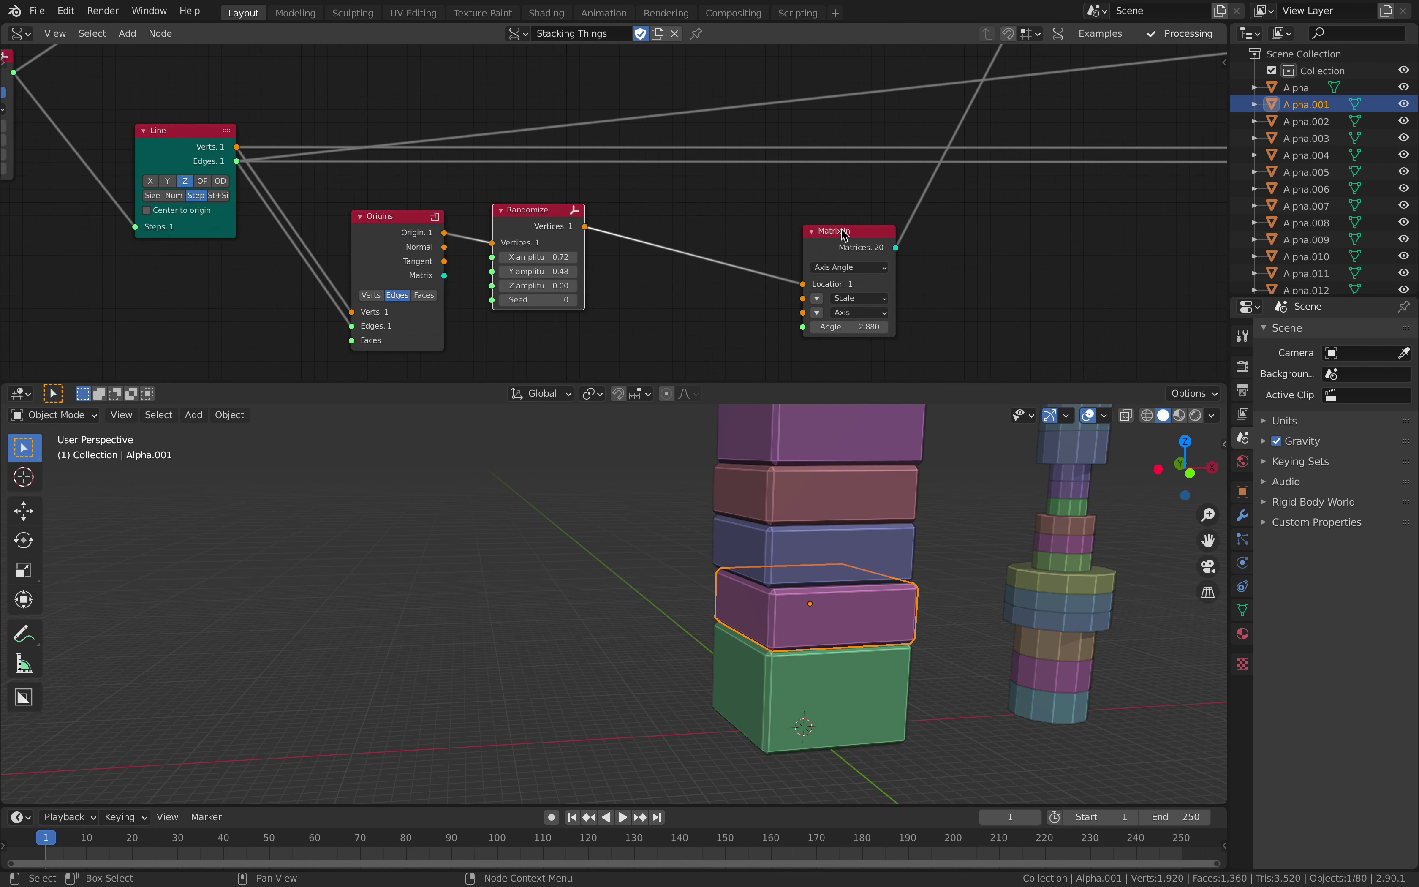
pyautogui.moveTo(844, 230); pyautogui.dragTo(746, 220)
pyautogui.moveTo(372, 202); pyautogui.dragTo(388, 249)
# Try an X amplitude of 7.26 and a Y amplitude of 4.38 on the Randomize node.
pyautogui.moveTo(503, 221); pyautogui.dragTo(639, 259)
pyautogui.moveTo(532, 273); pyautogui.dragTo(622, 274)
pyautogui.scroll(-6, 811, 612)
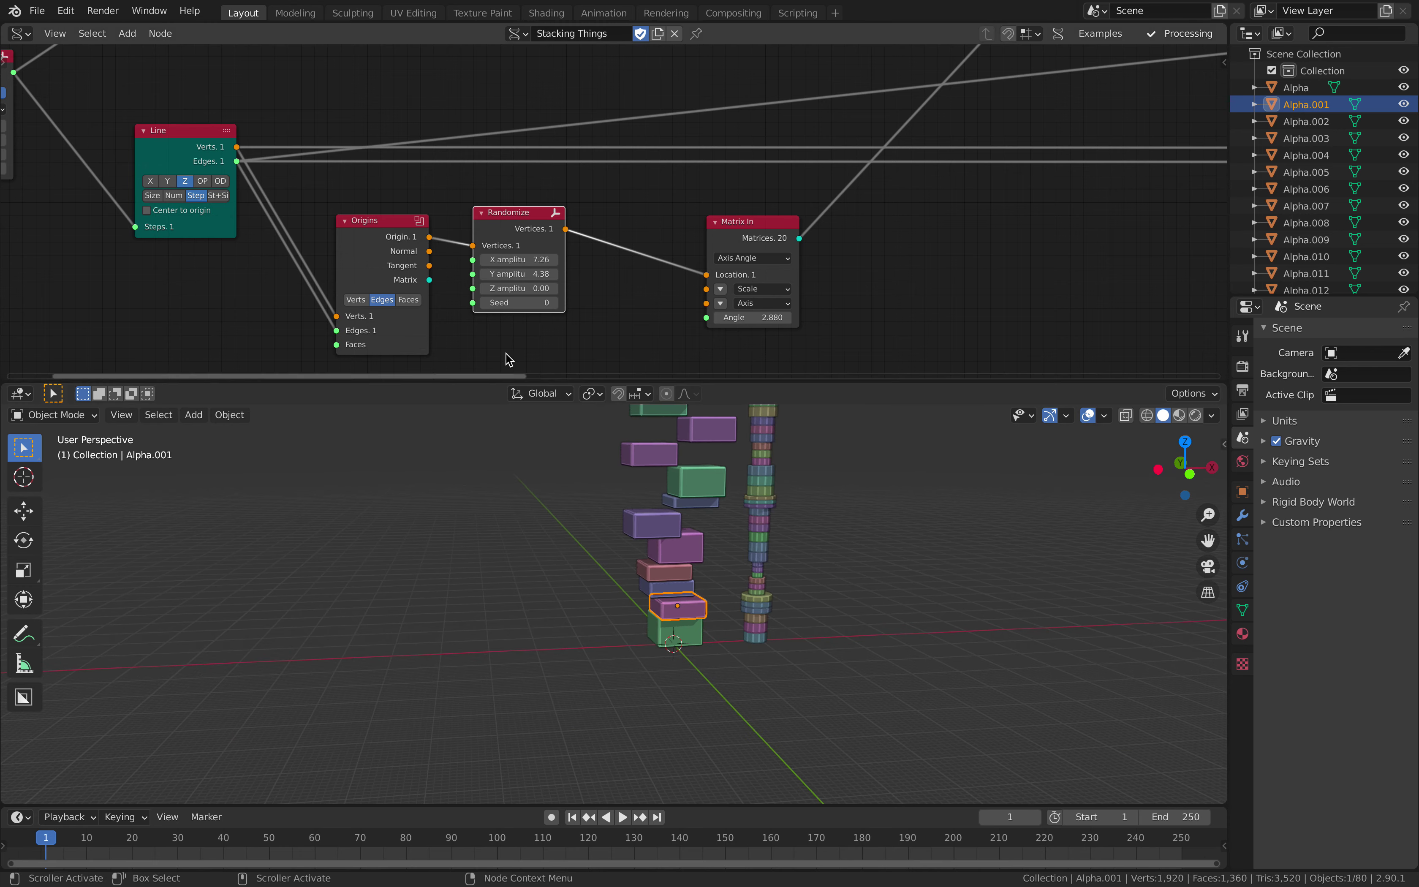
pyautogui.moveTo(658, 483); pyautogui.dragTo(588, 530, button='middle')
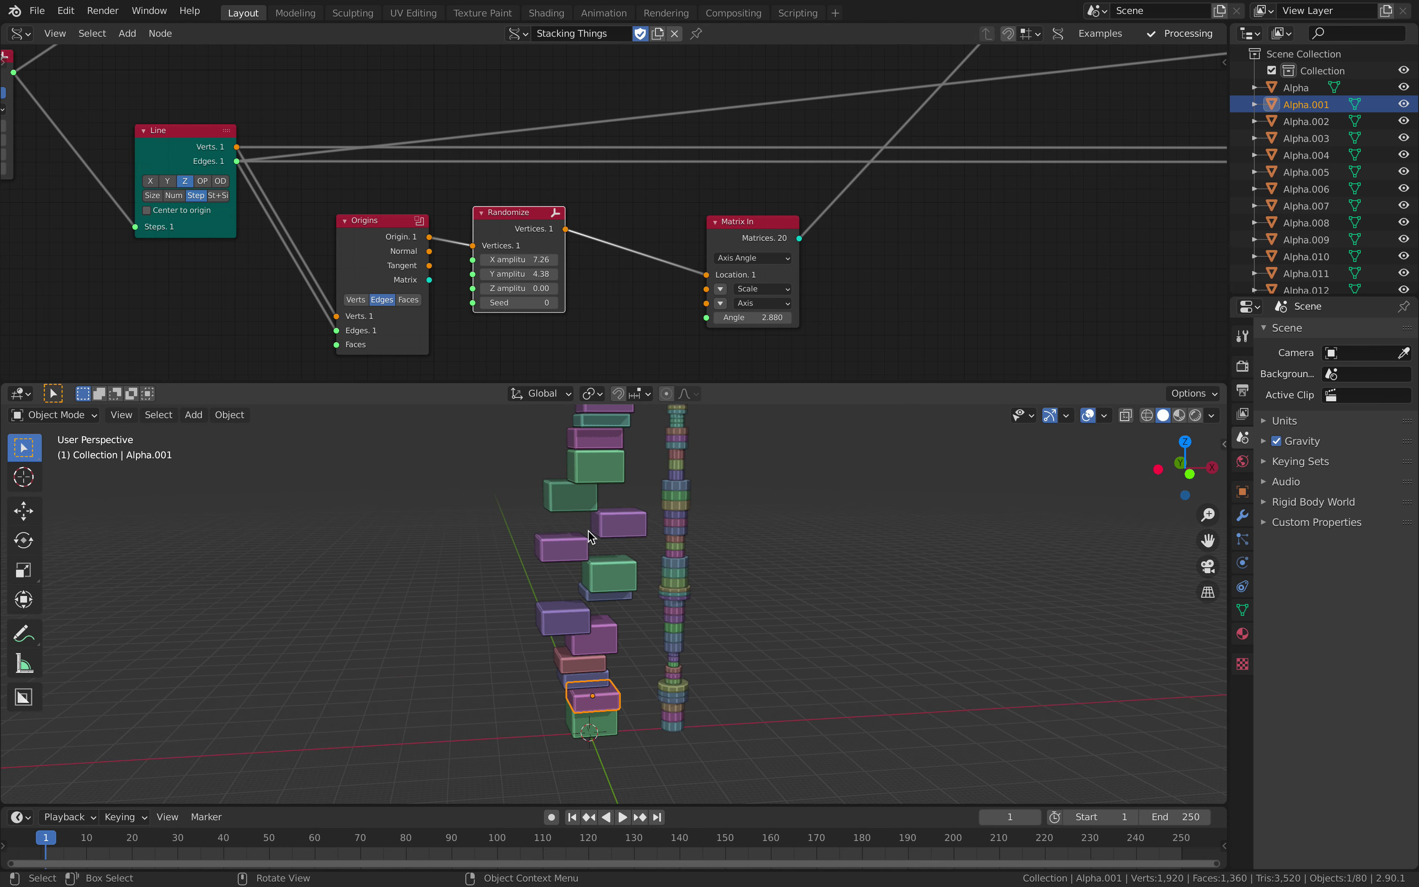
# Try Randomize amplitudes of 2.58 in X and 7.26 in Y, and set them to 0.96 in X and 2.70 in Y.
pyautogui.moveTo(521, 259)
pyautogui.mouseDown()
pyautogui.moveTo(434, 260)
pyautogui.moveTo(562, 274)
pyautogui.mouseUp()
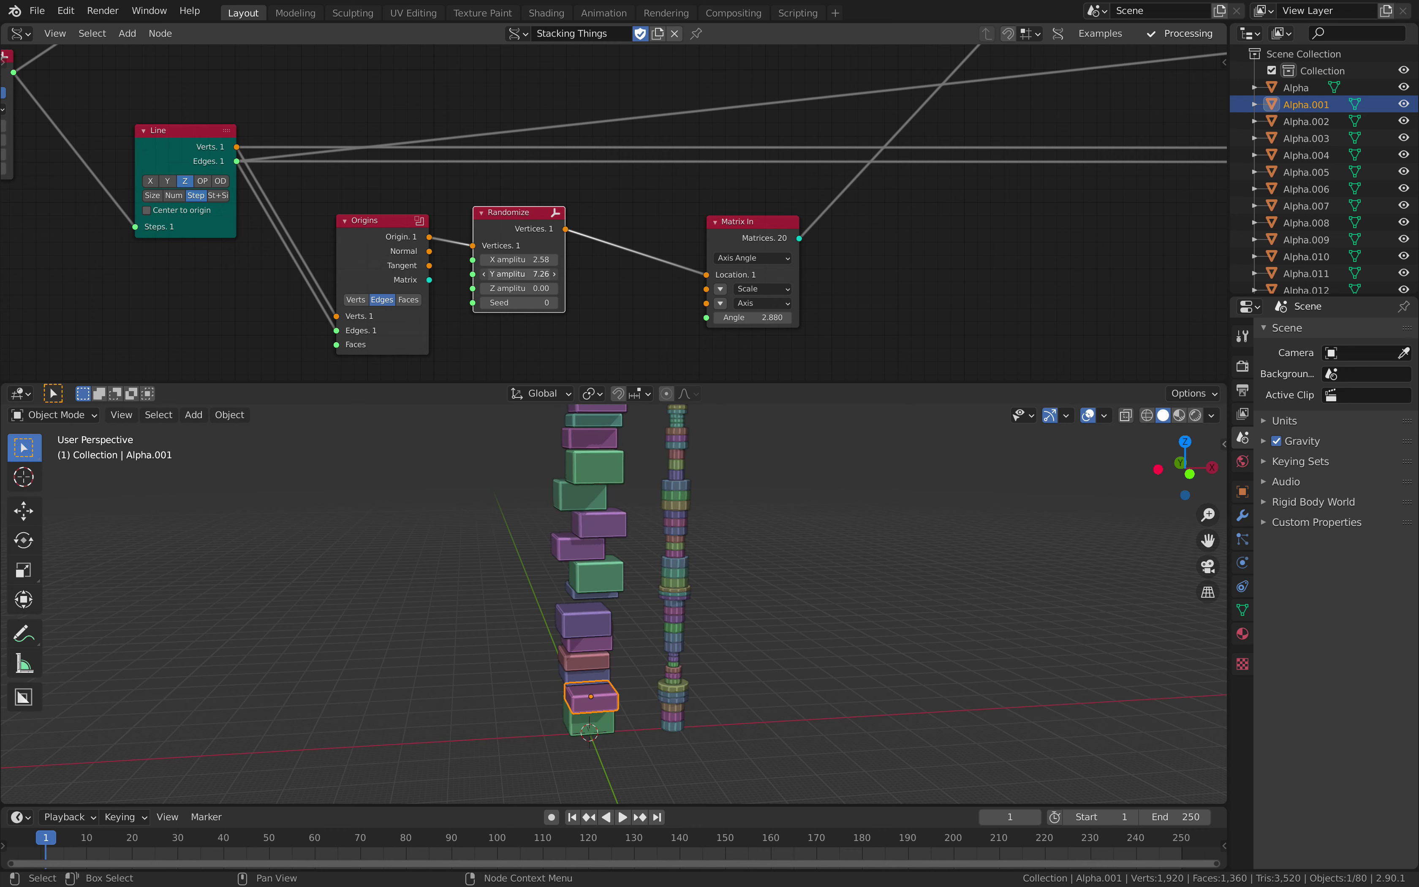
pyautogui.moveTo(651, 528); pyautogui.dragTo(686, 507, button='middle')
pyautogui.moveTo(528, 260); pyautogui.dragTo(502, 275)
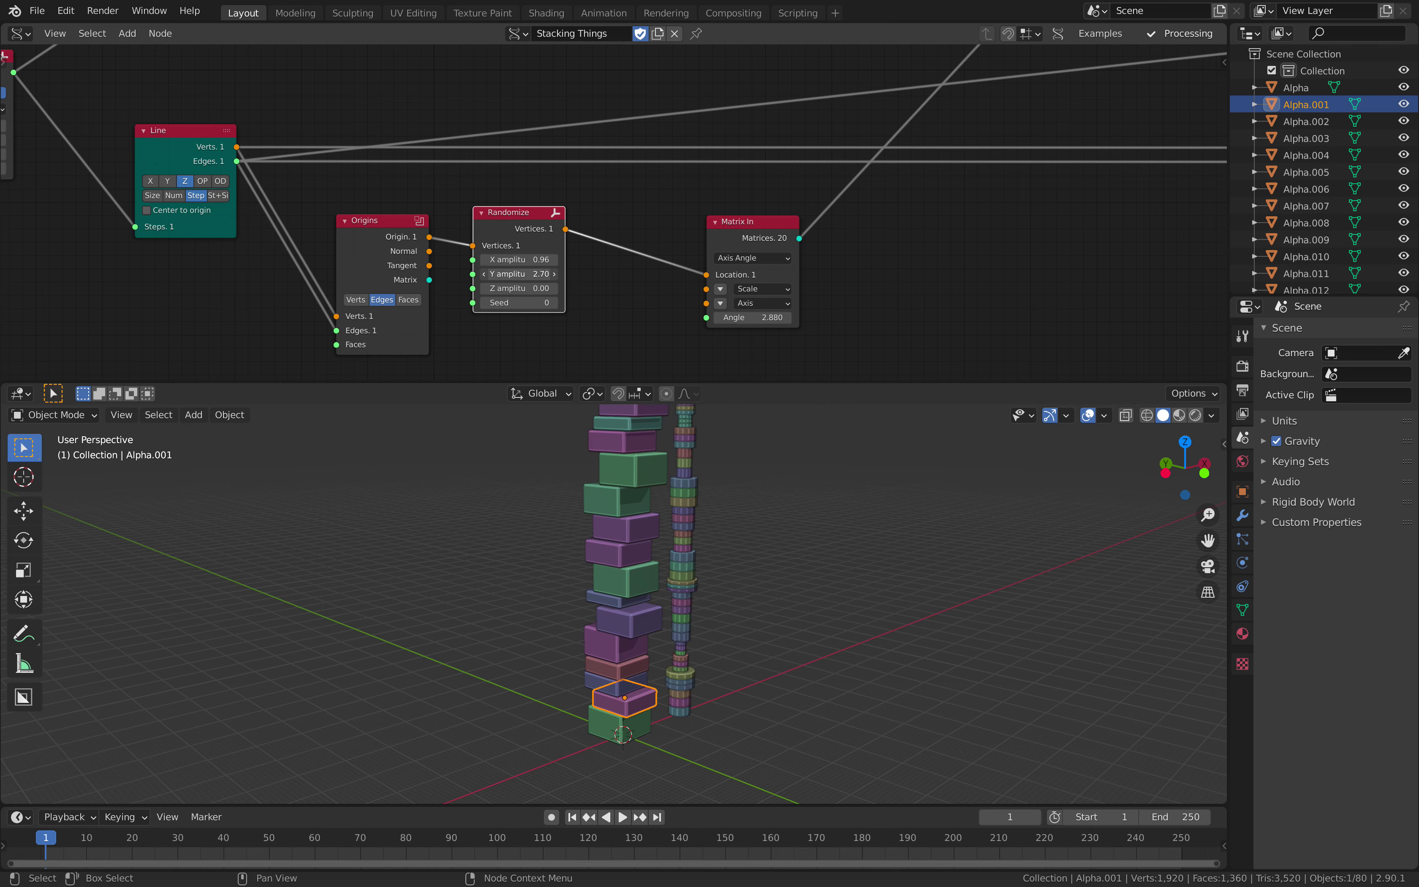
pyautogui.moveTo(657, 475); pyautogui.dragTo(628, 469, button='middle')
# Reposition the Matrix In node that receives the randomized locations.
pyautogui.moveTo(734, 233); pyautogui.dragTo(738, 252)
pyautogui.scroll(-4, 704, 282)
pyautogui.moveTo(738, 252); pyautogui.dragTo(757, 228, button='middle')
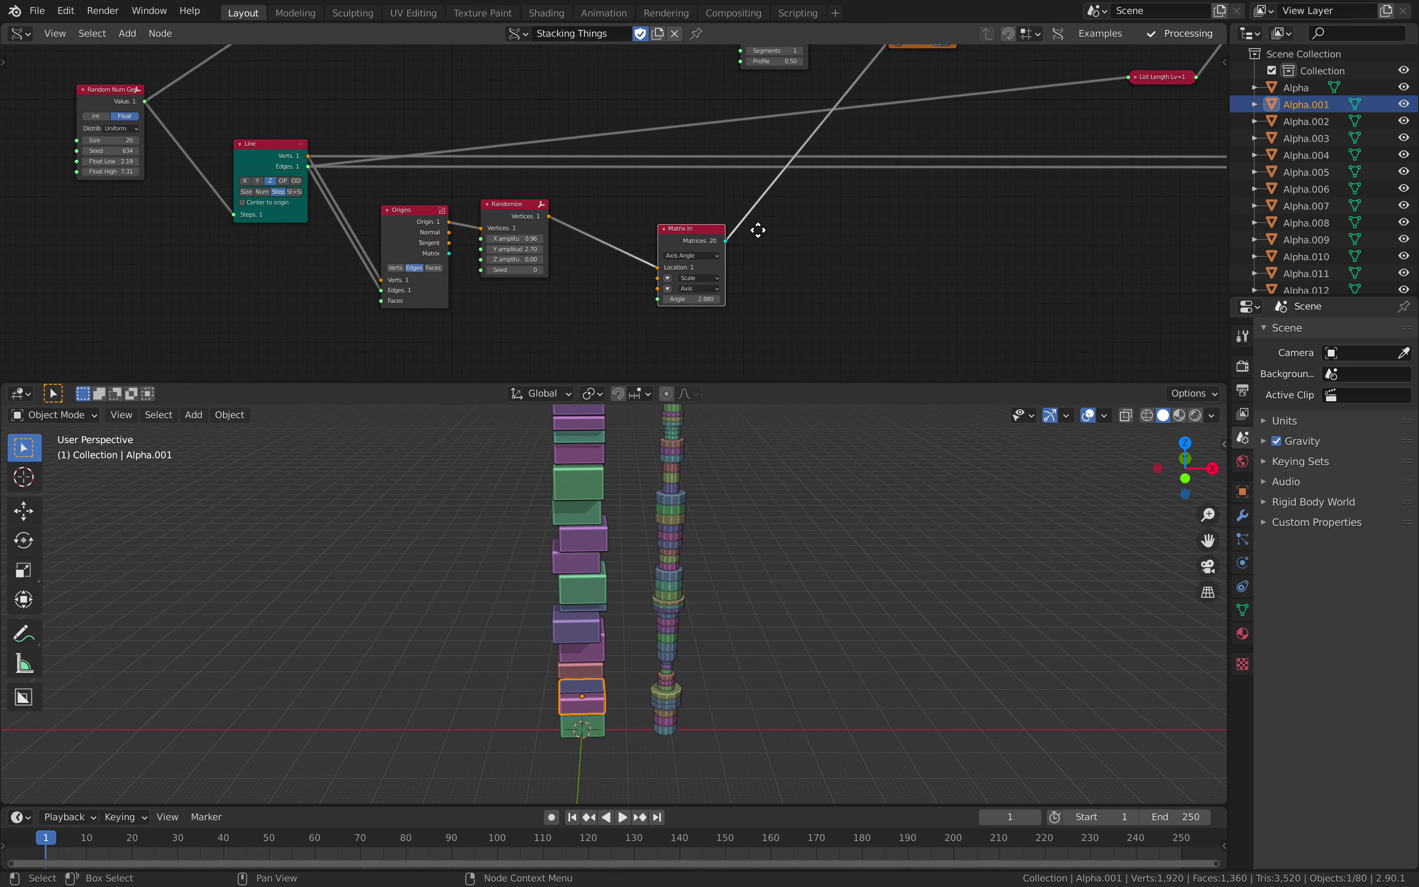
pyautogui.scroll(2, 757, 228)
pyautogui.moveTo(707, 240); pyautogui.dragTo(734, 225)
pyautogui.scroll(1, 734, 225)
# Add a Random Num Gen node in Float mode and connect its value to the Matrix In node's Angle input.
pyautogui.hotkey('shift', 'a')
pyautogui.click(630, 243)
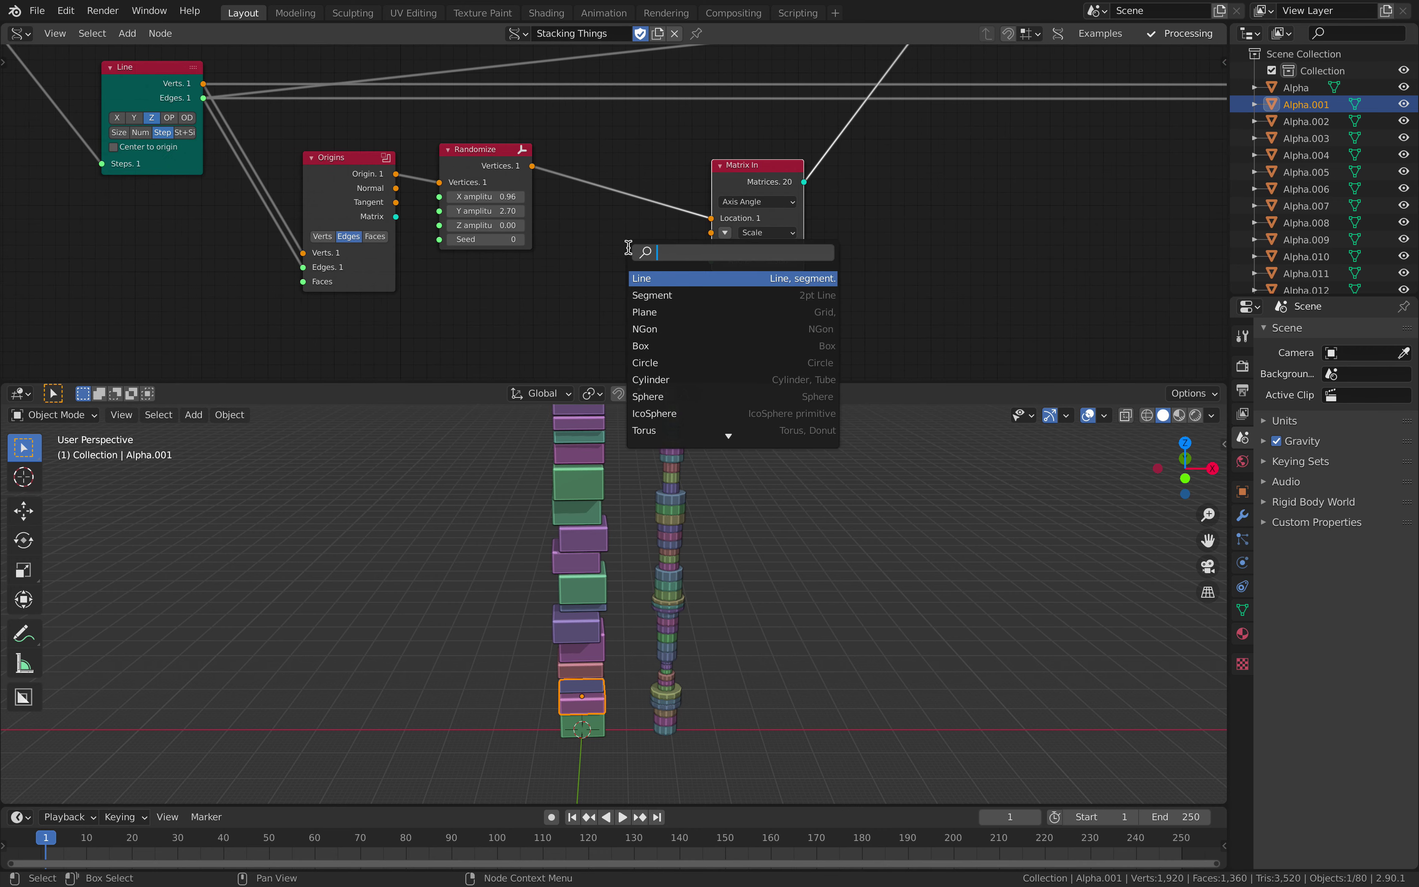
pyautogui.write('random num')
pyautogui.press('Return')
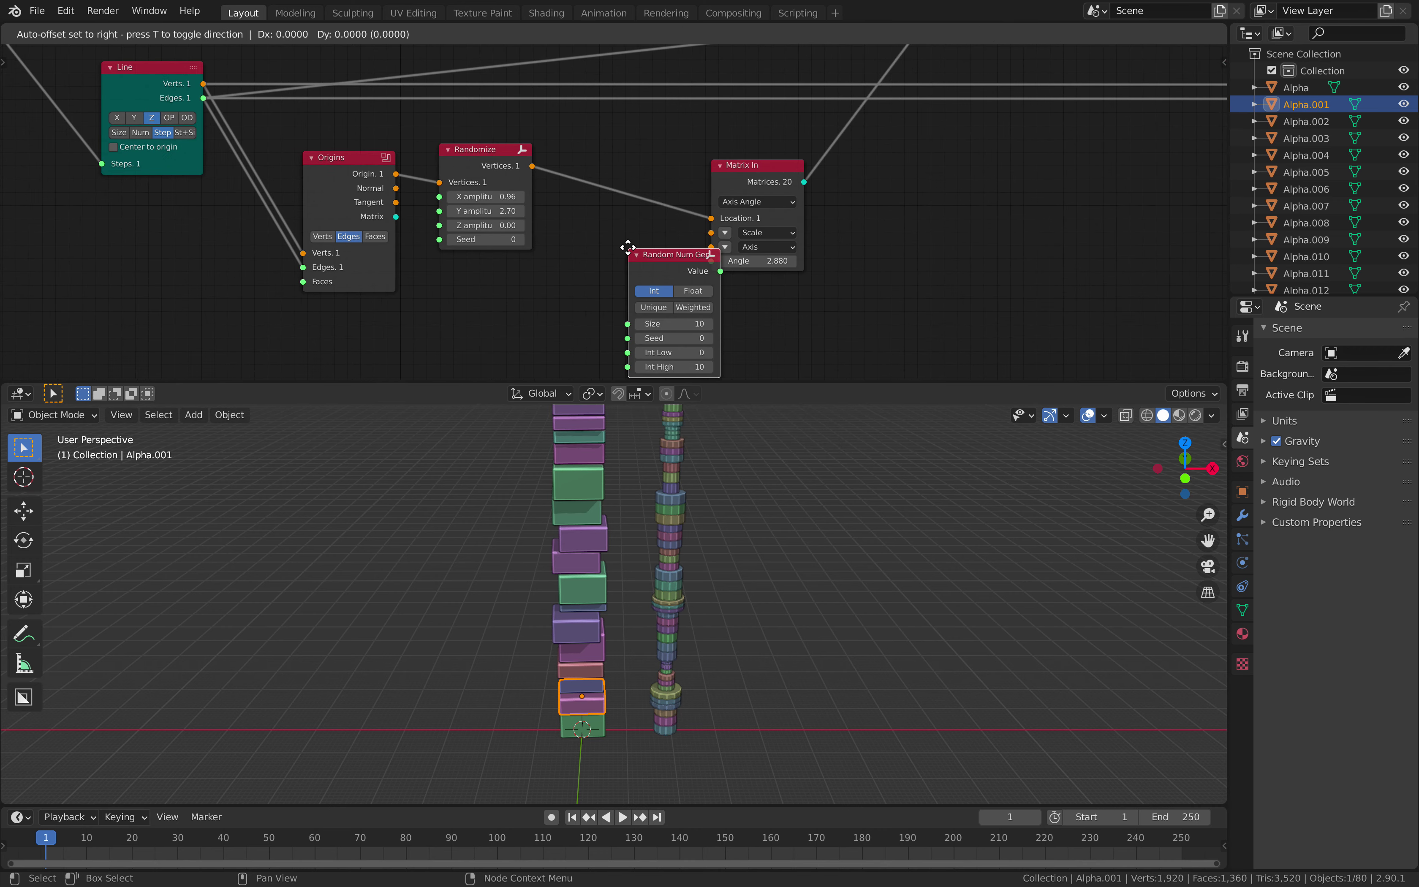
pyautogui.click(577, 233)
pyautogui.moveTo(645, 271); pyautogui.dragTo(637, 216, button='middle')
pyautogui.scroll(1, 637, 216)
pyautogui.click(637, 221)
pyautogui.moveTo(667, 201); pyautogui.dragTo(710, 205)
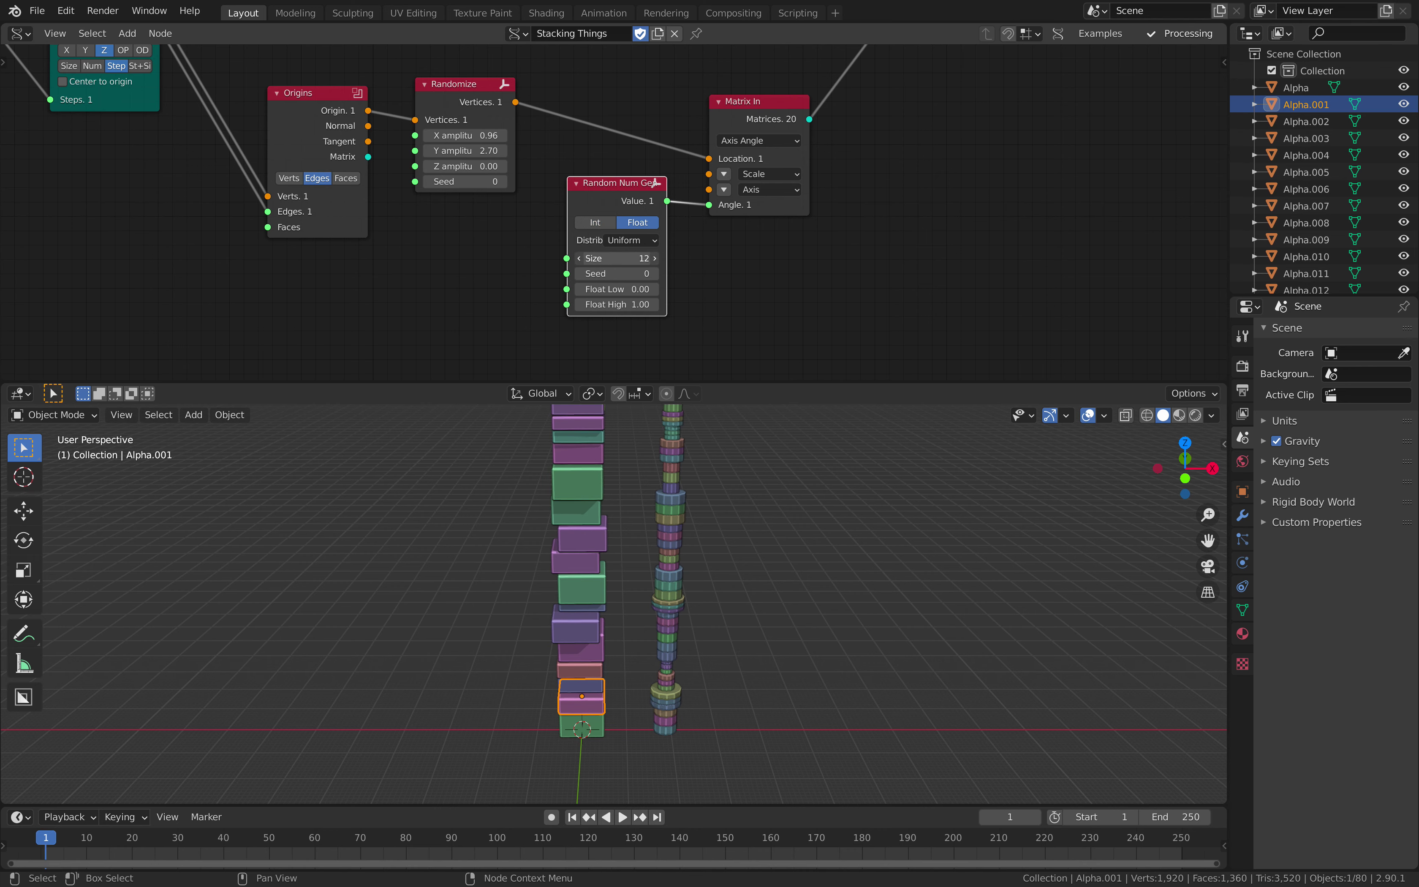
# Set the angle generator's Size to 20, Seed to 52, Float Low to -30 and Float High to 30.
pyautogui.moveTo(868, 190); pyautogui.dragTo(868, 273, button='middle')
pyautogui.scroll(-6, 761, 299)
pyautogui.scroll(8, 723, 209)
pyautogui.moveTo(597, 209); pyautogui.dragTo(627, 210)
pyautogui.click(592, 219)
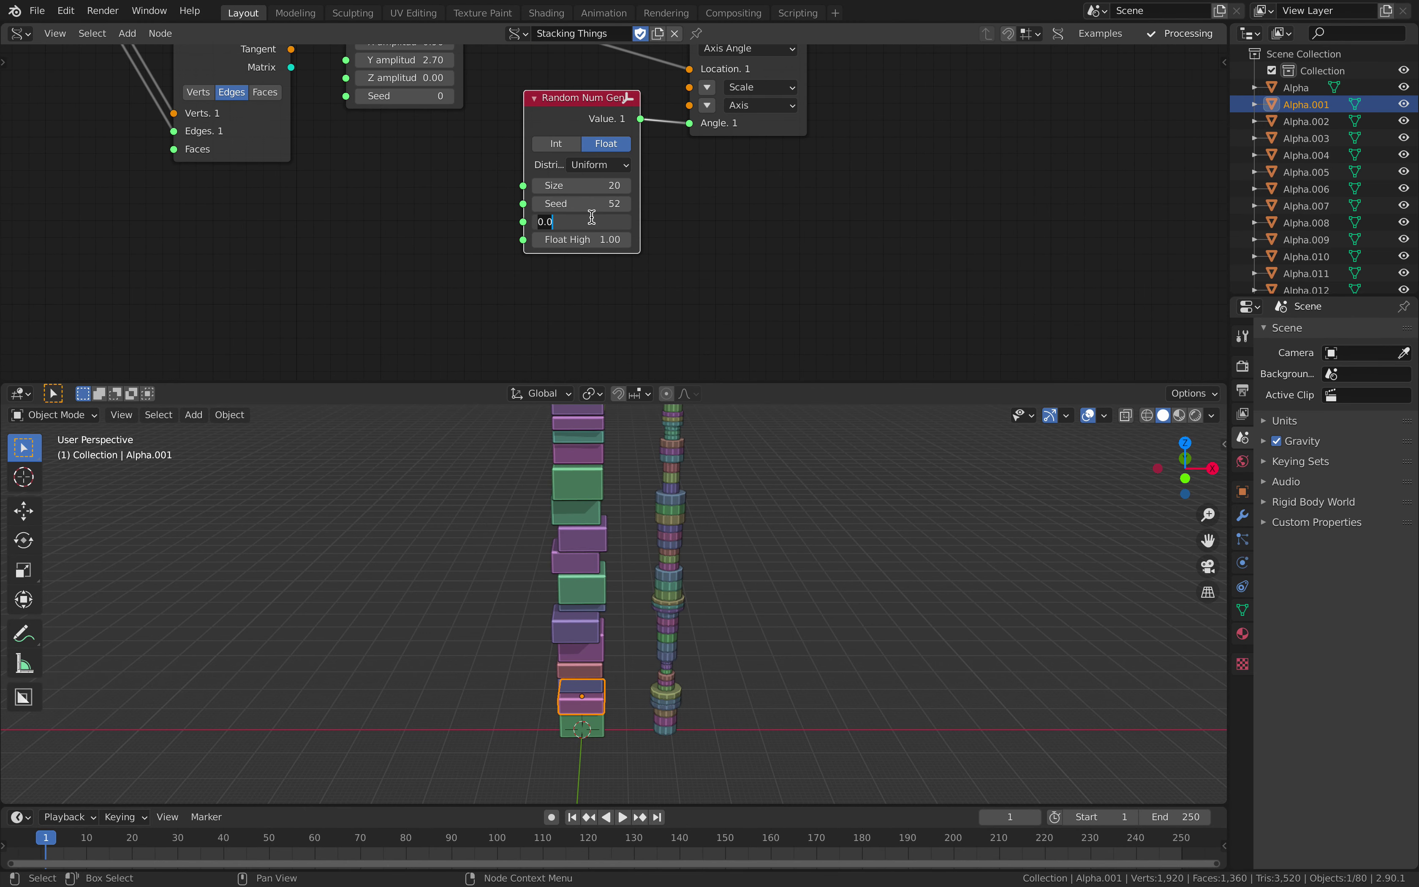
pyautogui.press('Tab')
pyautogui.write('30')
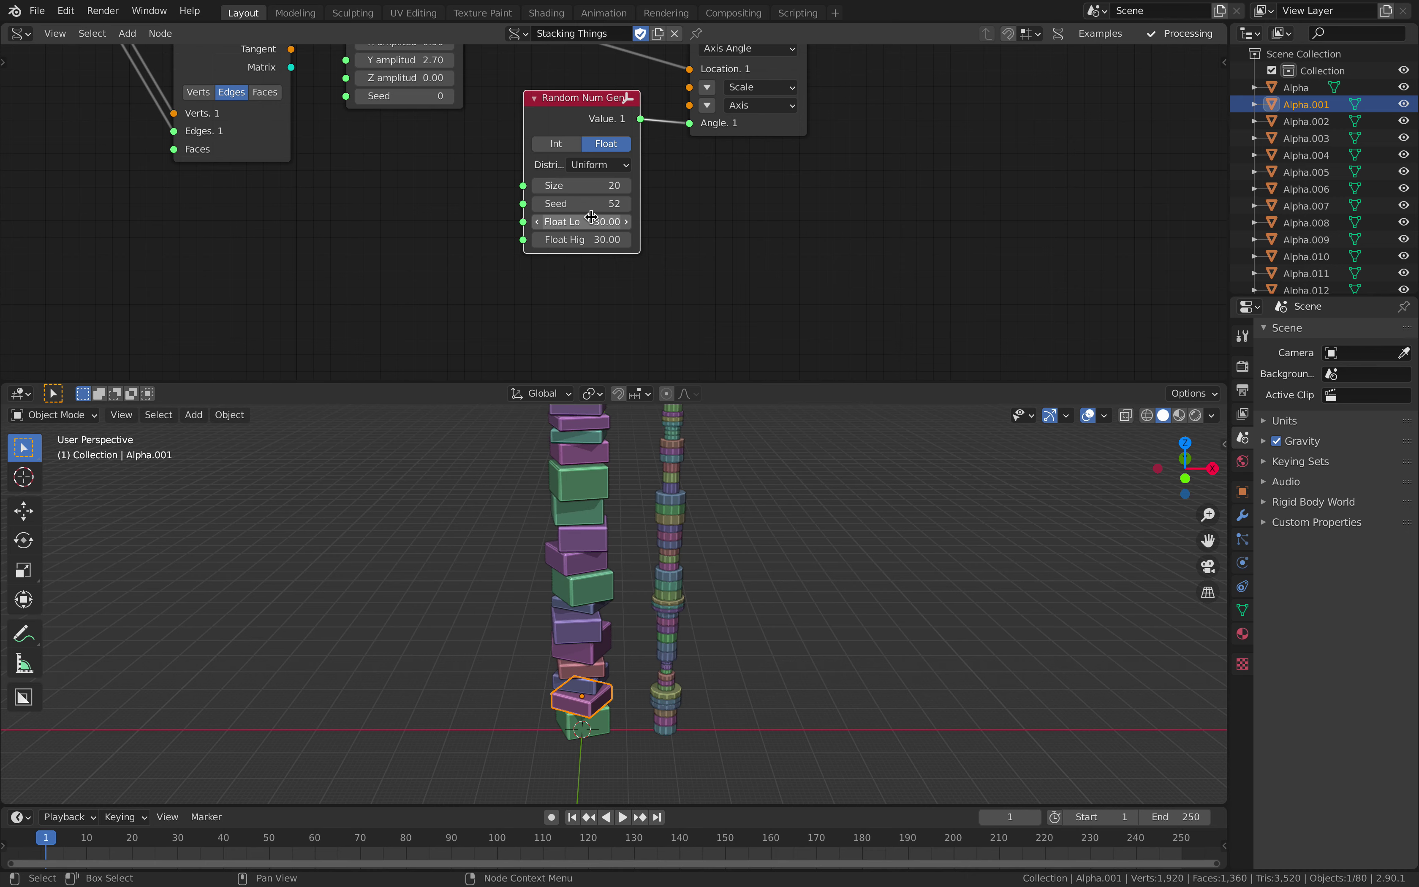
# Set the angle generator's seed to 130 and select the second box from the top of the box stack.
pyautogui.moveTo(598, 210); pyautogui.dragTo(662, 210)
pyautogui.click(764, 486)
pyautogui.moveTo(764, 486); pyautogui.dragTo(620, 543, button='middle')
pyautogui.scroll(-3, 693, 494)
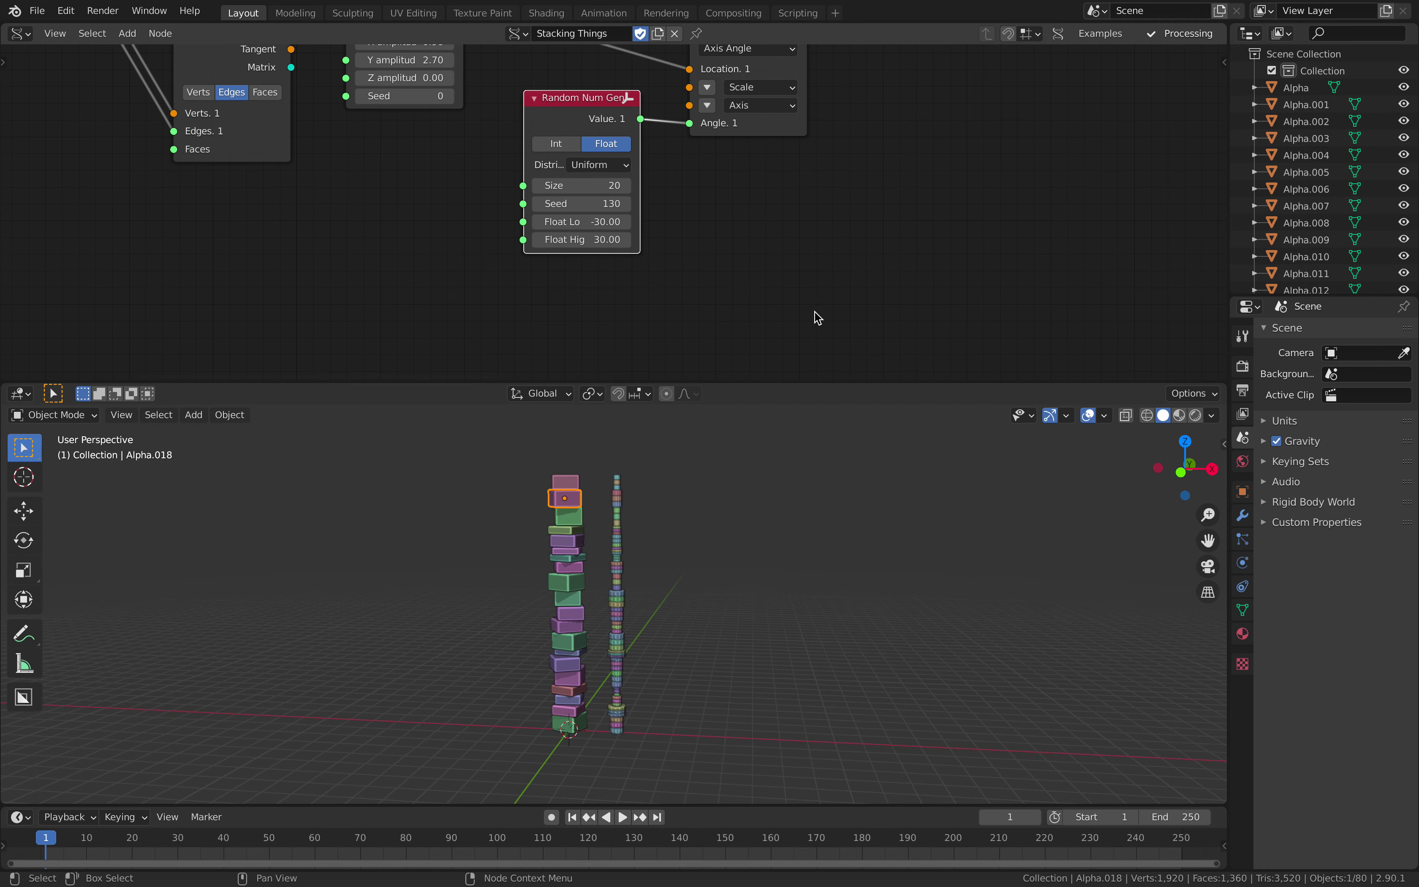
# Trace the box branch from the Matrix In node through to the Alpha mesh viewer and its box stack.
pyautogui.moveTo(843, 381); pyautogui.dragTo(851, 534)
pyautogui.moveTo(848, 165); pyautogui.dragTo(805, 273, button='middle')
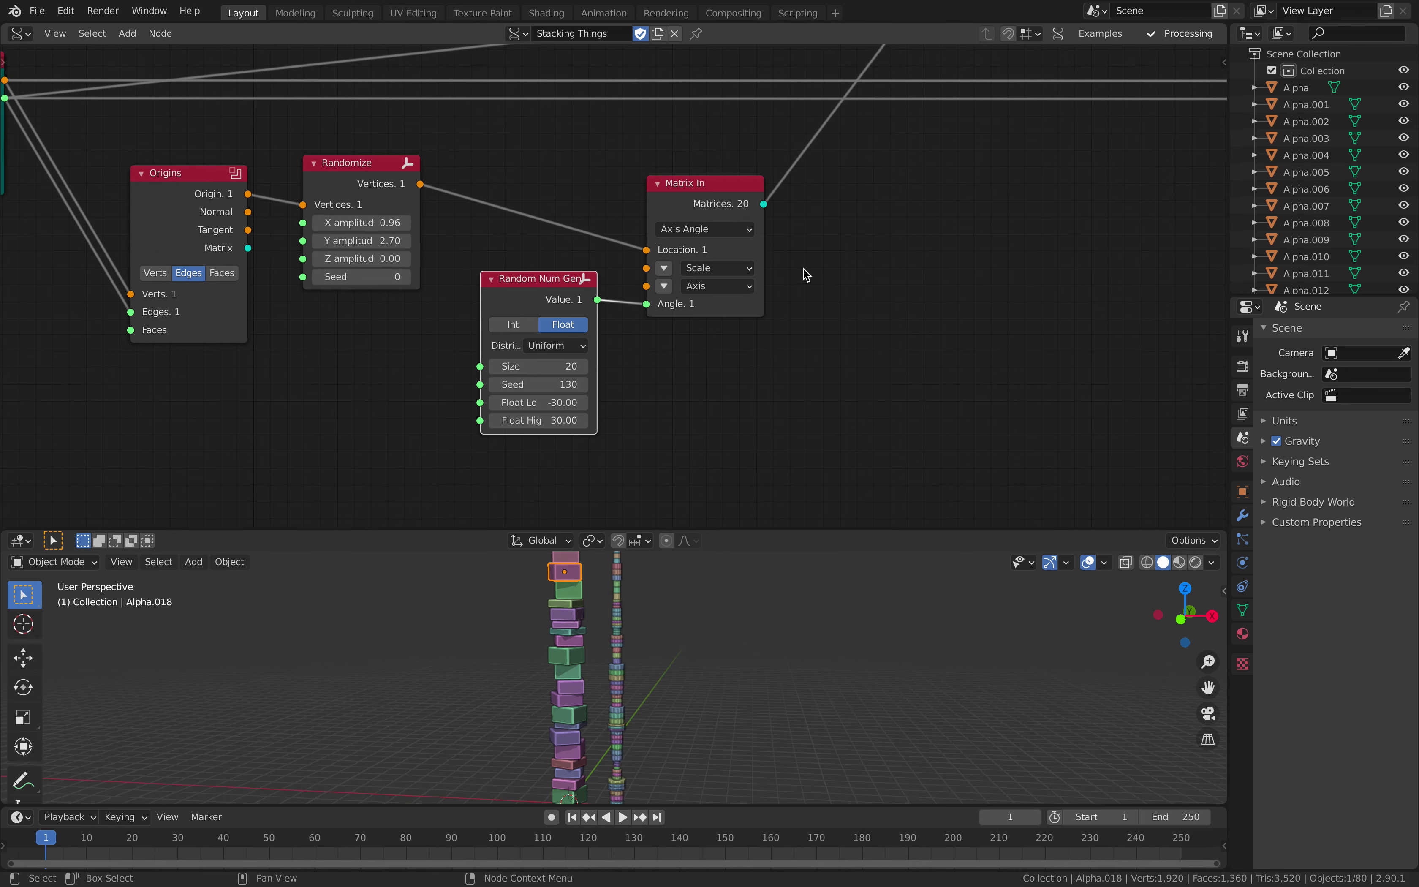
pyautogui.moveTo(929, 182); pyautogui.dragTo(684, 368, button='middle')
pyautogui.moveTo(717, 272); pyautogui.dragTo(608, 307, button='middle')
pyautogui.moveTo(642, 221); pyautogui.dragTo(476, 398, button='middle')
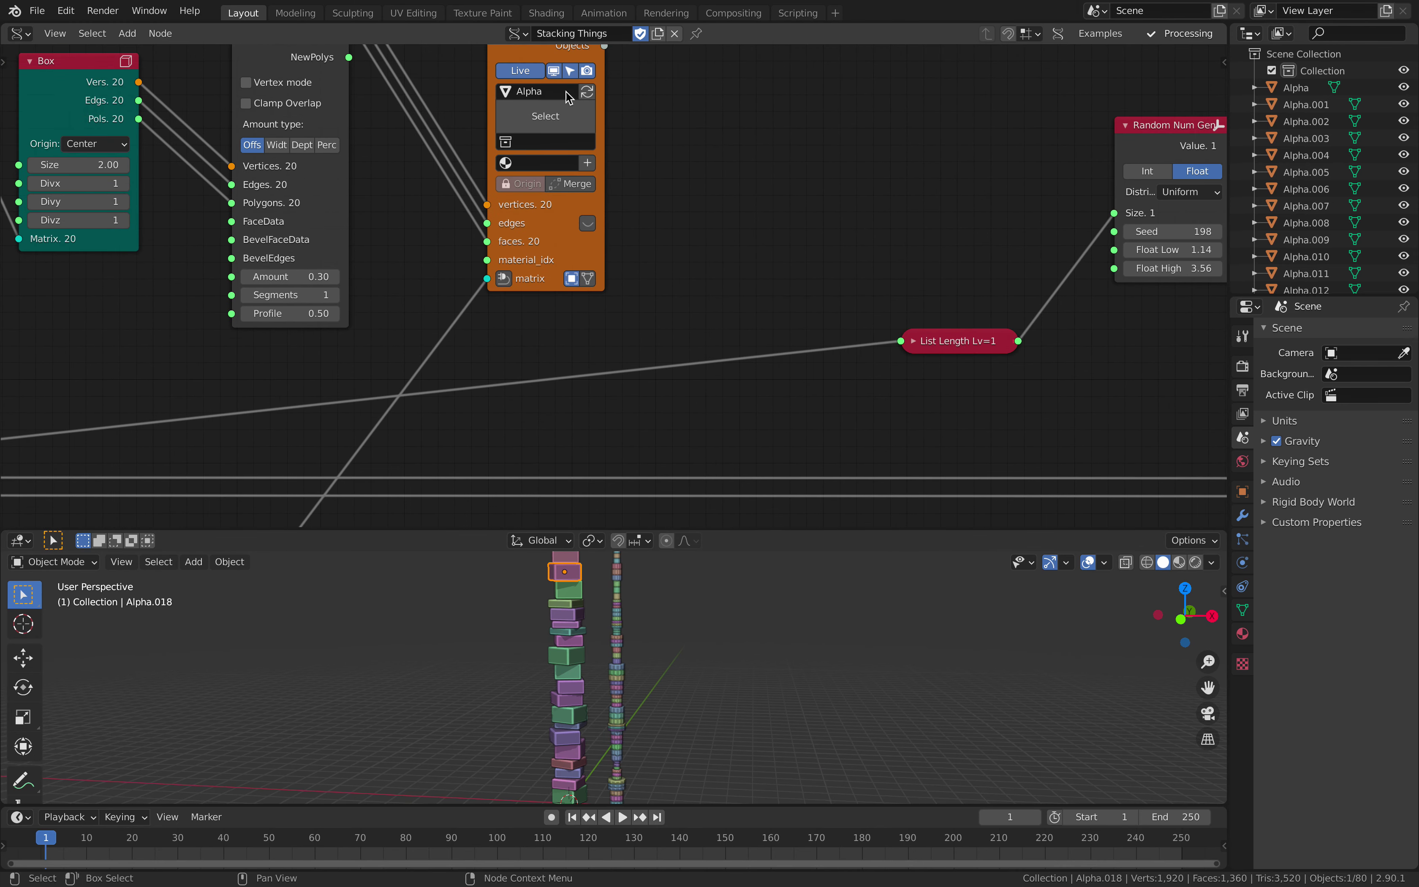
pyautogui.scroll(3, 568, 97)
pyautogui.hscroll(3, 568, 97)
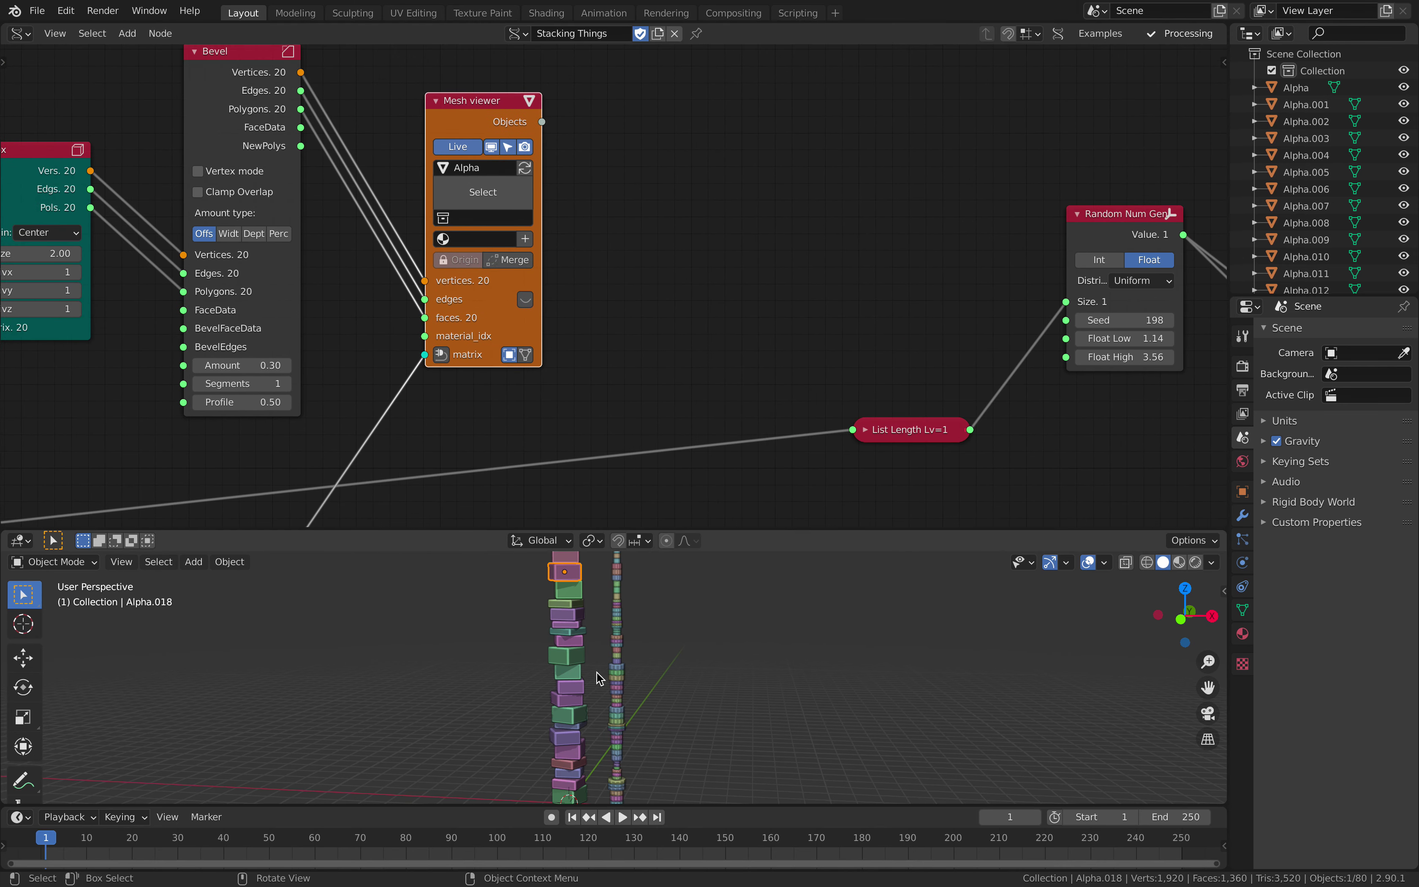
pyautogui.moveTo(709, 532); pyautogui.dragTo(710, 386)
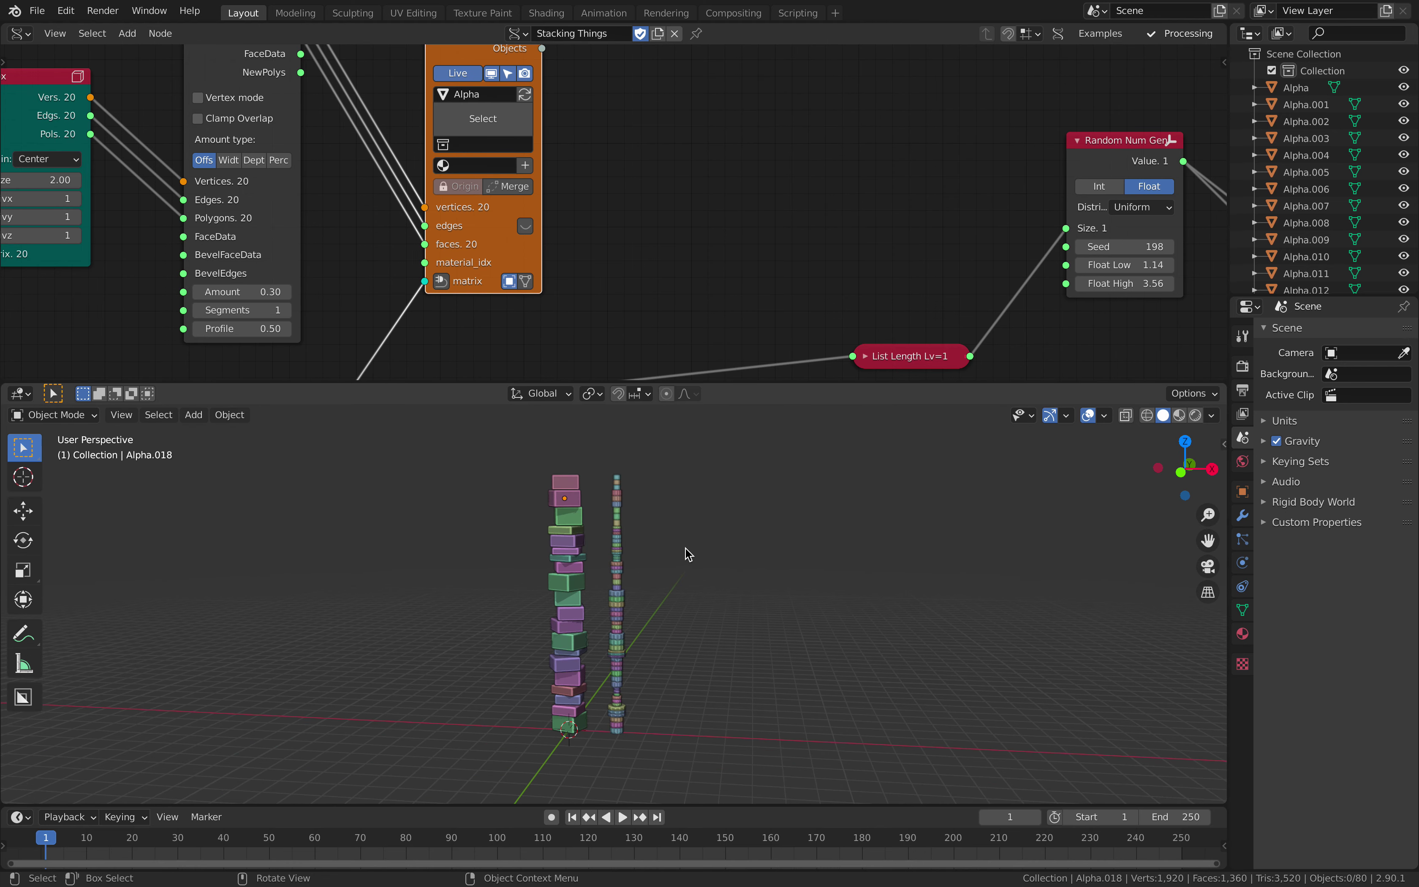
# Reposition the Random Num Gen node that feeds the Cylinder node's top and bottom radii.
pyautogui.scroll(2, 633, 500)
pyautogui.scroll(-5, 684, 231)
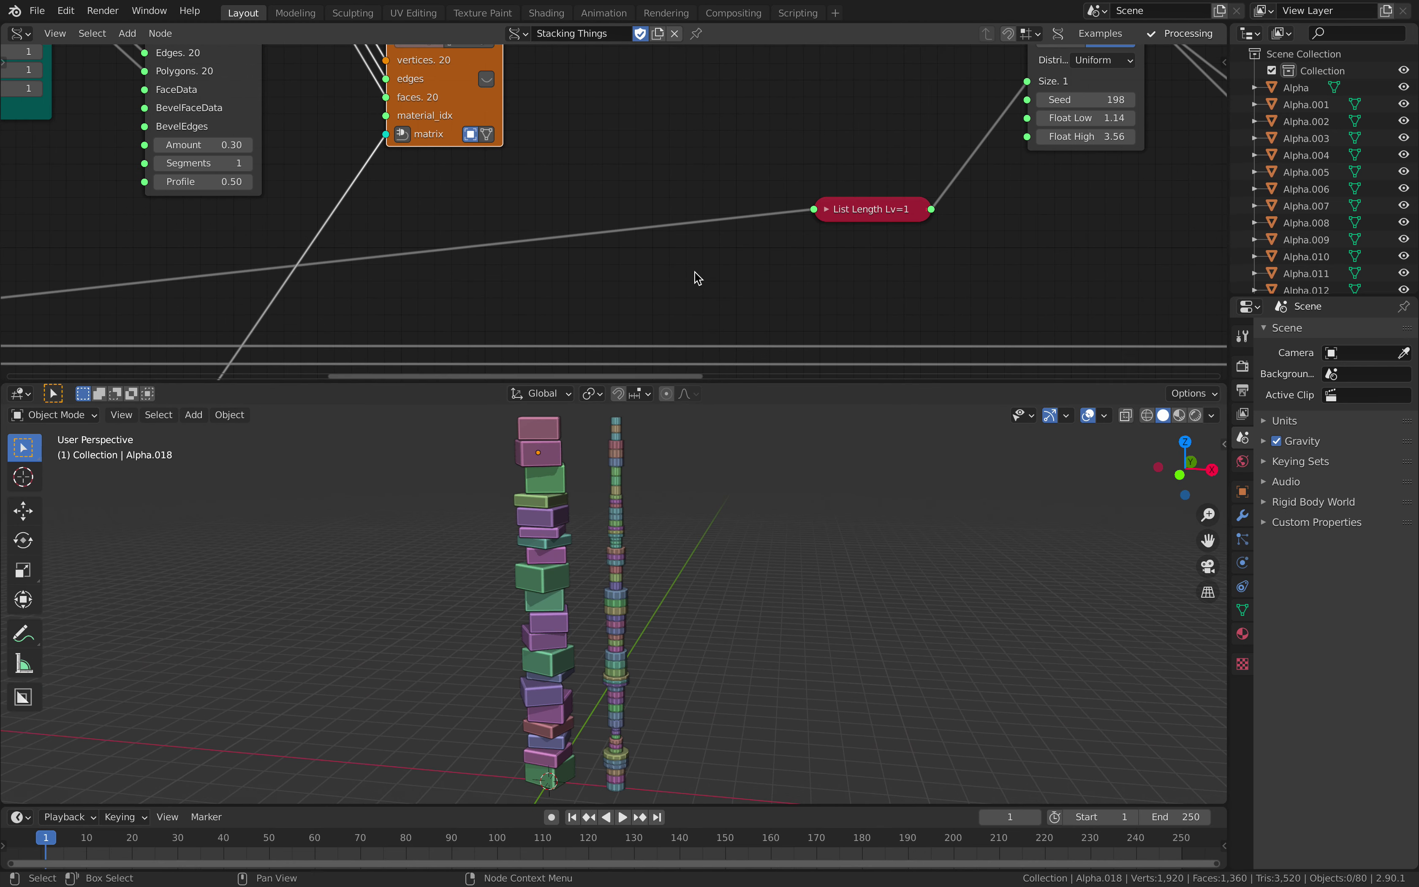
pyautogui.hscroll(2, 696, 279)
pyautogui.moveTo(735, 262); pyautogui.dragTo(683, 244, button='middle')
pyautogui.moveTo(930, 151); pyautogui.dragTo(687, 215, button='middle')
pyautogui.scroll(1, 687, 216)
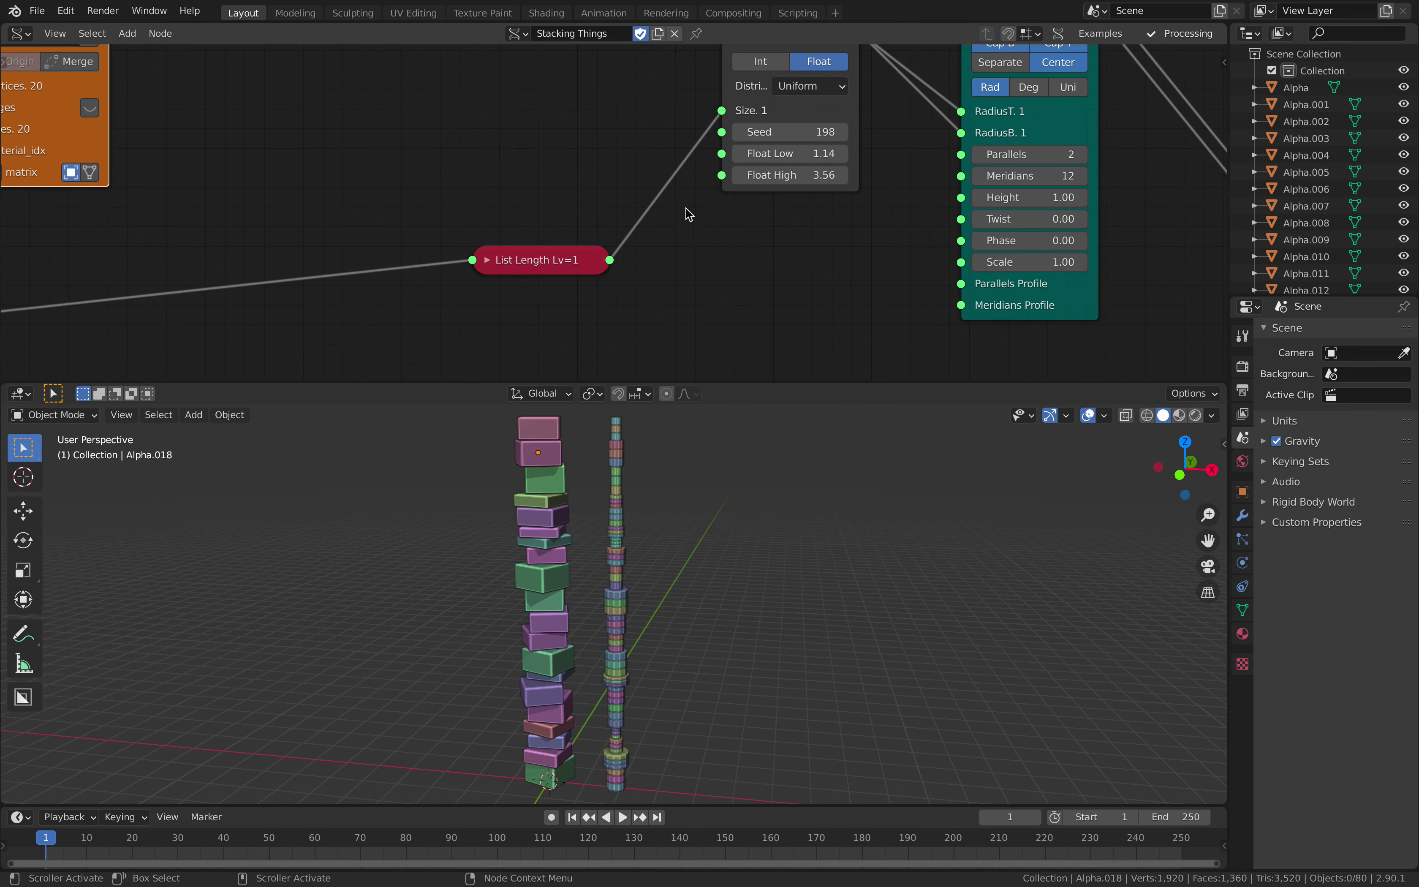
pyautogui.moveTo(790, 209)
pyautogui.mouseDown(button='middle')
pyautogui.moveTo(581, 288)
pyautogui.moveTo(515, 291)
pyautogui.mouseUp(button='middle')
pyautogui.scroll(-2, 581, 276)
pyautogui.moveTo(539, 170); pyautogui.dragTo(526, 156)
# Widen the Duplicate objects along edge node and move it closer to the Cylinder node.
pyautogui.moveTo(849, 262); pyautogui.dragTo(637, 172, button='middle')
pyautogui.hscroll(2, 657, 205)
pyautogui.scroll(-1, 675, 228)
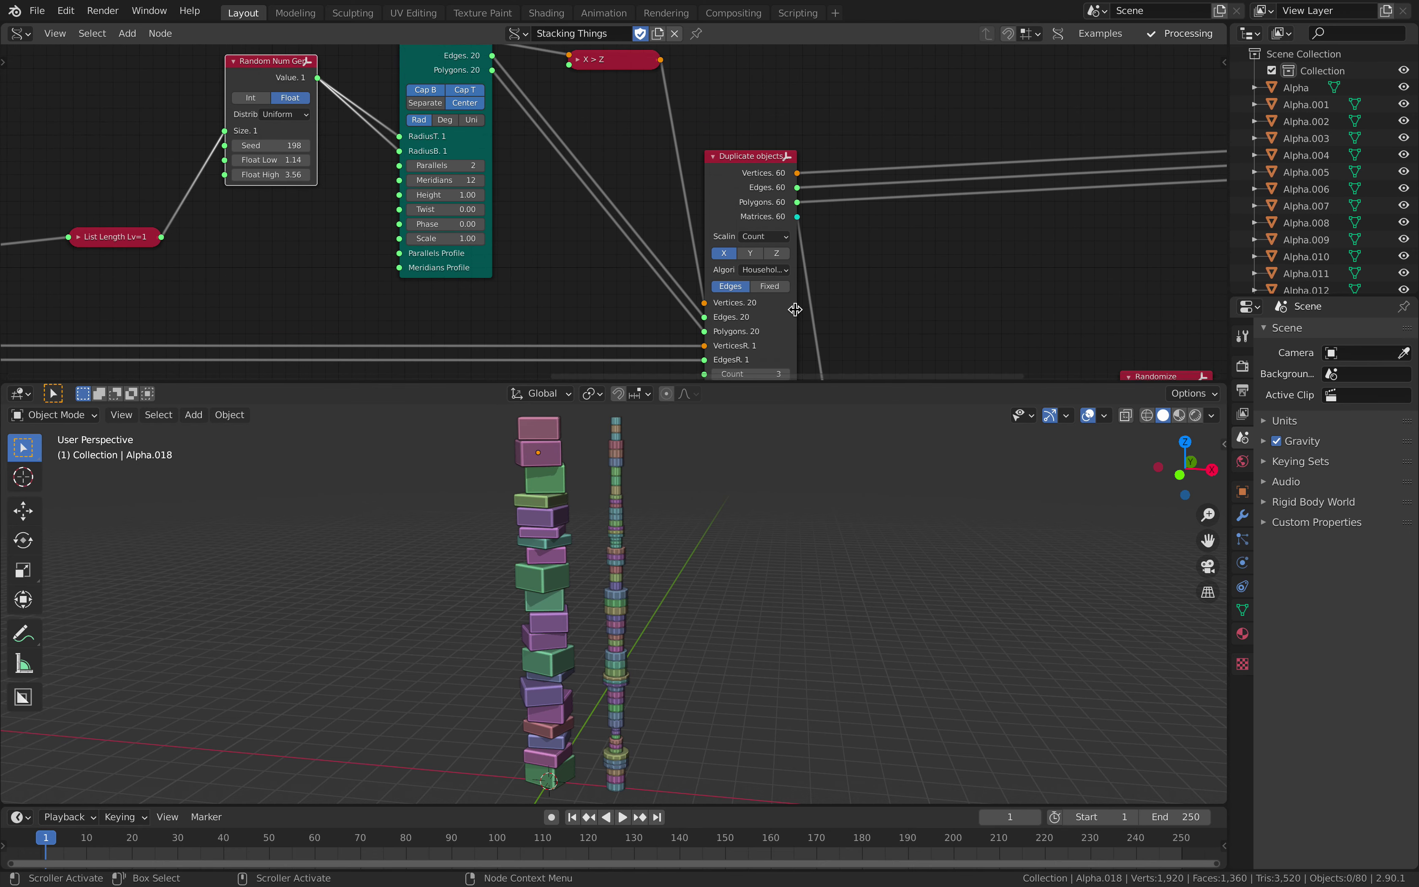
pyautogui.moveTo(800, 308); pyautogui.dragTo(855, 319)
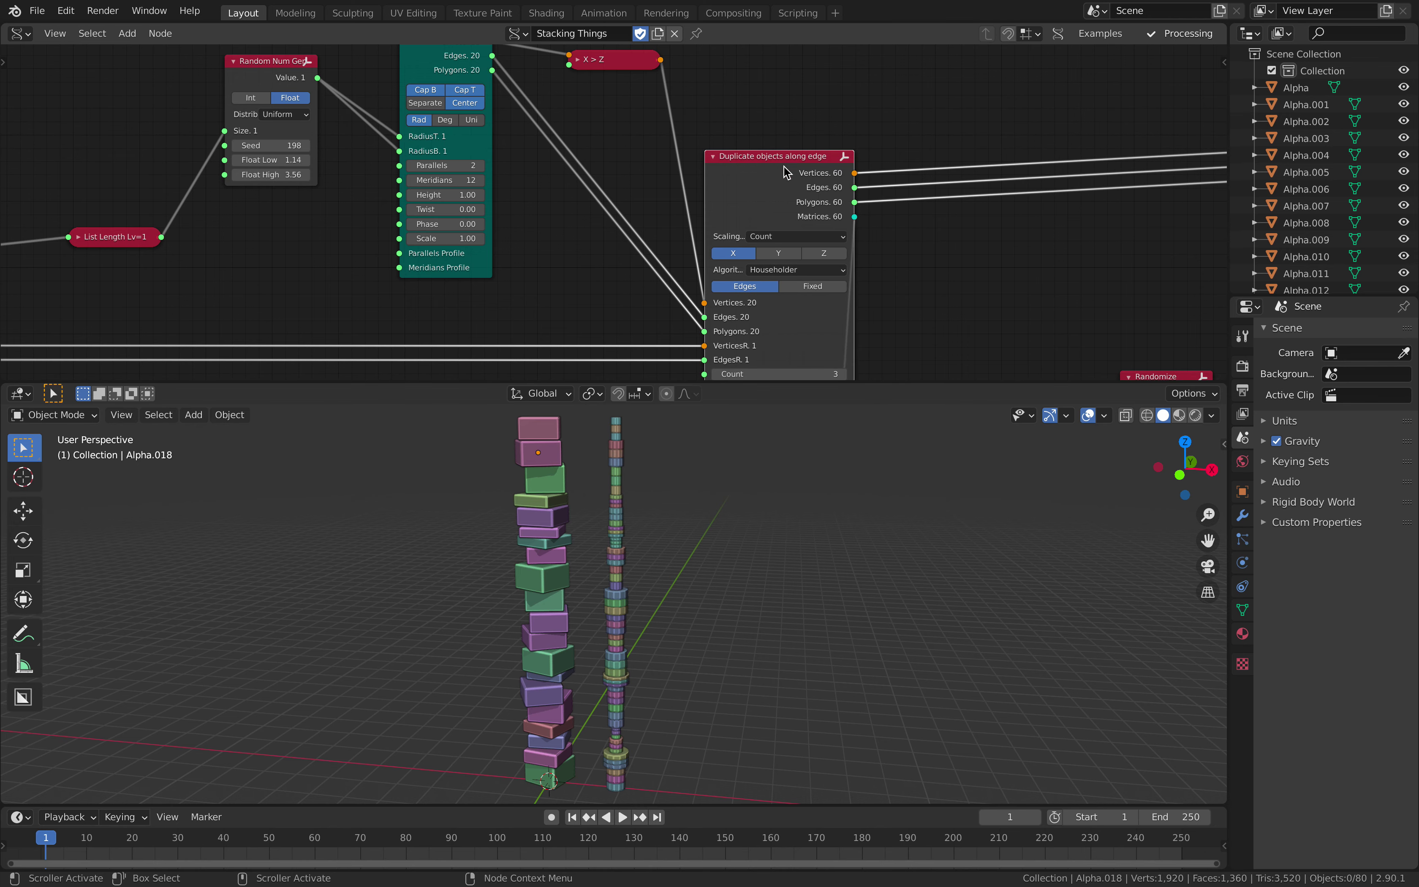
pyautogui.moveTo(779, 165); pyautogui.dragTo(737, 158)
pyautogui.moveTo(784, 381); pyautogui.dragTo(783, 457)
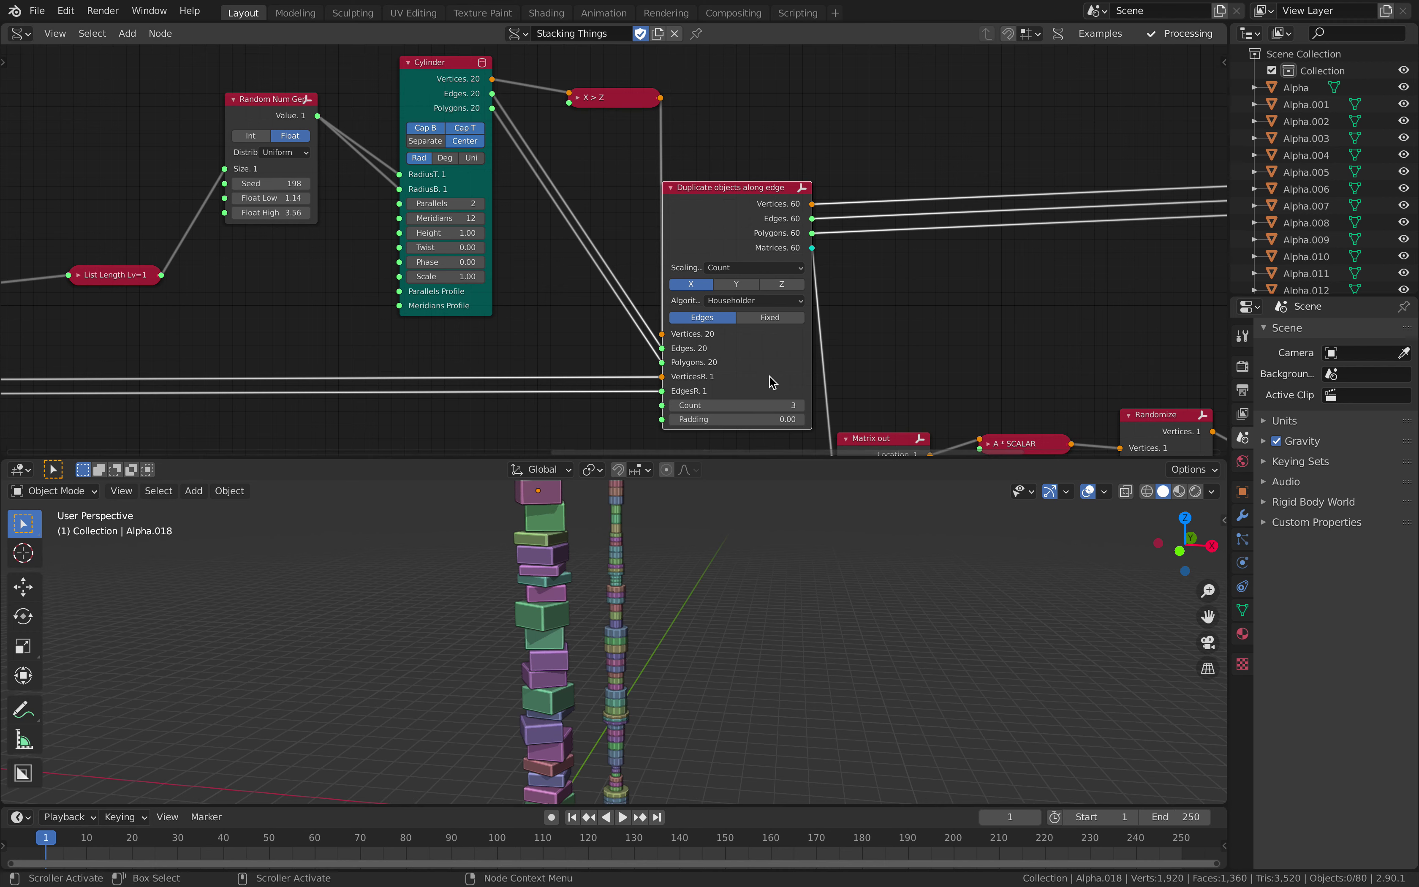
# Try a Count of 1 and then 7 in the Duplicate objects along edge node.
pyautogui.moveTo(770, 383); pyautogui.dragTo(770, 299, button='middle')
pyautogui.scroll(1, 767, 334)
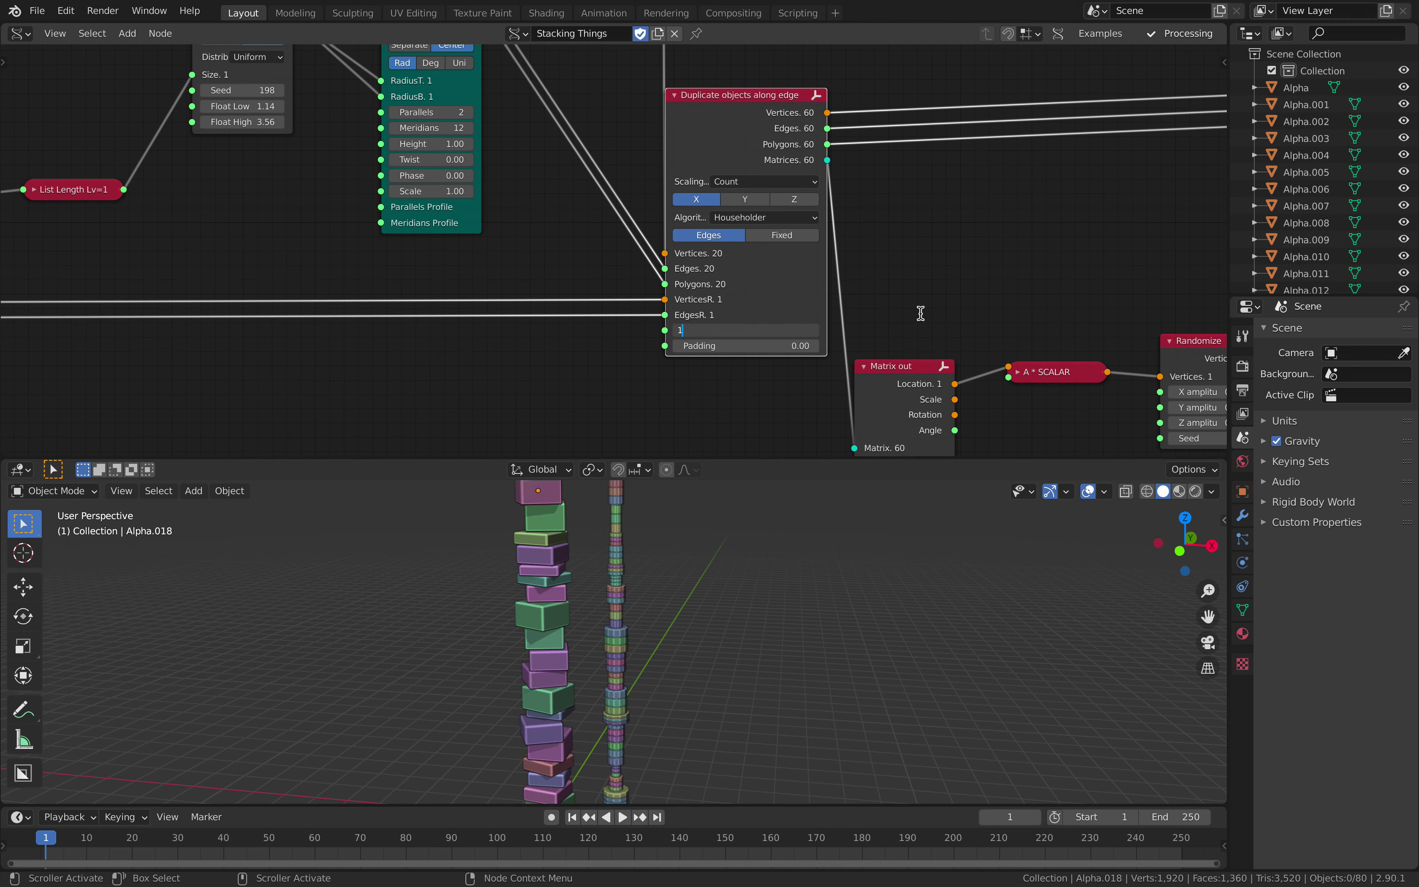
pyautogui.press('Return')
pyautogui.scroll(5, 613, 648)
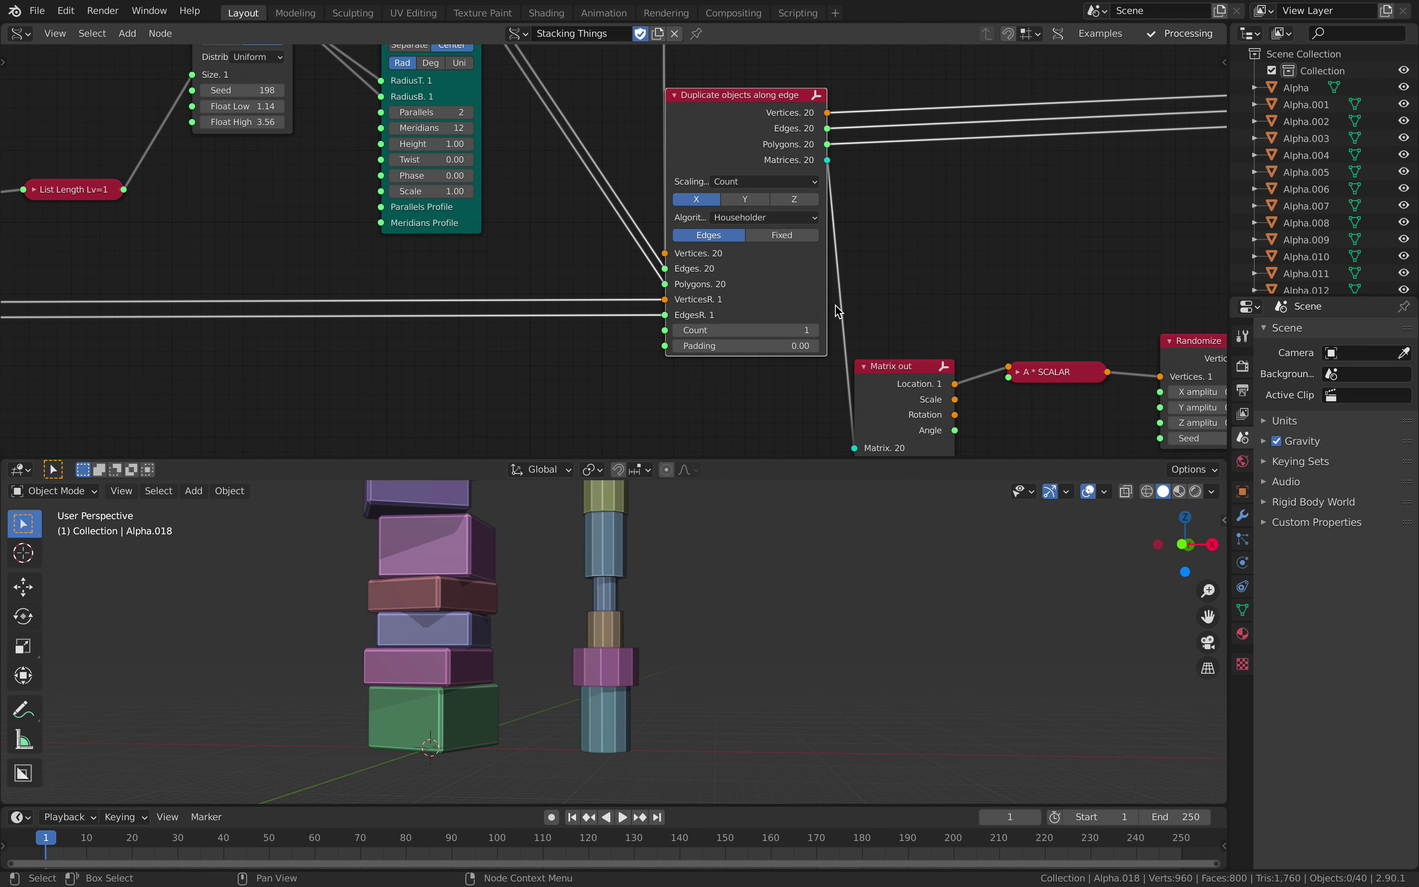
pyautogui.moveTo(817, 329); pyautogui.dragTo(862, 330)
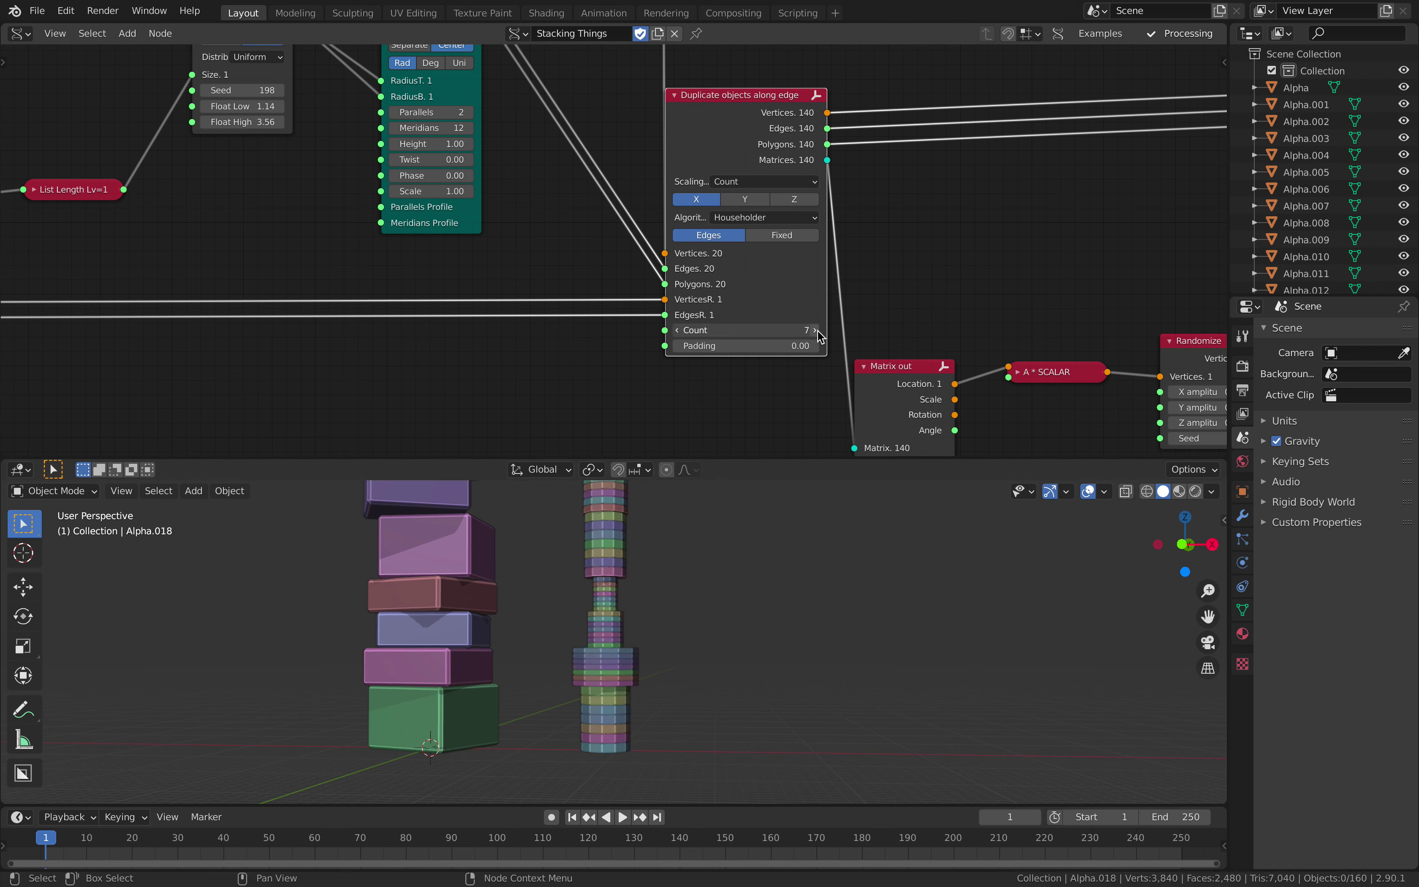
# Set the Count of the Duplicate objects along edge node to 5 and inspect the base of the cylinder stack.
pyautogui.click(752, 330)
pyautogui.write('5')
pyautogui.press('Return')
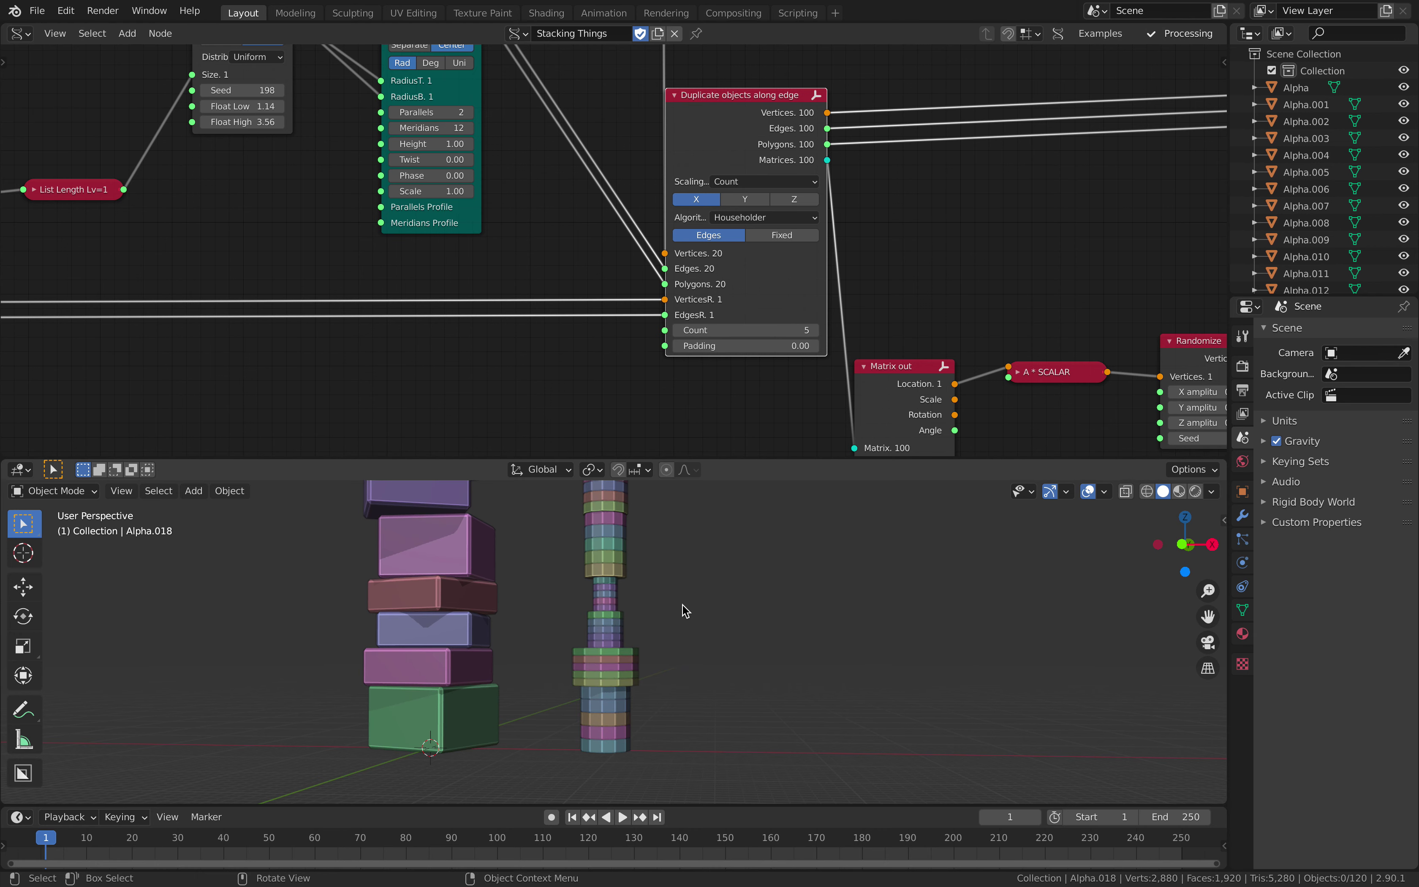
pyautogui.scroll(3, 656, 725)
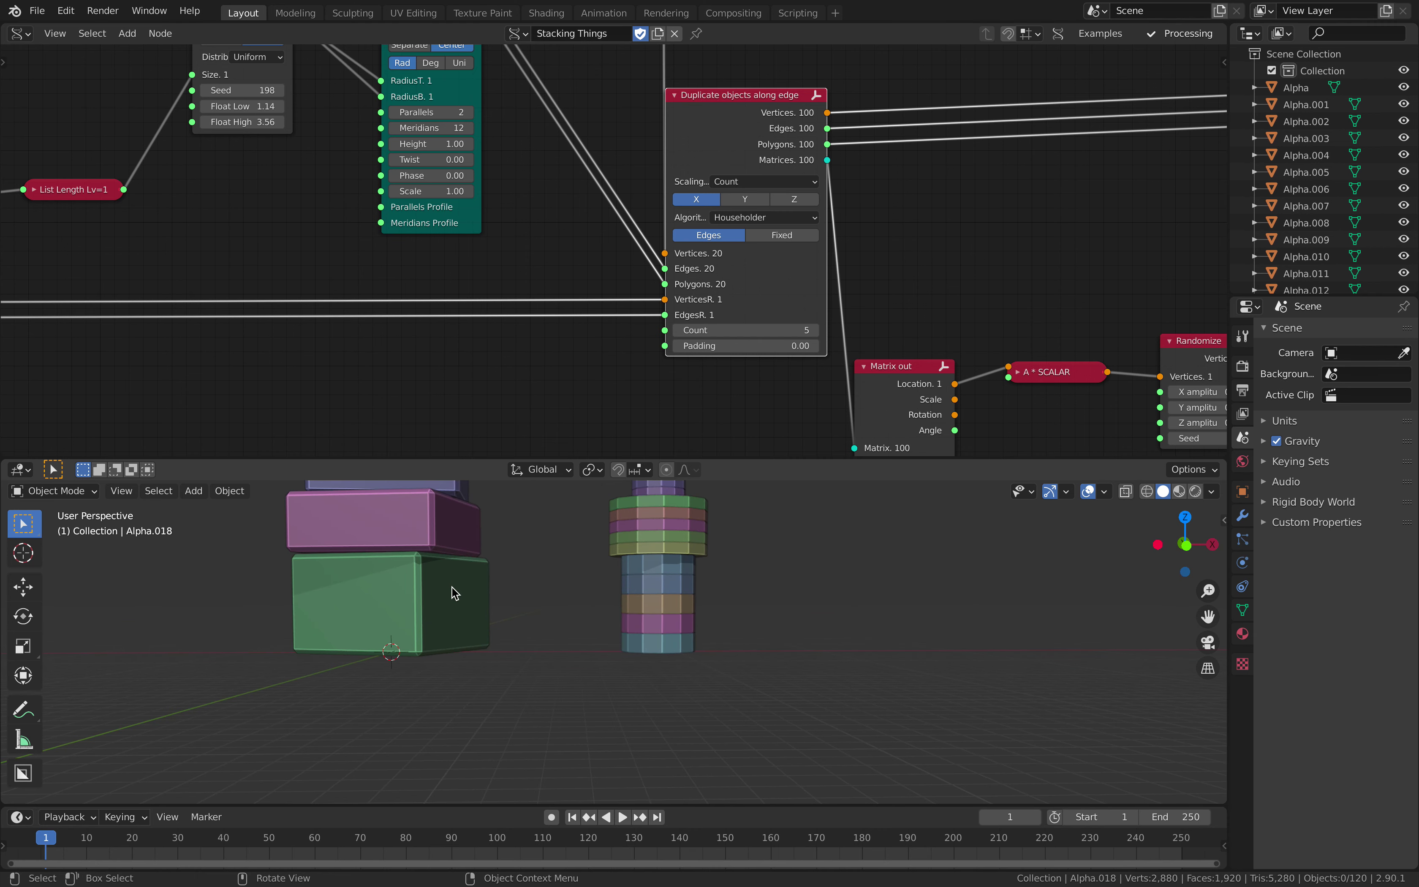
pyautogui.keyDown('shift'); pyautogui.moveTo(448, 572); pyautogui.dragTo(473, 625, button='middle'); pyautogui.keyUp('shift')
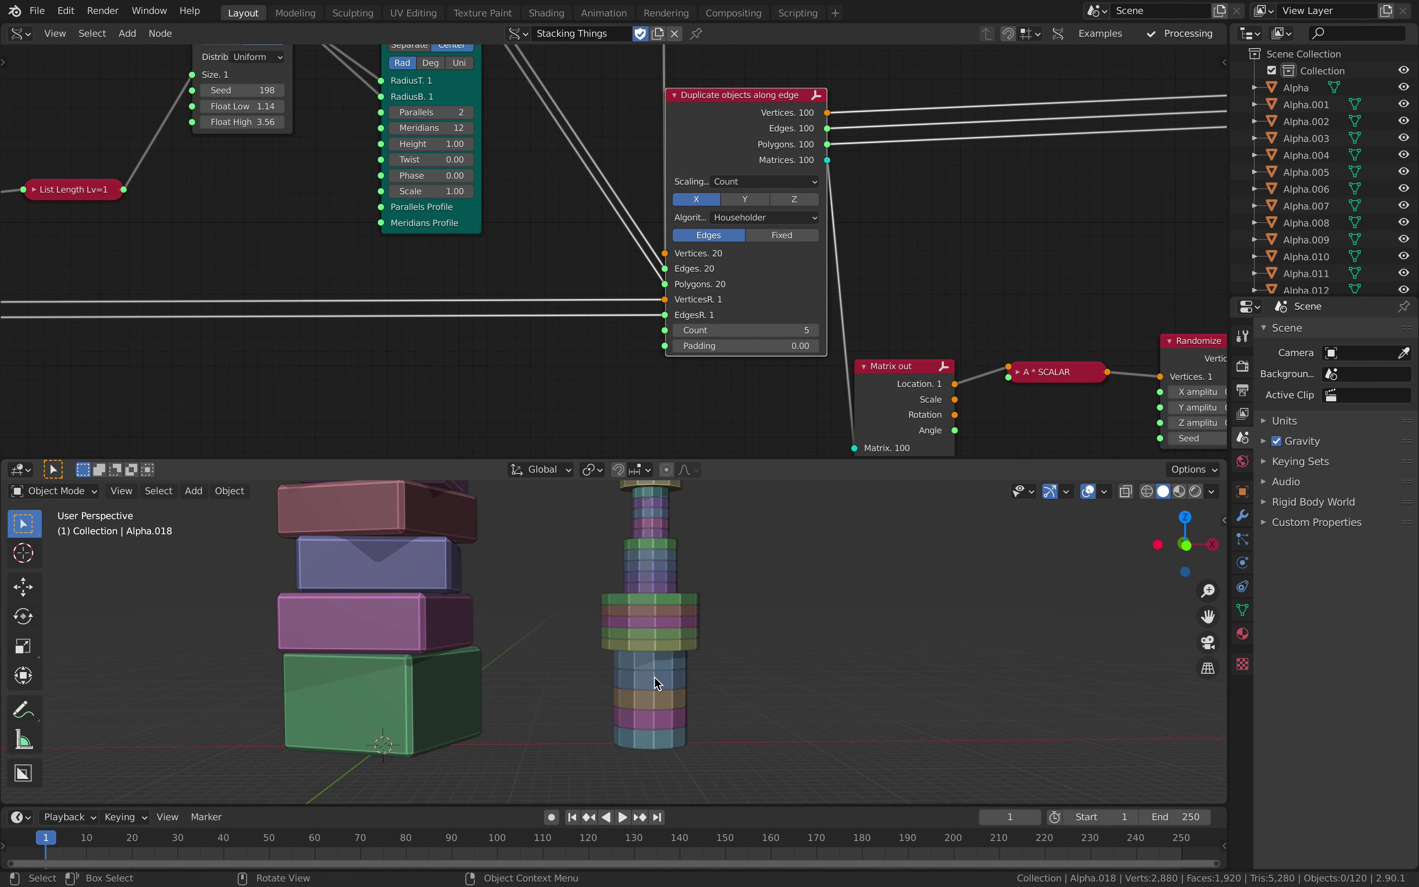
pyautogui.scroll(-1, 660, 668)
pyautogui.scroll(2, 842, 270)
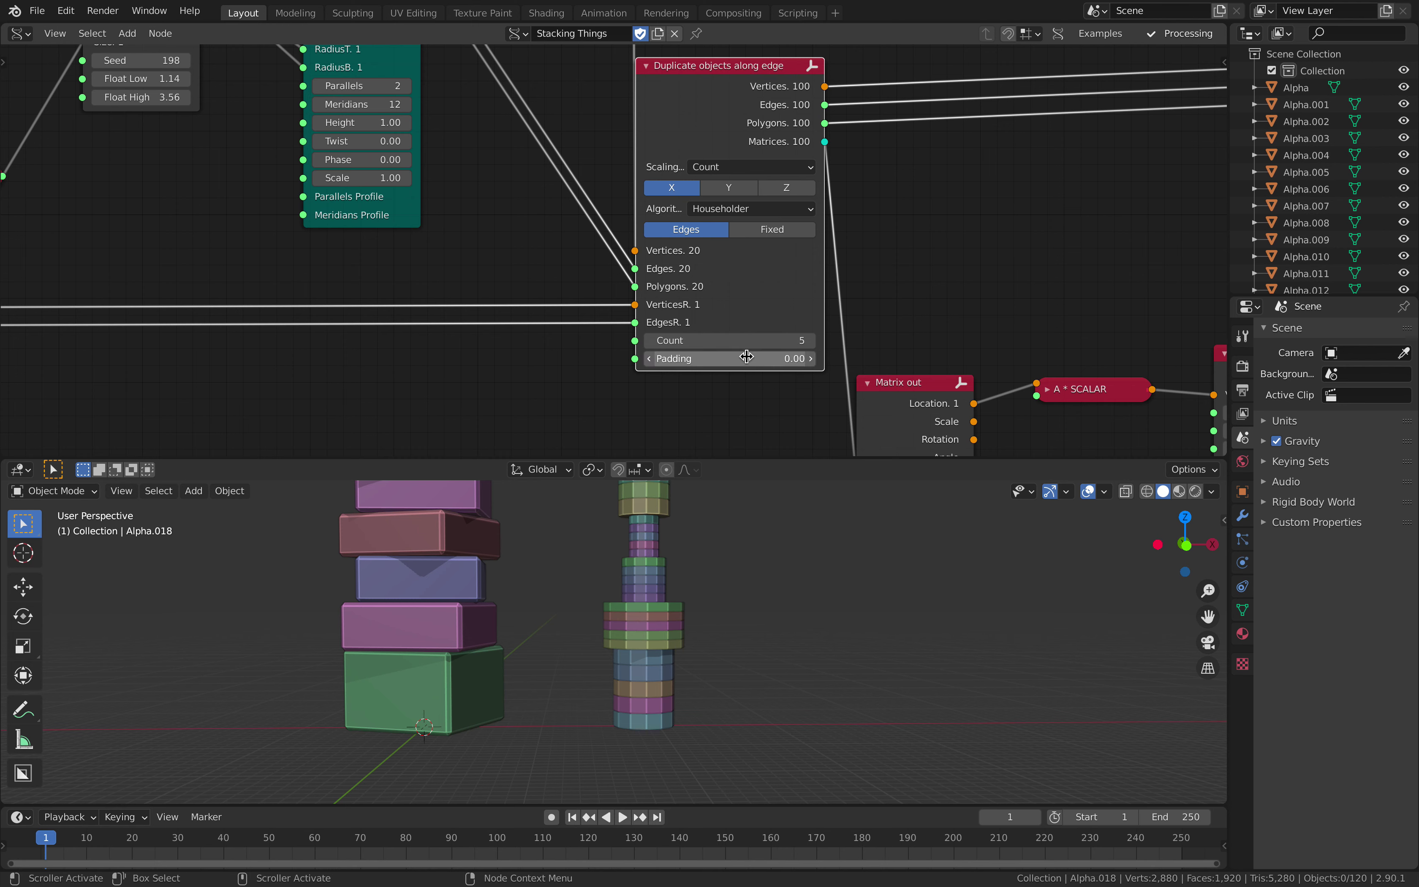
# Try Padding values of 0.15 and 0.10 in the Duplicate objects along edge node and compare the cylinder gaps.
pyautogui.moveTo(747, 358)
pyautogui.mouseDown()
pyautogui.moveTo(879, 358)
pyautogui.moveTo(747, 358)
pyautogui.moveTo(762, 358)
pyautogui.mouseUp()
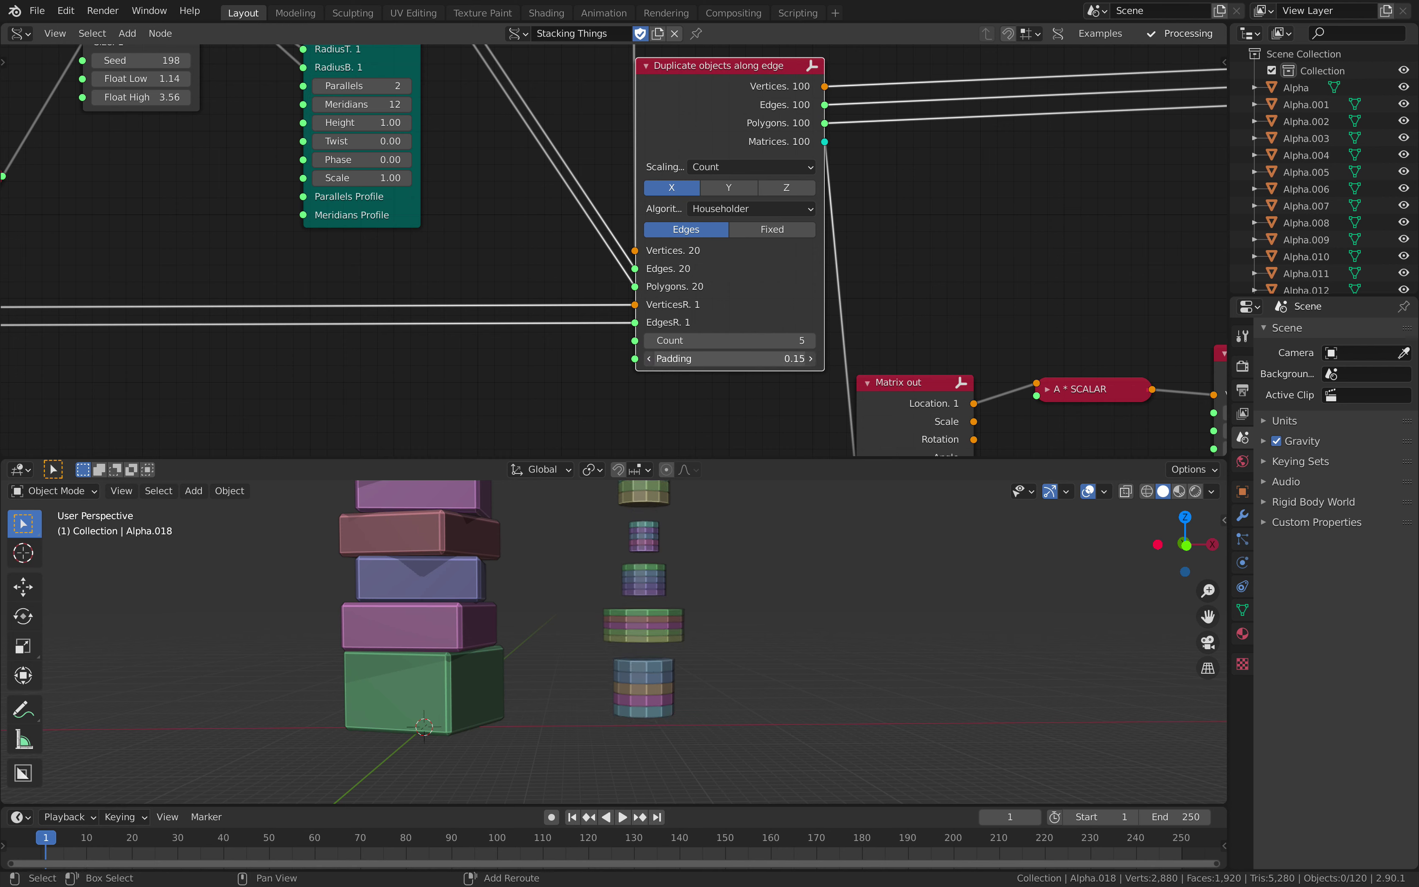
pyautogui.scroll(-3, 651, 602)
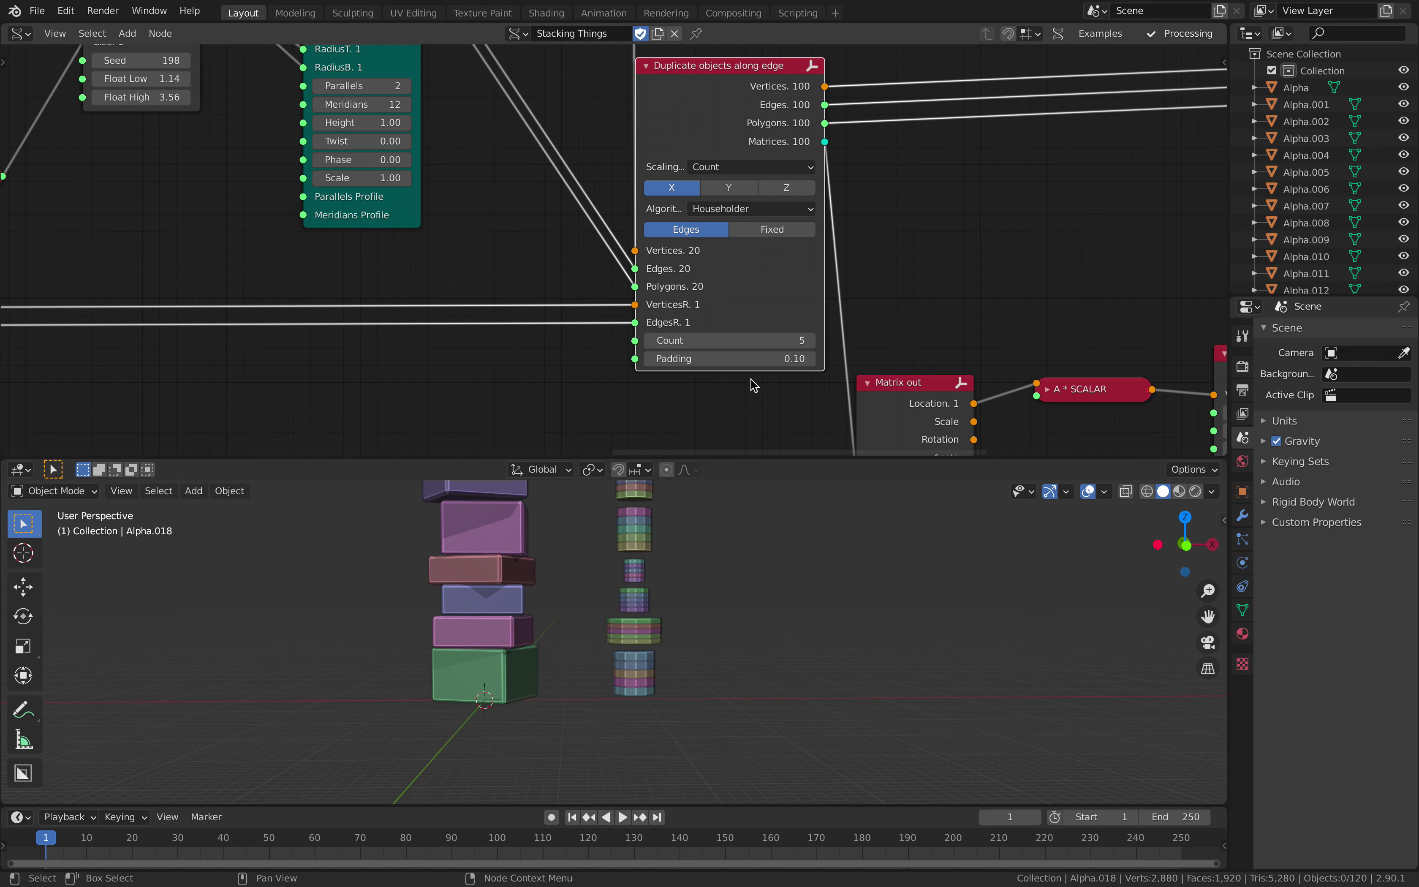
pyautogui.scroll(-2, 701, 651)
pyautogui.scroll(4, 697, 639)
pyautogui.click(757, 359)
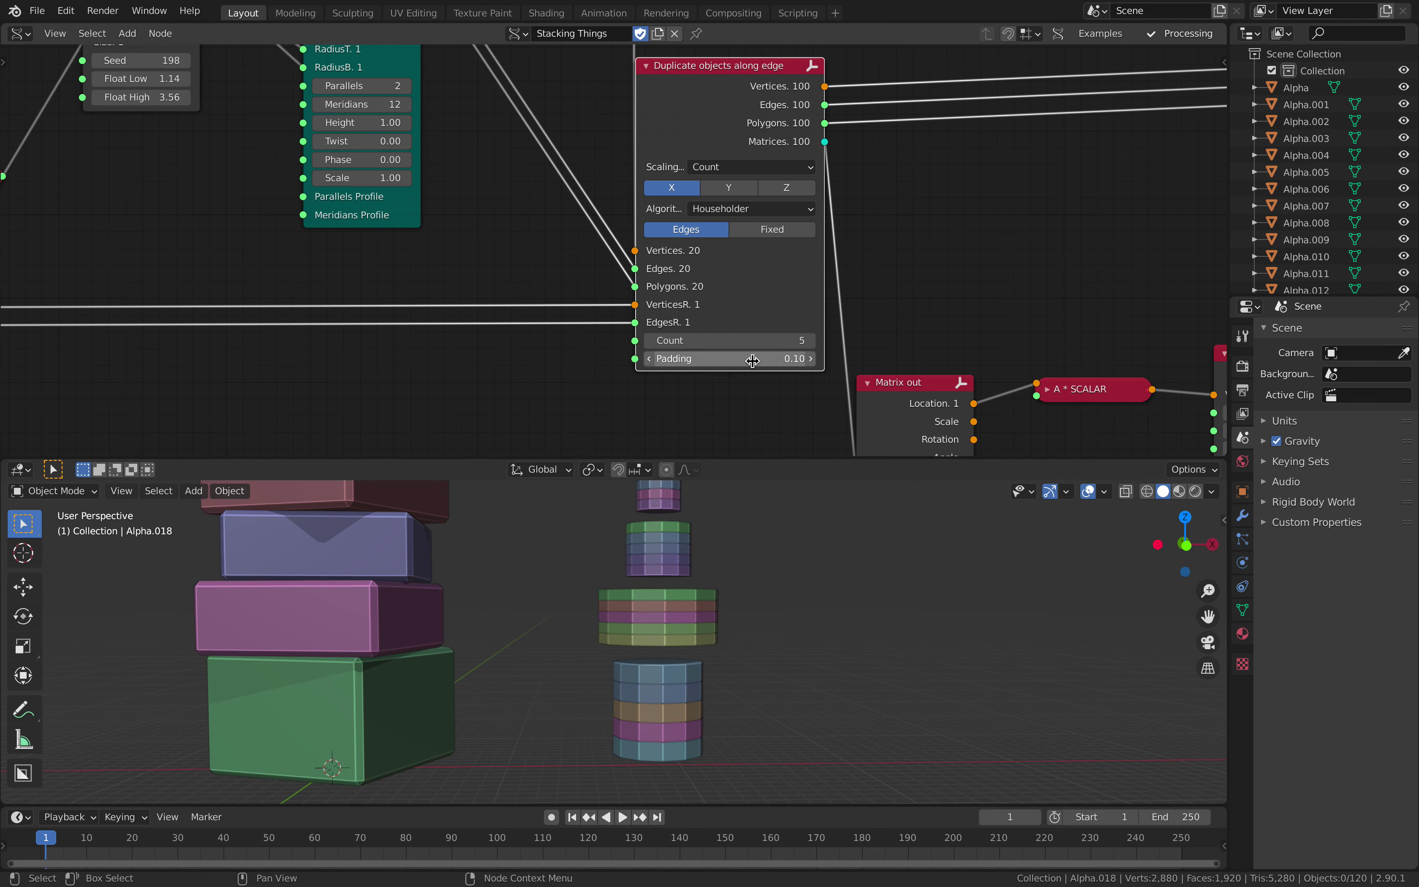
# Set the Padding of the Duplicate objects along edge node to 0 and its Count to 3.
pyautogui.click(753, 360)
pyautogui.write('0')
pyautogui.press('Return')
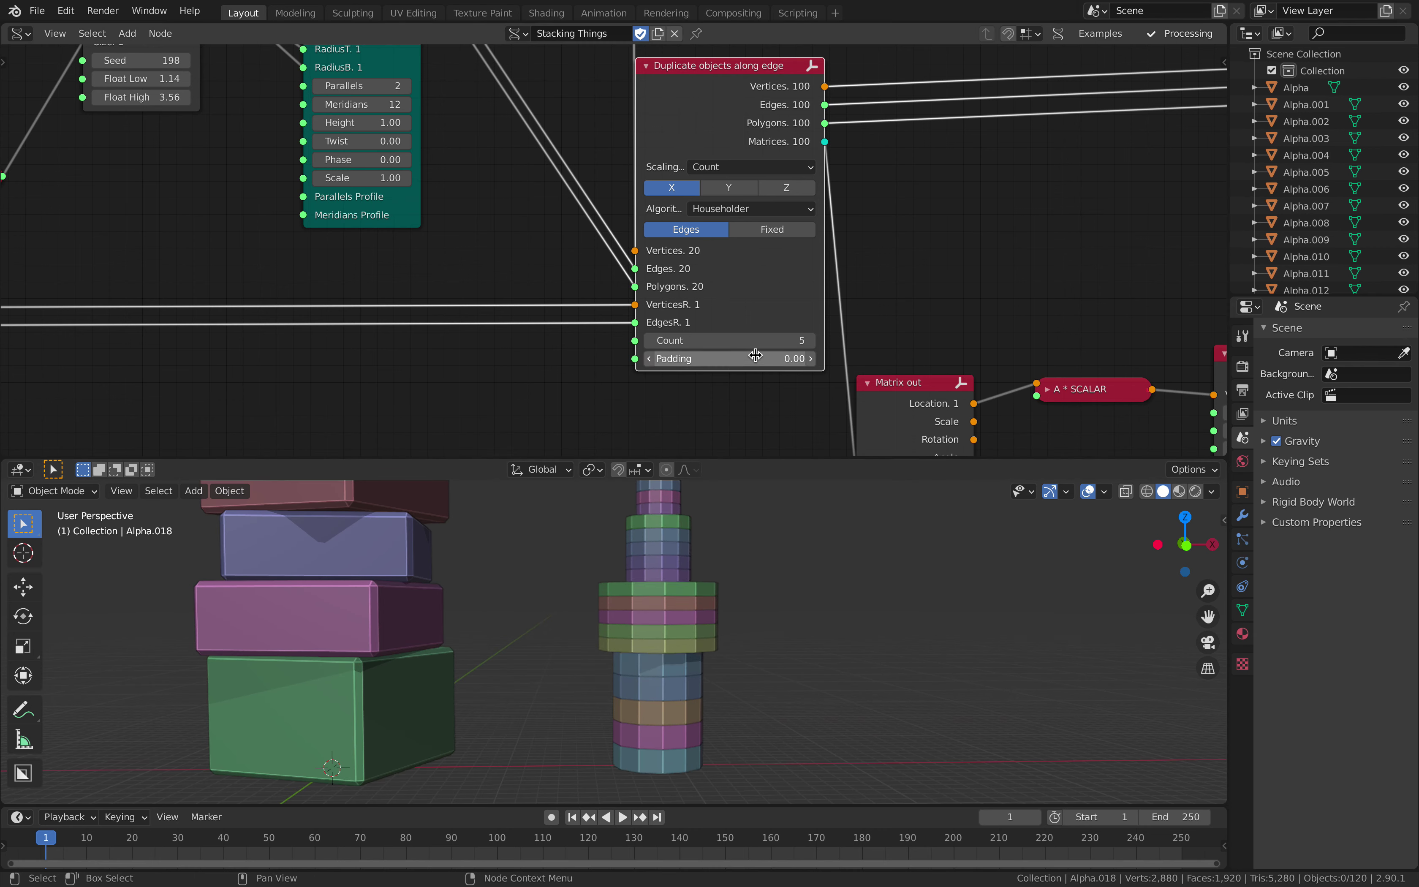
pyautogui.click(703, 343)
pyautogui.write('3')
pyautogui.press('Return')
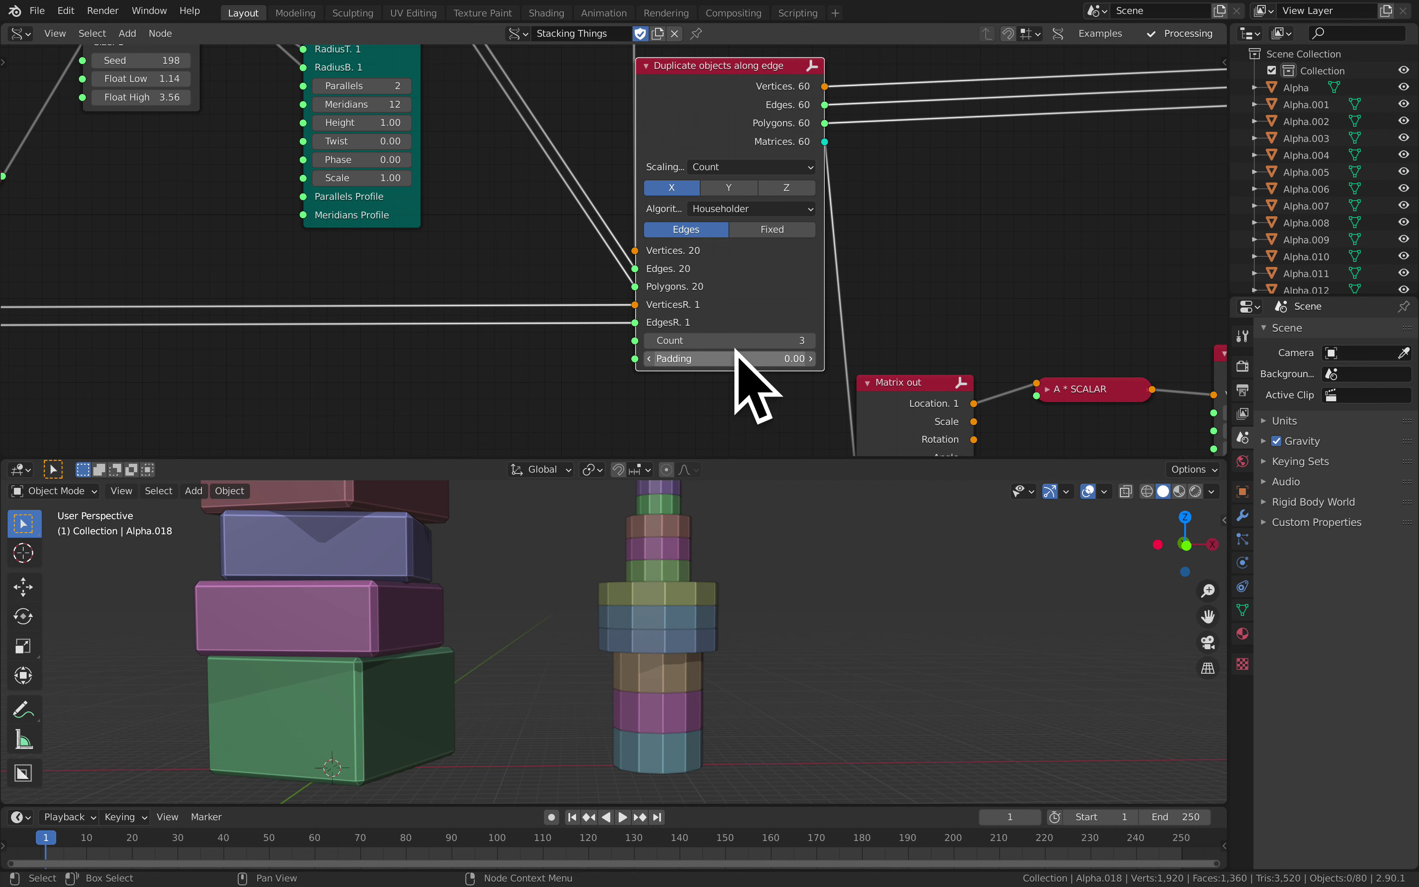
# Reposition the Matrix out node and set the Y amplitude of the cylinder branch's Randomize node to 0.73.
pyautogui.scroll(-2, 673, 630)
pyautogui.moveTo(669, 754); pyautogui.dragTo(683, 556, button='middle')
pyautogui.moveTo(838, 241); pyautogui.dragTo(704, 168, button='middle')
pyautogui.moveTo(795, 305); pyautogui.dragTo(810, 264)
pyautogui.moveTo(842, 219); pyautogui.dragTo(586, 203, button='middle')
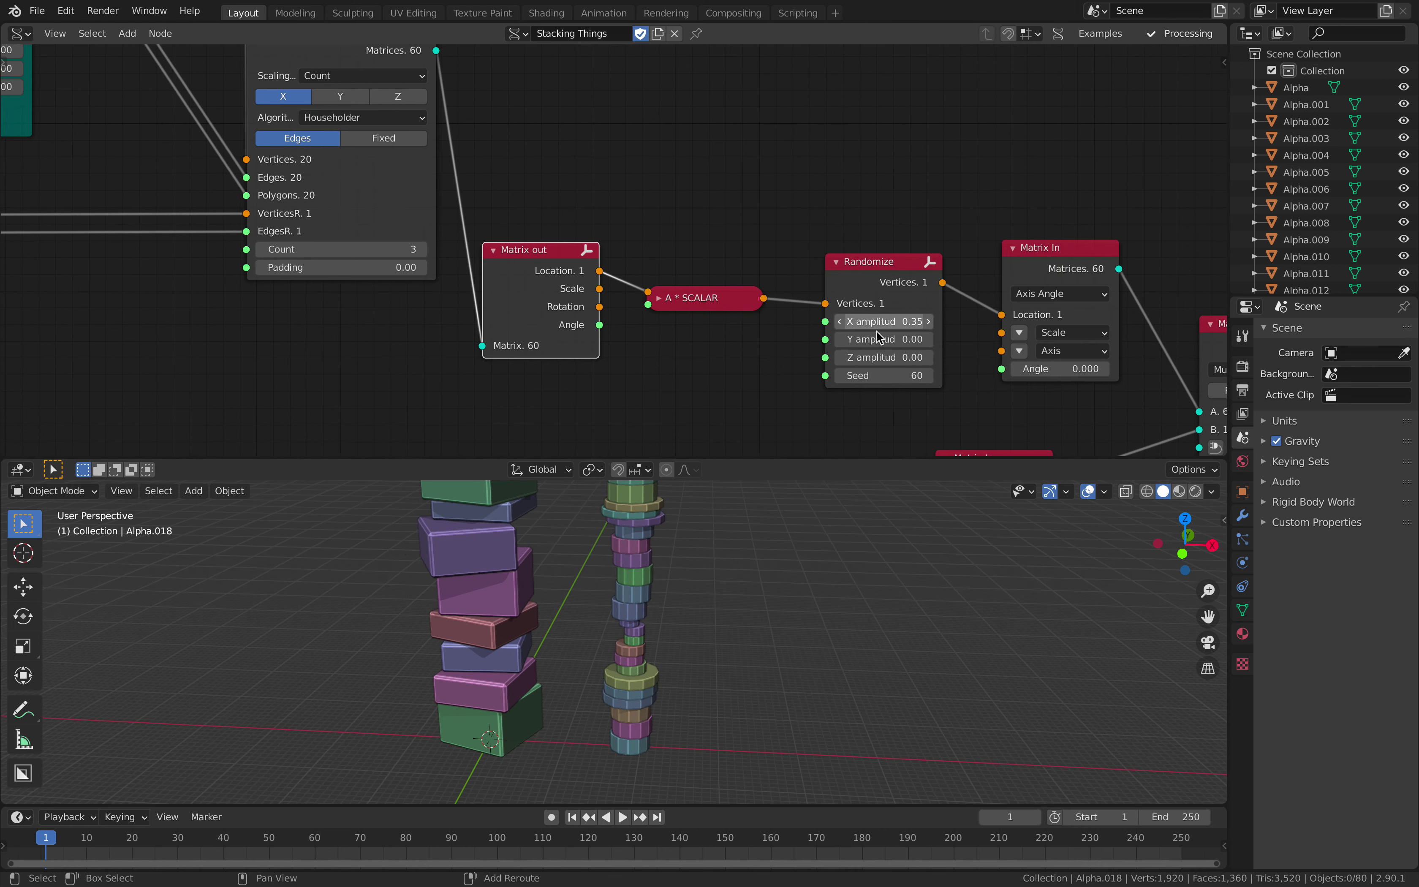
pyautogui.moveTo(879, 336); pyautogui.dragTo(883, 337)
# Reposition the Beta mesh viewer and the Duplicate objects along edge node to tidy the cylinder branch.
pyautogui.moveTo(1026, 279); pyautogui.dragTo(573, 440, button='middle')
pyautogui.scroll(-5, 740, 298)
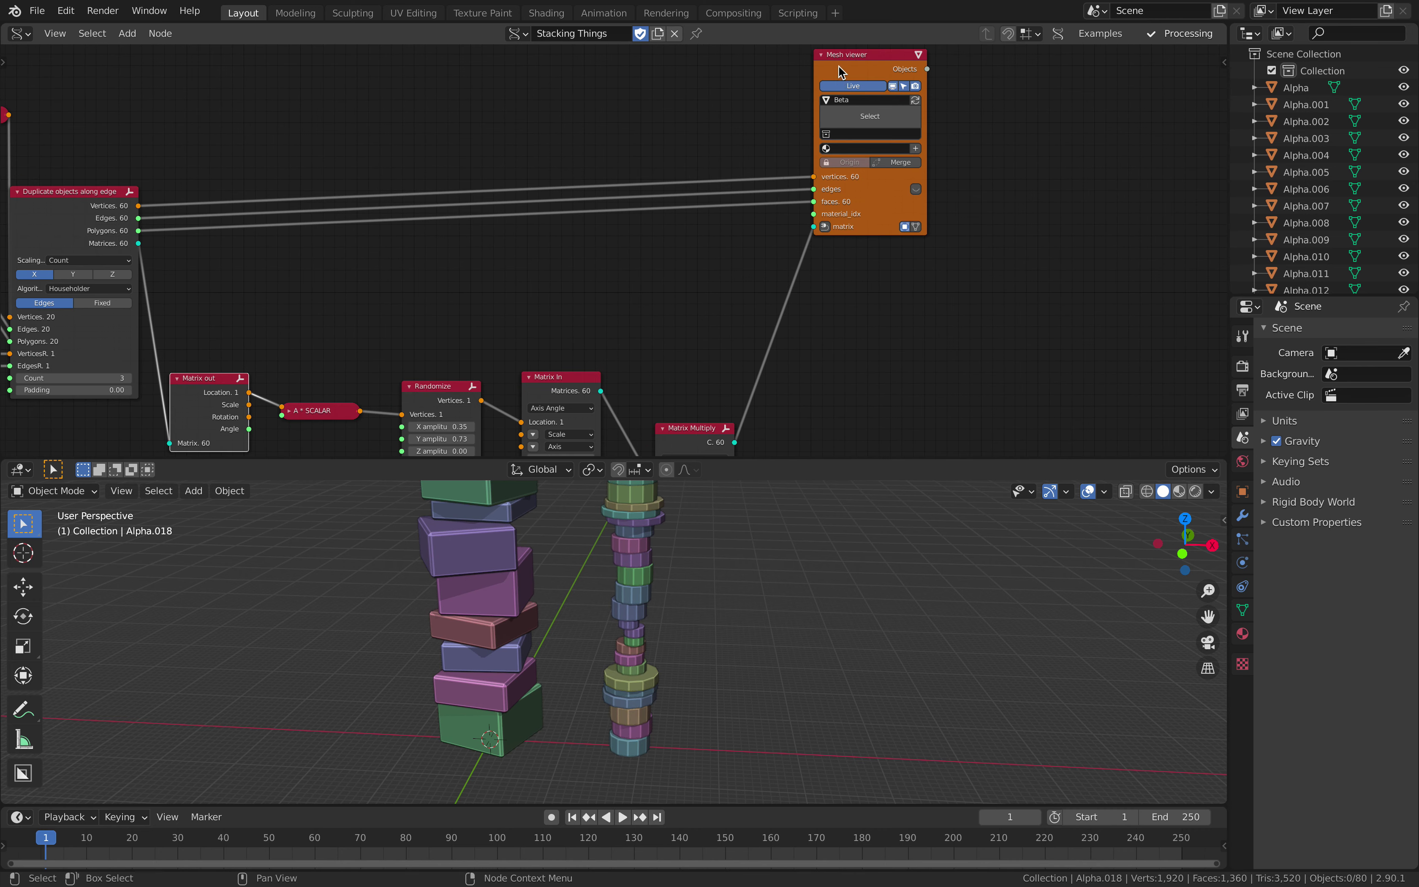
pyautogui.moveTo(839, 65); pyautogui.dragTo(904, 86)
pyautogui.moveTo(539, 133); pyautogui.dragTo(839, 147, button='middle')
pyautogui.moveTo(410, 205); pyautogui.dragTo(430, 169)
pyautogui.moveTo(276, 122); pyautogui.dragTo(479, 150, button='middle')
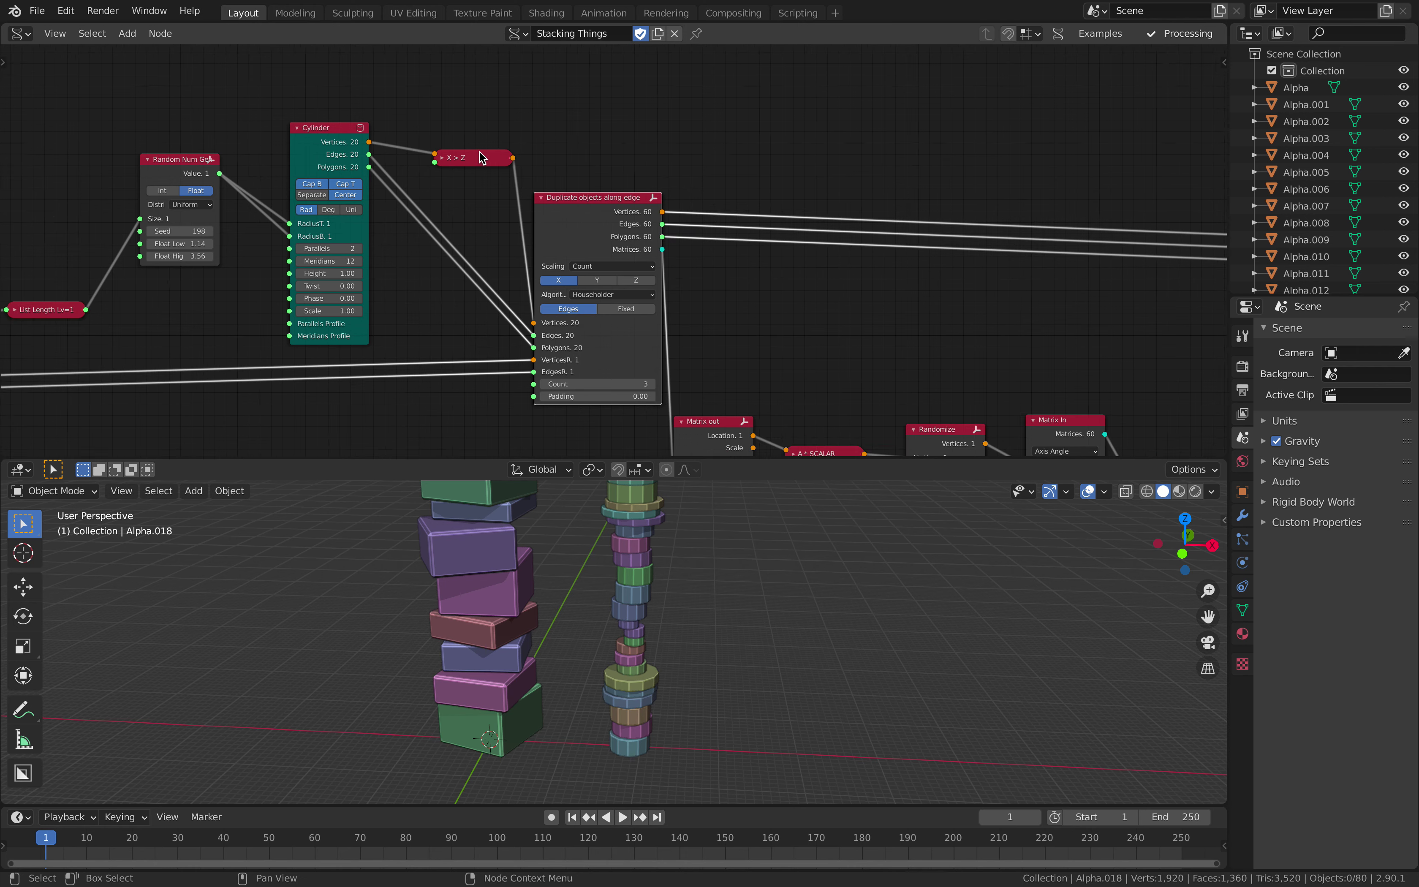
# Reposition the Cylinder, Random Num Gen and List Length nodes at the start of the cylinder branch.
pyautogui.moveTo(348, 129); pyautogui.dragTo(357, 111)
pyautogui.moveTo(216, 143); pyautogui.dragTo(519, 184, button='middle')
pyautogui.scroll(1, 519, 184)
pyautogui.moveTo(479, 198); pyautogui.dragTo(466, 178)
pyautogui.scroll(2, 436, 226)
pyautogui.moveTo(329, 339); pyautogui.dragTo(381, 325, button='middle')
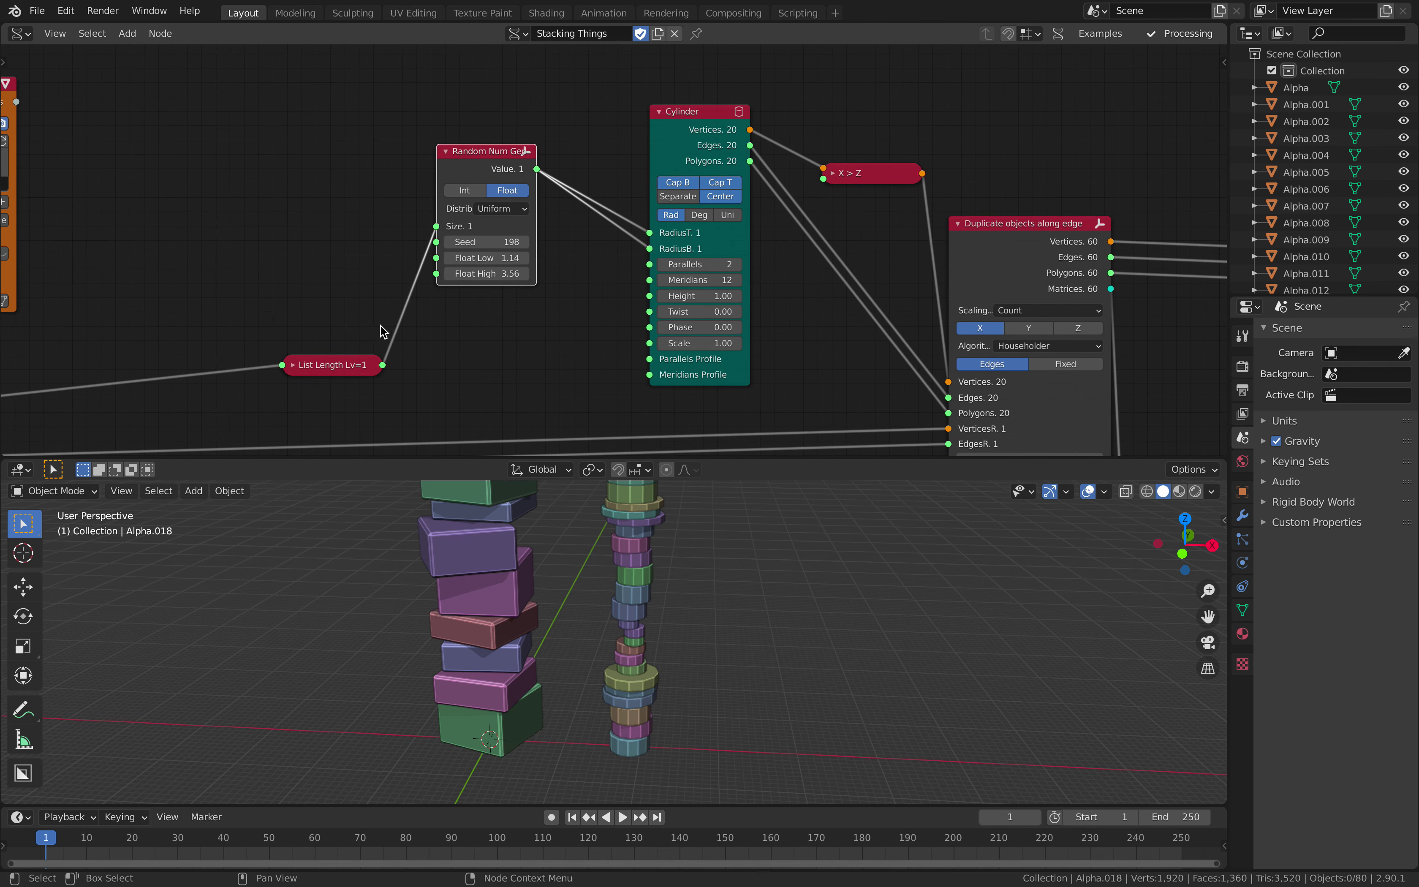
pyautogui.moveTo(326, 372); pyautogui.dragTo(286, 348)
pyautogui.scroll(2, 462, 255)
# Set the radius generator's Seed to 470 and try 1 and then 5 for both Float Low and Float High.
pyautogui.moveTo(462, 240); pyautogui.dragTo(481, 277)
pyautogui.write('1')
pyautogui.press('Return')
pyautogui.moveTo(675, 556); pyautogui.dragTo(678, 537, button='middle')
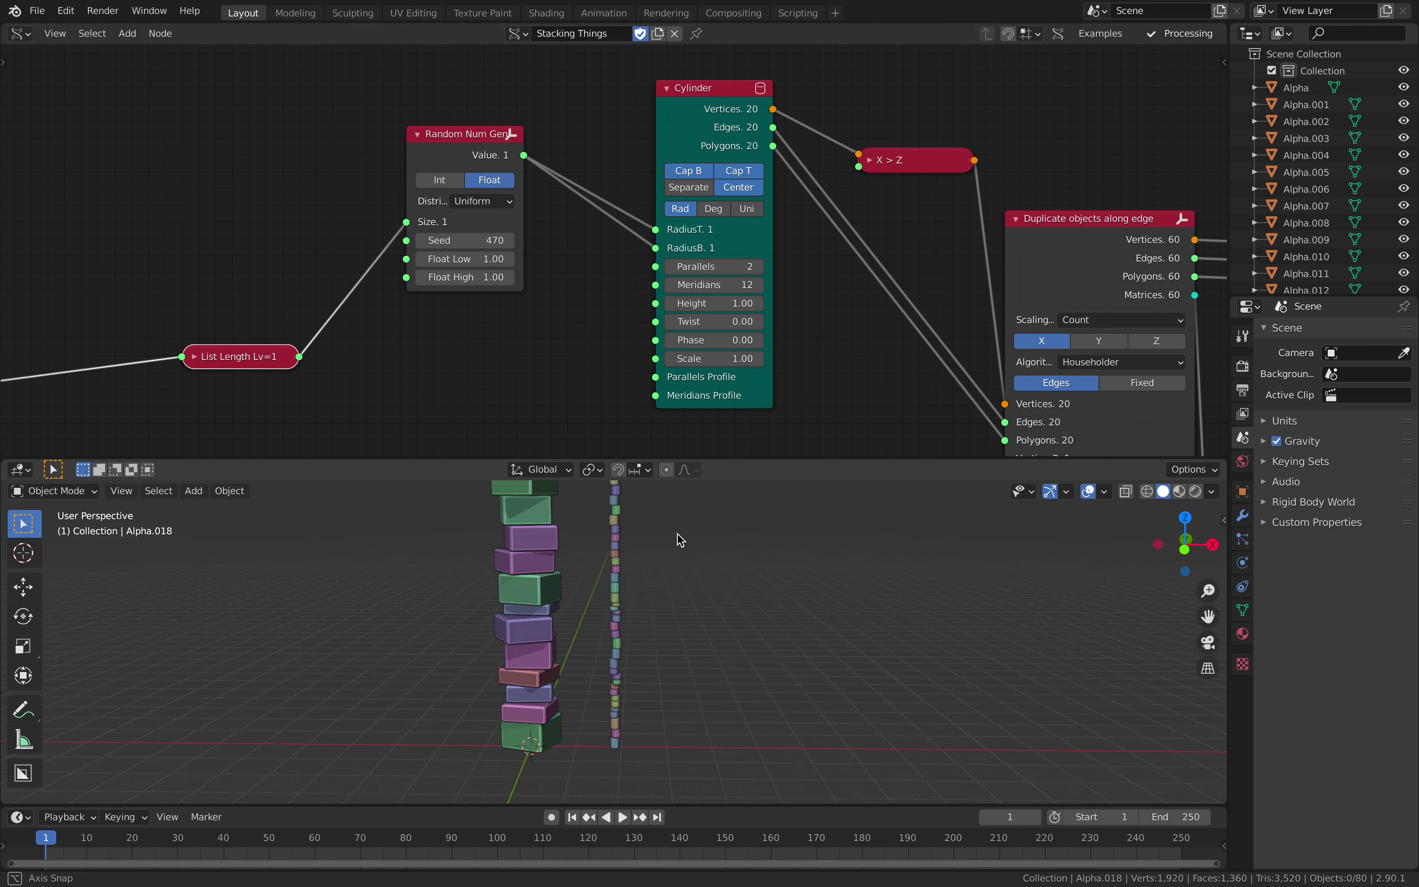
pyautogui.scroll(2, 678, 537)
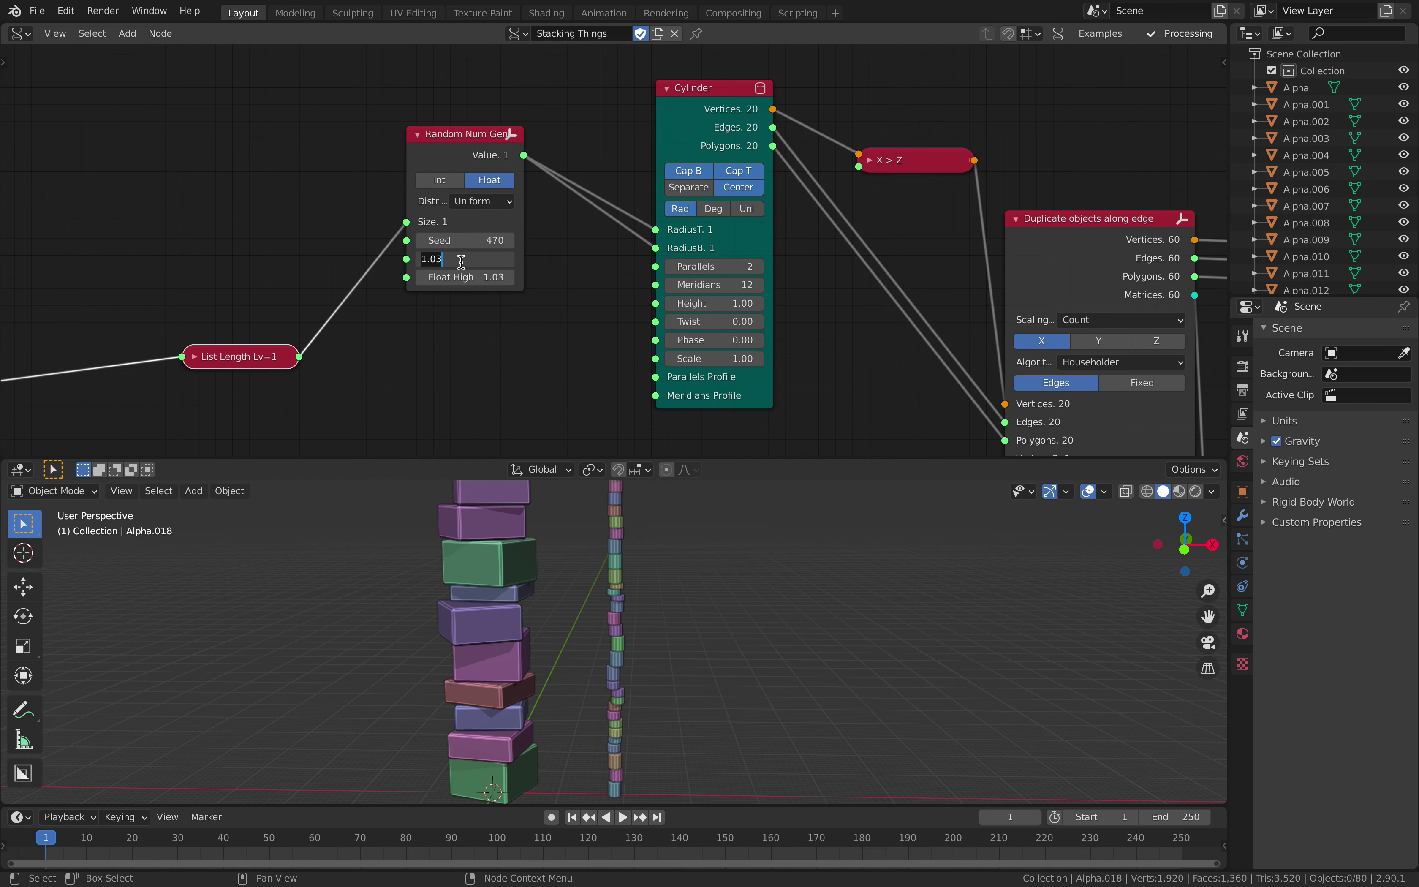
pyautogui.press('Return')
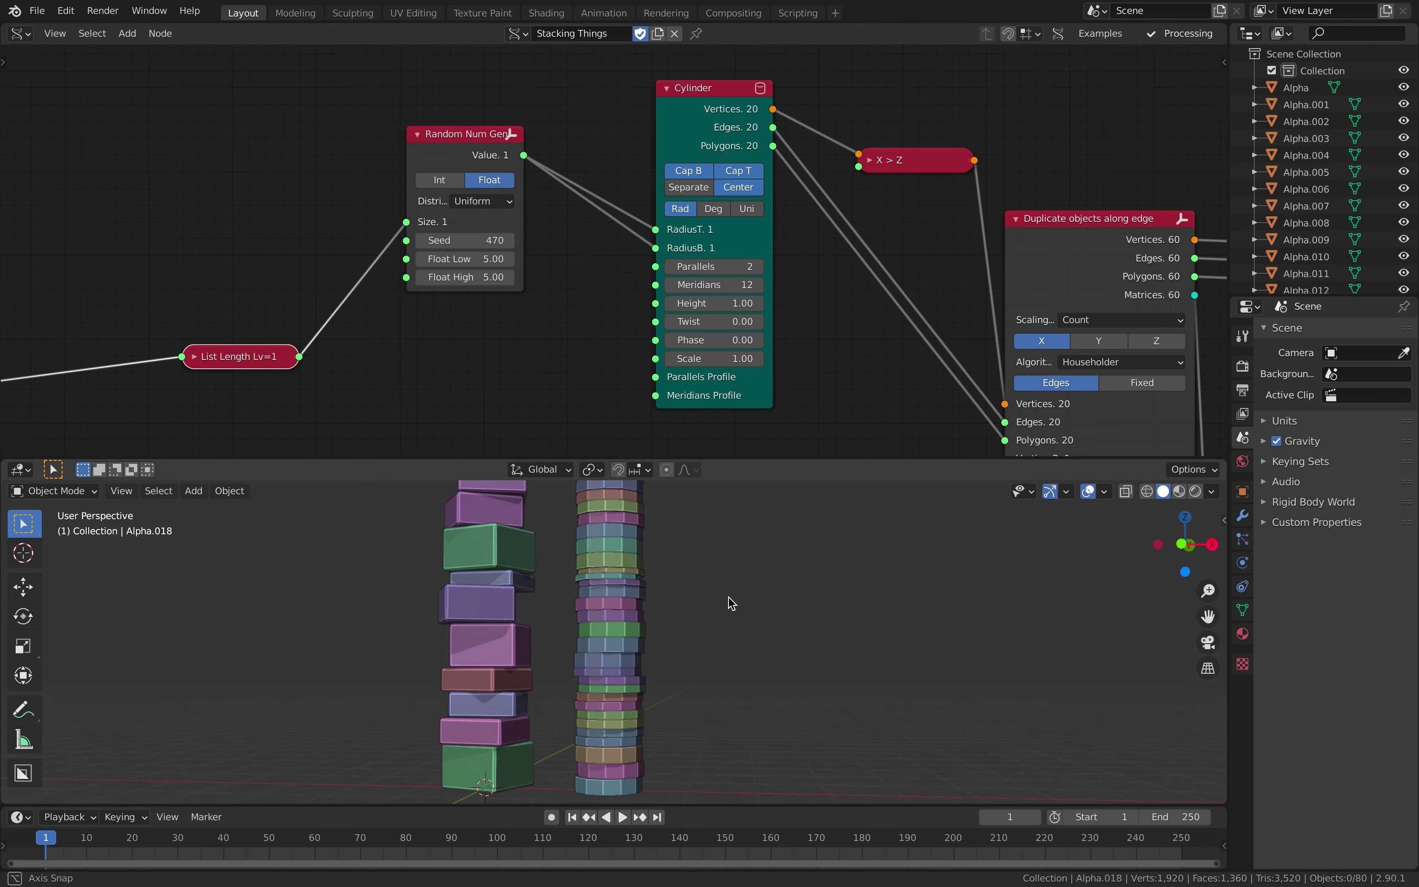
# Set the radius generator's Float Low and Float High to 3, and then lower Float Low to 1.
pyautogui.moveTo(481, 258); pyautogui.dragTo(482, 278)
pyautogui.write('3')
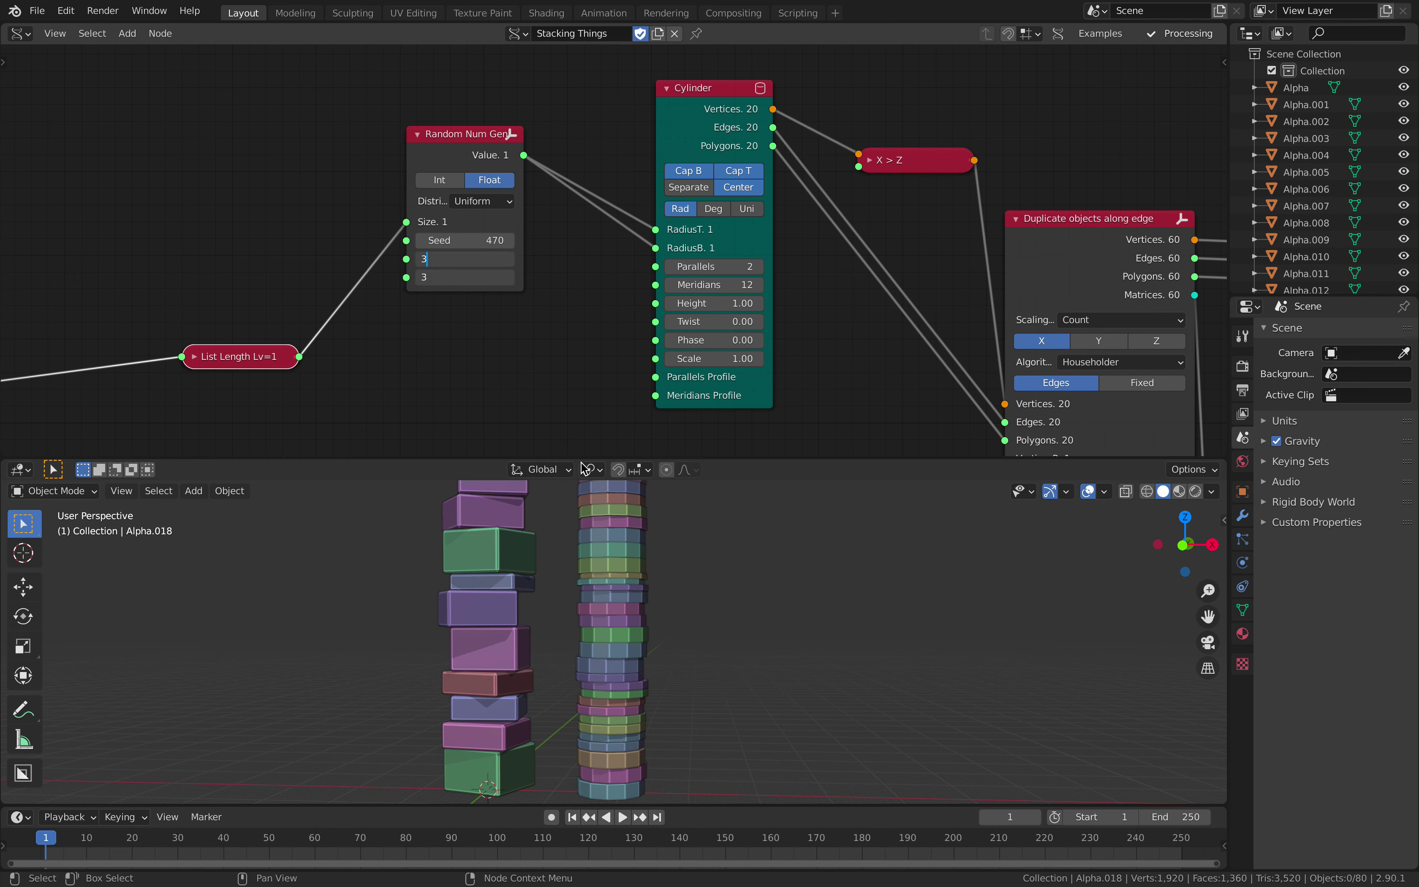
pyautogui.press('Return')
pyautogui.moveTo(640, 656); pyautogui.dragTo(644, 694, button='middle')
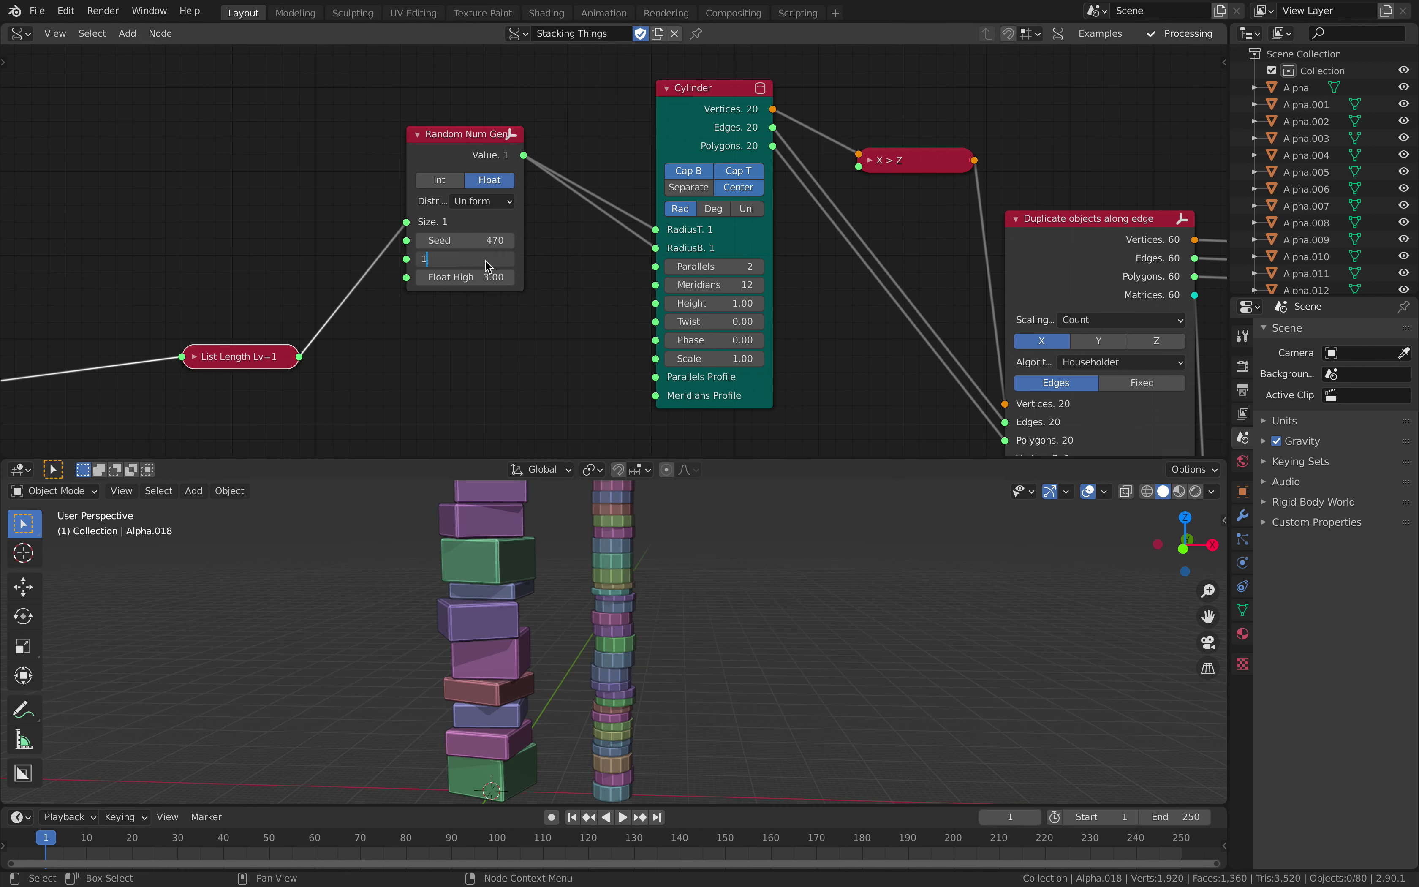
pyautogui.press('Return')
pyautogui.moveTo(686, 567); pyautogui.dragTo(653, 587, button='middle')
pyautogui.scroll(-1, 634, 370)
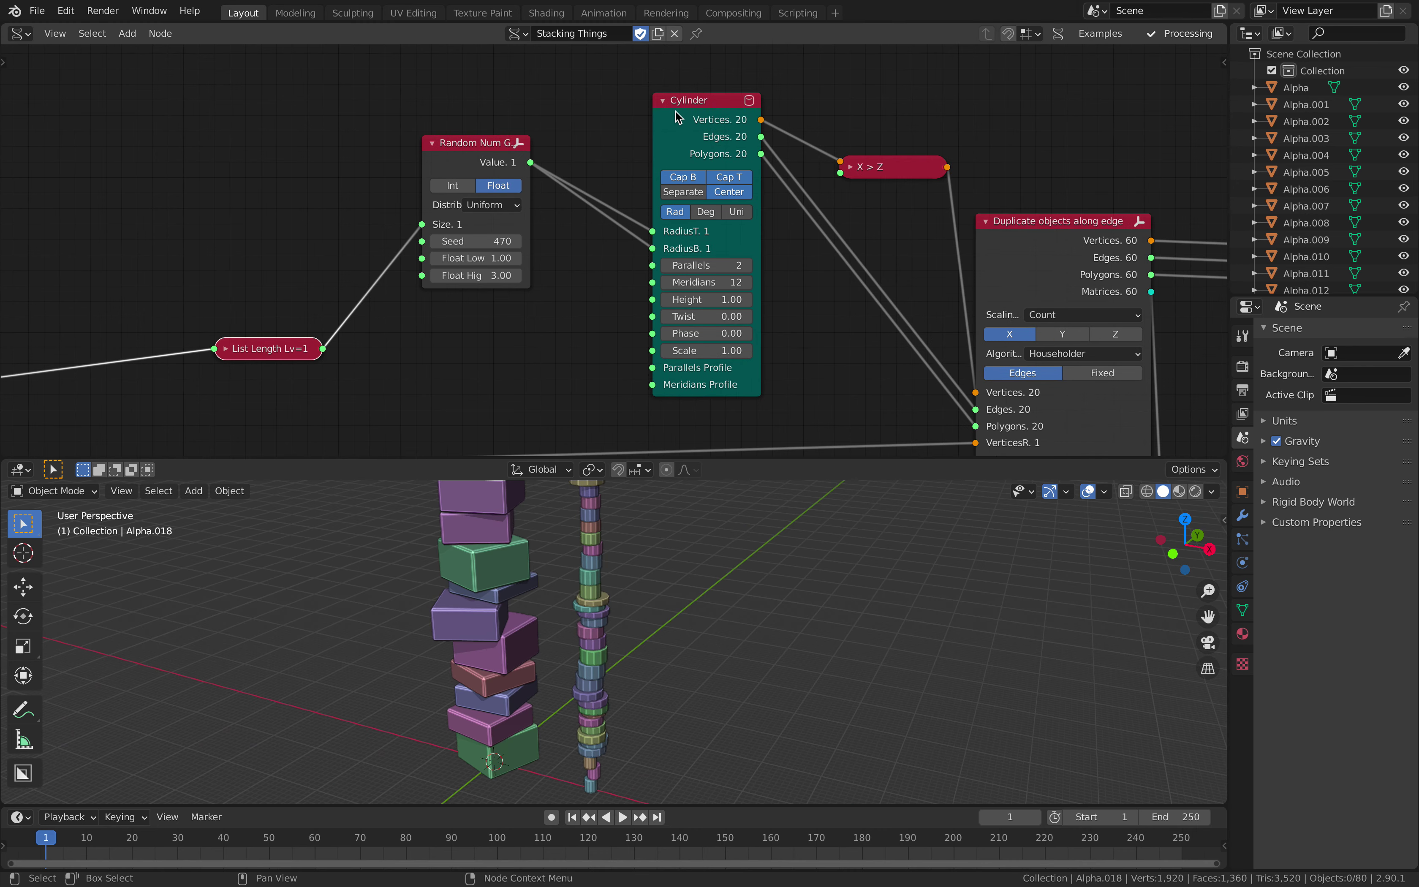
# Move the Cylinder node closer to its radius generator and enter a Height of 1.
pyautogui.moveTo(676, 116); pyautogui.dragTo(622, 104)
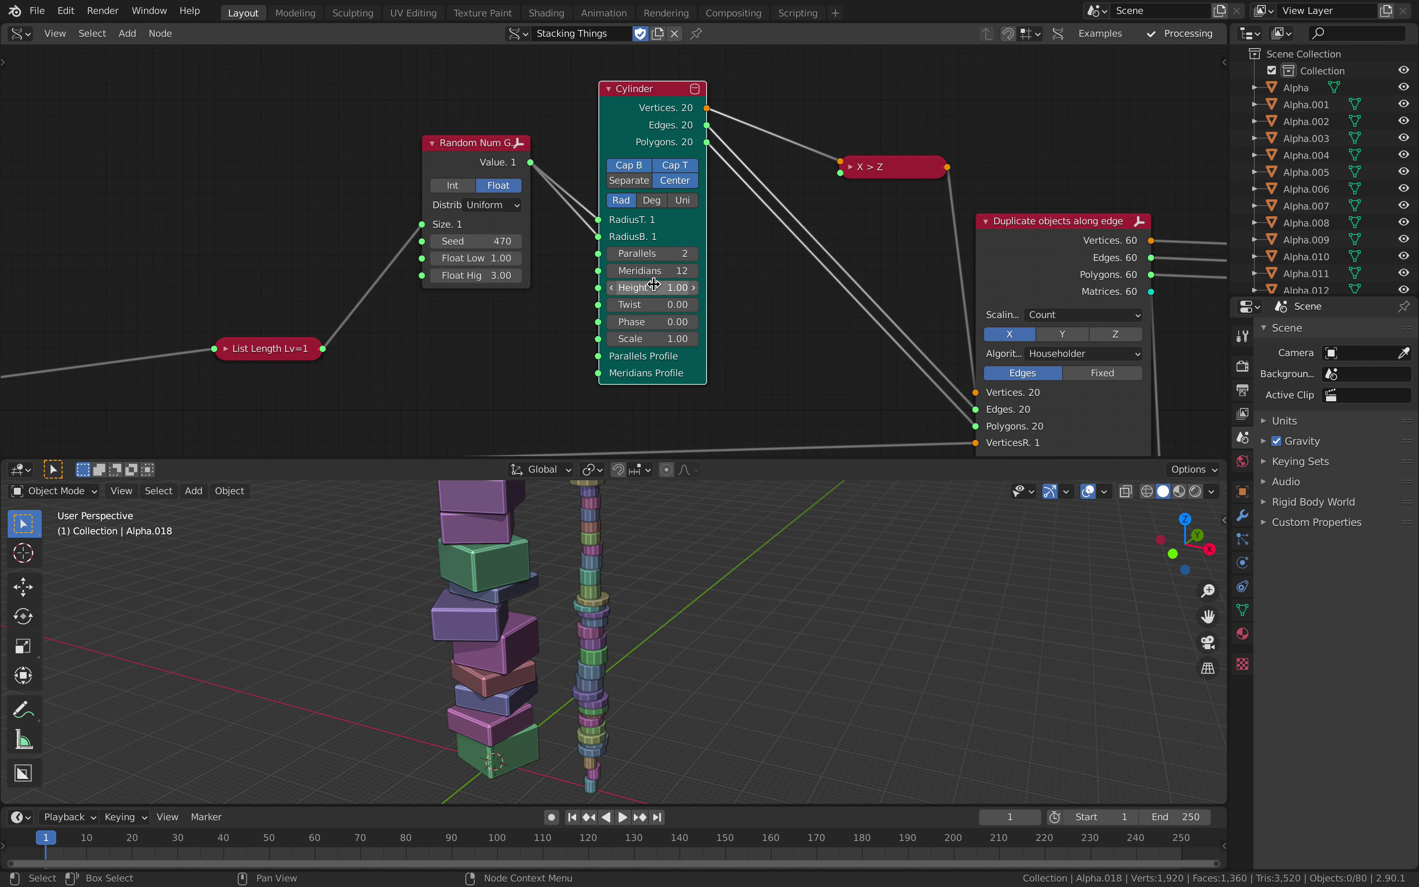
pyautogui.write('1')
pyautogui.press('Return')
pyautogui.moveTo(732, 308); pyautogui.dragTo(629, 296, button='middle')
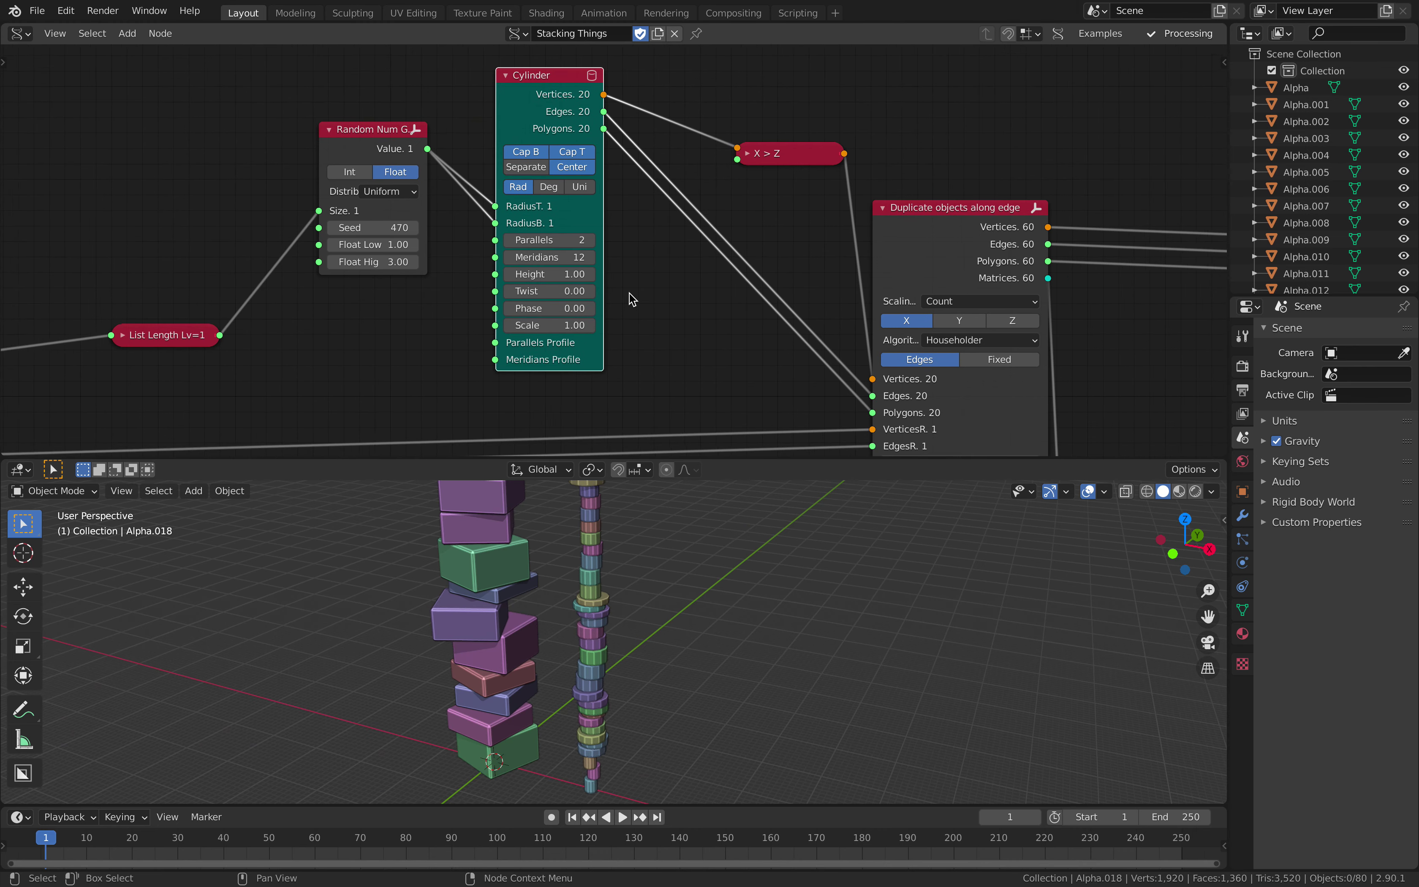
# Move the X > Z node away from the Duplicate objects along edge node, towards the Cylinder node.
pyautogui.moveTo(965, 282); pyautogui.dragTo(808, 206, button='middle')
pyautogui.click(839, 211)
pyautogui.scroll(-1, 736, 250)
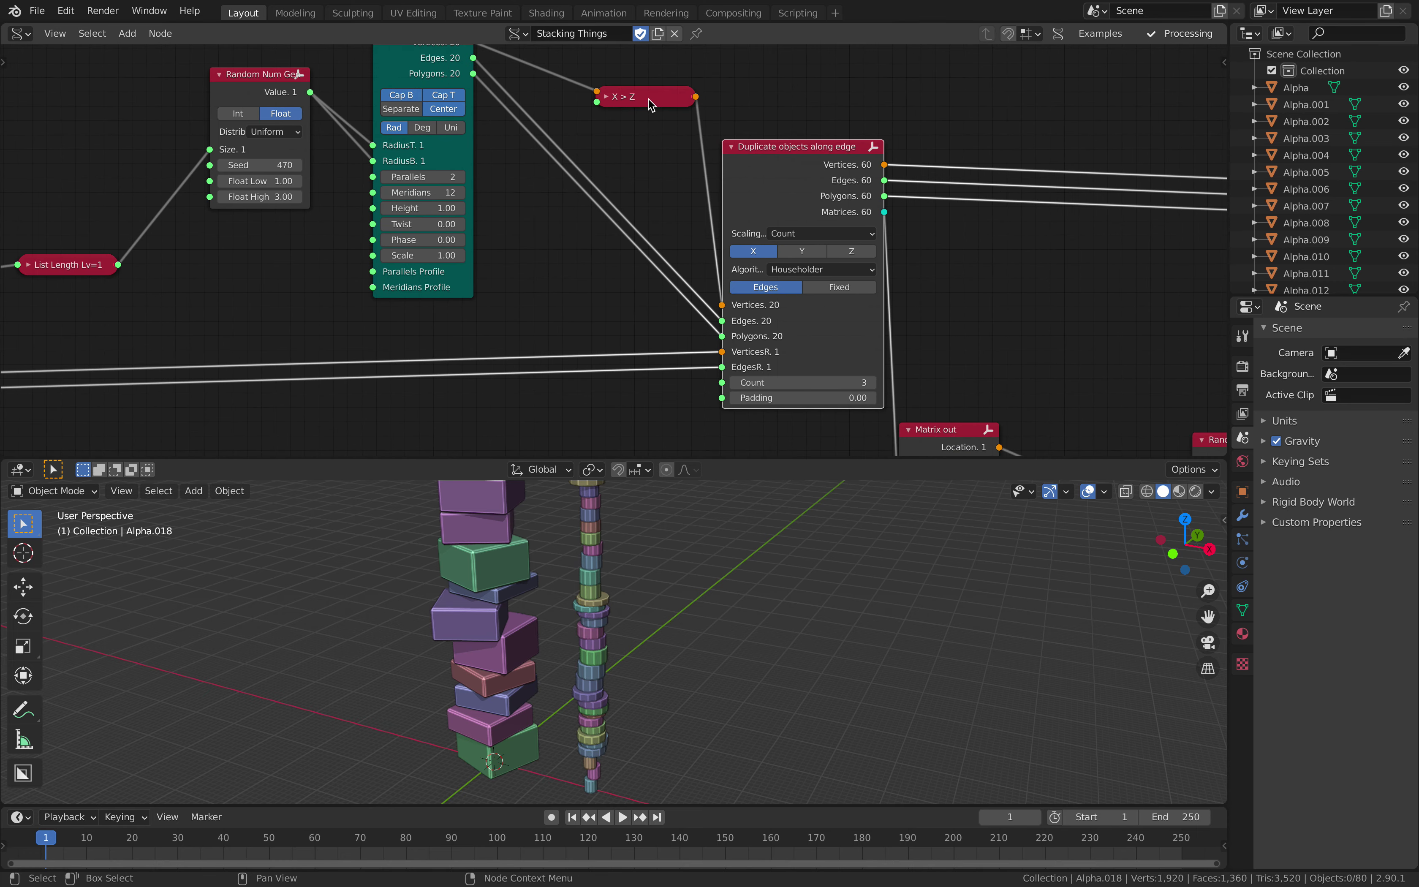
pyautogui.moveTo(651, 104); pyautogui.dragTo(609, 90)
pyautogui.moveTo(583, 621); pyautogui.dragTo(597, 566, button='middle')
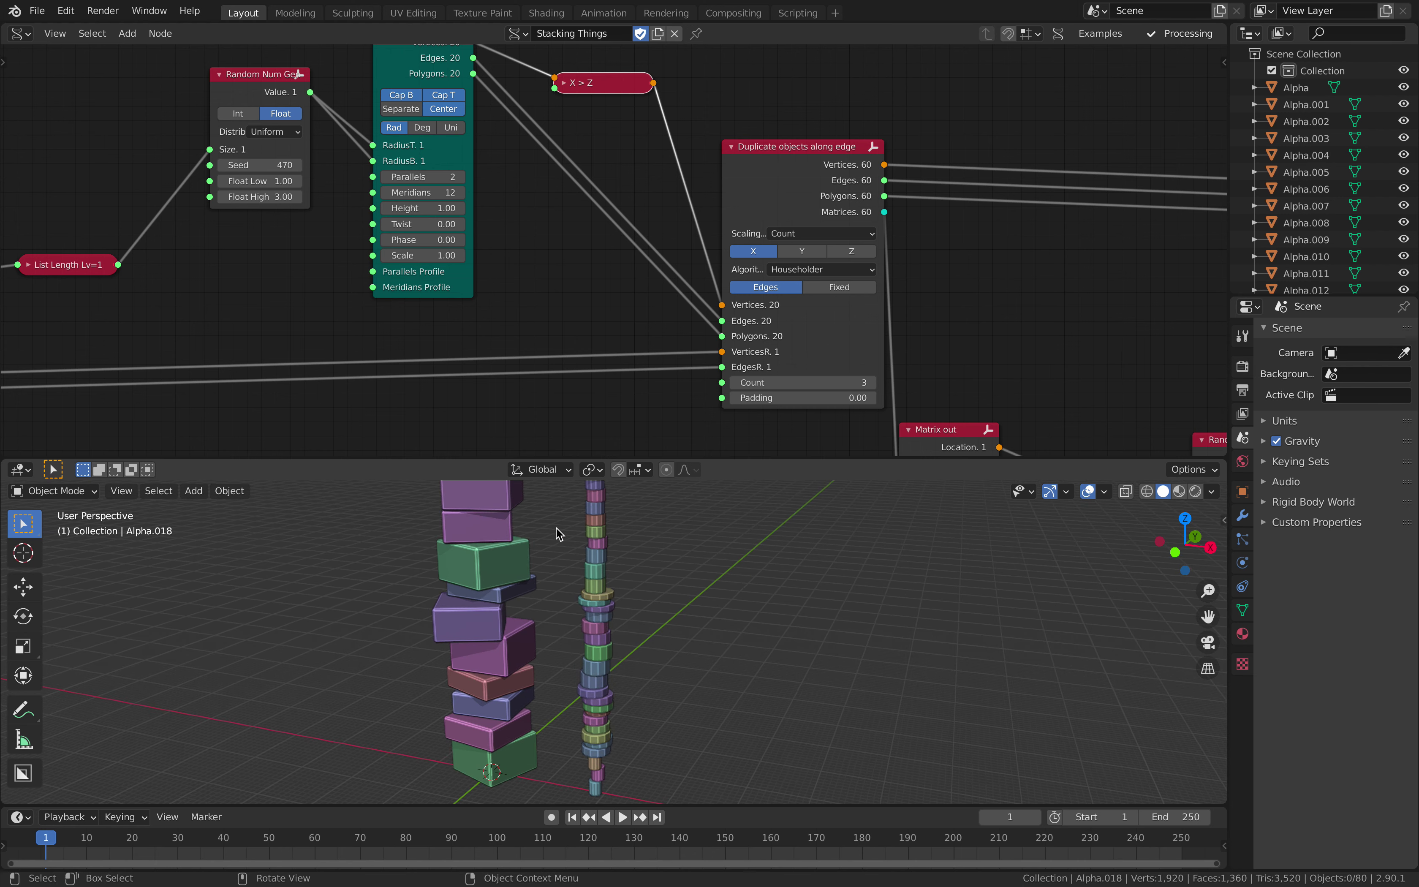
# Move the X > Z node up so it sits beside the Cylinder node's Vertices output.
pyautogui.moveTo(577, 130); pyautogui.dragTo(586, 267, button='middle')
pyautogui.scroll(1, 591, 258)
pyautogui.moveTo(604, 214); pyautogui.dragTo(606, 159)
pyautogui.click(557, 191)
pyautogui.click(565, 167)
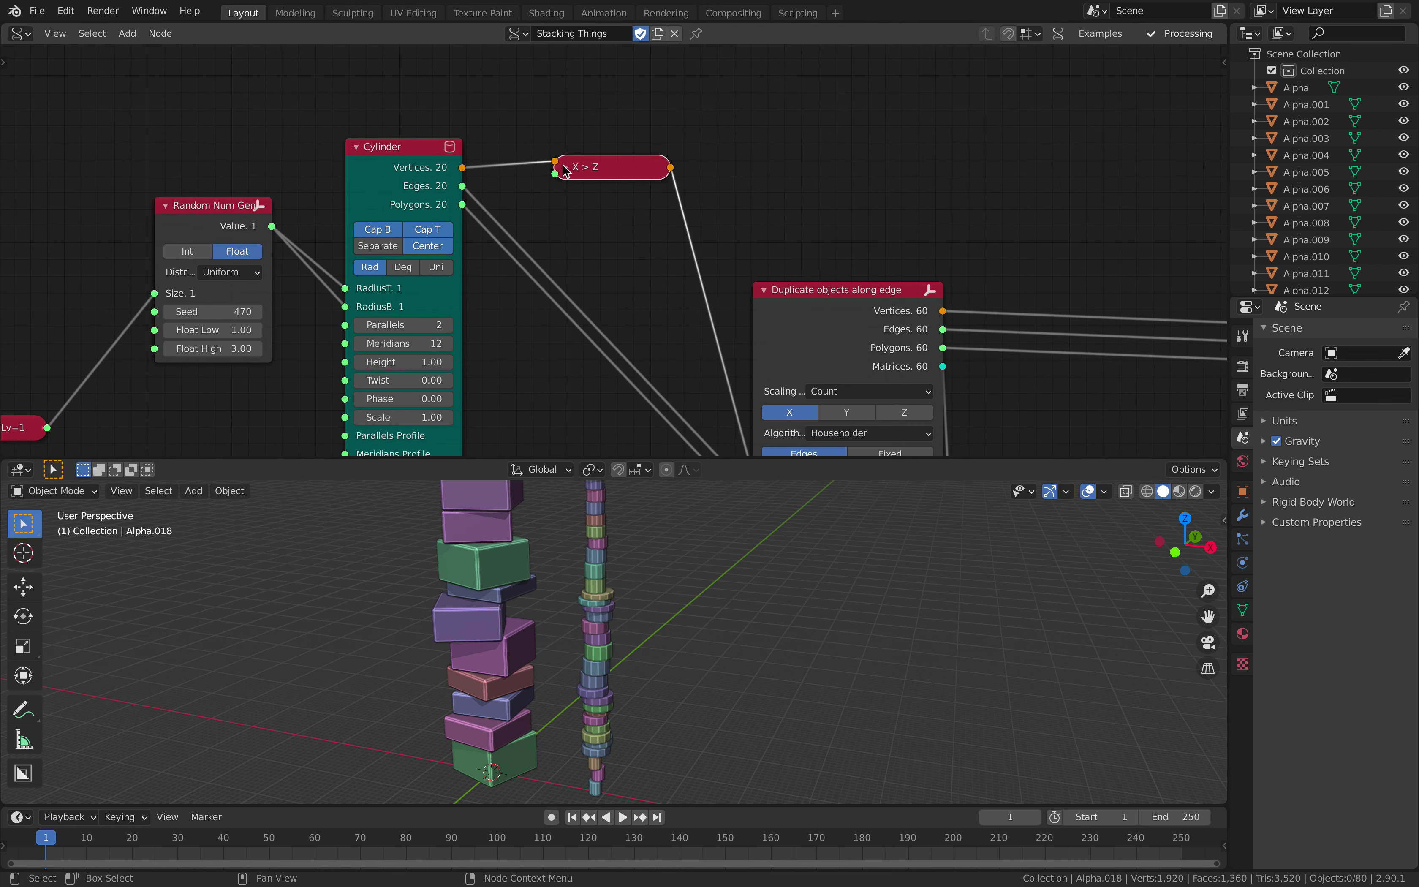
# Expand the Vector Rewire node, try Z to Z and X to X, and set it to rewire Z to X.
pyautogui.moveTo(651, 323); pyautogui.dragTo(592, 229, button='middle')
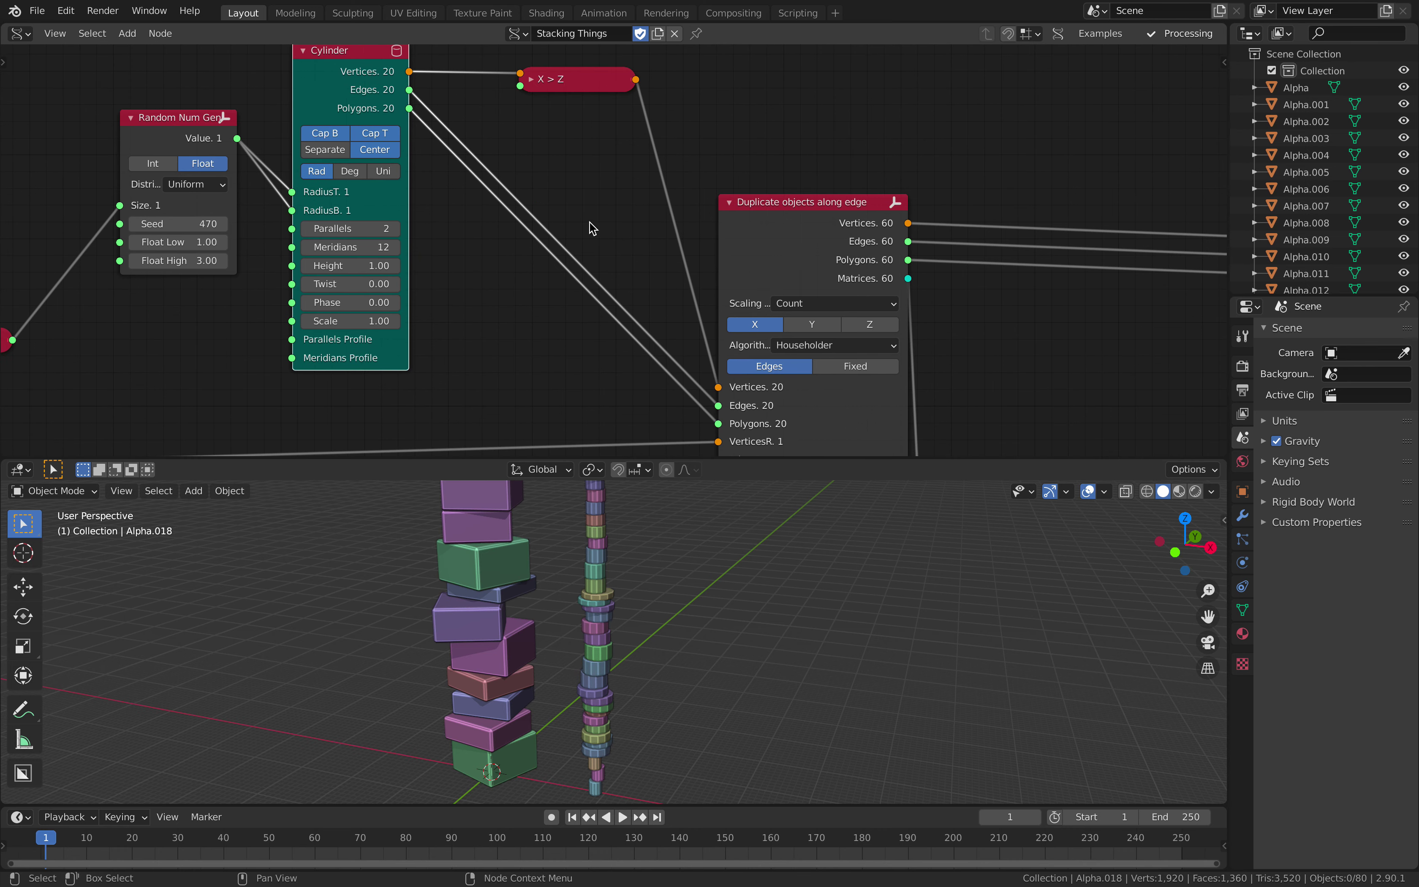
pyautogui.click(531, 78)
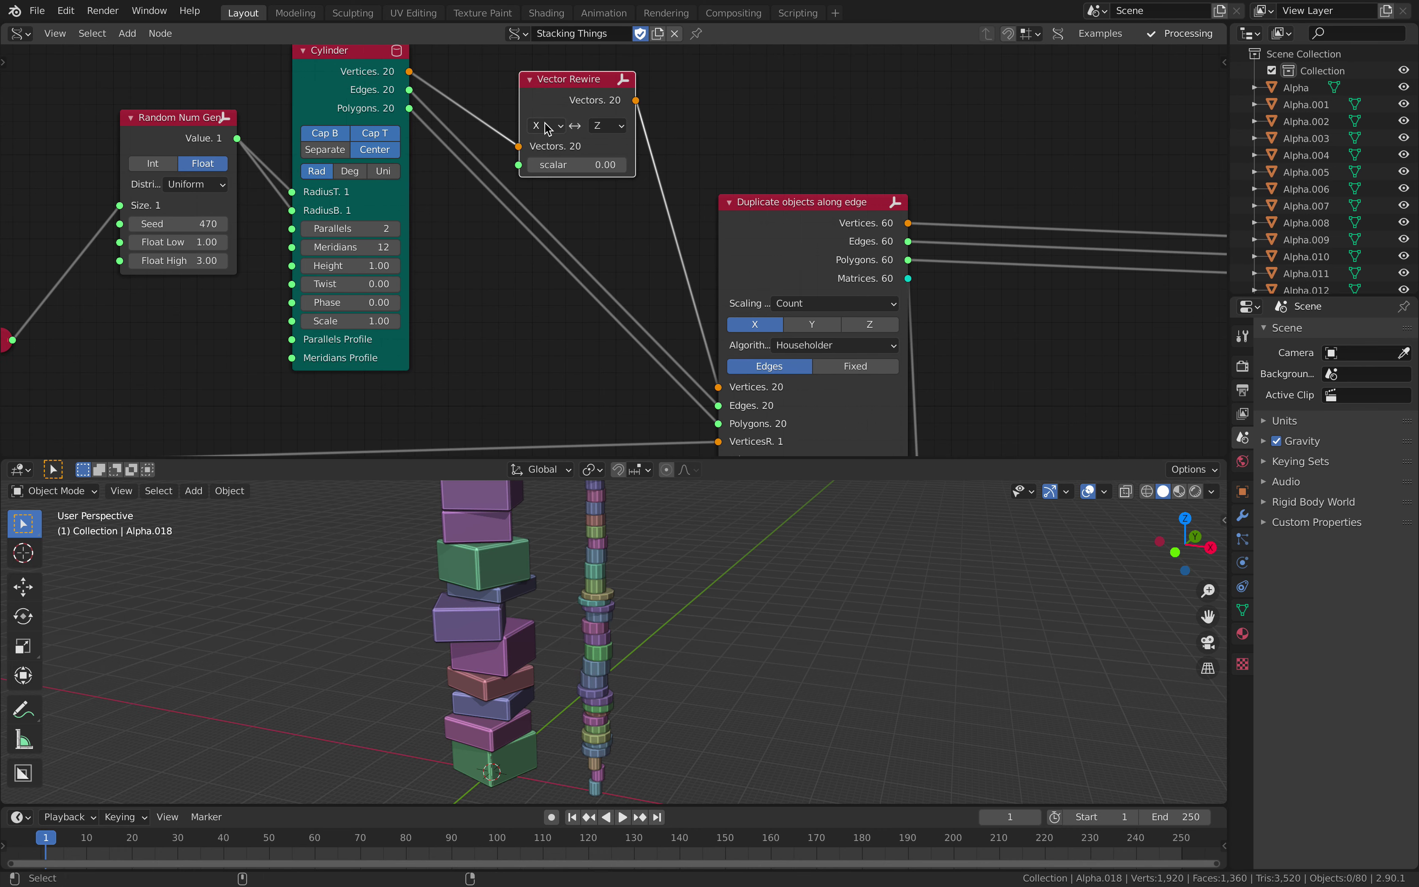
pyautogui.keyDown('ctrl'); pyautogui.scroll(-2, 545, 123); pyautogui.keyUp('ctrl')
pyautogui.keyDown('shift'); pyautogui.moveTo(709, 624); pyautogui.dragTo(695, 702, button='middle'); pyautogui.keyUp('shift')
pyautogui.scroll(2, 628, 622)
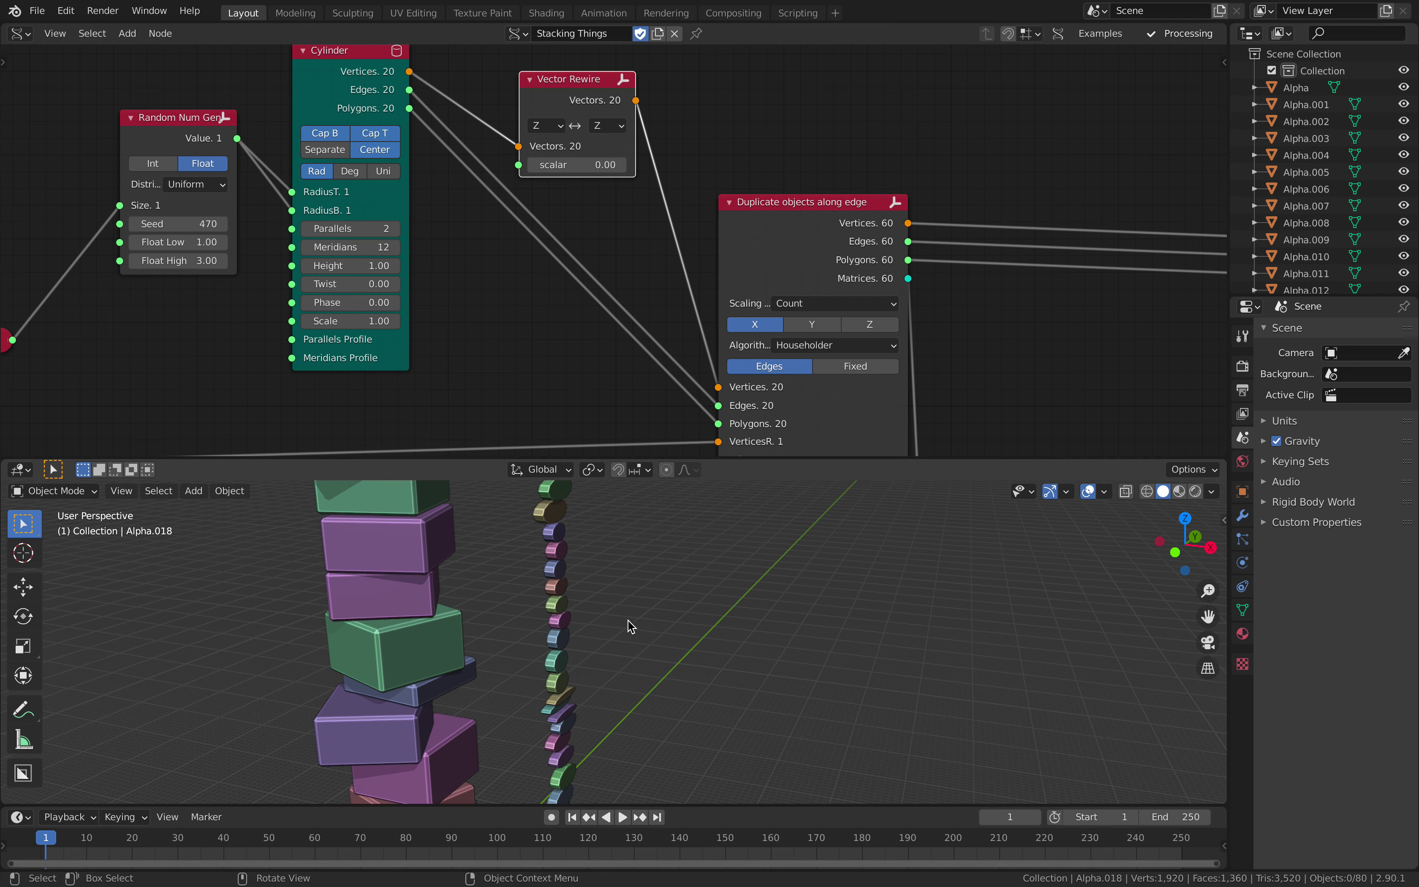
pyautogui.keyDown('ctrl'); pyautogui.scroll(1, 557, 121); pyautogui.keyUp('ctrl')
pyautogui.keyDown('ctrl'); pyautogui.scroll(2, 620, 124); pyautogui.keyUp('ctrl')
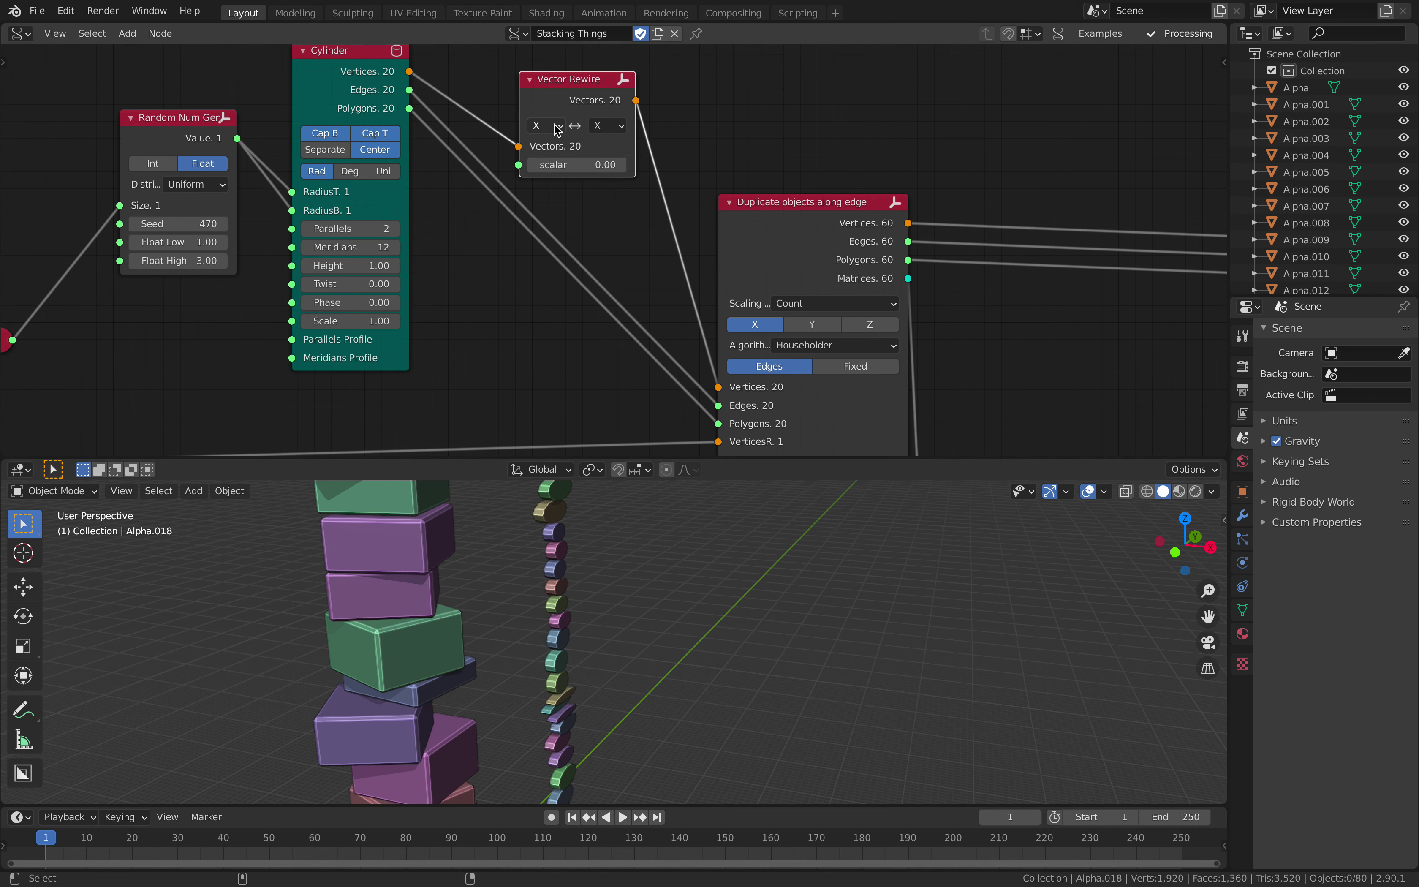
pyautogui.keyDown('ctrl'); pyautogui.scroll(-2, 557, 129); pyautogui.keyUp('ctrl')
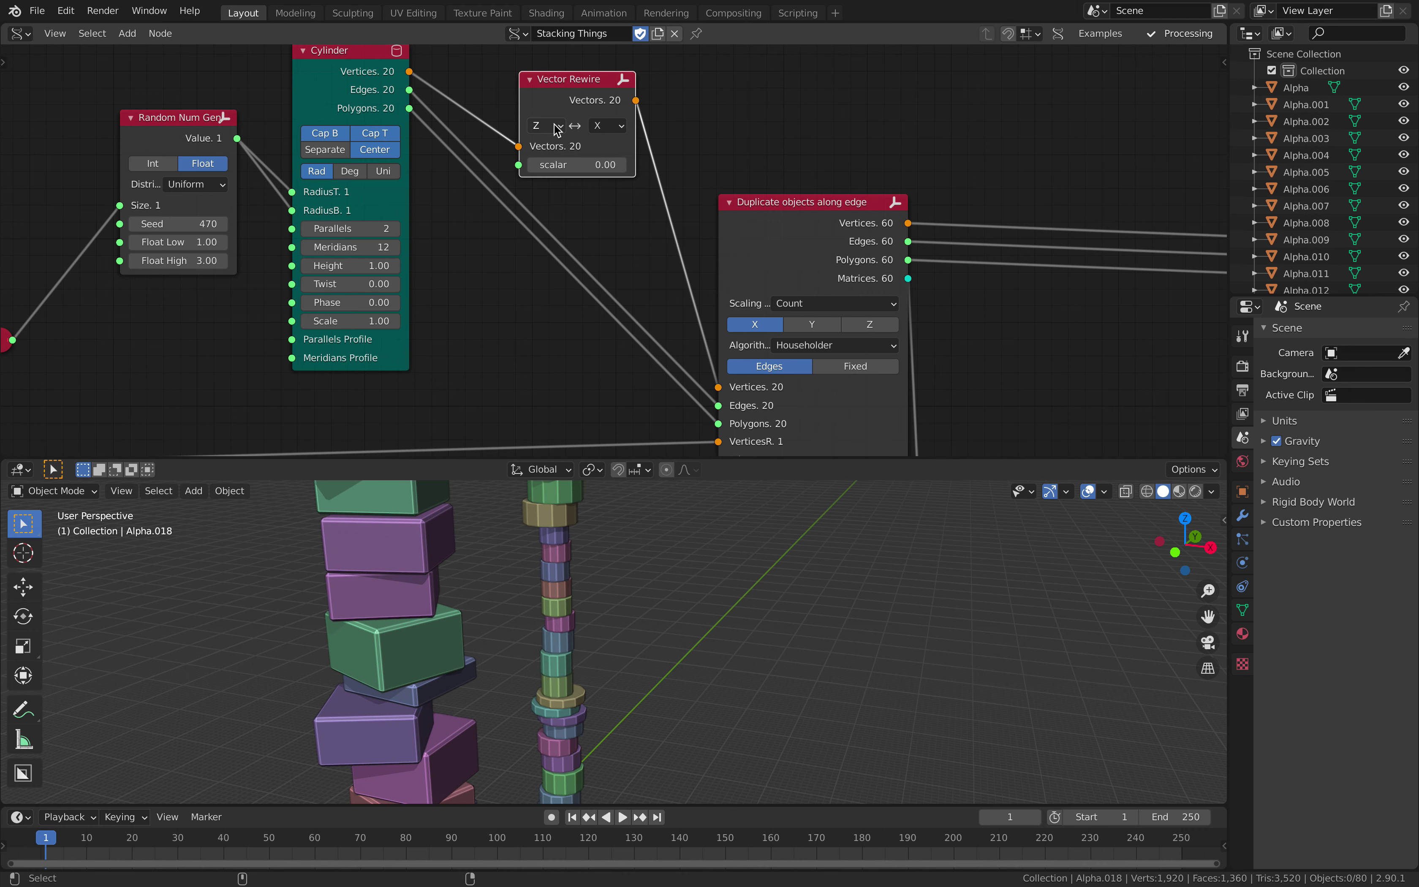
pyautogui.moveTo(544, 622); pyautogui.dragTo(520, 631, button='middle')
# Collapse the Vector Rewire node and move it down between the Cylinder and Duplicate objects along edge nodes.
pyautogui.moveTo(760, 241); pyautogui.dragTo(761, 234)
pyautogui.scroll(-1, 753, 271)
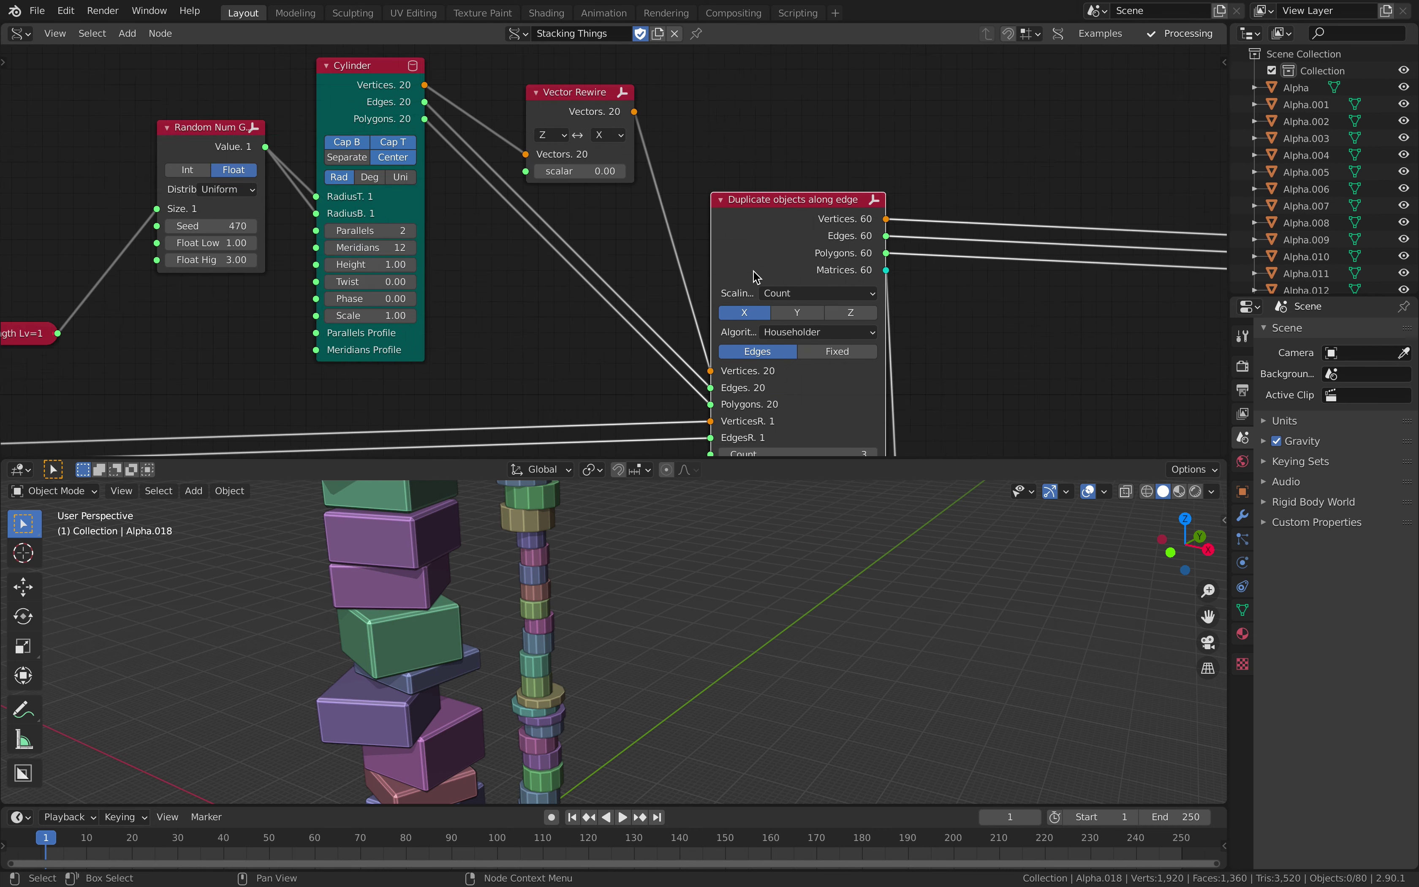
pyautogui.scroll(-1, 563, 145)
pyautogui.click(521, 82)
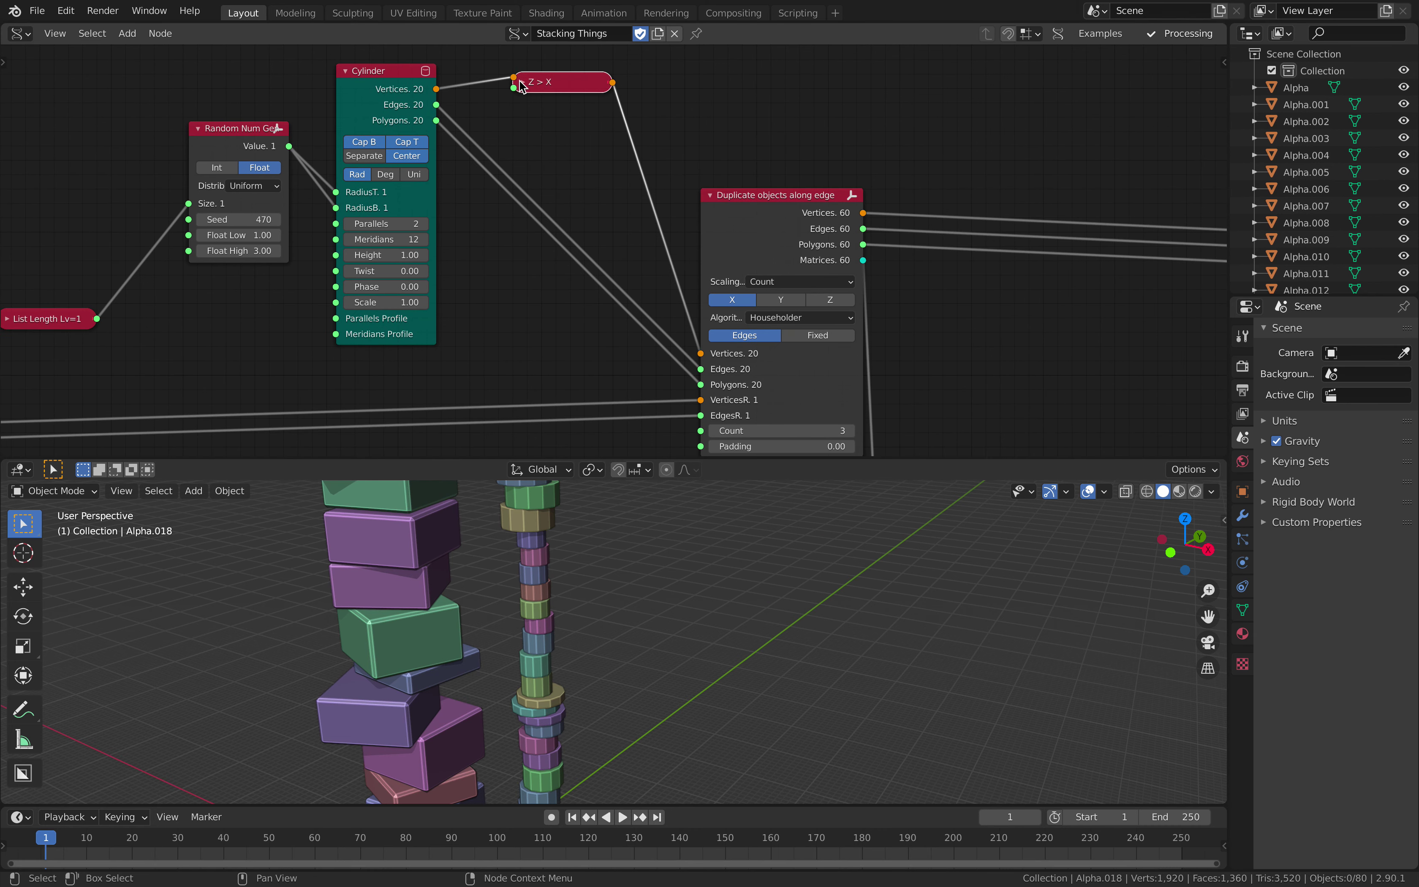
pyautogui.moveTo(547, 86); pyautogui.dragTo(551, 180)
pyautogui.moveTo(691, 260); pyautogui.dragTo(556, 196, button='middle')
pyautogui.moveTo(602, 169); pyautogui.dragTo(617, 172)
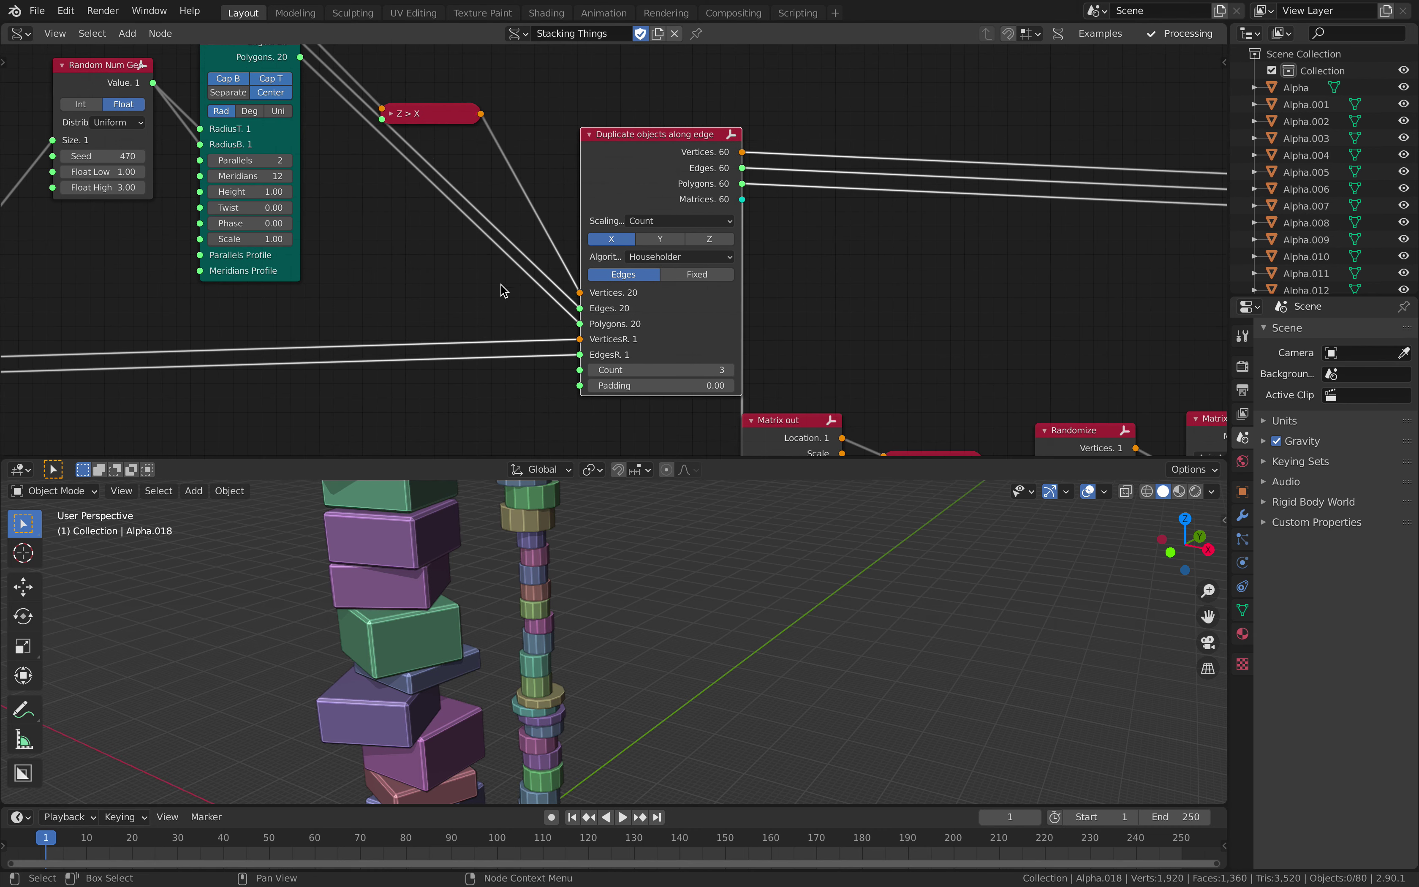
# Trace the VerticesR and EdgesR links of Duplicate objects along edge back to the Line node and return.
pyautogui.moveTo(544, 310); pyautogui.dragTo(955, 275, button='middle')
pyautogui.scroll(-3, 396, 350)
pyautogui.moveTo(396, 350); pyautogui.dragTo(710, 324, button='middle')
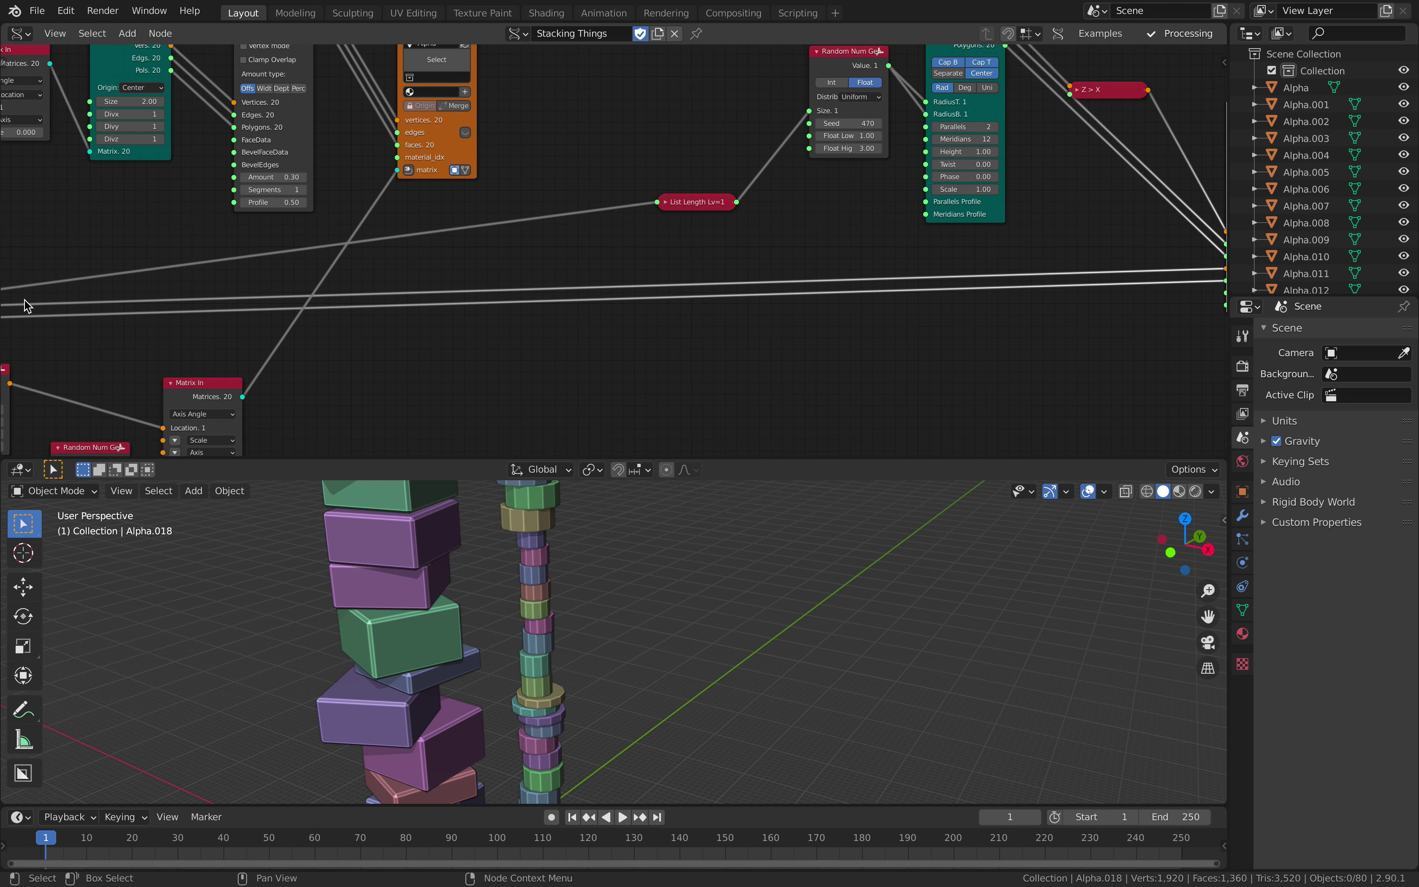
pyautogui.scroll(-3, 469, 282)
pyautogui.moveTo(236, 314); pyautogui.dragTo(525, 298, button='middle')
pyautogui.moveTo(173, 283); pyautogui.dragTo(157, 277)
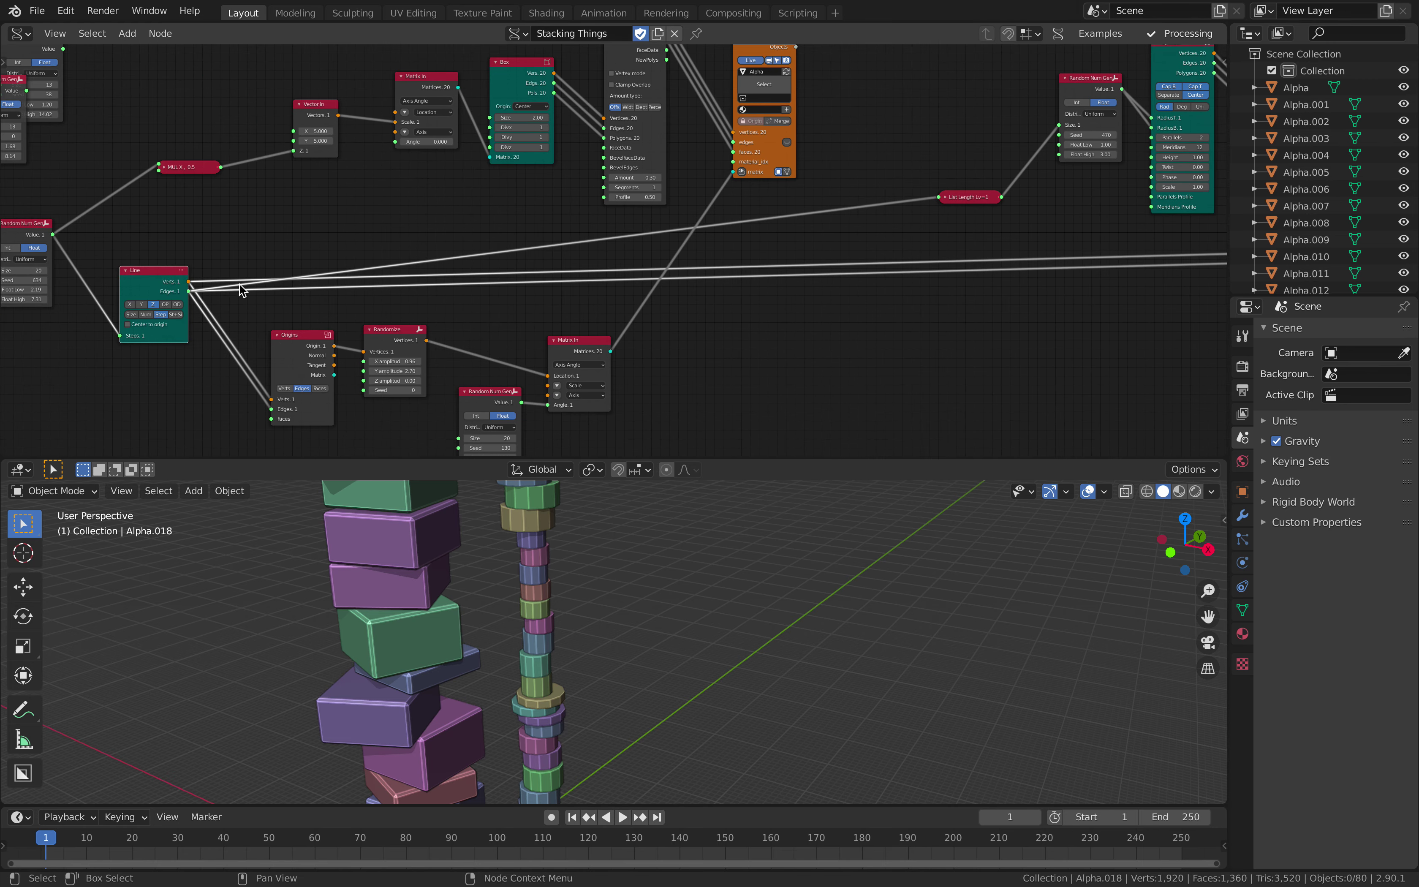
pyautogui.moveTo(580, 303); pyautogui.dragTo(164, 338, button='middle')
pyautogui.scroll(4, 885, 293)
pyautogui.moveTo(974, 317); pyautogui.dragTo(427, 339, button='middle')
pyautogui.moveTo(607, 160); pyautogui.dragTo(597, 157)
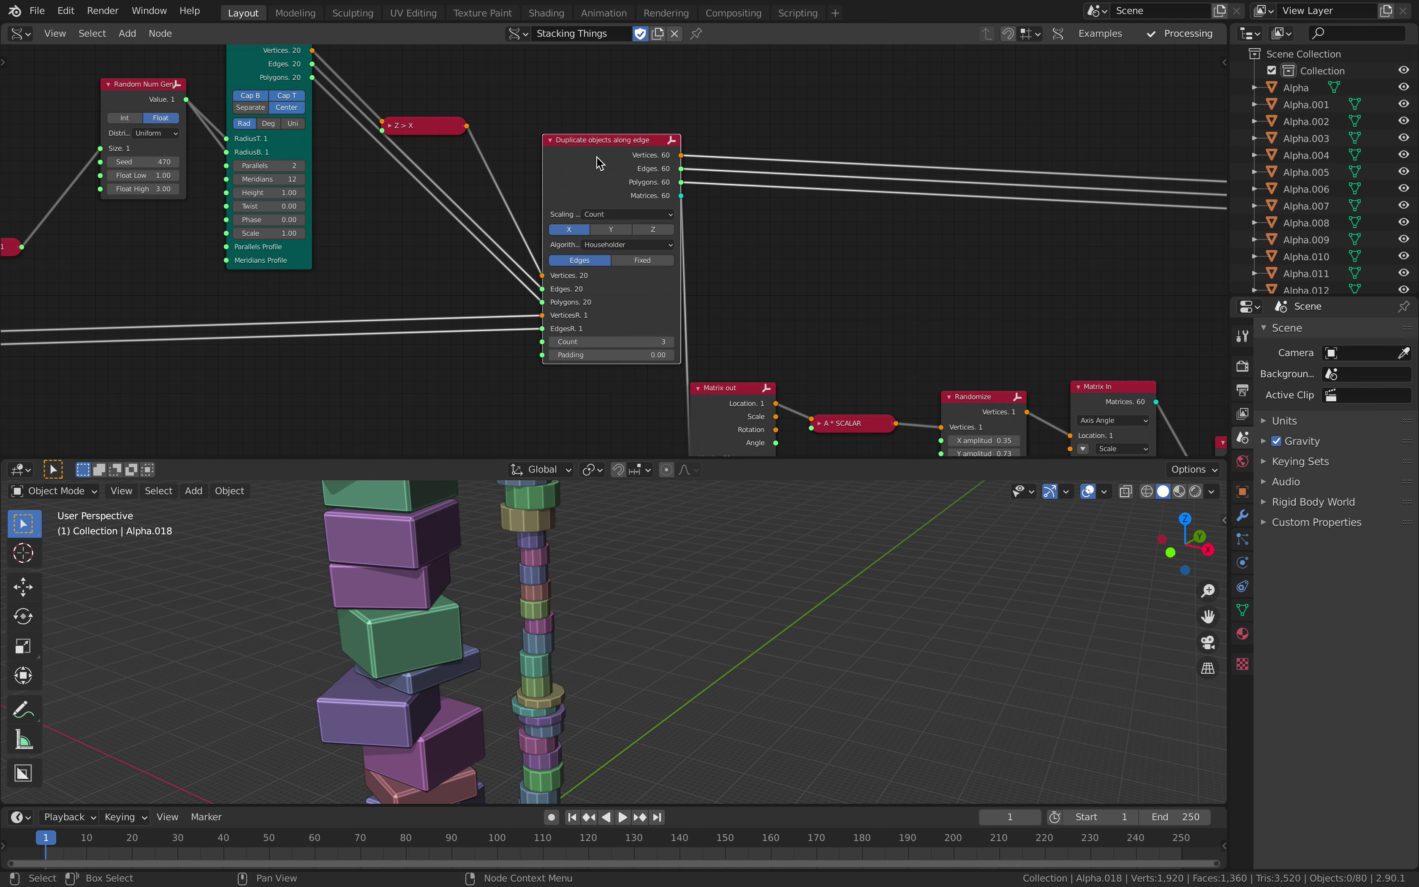
# Examine how the Cylinder feeds Duplicate objects along edge and how its matrices continue into Matrix out.
pyautogui.scroll(2, 589, 139)
pyautogui.moveTo(570, 134); pyautogui.dragTo(575, 151, button='middle')
pyautogui.moveTo(578, 153); pyautogui.dragTo(563, 153)
pyautogui.moveTo(343, 121); pyautogui.dragTo(435, 213, button='middle')
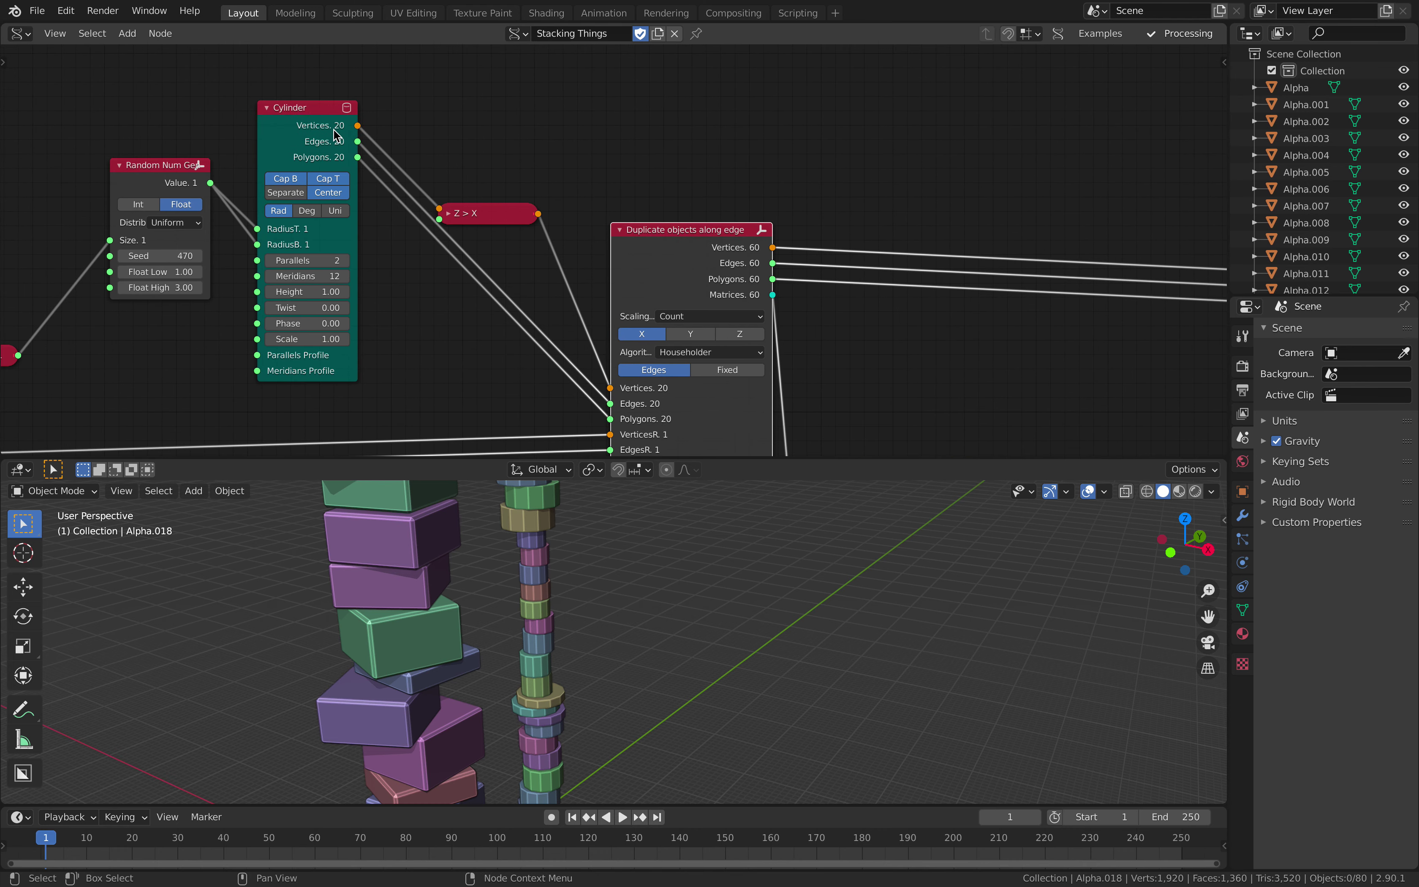
pyautogui.click(313, 118)
pyautogui.moveTo(615, 285); pyautogui.dragTo(518, 177, button='middle')
pyautogui.moveTo(751, 371); pyautogui.dragTo(643, 198, button='middle')
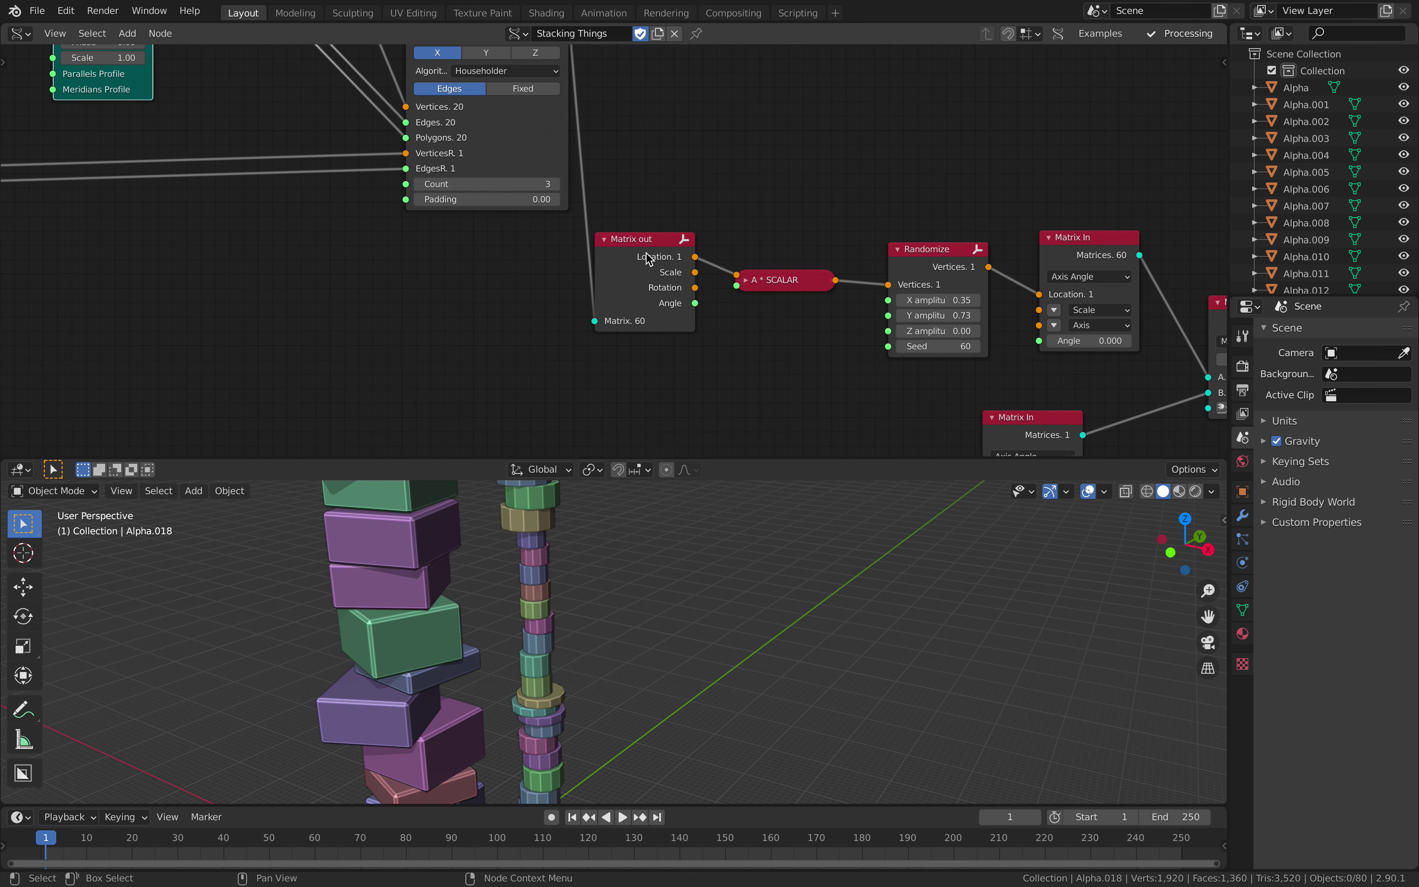
# Set the cylinders' Randomize amplitudes to X 0.71 and Y 1.39, and increase the X location in the Matrix In feeding Matrix Multiply's B input.
pyautogui.moveTo(697, 347); pyautogui.dragTo(581, 301, button='middle')
pyautogui.moveTo(820, 254); pyautogui.dragTo(847, 269)
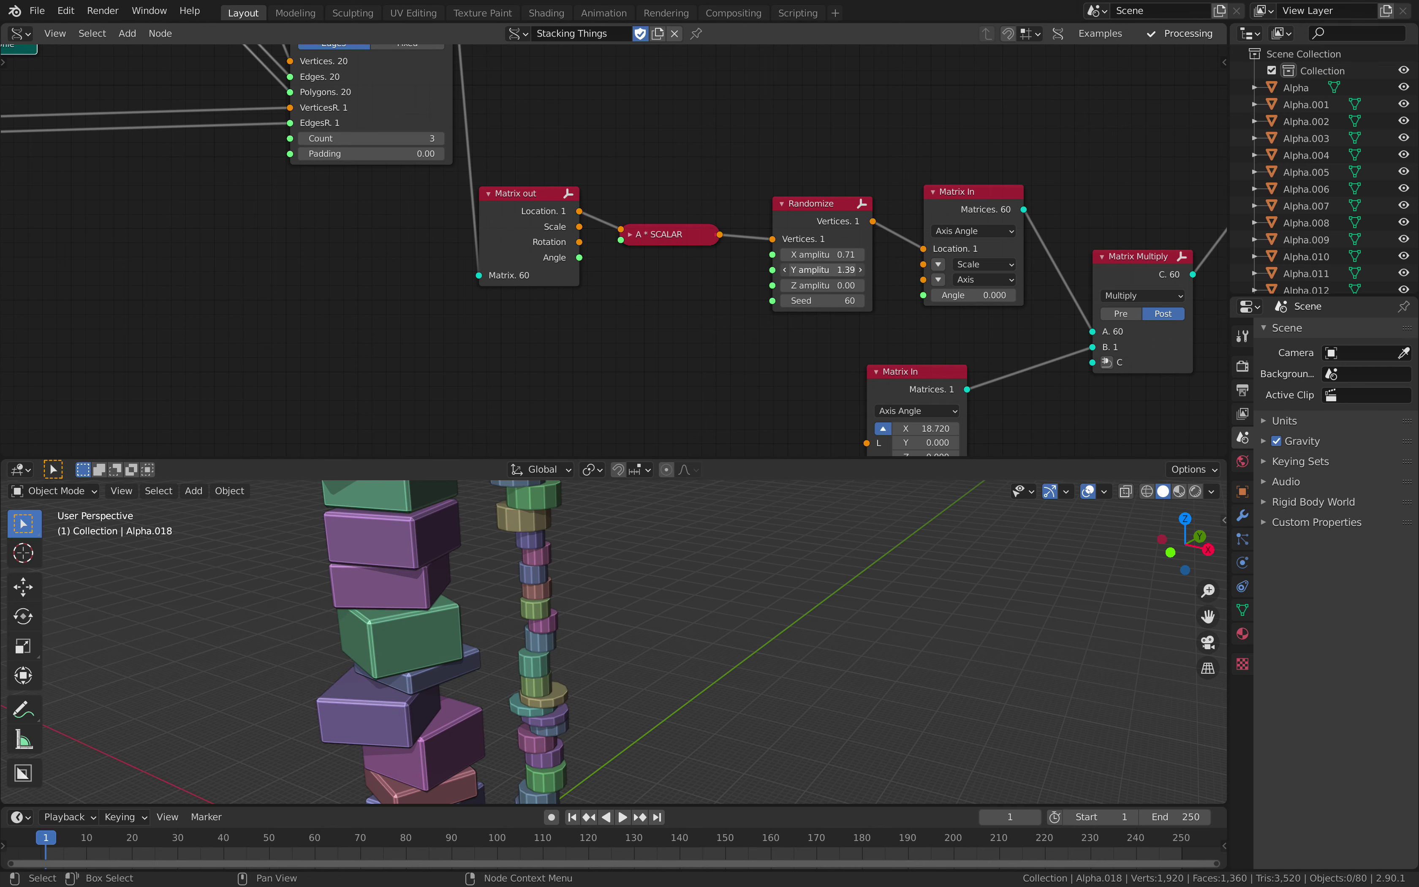
pyautogui.moveTo(938, 394); pyautogui.dragTo(775, 322, button='middle')
pyautogui.moveTo(764, 320); pyautogui.dragTo(826, 349)
# Try a Size of 10 on the Random Num Gen feeding the Line node and return it to 20.
pyautogui.scroll(-3, 969, 260)
pyautogui.moveTo(979, 129); pyautogui.dragTo(808, 323, button='middle')
pyautogui.scroll(-5, 594, 200)
pyautogui.moveTo(593, 200); pyautogui.dragTo(1223, 162, button='middle')
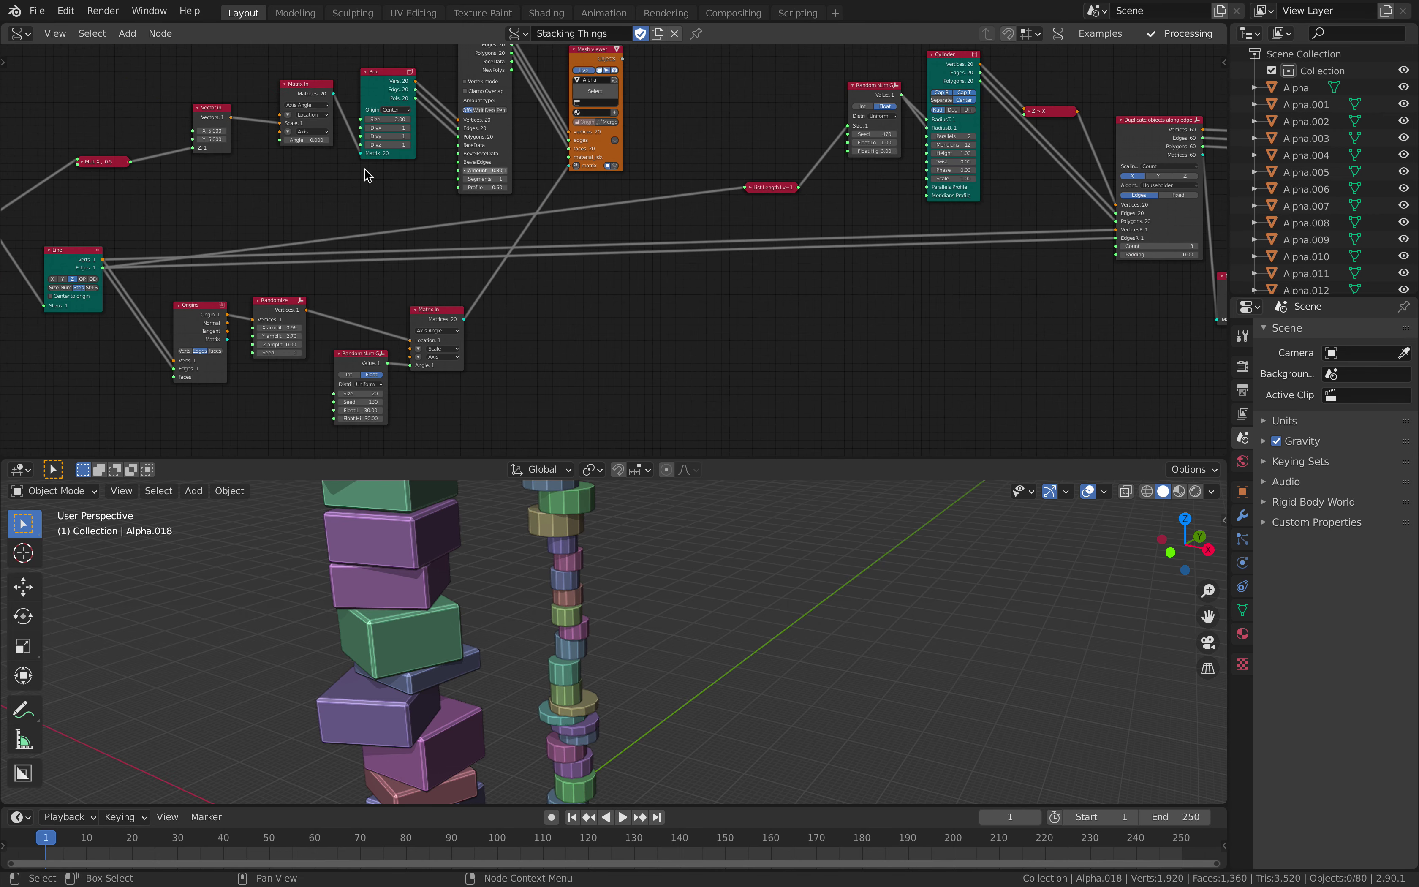
pyautogui.moveTo(367, 176); pyautogui.dragTo(658, 244, button='middle')
pyautogui.scroll(3, 633, 276)
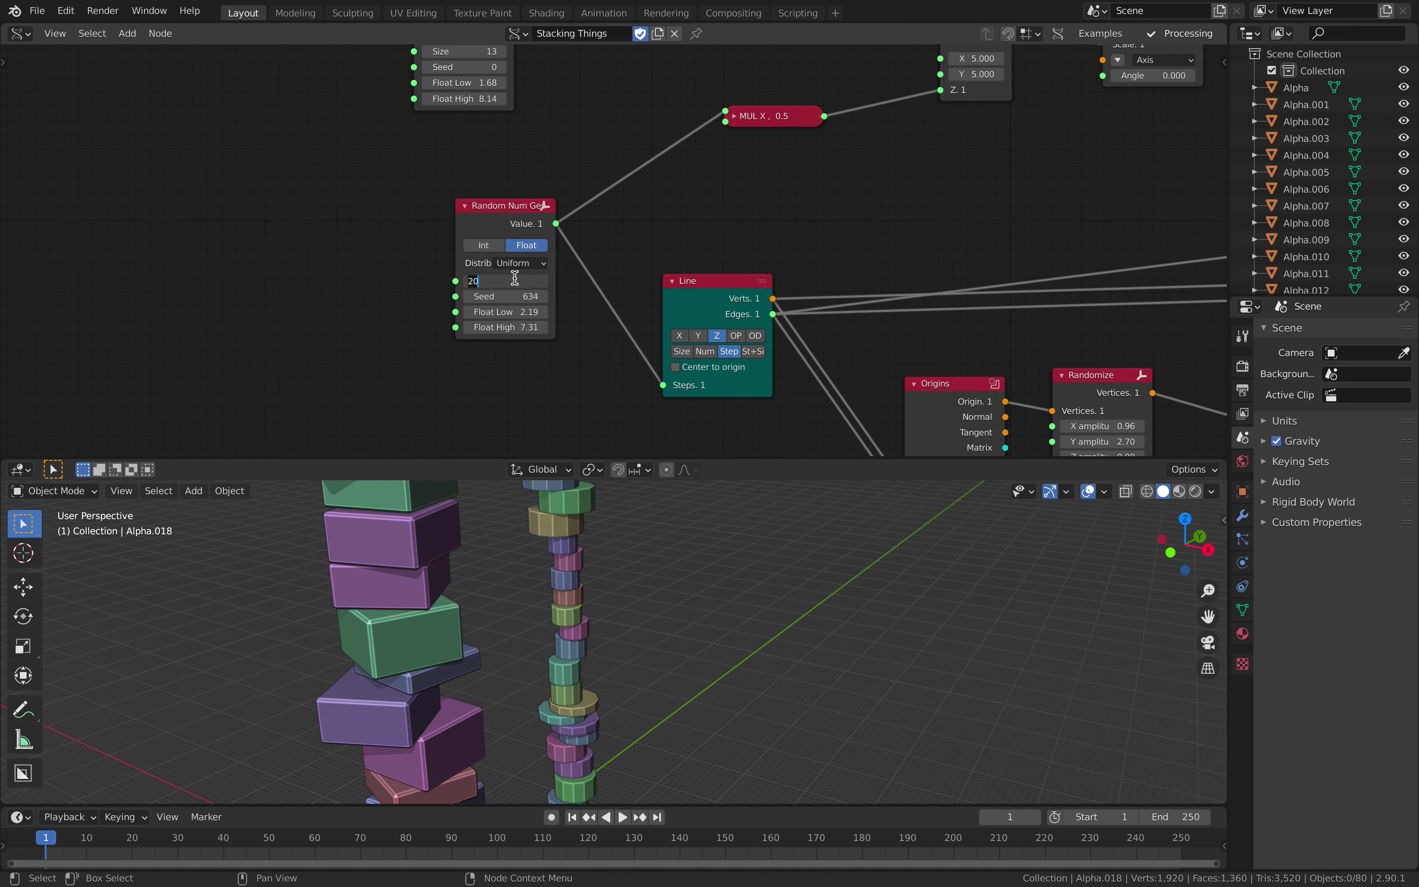
pyautogui.press('Return')
pyautogui.scroll(-3, 609, 571)
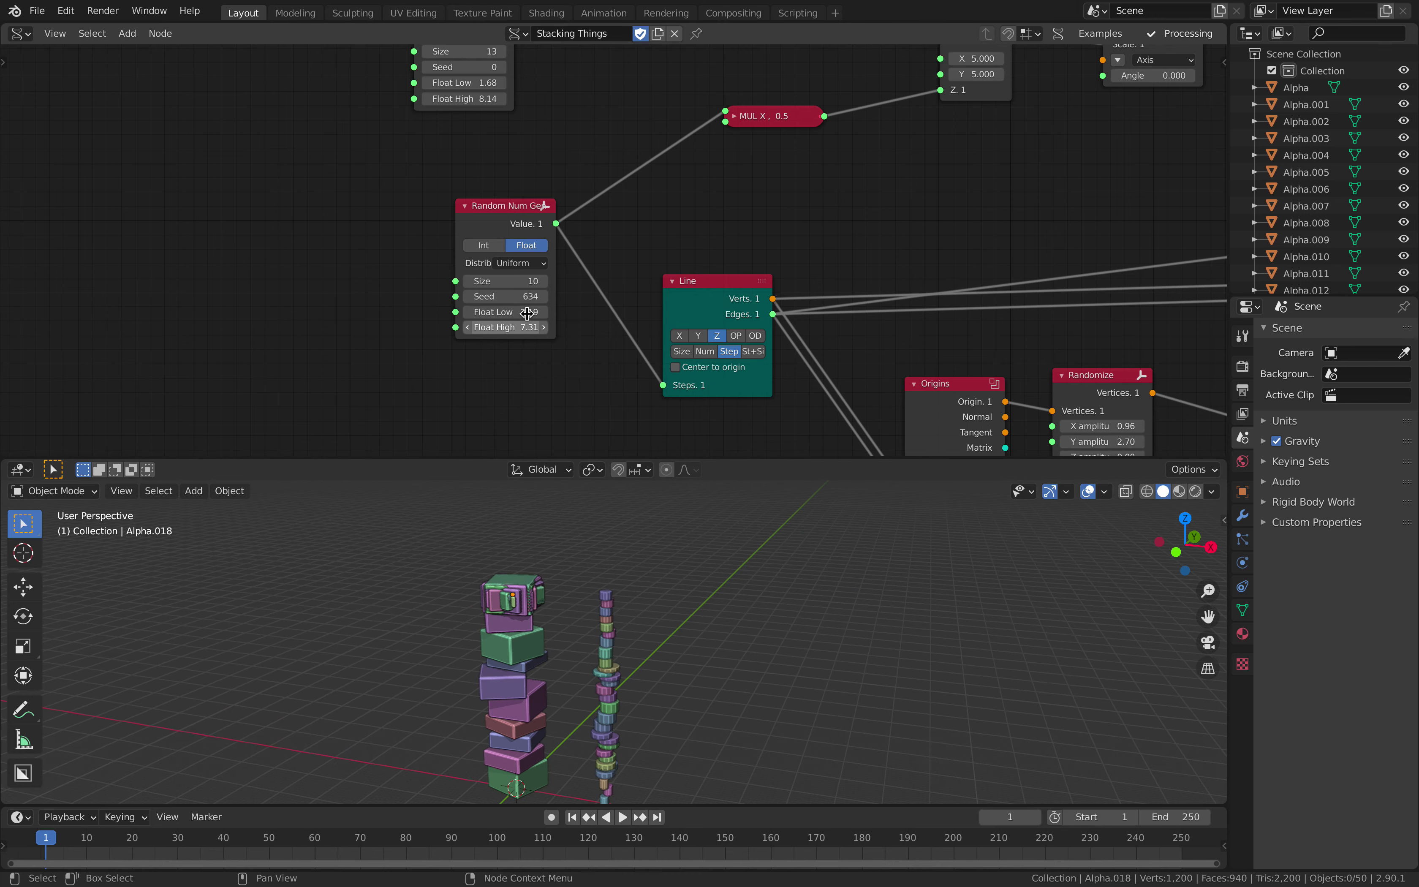
pyautogui.write('20')
pyautogui.press('Return')
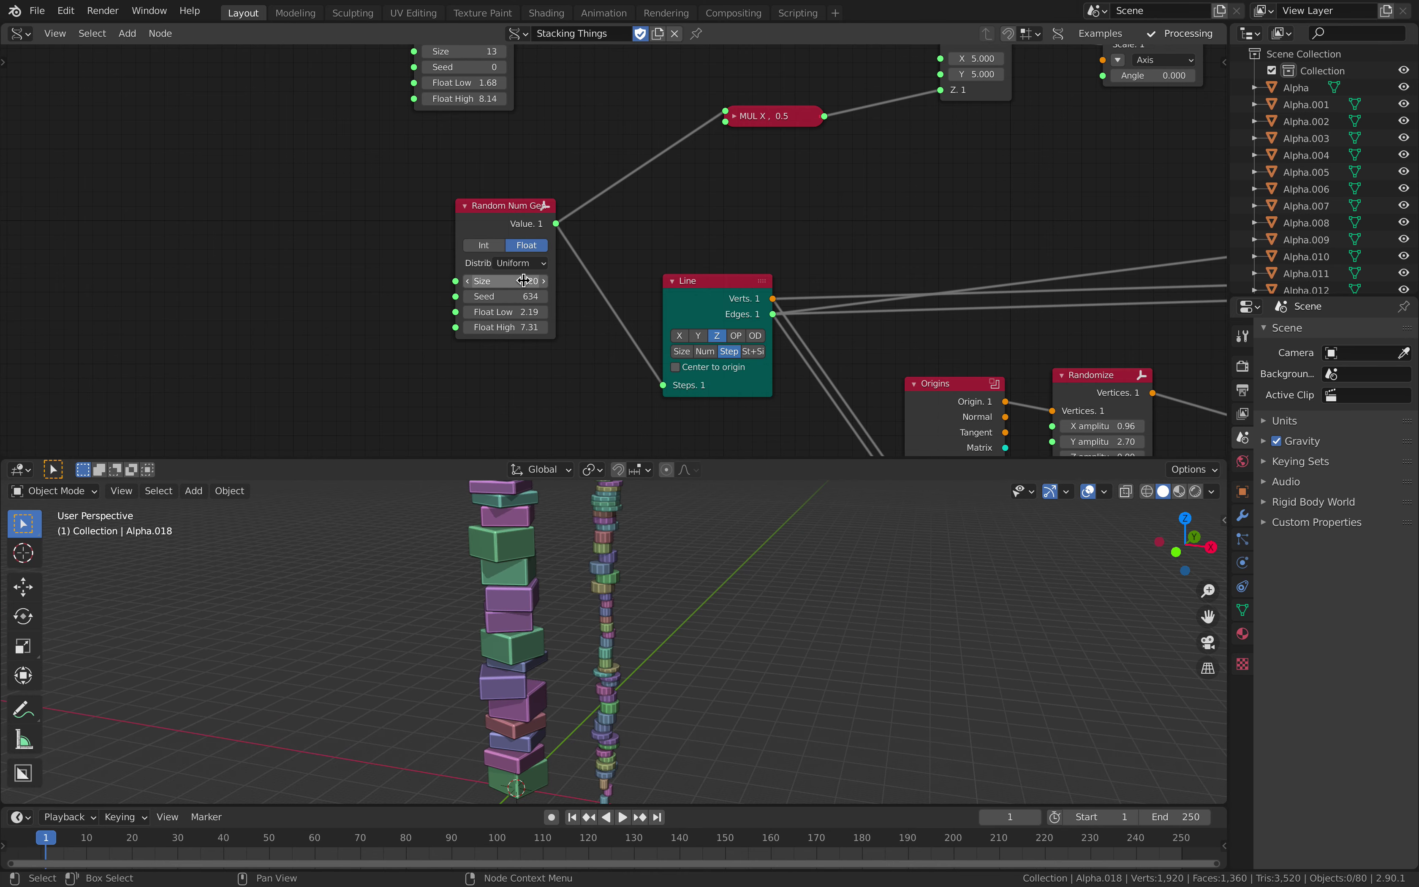
# Move the Random Num Gen away from the Line node and add an A Number node beside it, set to the integer 22.
pyautogui.moveTo(652, 269); pyautogui.dragTo(390, 135, button='middle')
pyautogui.moveTo(691, 228); pyautogui.dragTo(545, 164, button='middle')
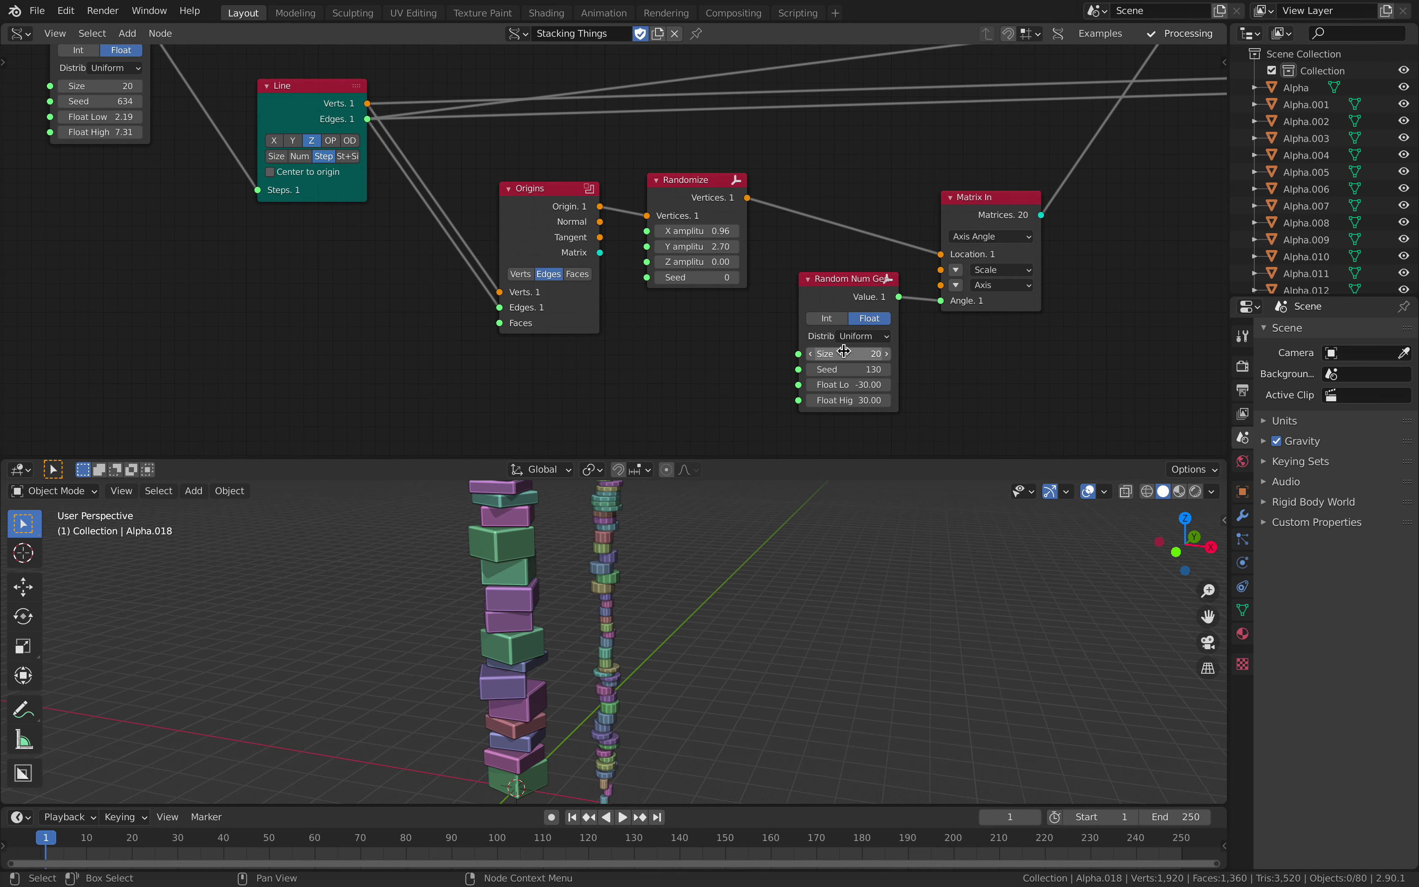
pyautogui.scroll(-4, 769, 349)
pyautogui.moveTo(244, 76); pyautogui.dragTo(324, 94, button='middle')
pyautogui.moveTo(319, 91); pyautogui.dragTo(252, 102)
pyautogui.moveTo(216, 174); pyautogui.dragTo(324, 197, button='middle')
pyautogui.hotkey('alt', 'space')
pyautogui.write('a nu')
pyautogui.press('Return')
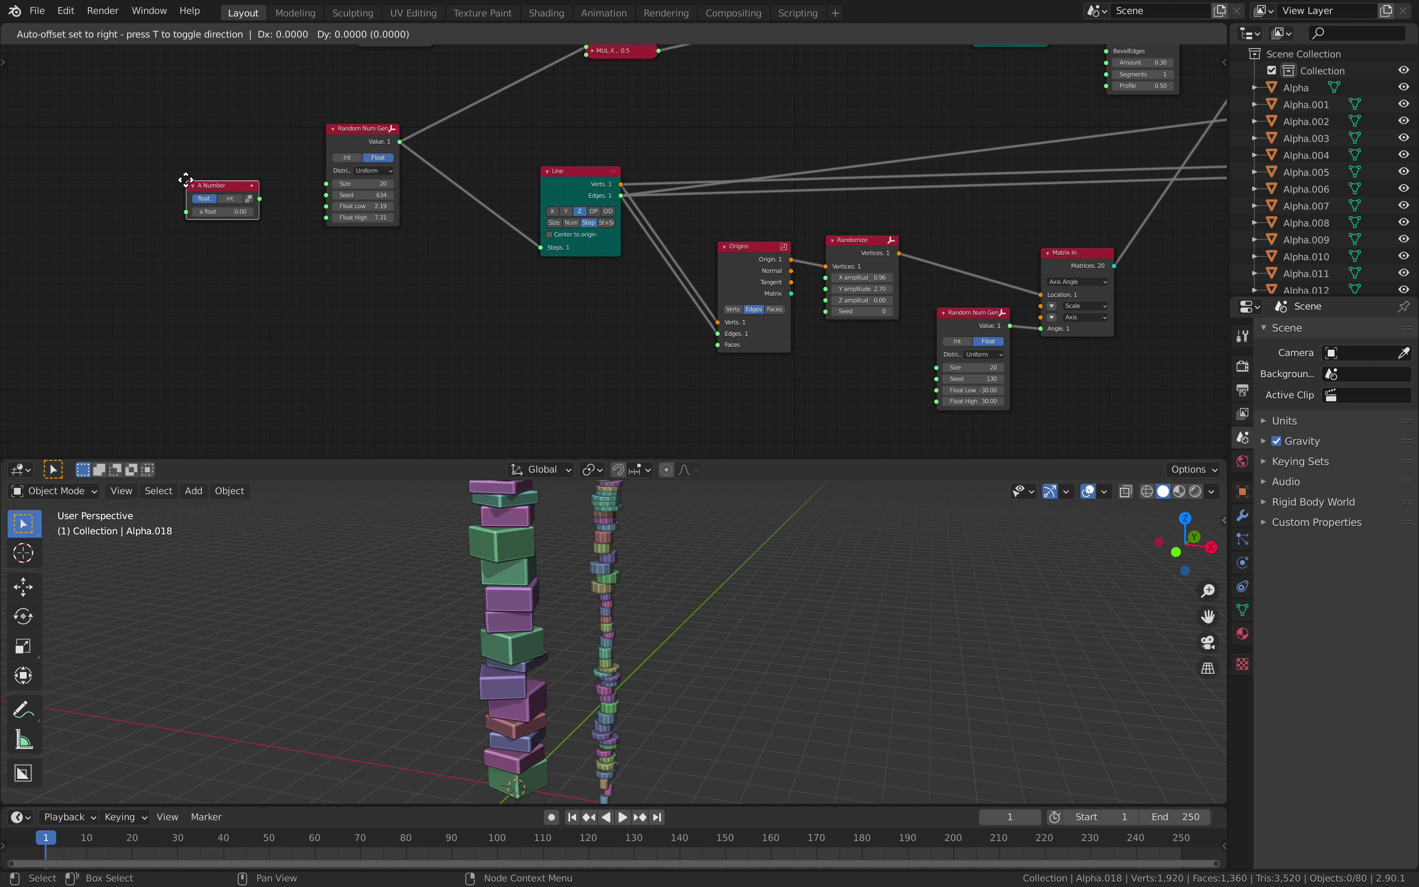
pyautogui.click(185, 179)
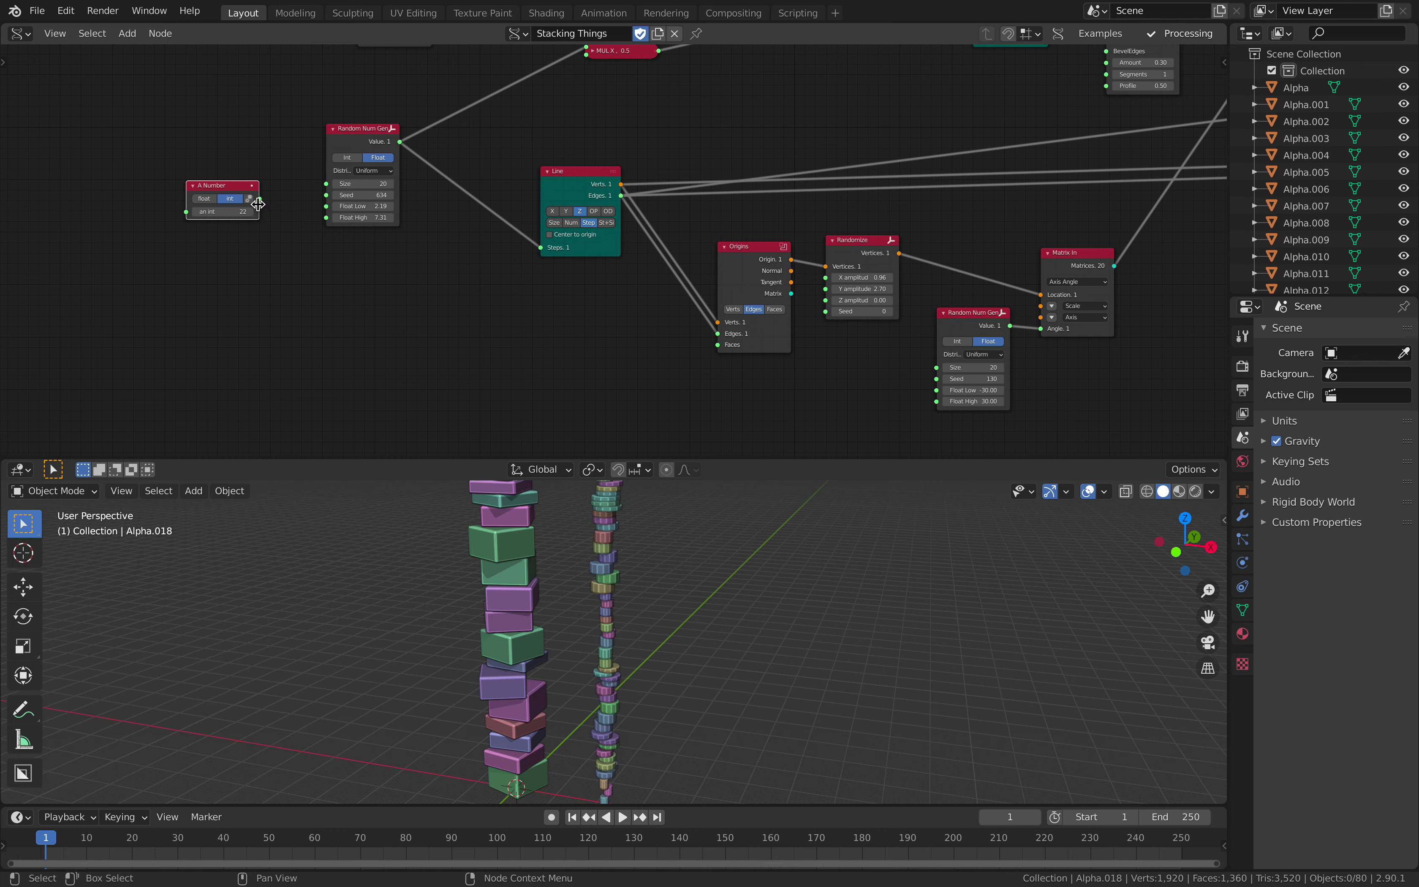
# Link A Number to both Random Num Gen Size inputs and set the Seeds of Randomize to 156 and the angle generator to 204.
pyautogui.moveTo(288, 202); pyautogui.dragTo(1033, 381)
pyautogui.moveTo(862, 311); pyautogui.dragTo(909, 311)
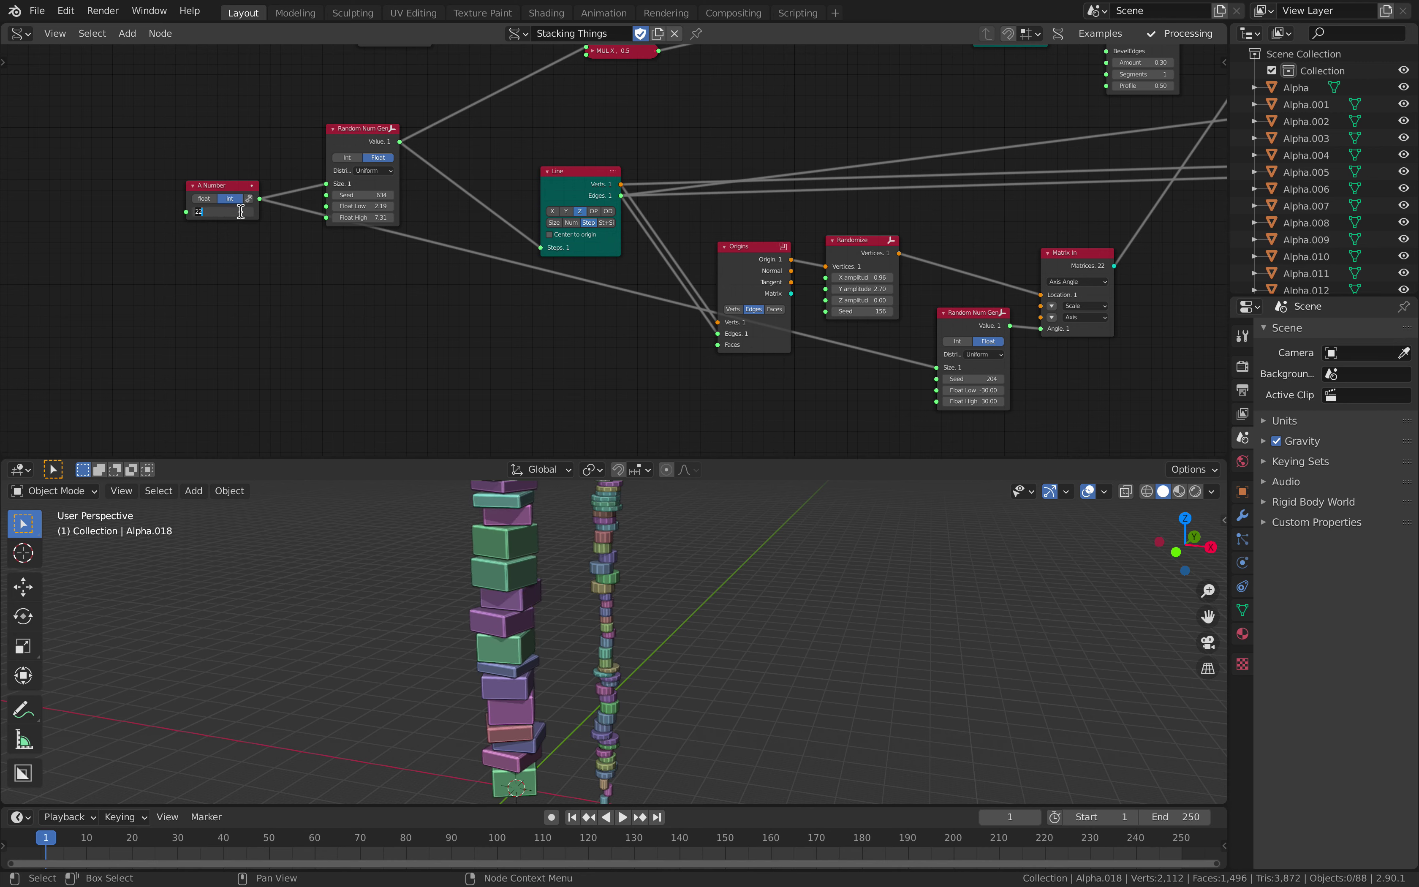
# Try 100, 20 and 5 as the A Number value to compare the stack heights.
pyautogui.press('Return')
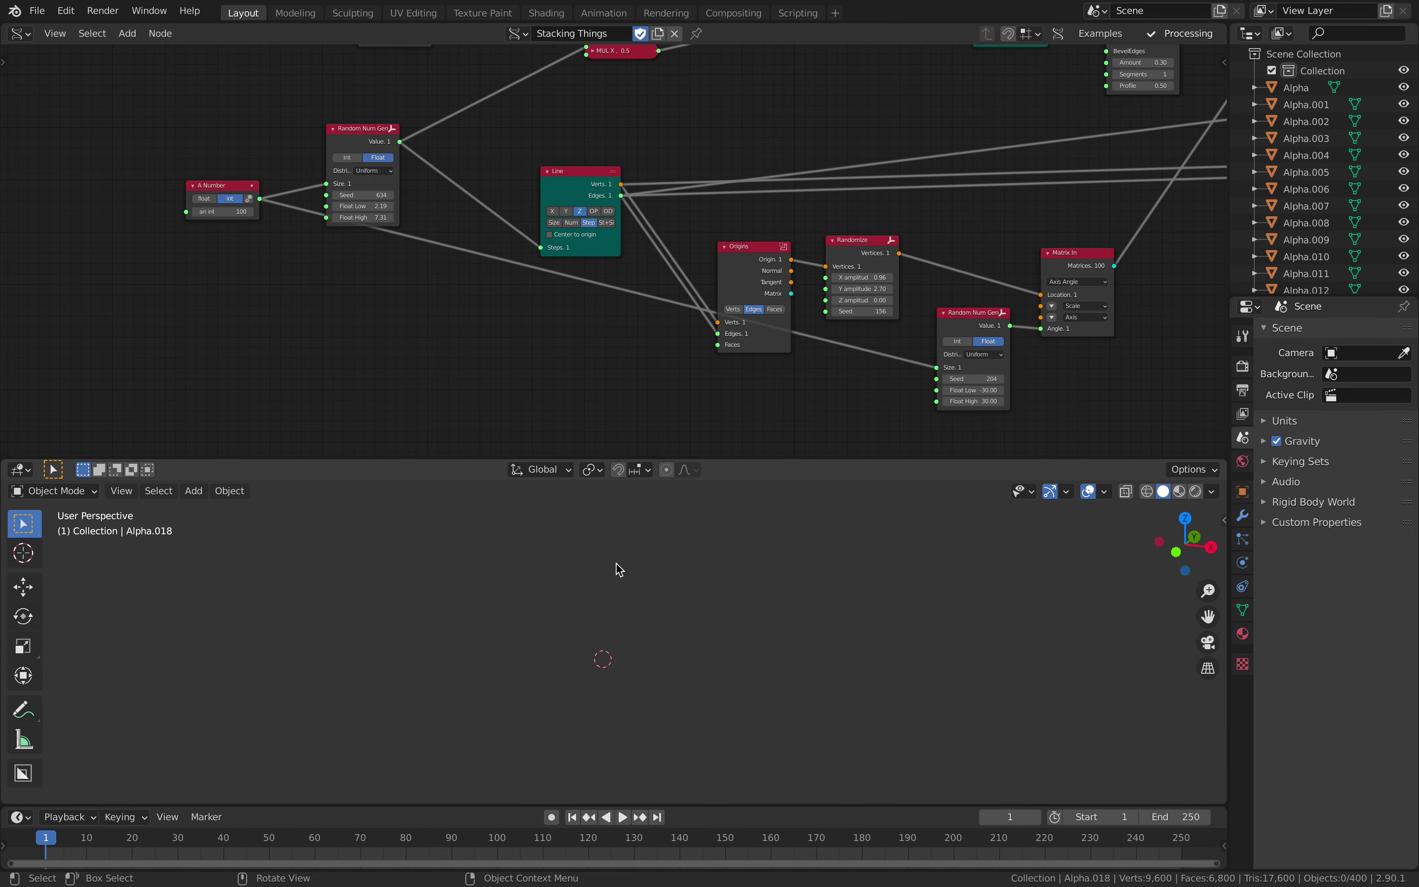
pyautogui.moveTo(617, 606); pyautogui.dragTo(663, 692, button='middle')
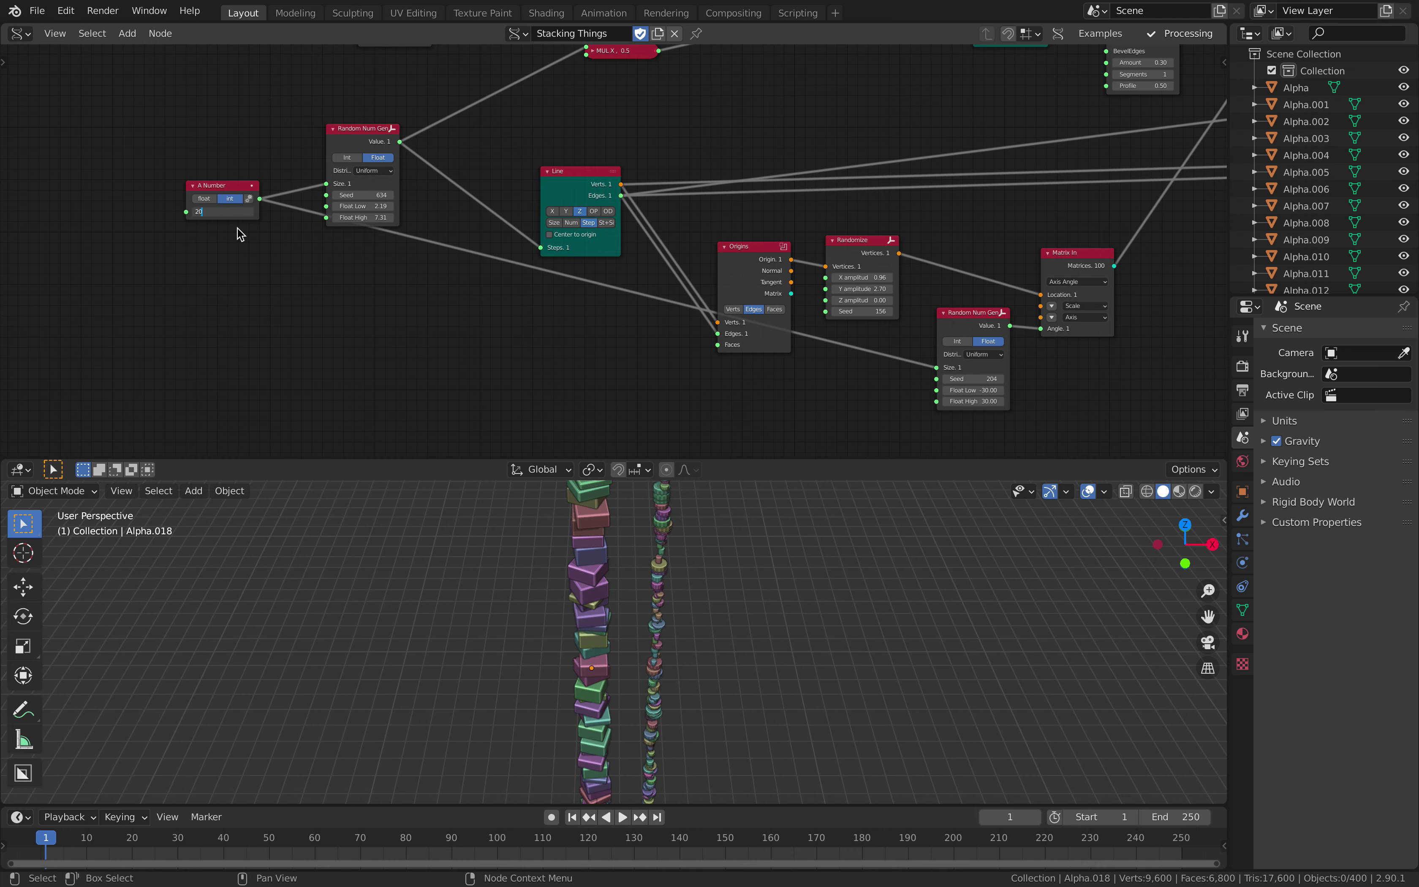
pyautogui.press('Return')
pyautogui.scroll(-1, 245, 242)
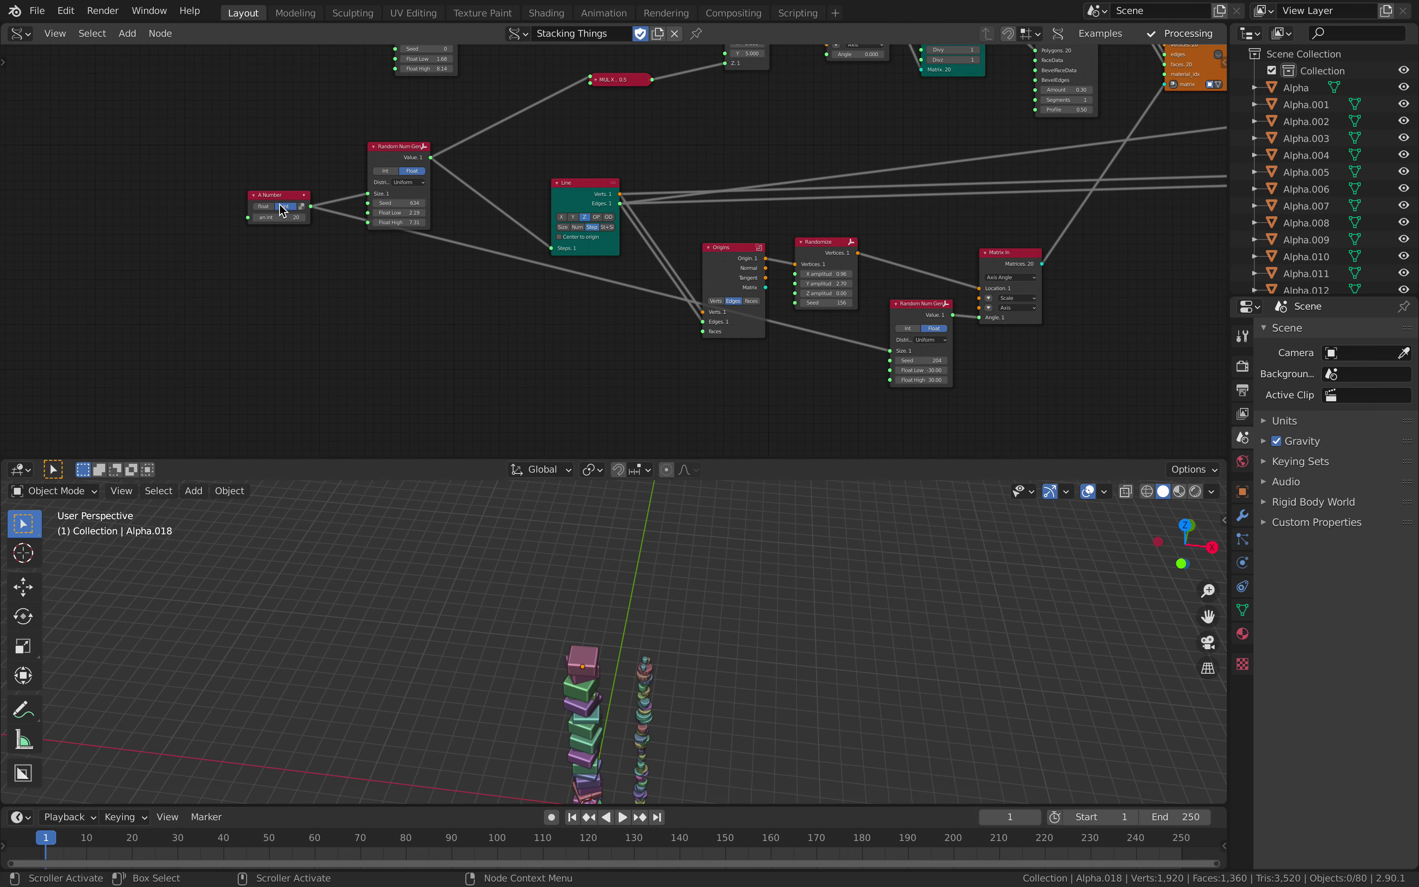
pyautogui.press('Return')
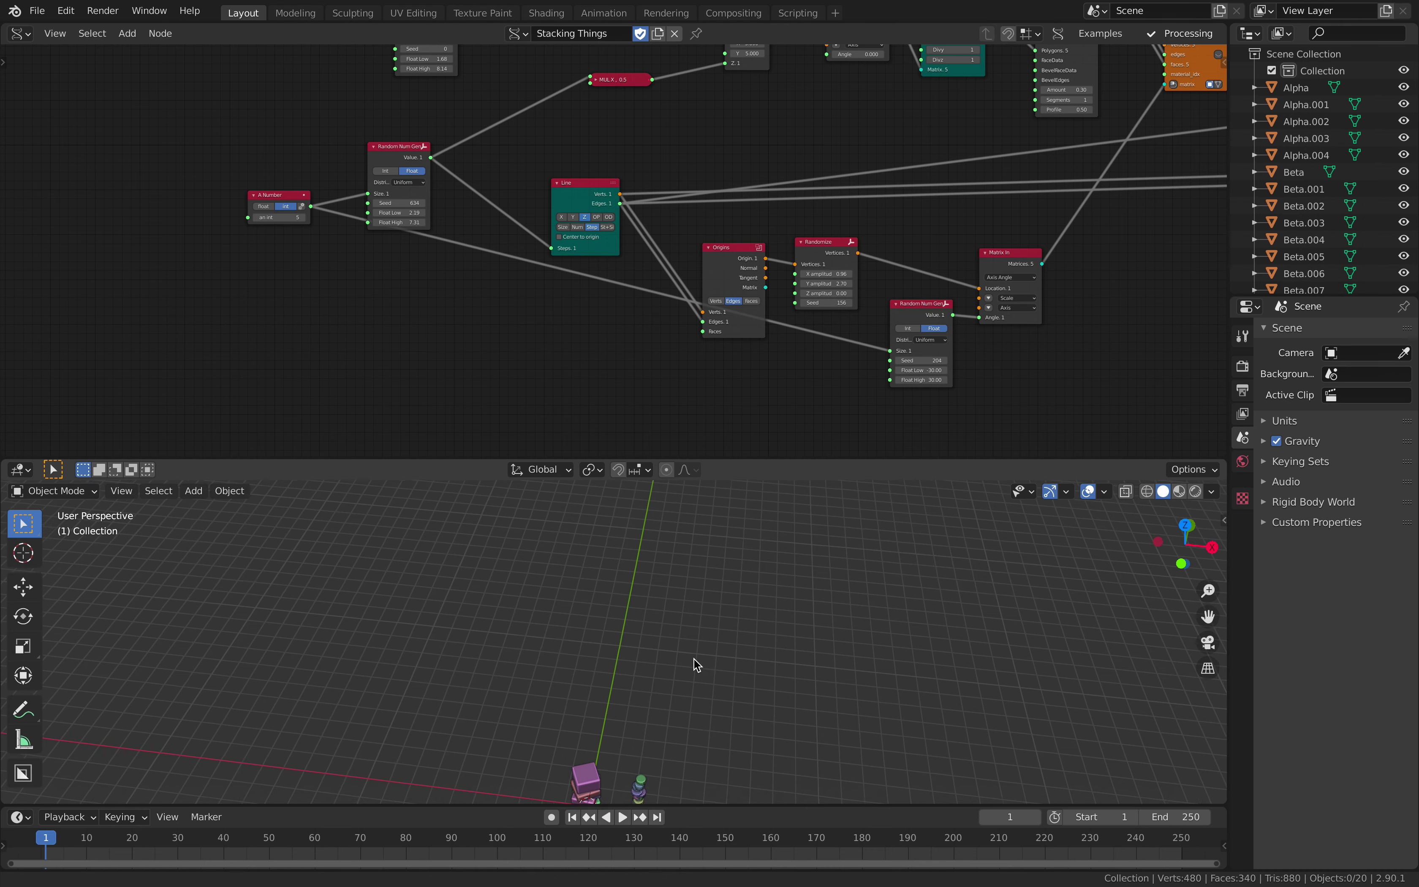
# Enlarge the 3D viewport by shrinking the node editor above it, and frame both stacks.
pyautogui.moveTo(694, 665); pyautogui.dragTo(716, 492, button='middle')
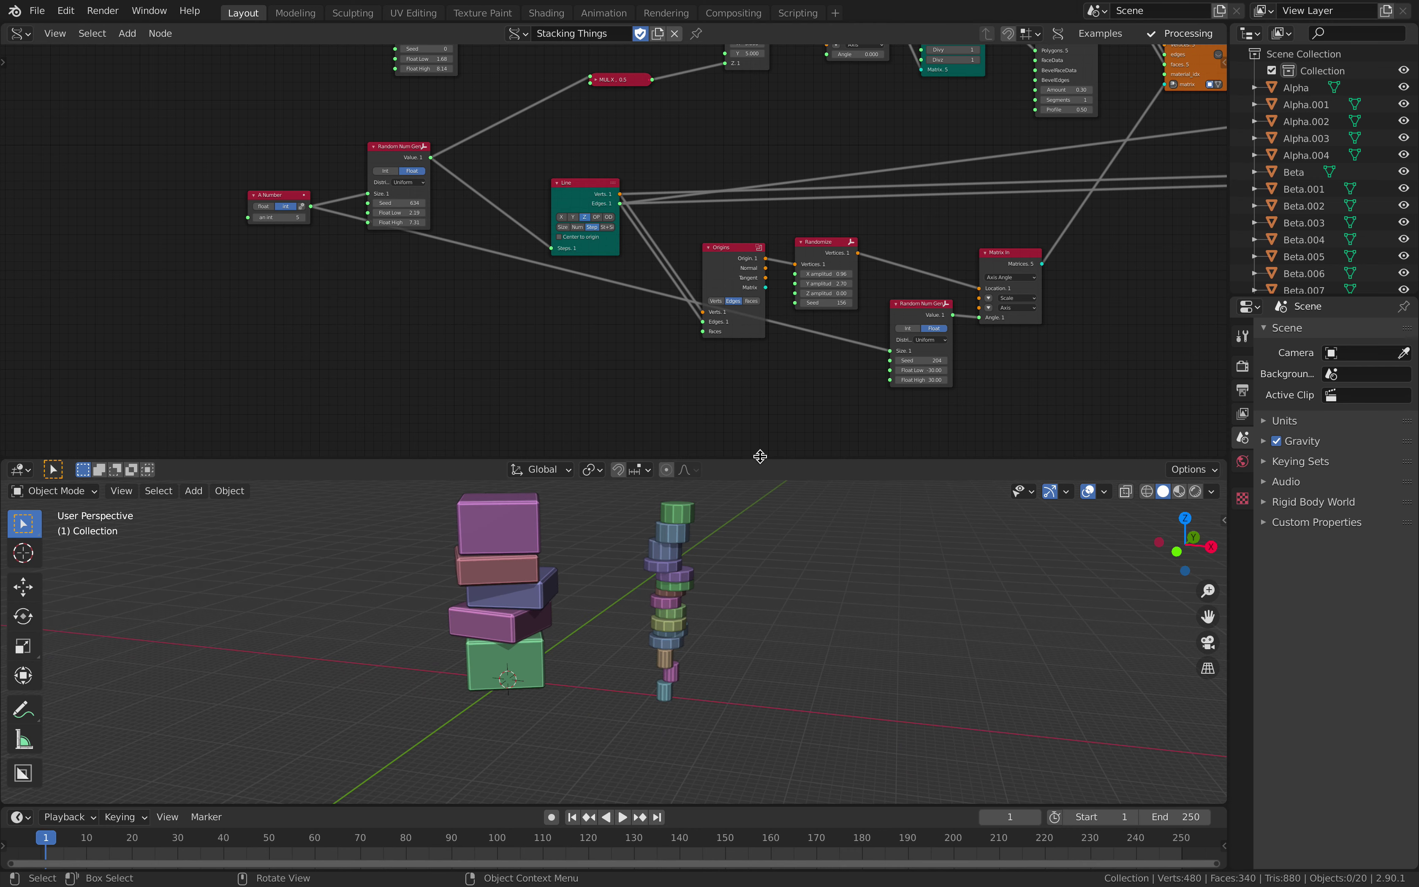
pyautogui.moveTo(760, 456); pyautogui.dragTo(756, 340)
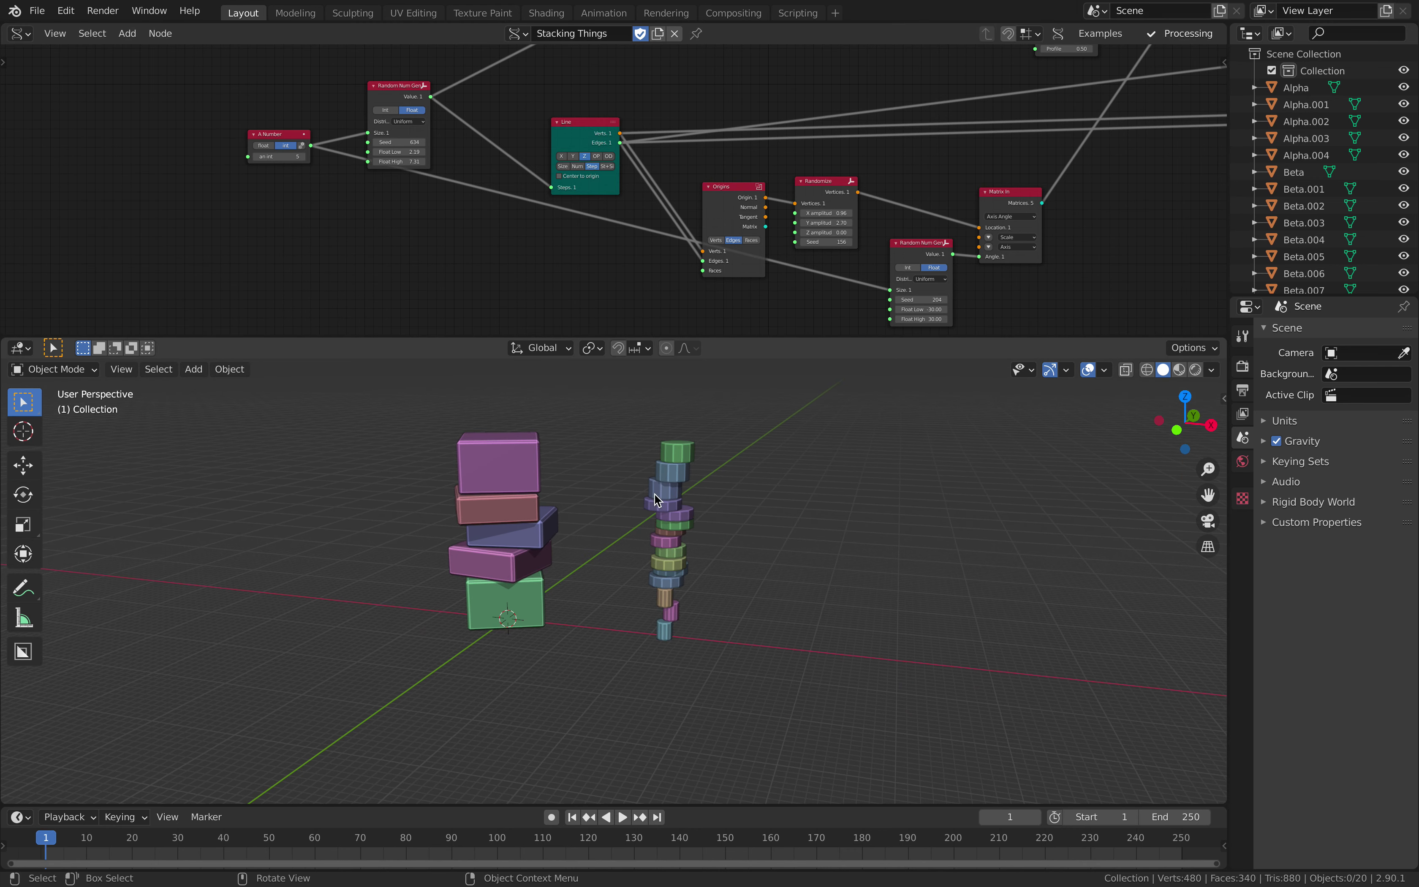
pyautogui.keyDown('shift'); pyautogui.moveTo(564, 451); pyautogui.dragTo(516, 505, button='middle'); pyautogui.keyUp('shift')
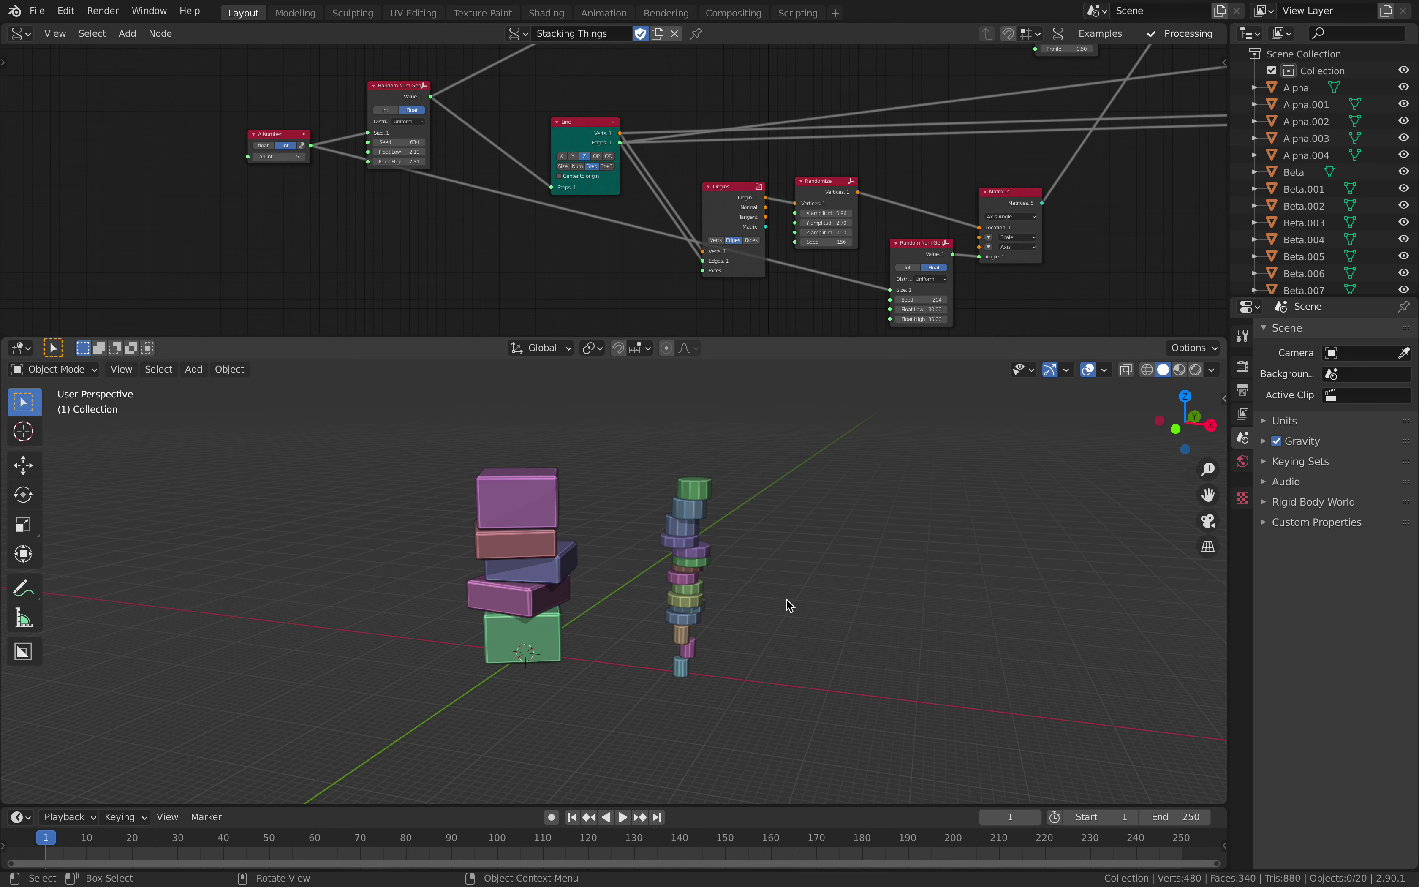
pyautogui.scroll(3, 542, 591)
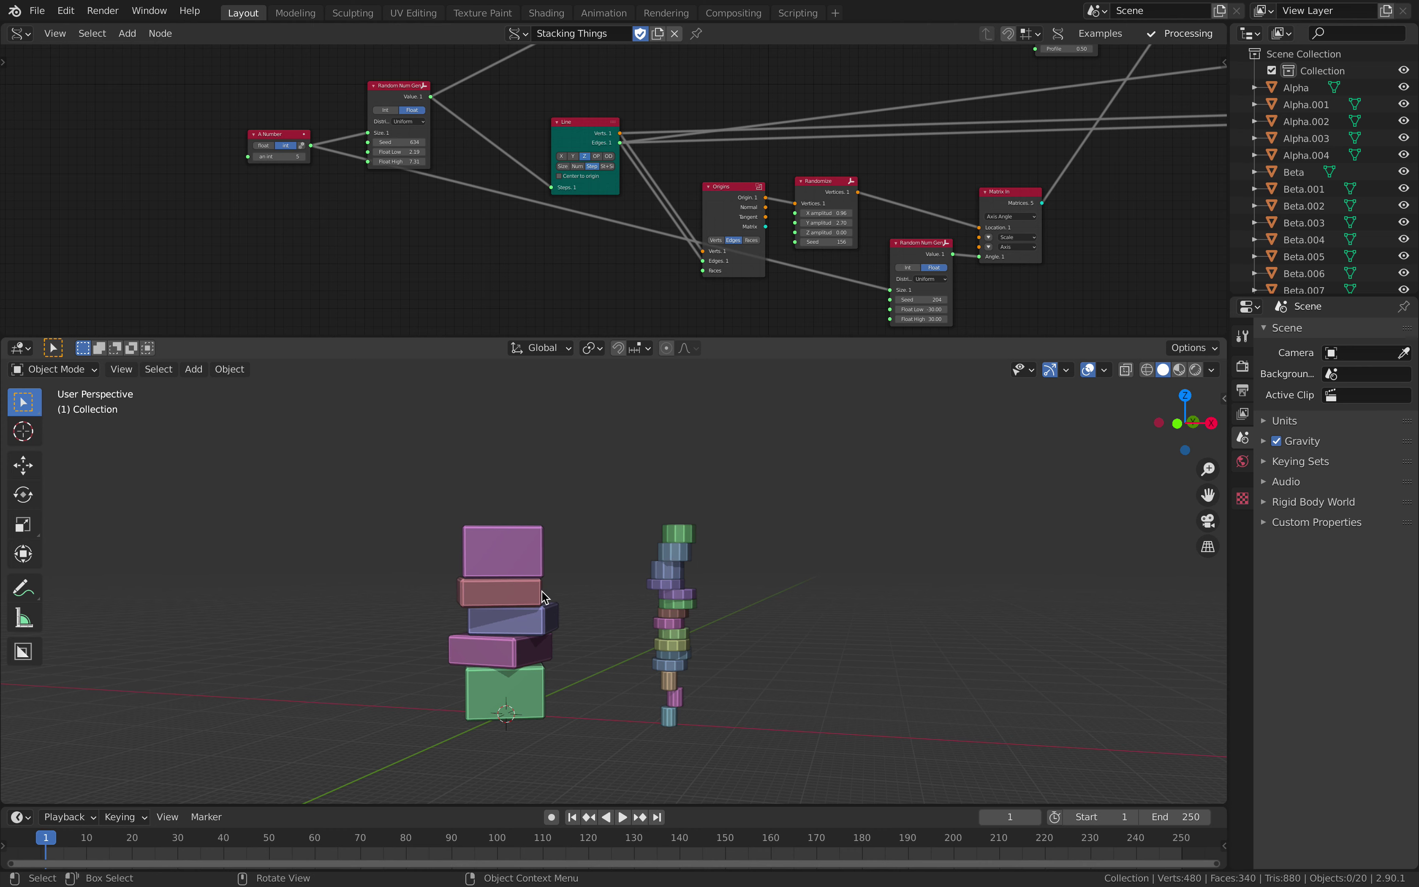
# Raise the A Number value to 8.
pyautogui.moveTo(433, 179); pyautogui.dragTo(429, 201, button='middle')
pyautogui.click(300, 179)
pyautogui.click(299, 179)
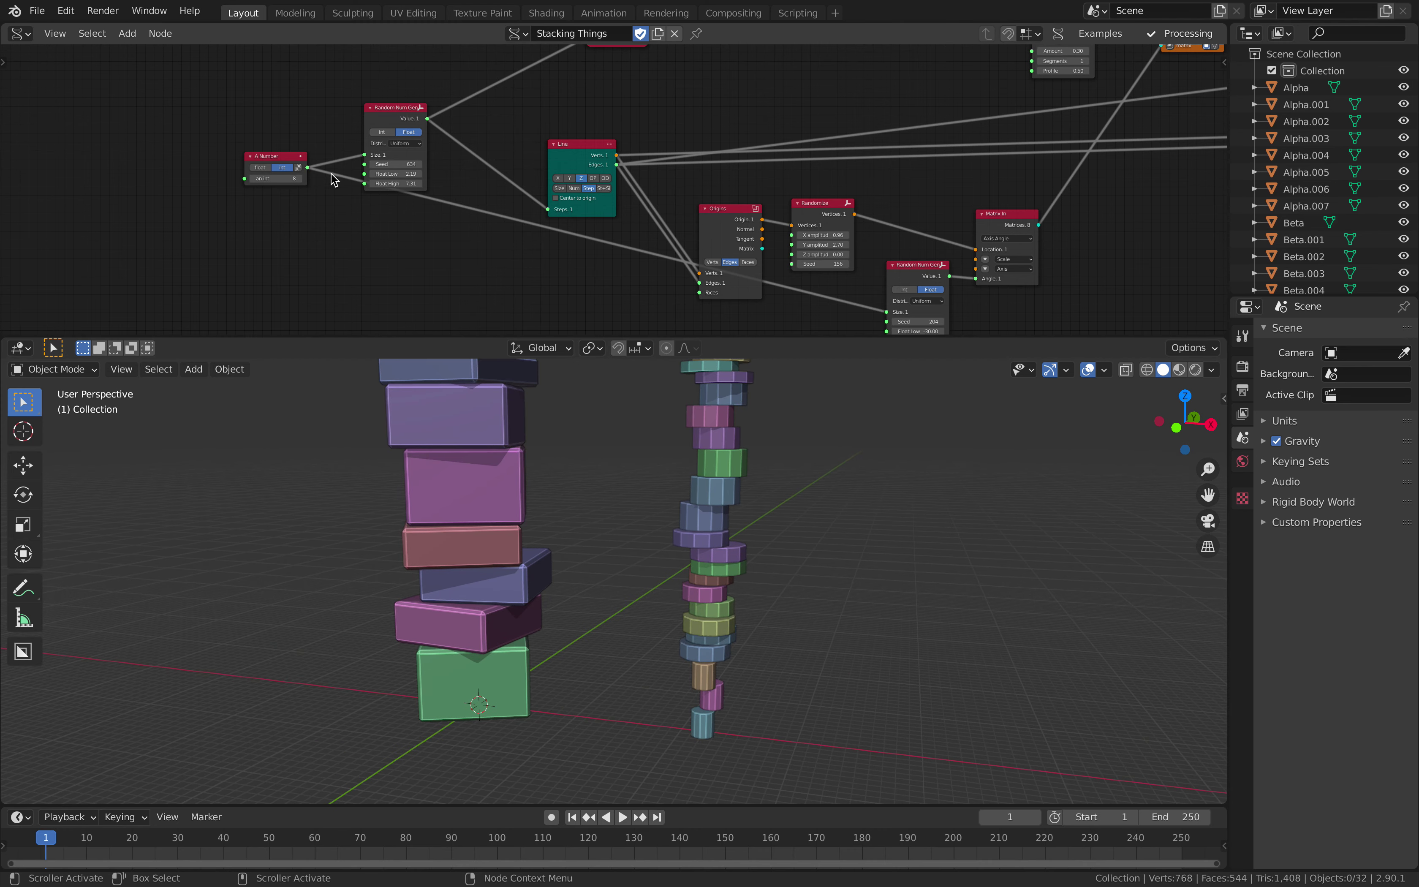
# Set the Seed of the Random Num Gen feeding the Line node to 676.
pyautogui.keyDown('shift'); pyautogui.scroll(5, 331, 179); pyautogui.keyUp('shift')
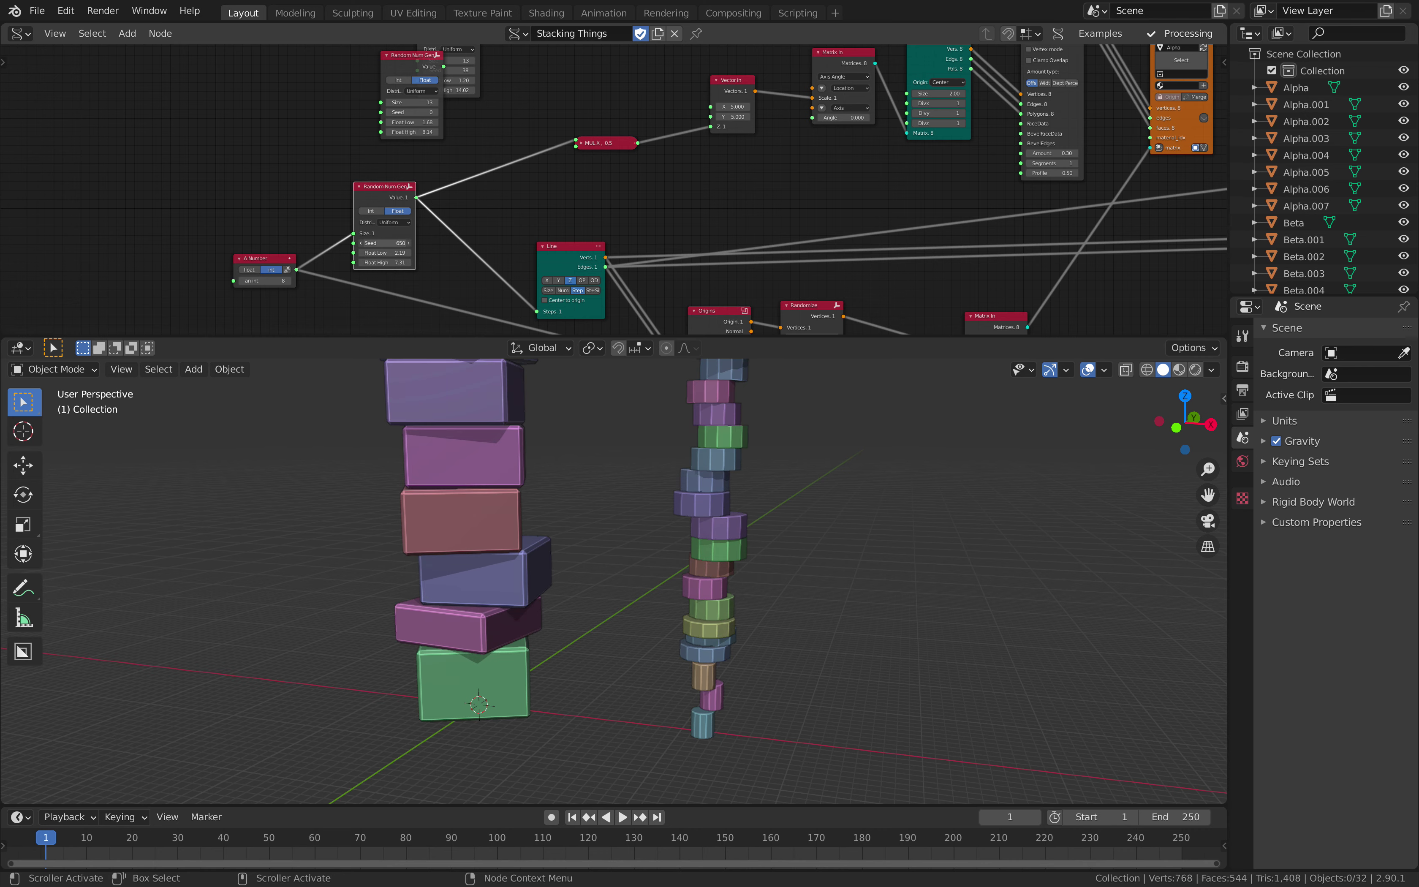
pyautogui.moveTo(384, 243); pyautogui.dragTo(400, 243)
pyautogui.scroll(2, 391, 262)
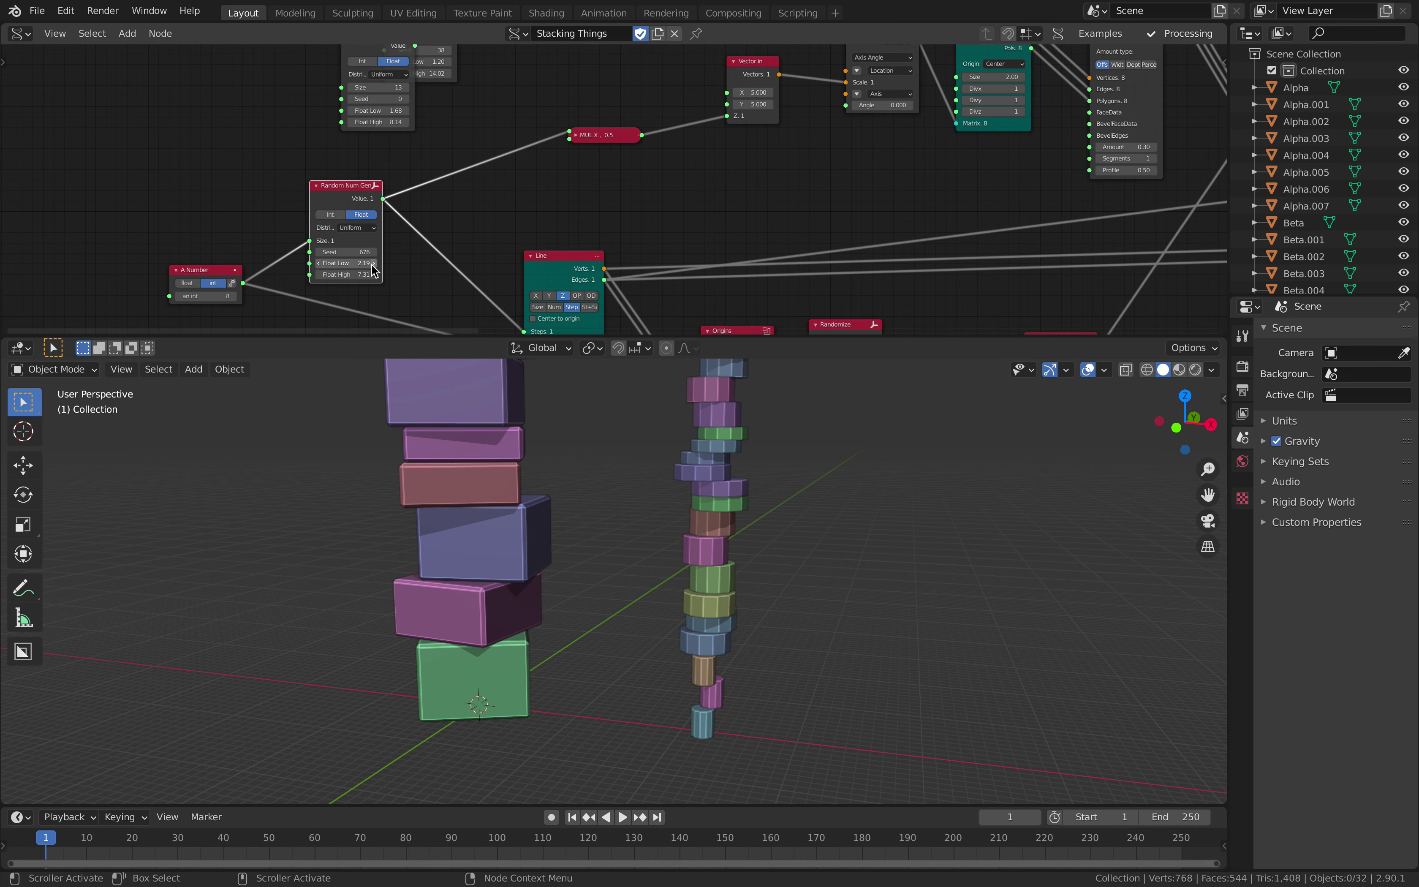
# Set the same generator's Float High to 8.21 and move the Line node up, slightly closer to it.
pyautogui.moveTo(346, 275)
pyautogui.mouseDown()
pyautogui.moveTo(387, 274)
pyautogui.moveTo(367, 274)
pyautogui.mouseUp()
pyautogui.keyDown('shift'); pyautogui.moveTo(661, 486); pyautogui.dragTo(645, 506, button='middle'); pyautogui.keyUp('shift')
pyautogui.moveTo(564, 257); pyautogui.dragTo(548, 222)
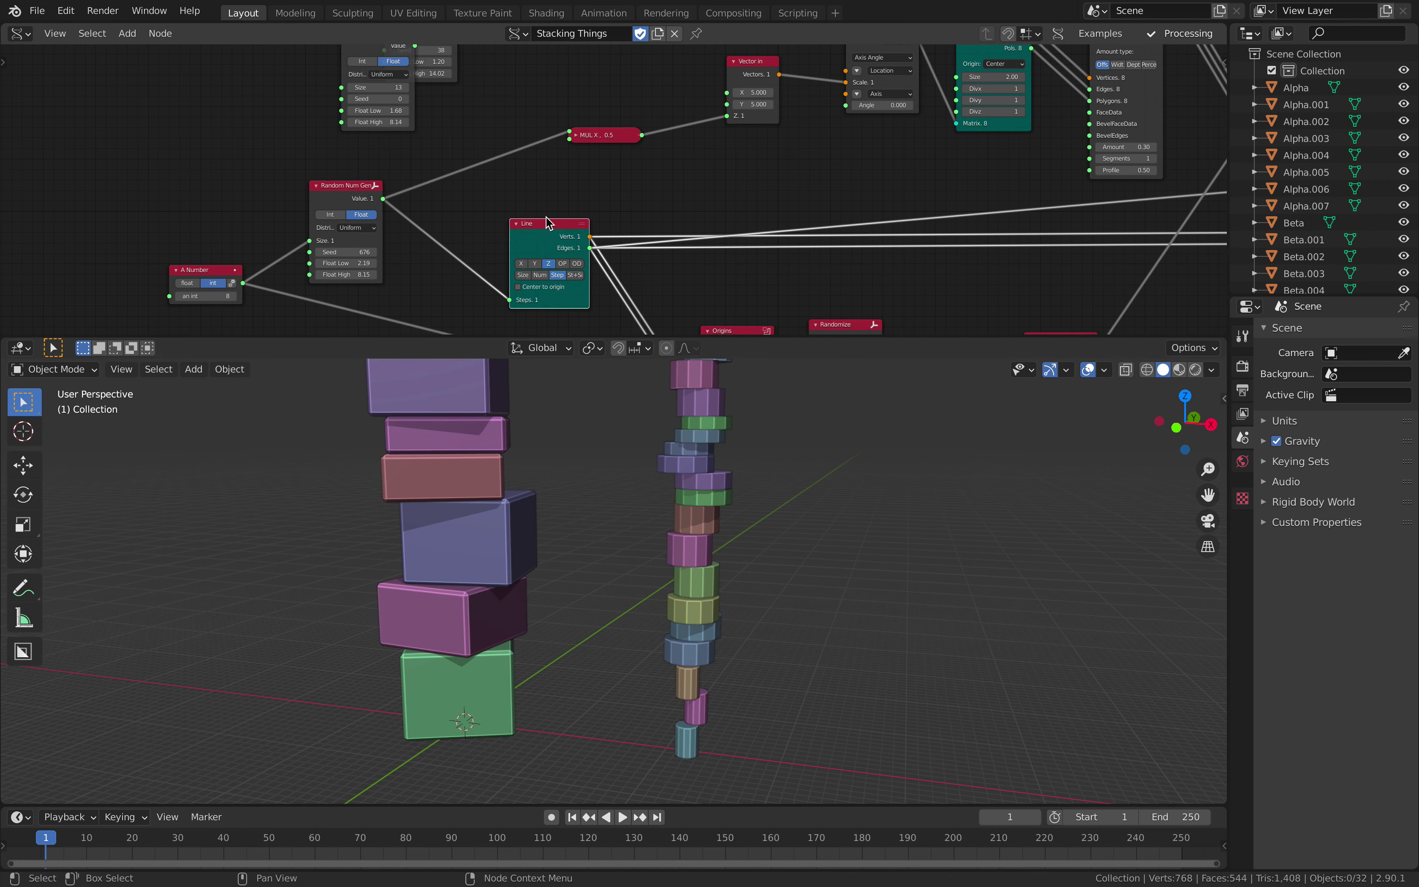
# Try the Y and X directions on the Line node and return it to Z.
pyautogui.scroll(3, 621, 298)
pyautogui.moveTo(624, 303); pyautogui.dragTo(640, 200, button='middle')
pyautogui.scroll(1, 639, 199)
pyautogui.click(514, 177)
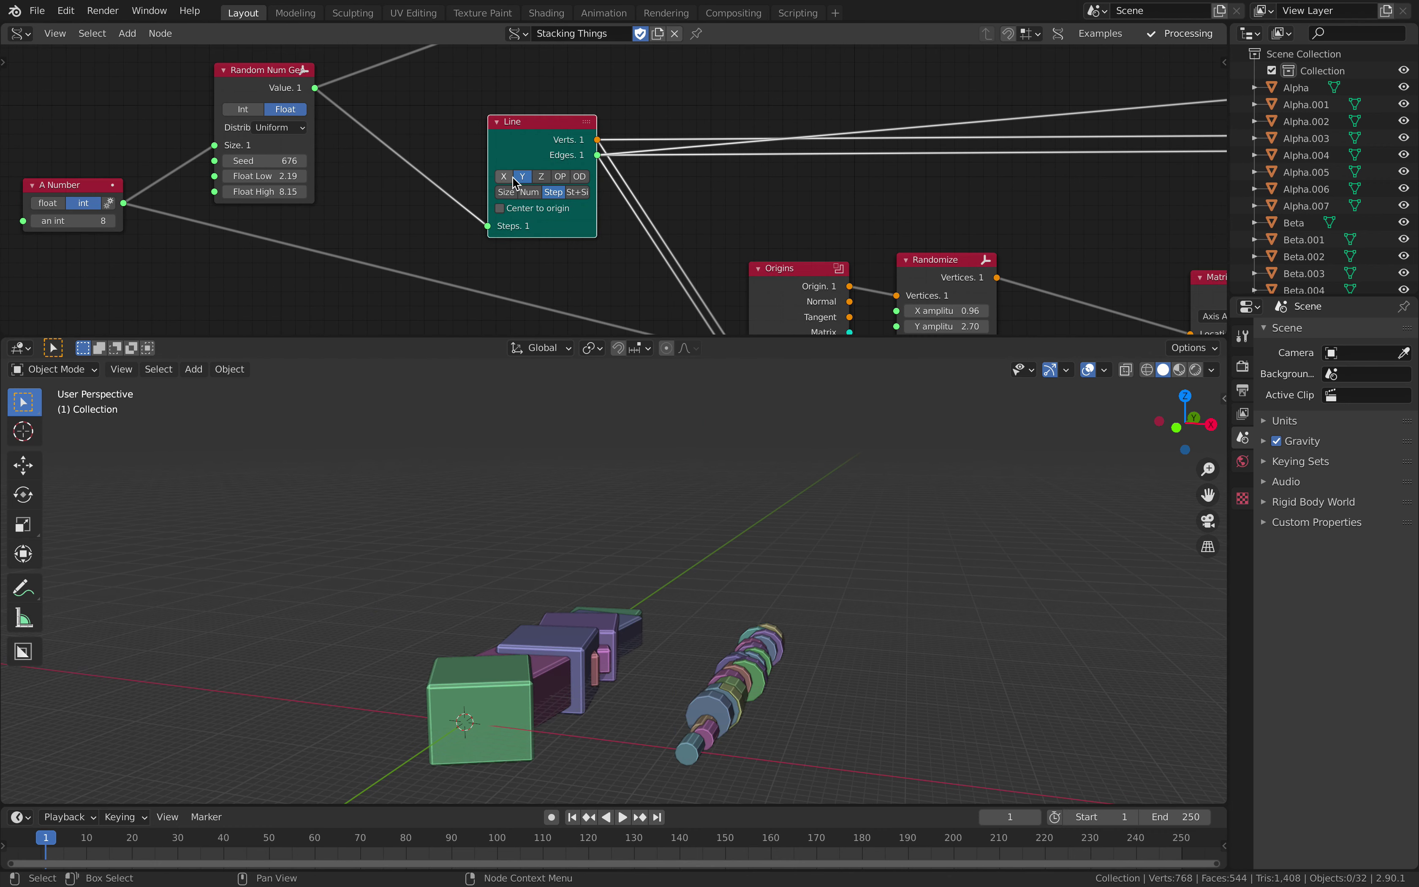
pyautogui.click(505, 176)
pyautogui.click(521, 176)
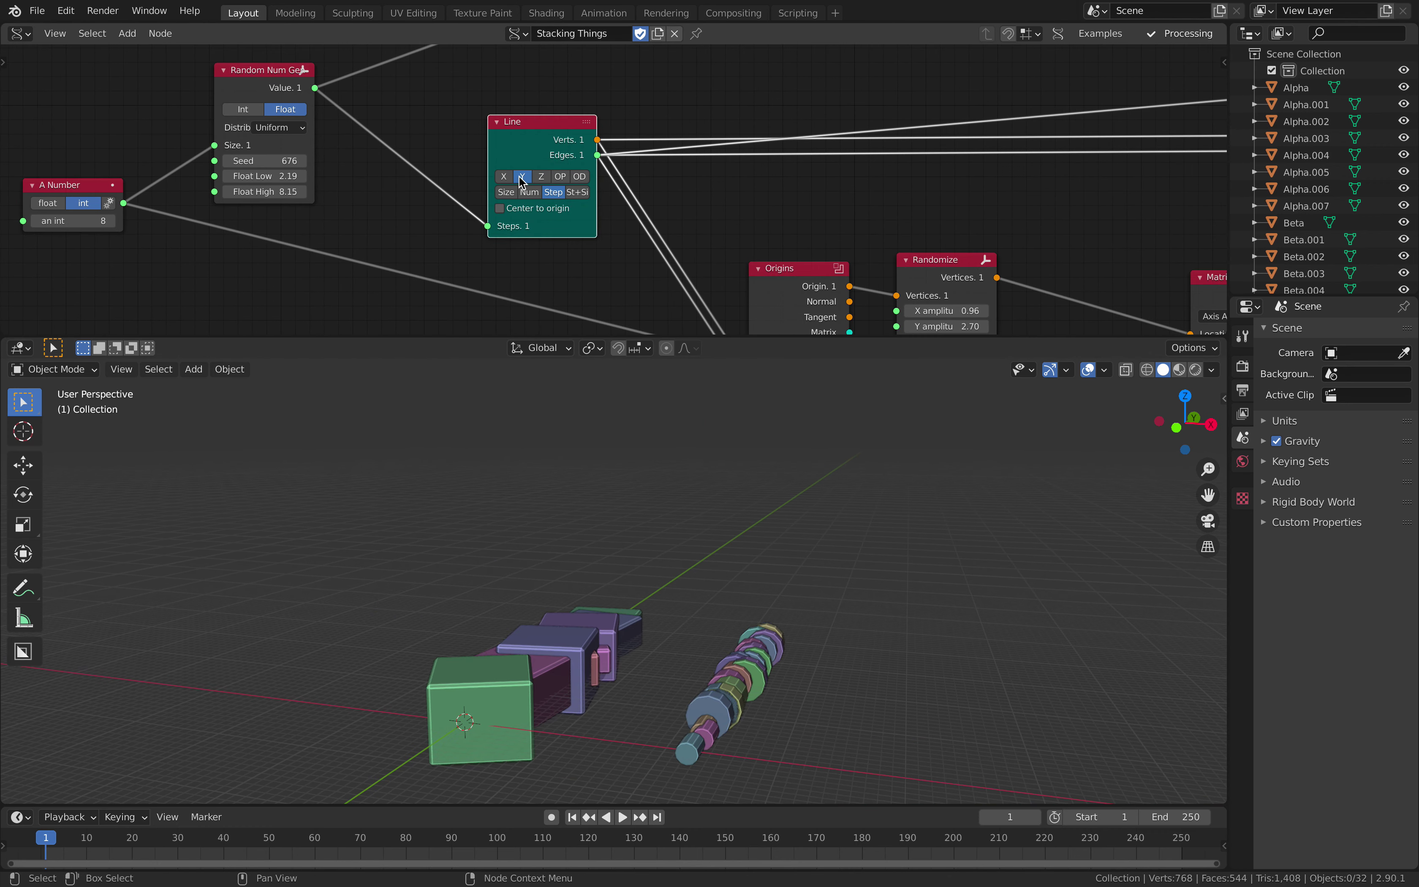
pyautogui.click(541, 177)
pyautogui.scroll(1, 595, 519)
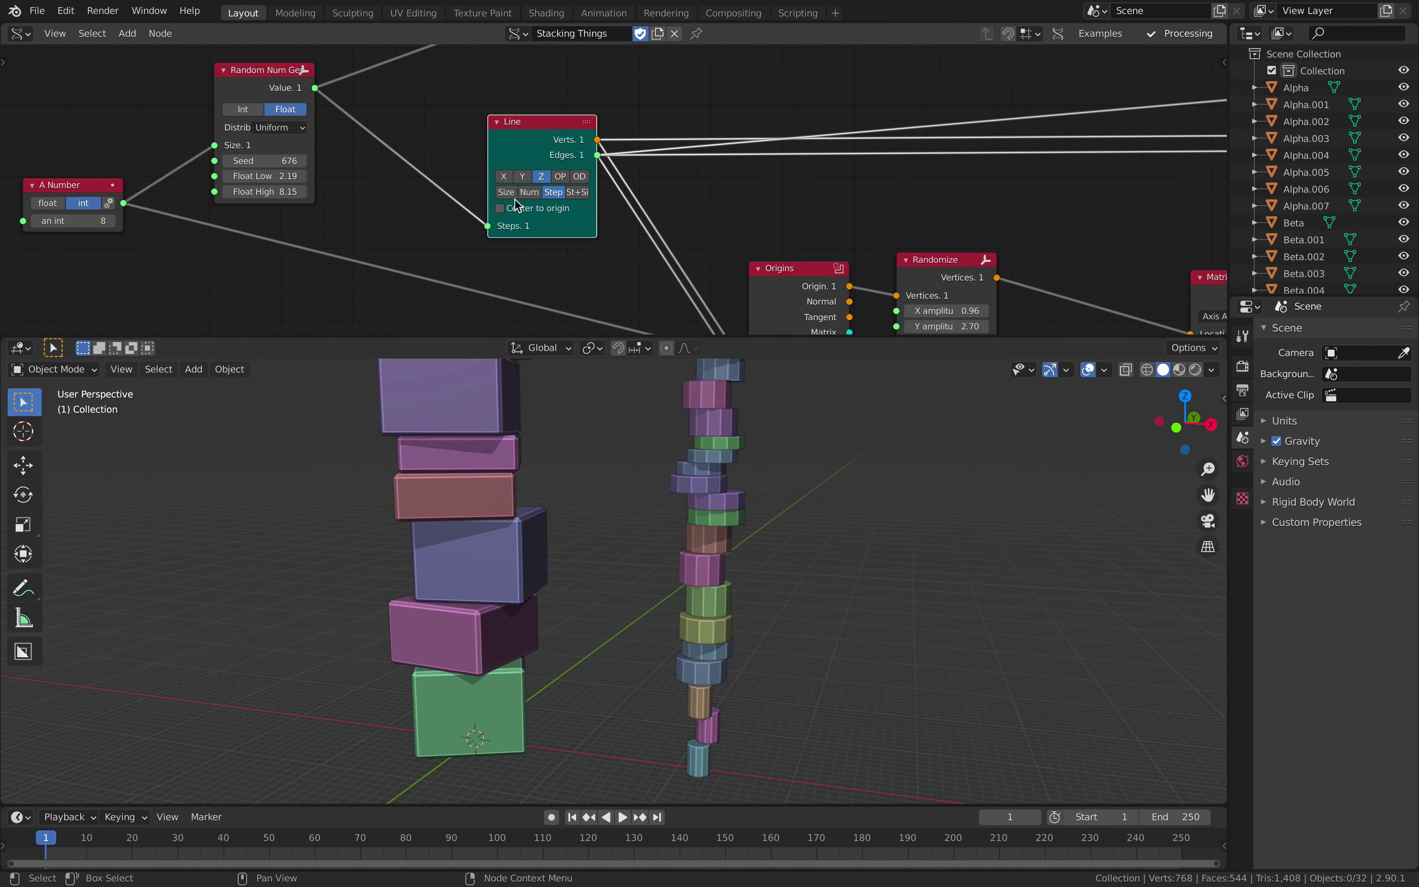
# Move the lower unconnected Random Num Gen slightly left, and link the upper generator to X and the lower one to Y of Vector in.
pyautogui.scroll(-6, 514, 198)
pyautogui.moveTo(582, 110); pyautogui.dragTo(556, 224, button='middle')
pyautogui.scroll(2, 487, 179)
pyautogui.moveTo(370, 85); pyautogui.dragTo(385, 153, button='middle')
pyautogui.moveTo(383, 153); pyautogui.dragTo(349, 154)
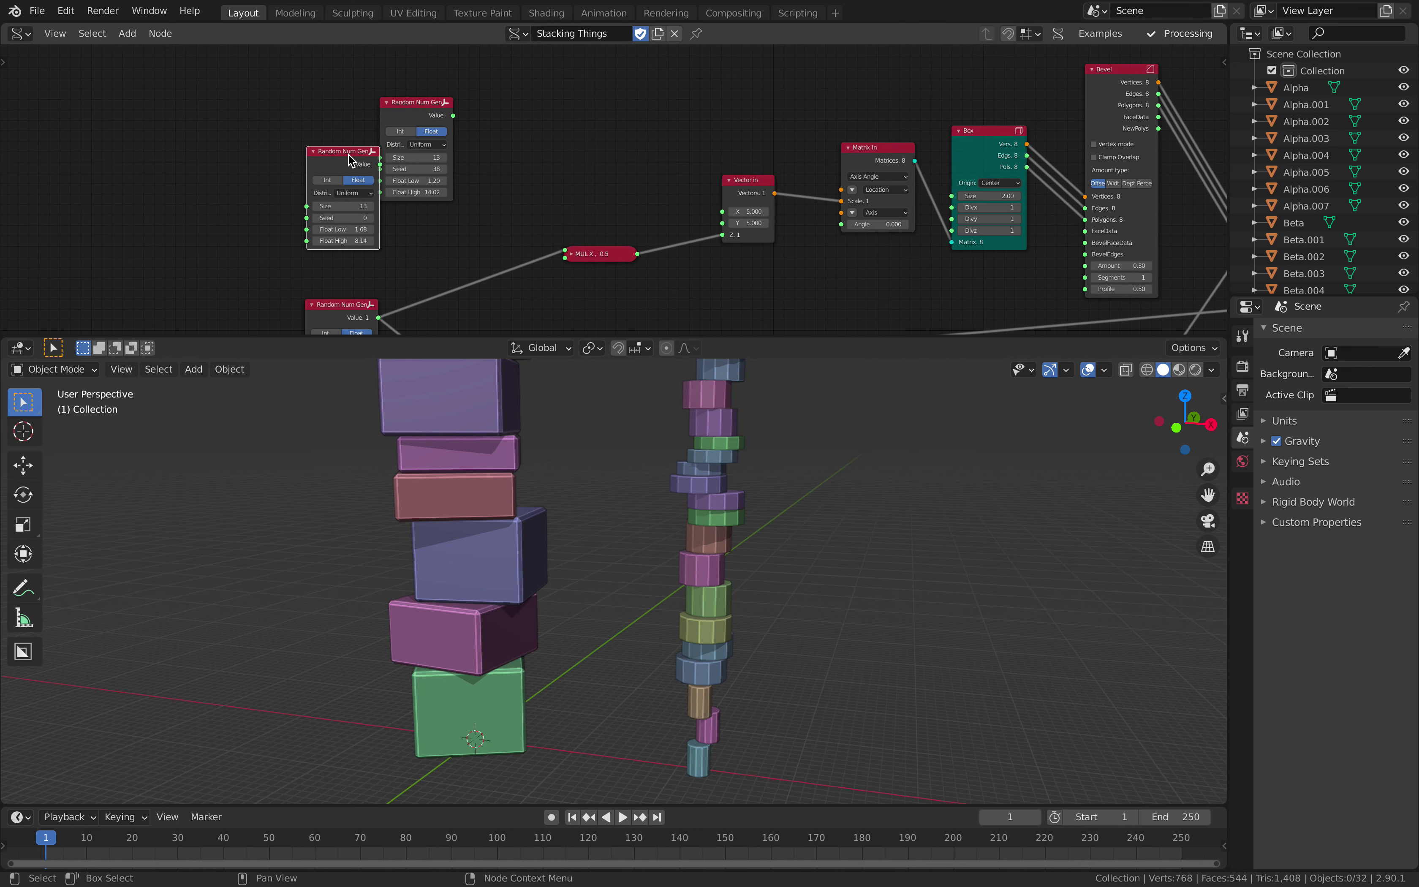
pyautogui.moveTo(397, 104); pyautogui.dragTo(732, 213)
pyautogui.scroll(1, 458, 111)
pyautogui.moveTo(361, 162); pyautogui.dragTo(731, 225)
# Set the Seed of the Random Num Gen feeding the X input to 64 and check the boxes.
pyautogui.moveTo(685, 556); pyautogui.dragTo(734, 540, button='middle')
pyautogui.moveTo(417, 144); pyautogui.dragTo(457, 144)
pyautogui.scroll(-3, 547, 563)
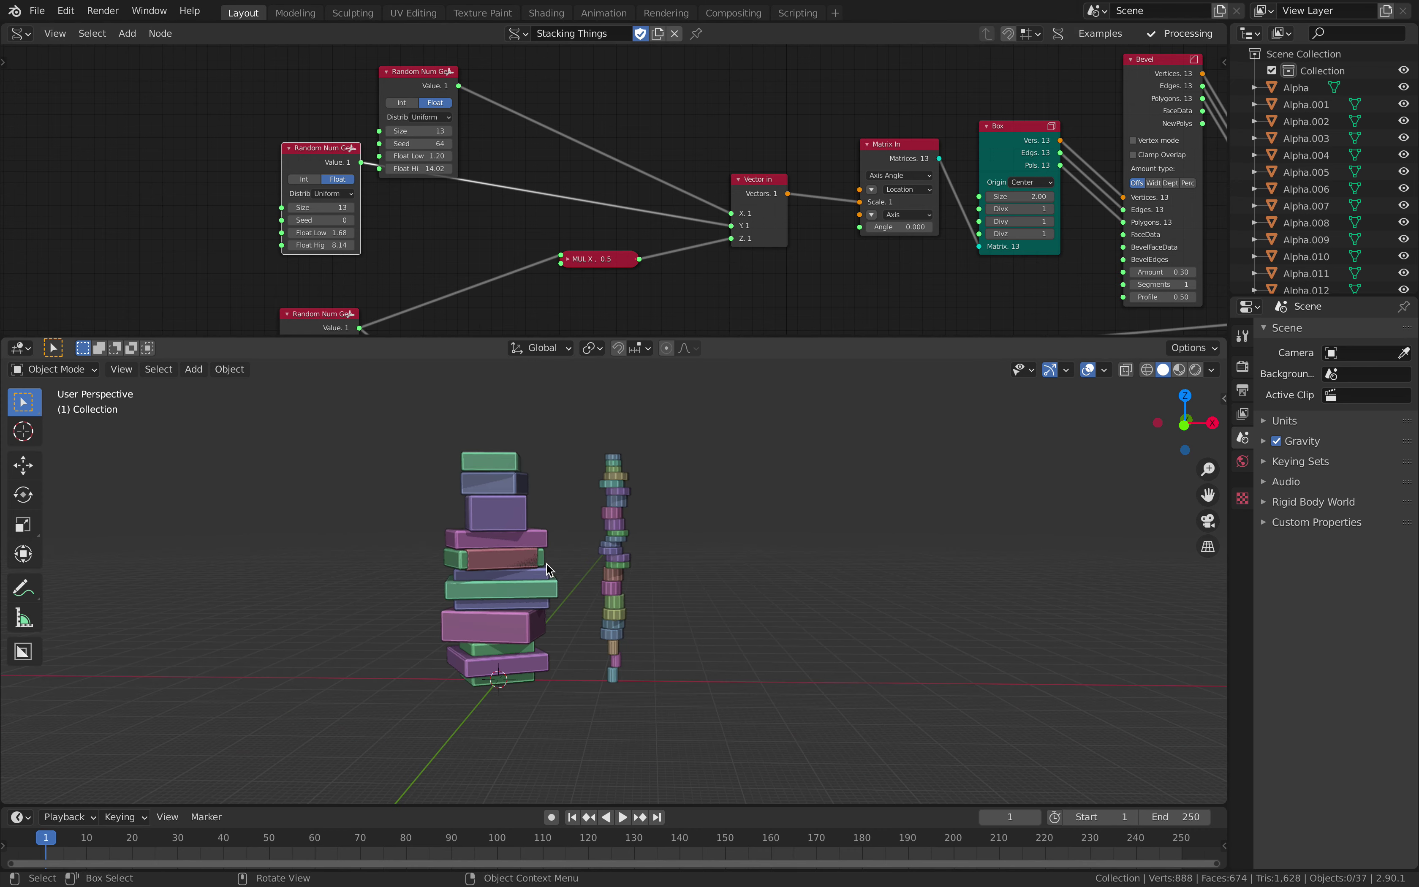
pyautogui.moveTo(547, 563); pyautogui.dragTo(624, 572, button='middle')
# Link the A Number output to the Size inputs of both Random Num Gen nodes driving the box X and Y dimensions.
pyautogui.moveTo(430, 284); pyautogui.dragTo(599, 158, button='middle')
pyautogui.moveTo(315, 182); pyautogui.dragTo(345, 241, button='middle')
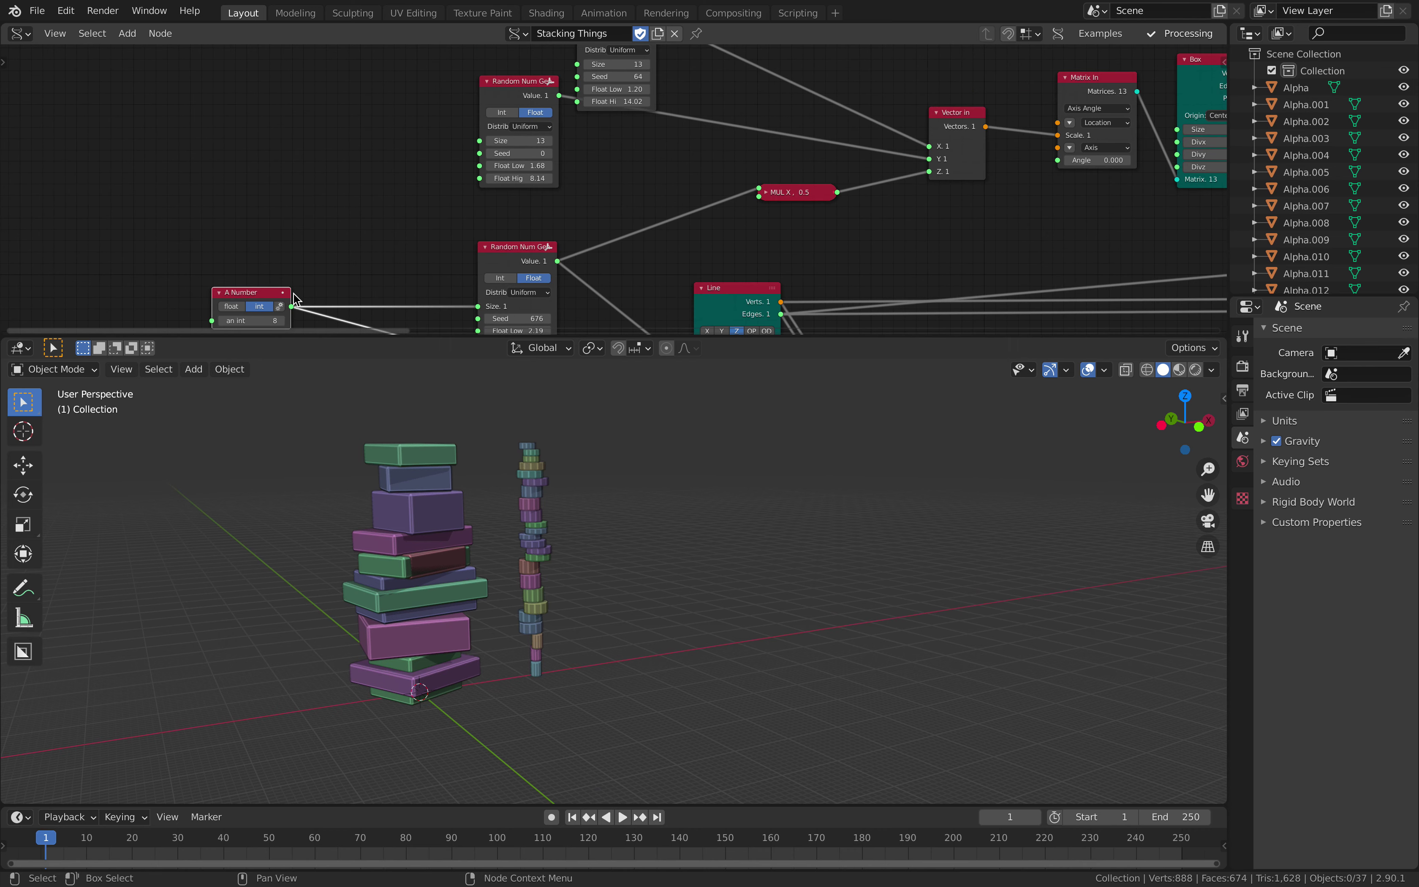
pyautogui.moveTo(291, 307); pyautogui.dragTo(479, 141)
pyautogui.moveTo(422, 137); pyautogui.dragTo(416, 152, button='middle')
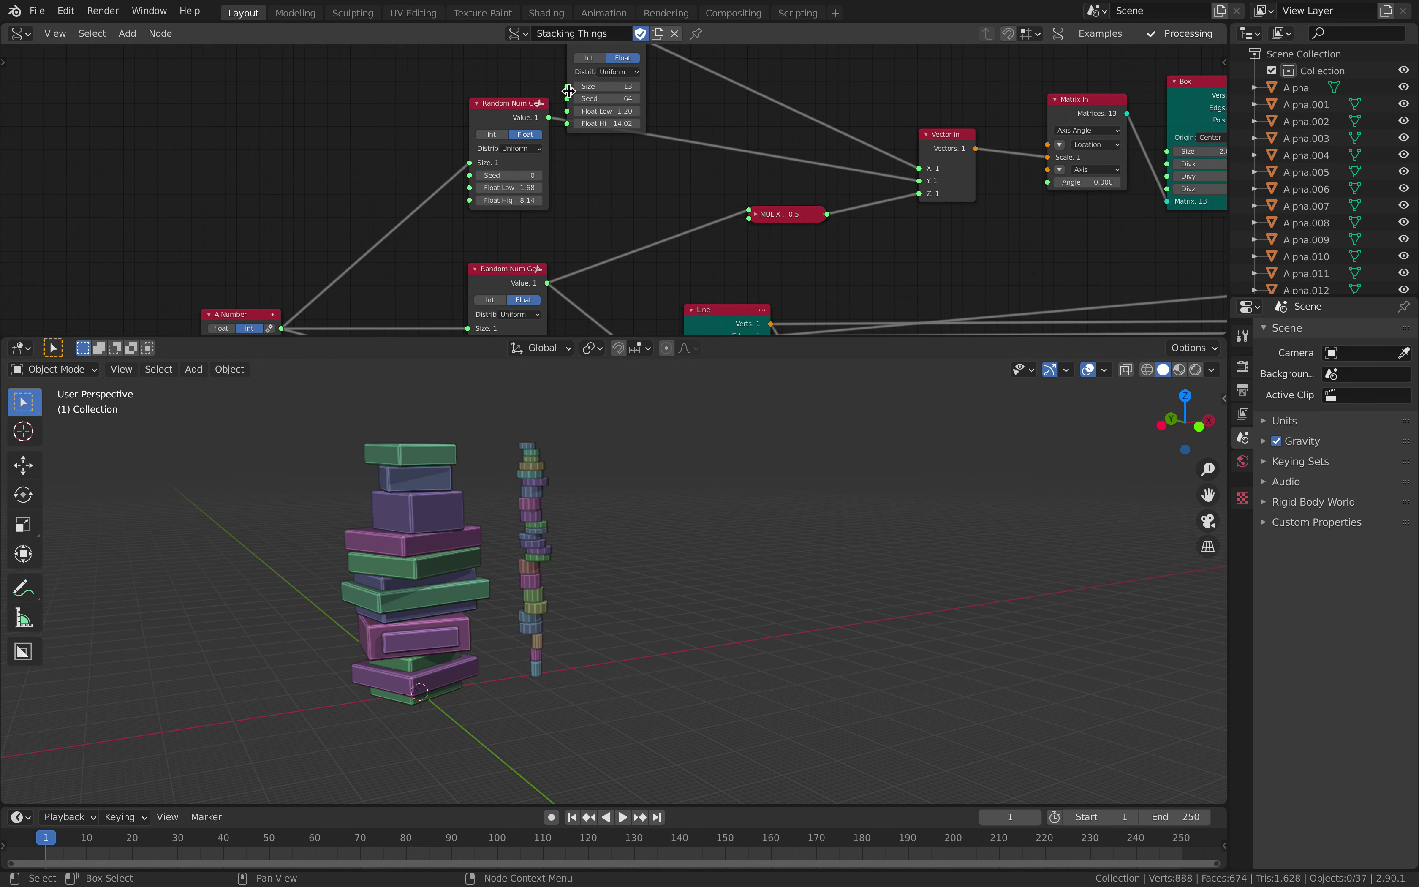
pyautogui.moveTo(573, 79); pyautogui.dragTo(287, 322)
# Set the A Number value to 12 and raise it further to 14.
pyautogui.moveTo(264, 267); pyautogui.dragTo(342, 194, button='middle')
pyautogui.scroll(3, 341, 194)
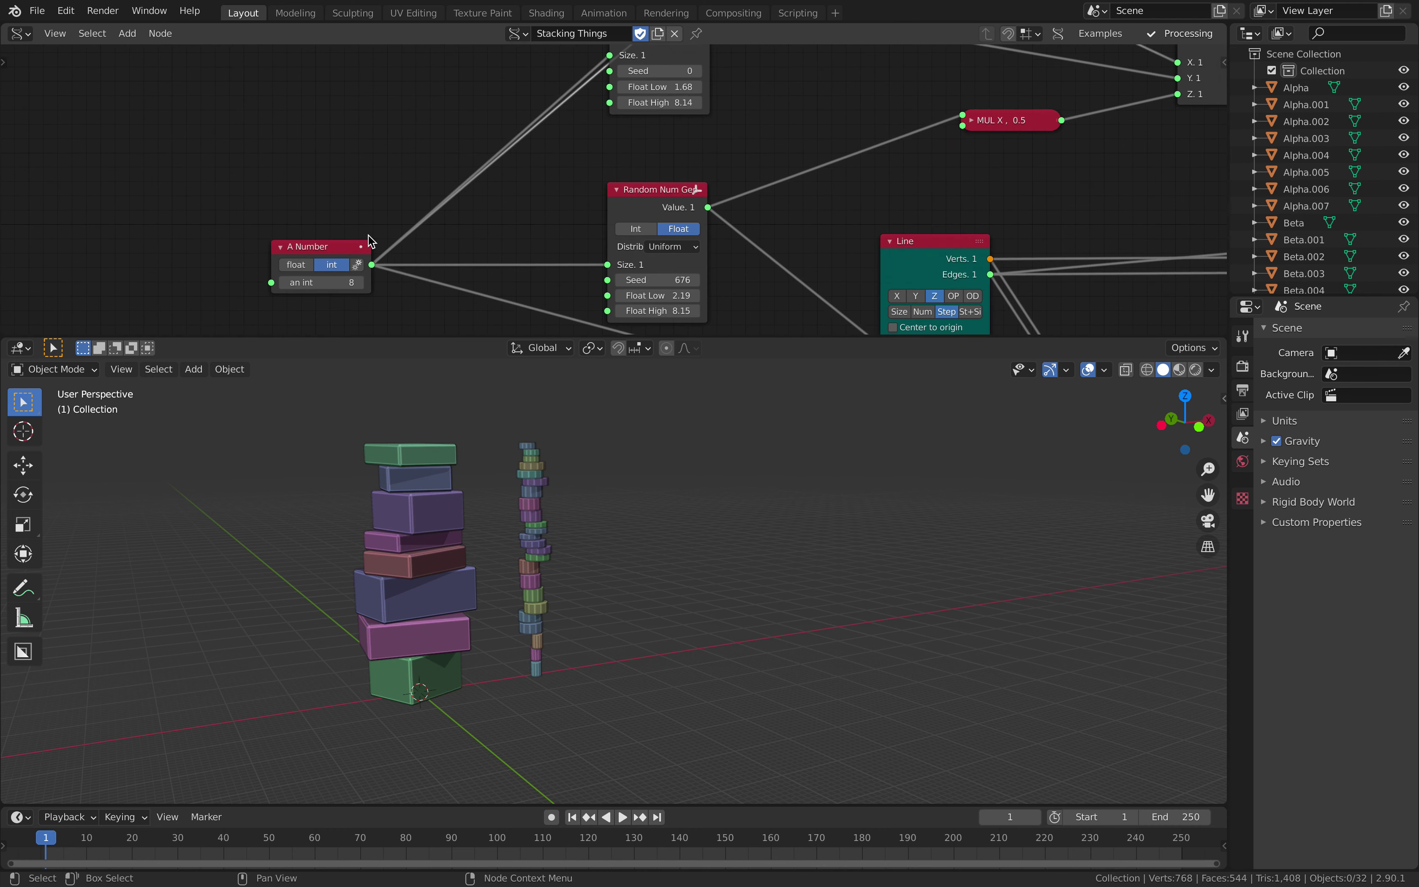
pyautogui.moveTo(326, 280); pyautogui.dragTo(332, 280)
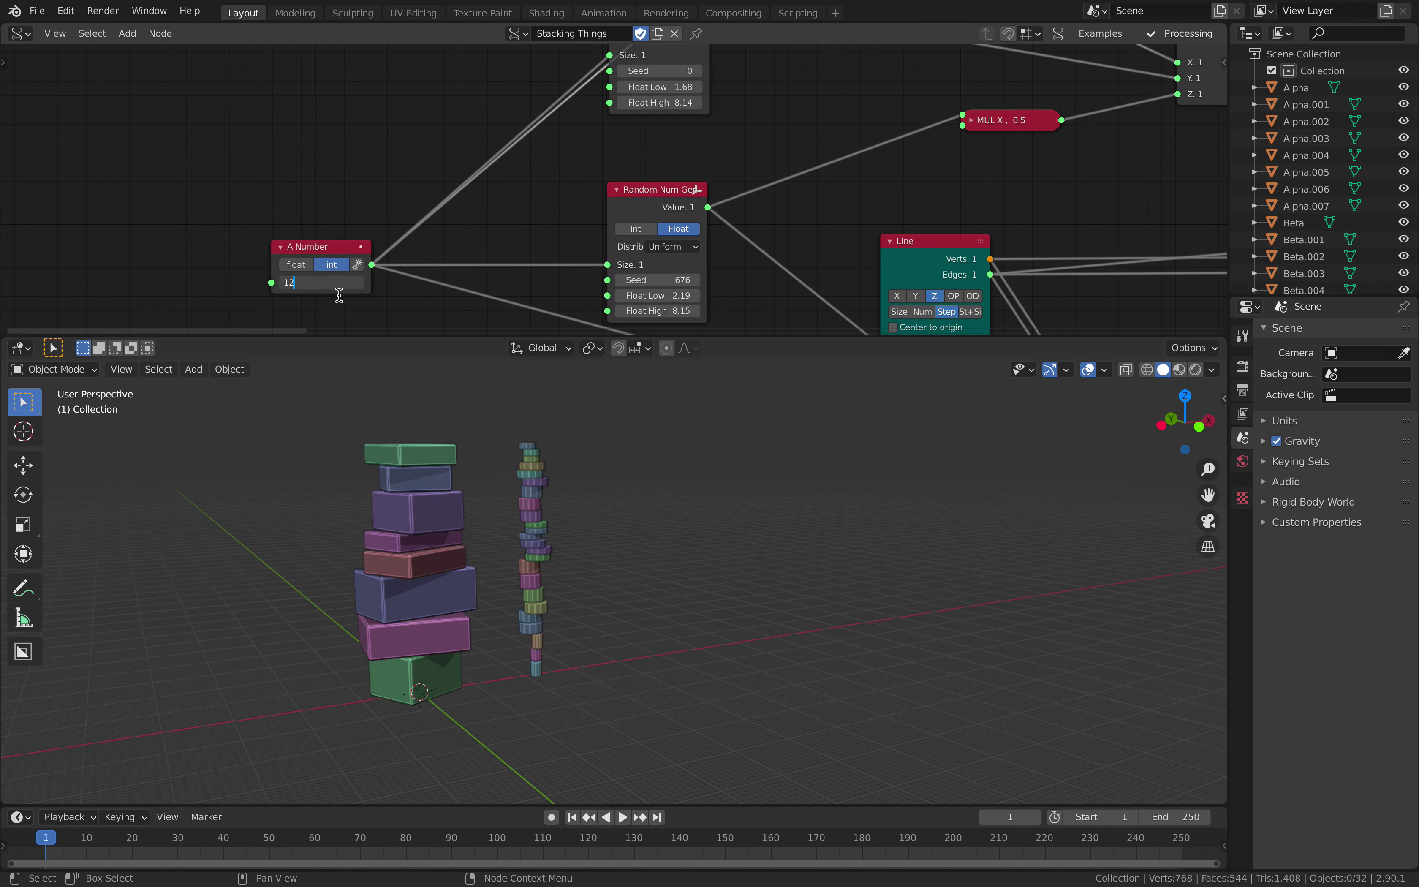
pyautogui.press('Return')
pyautogui.click(360, 282)
pyautogui.click(360, 282)
# Set the Float Low of the Random Num Gen driving the box Y dimension to 5.46.
pyautogui.scroll(-1, 474, 446)
pyautogui.keyDown('shift'); pyautogui.moveTo(475, 446); pyautogui.dragTo(543, 580, button='middle'); pyautogui.keyUp('shift')
pyautogui.moveTo(542, 581); pyautogui.dragTo(484, 592, button='middle')
pyautogui.moveTo(587, 215); pyautogui.dragTo(570, 288, button='middle')
pyautogui.moveTo(666, 160); pyautogui.dragTo(681, 160)
pyautogui.moveTo(586, 557); pyautogui.dragTo(627, 550, button='middle')
# Save the current file with the updated stacks.
pyautogui.click(627, 551)
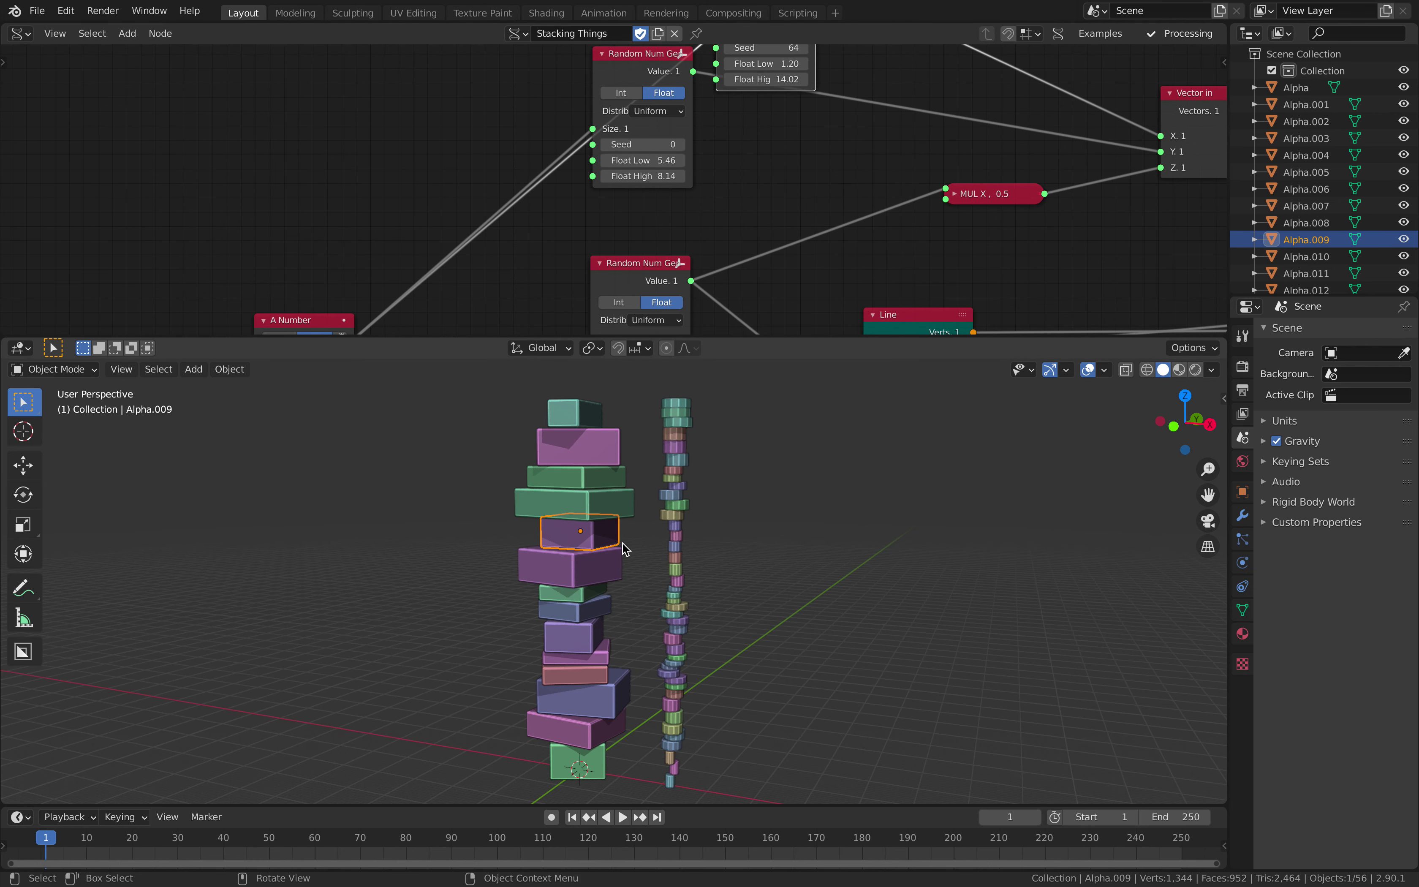
pyautogui.hotkey('ctrl', 's')
pyautogui.keyDown('shift'); pyautogui.moveTo(738, 545); pyautogui.dragTo(644, 546, button='middle'); pyautogui.keyUp('shift')
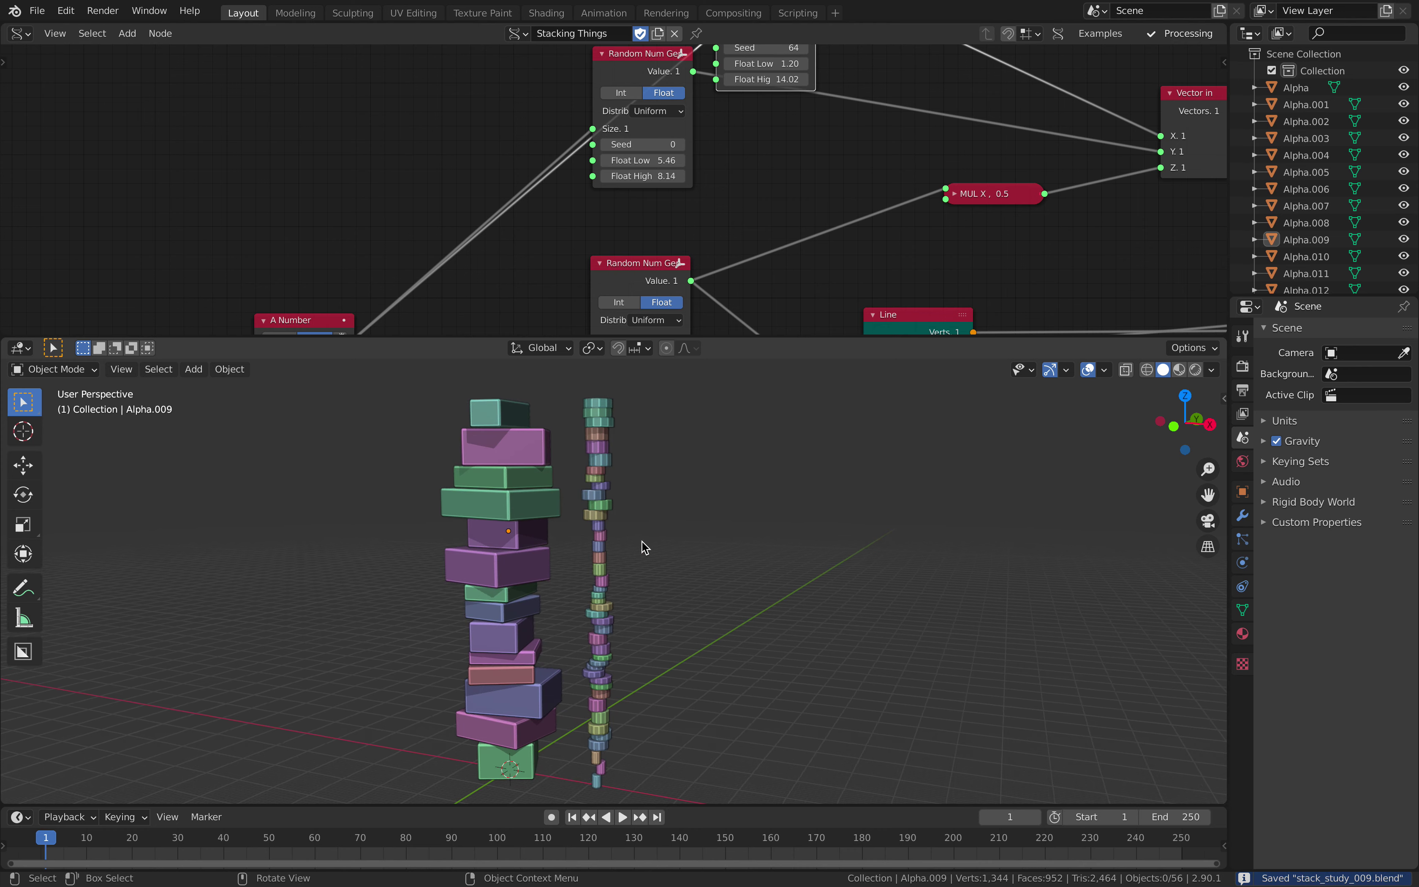
# Examine both stacks from several angles along with the node network that generates them.
pyautogui.scroll(-2, 589, 596)
pyautogui.moveTo(572, 621)
pyautogui.mouseDown(button='middle')
pyautogui.moveTo(554, 617)
pyautogui.moveTo(586, 617)
pyautogui.mouseUp(button='middle')
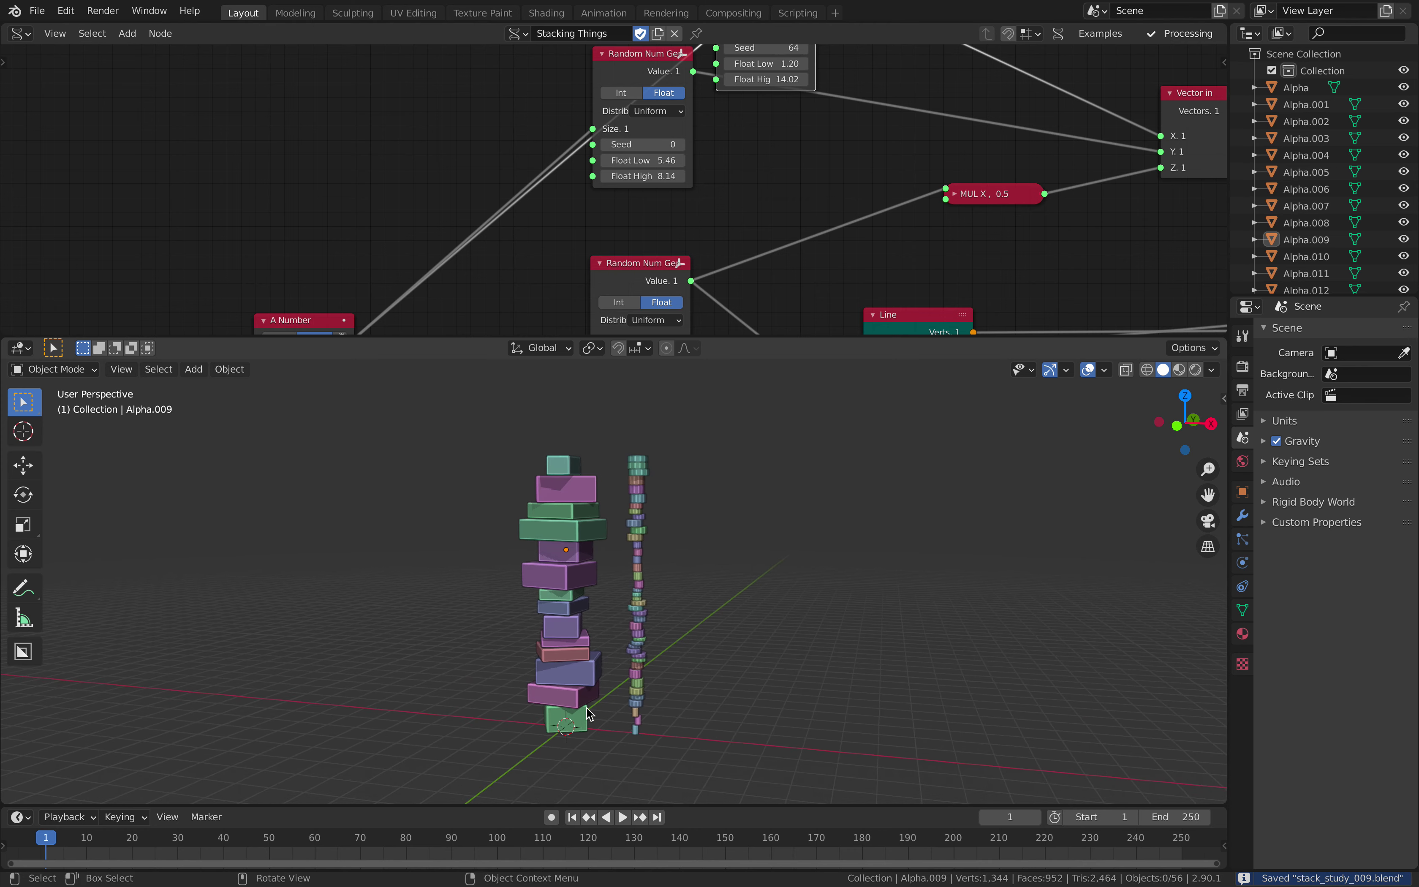
pyautogui.moveTo(546, 668); pyautogui.dragTo(605, 631, button='middle')
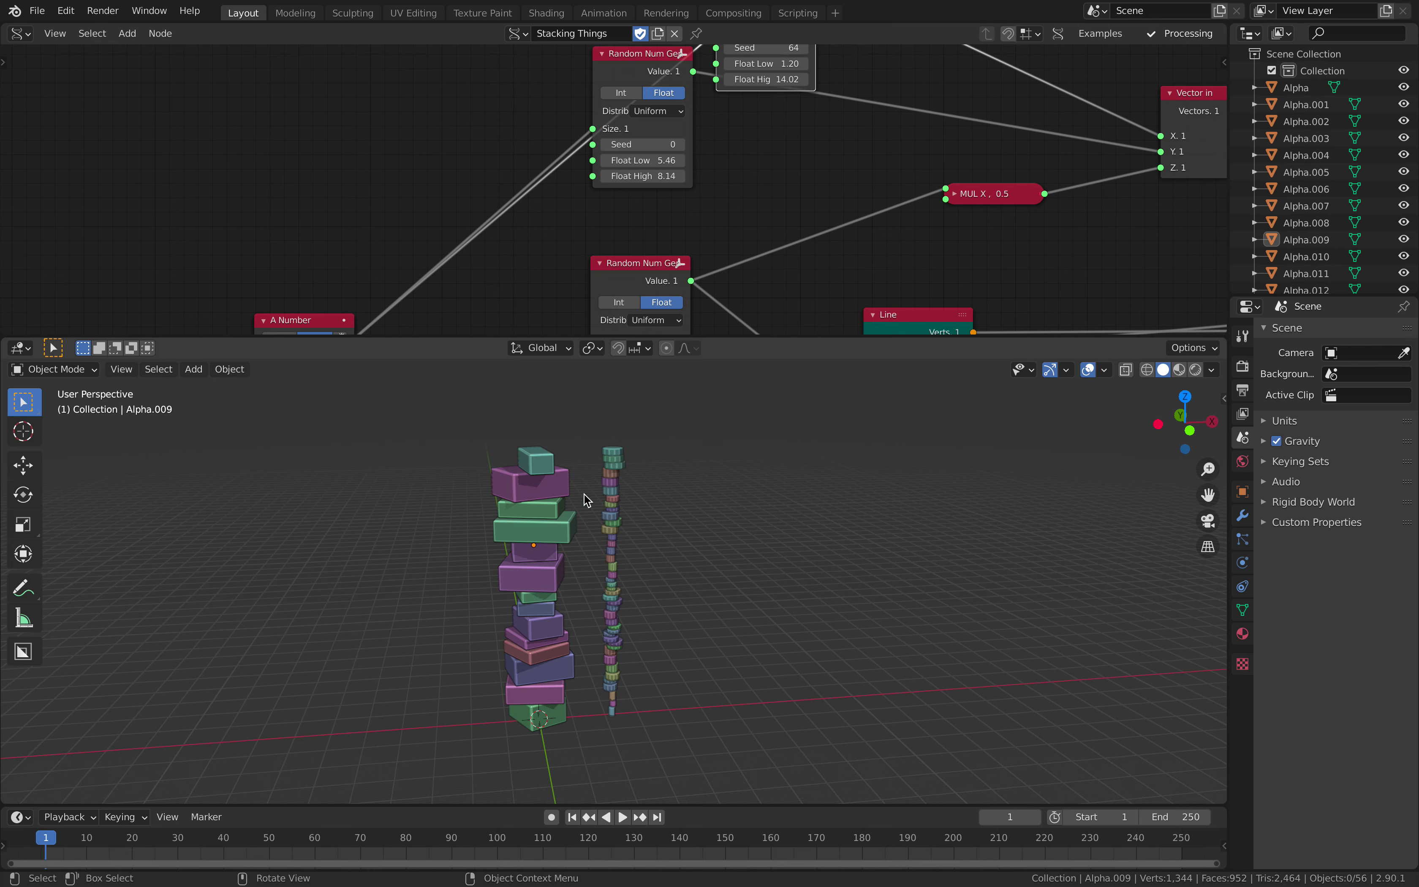
pyautogui.moveTo(584, 495); pyautogui.dragTo(670, 503, button='middle')
pyautogui.scroll(-5, 602, 183)
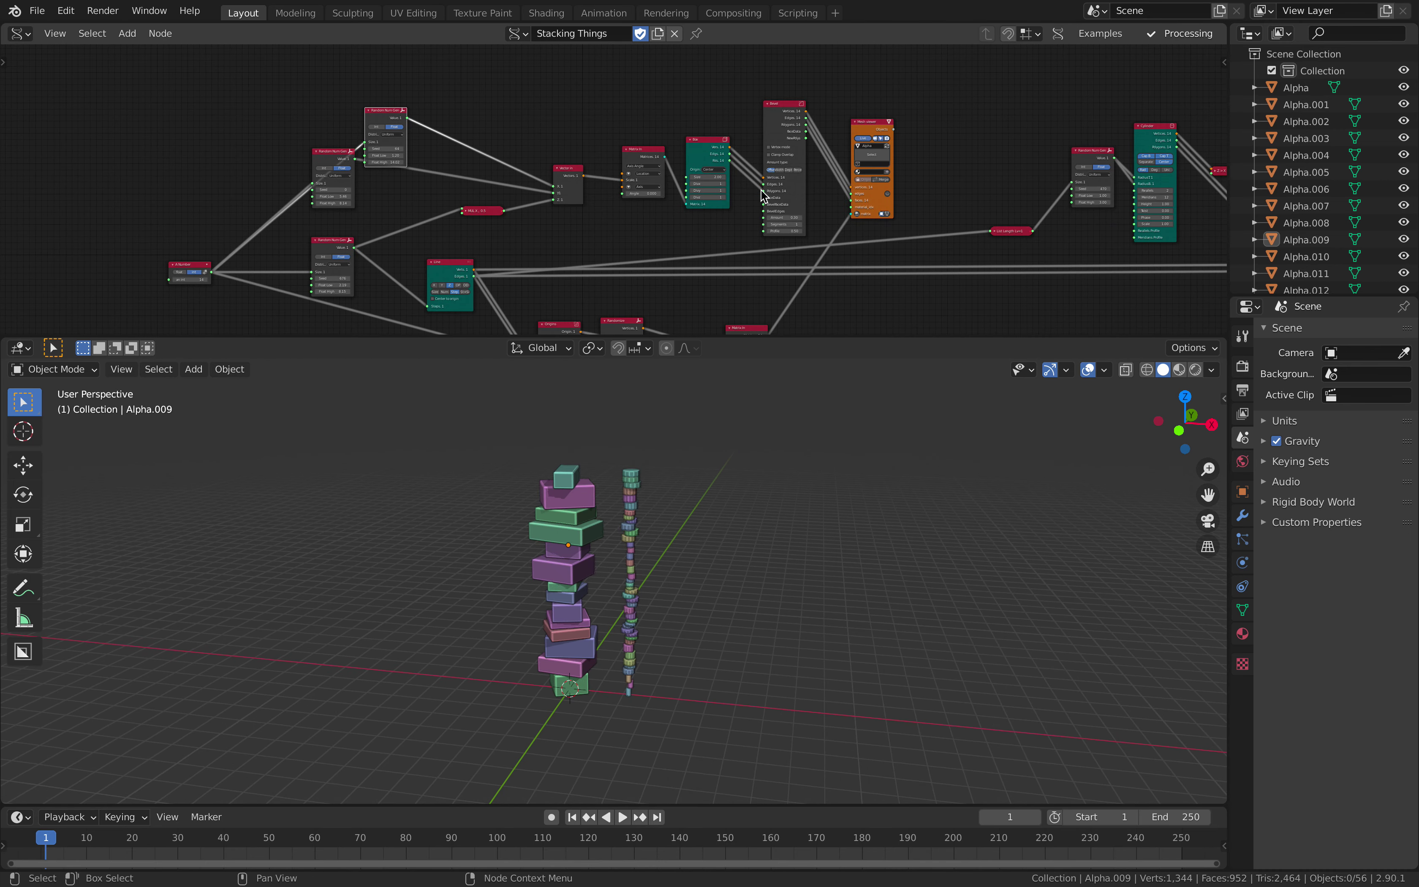
pyautogui.moveTo(761, 190); pyautogui.dragTo(841, 88, button='middle')
pyautogui.scroll(2, 776, 139)
pyautogui.scroll(4, 601, 693)
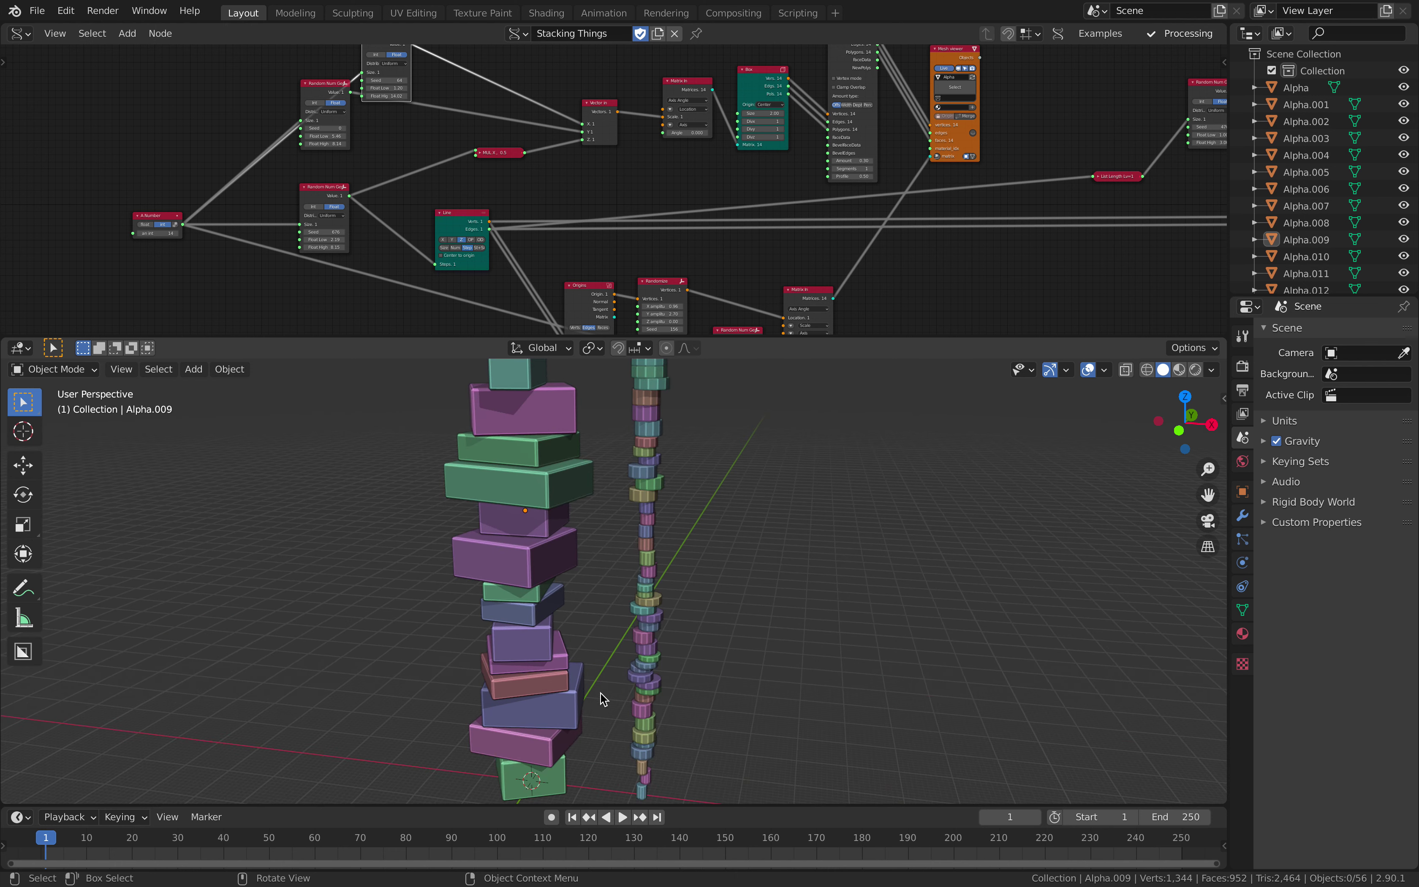
pyautogui.moveTo(601, 694); pyautogui.dragTo(640, 643, button='middle')
pyautogui.scroll(-2, 655, 623)
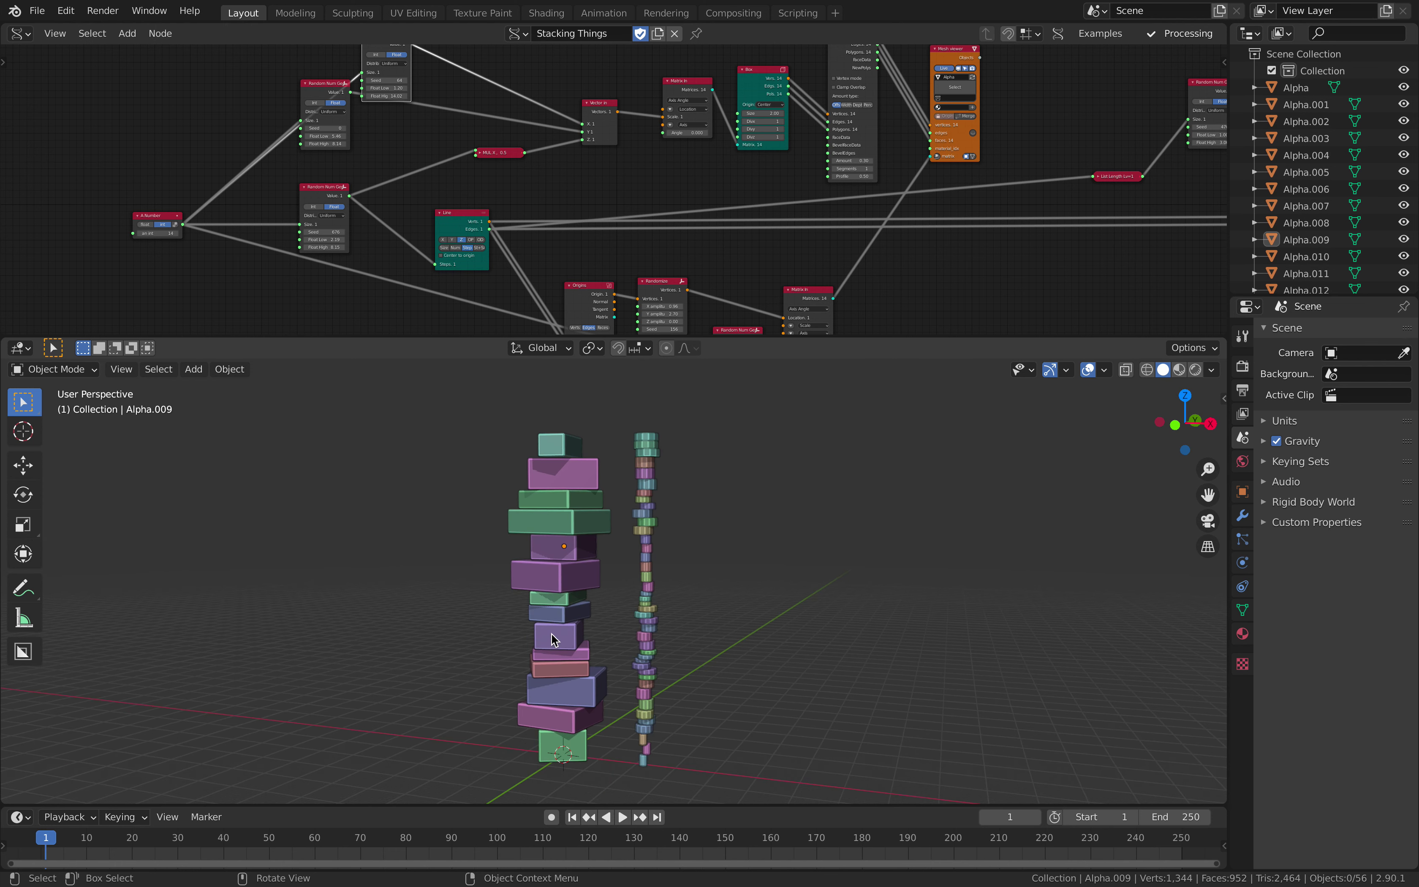
# Select the individual boxes Alpha.009 and Alpha.011 in the stack to inspect them as separate objects.
pyautogui.click(564, 544)
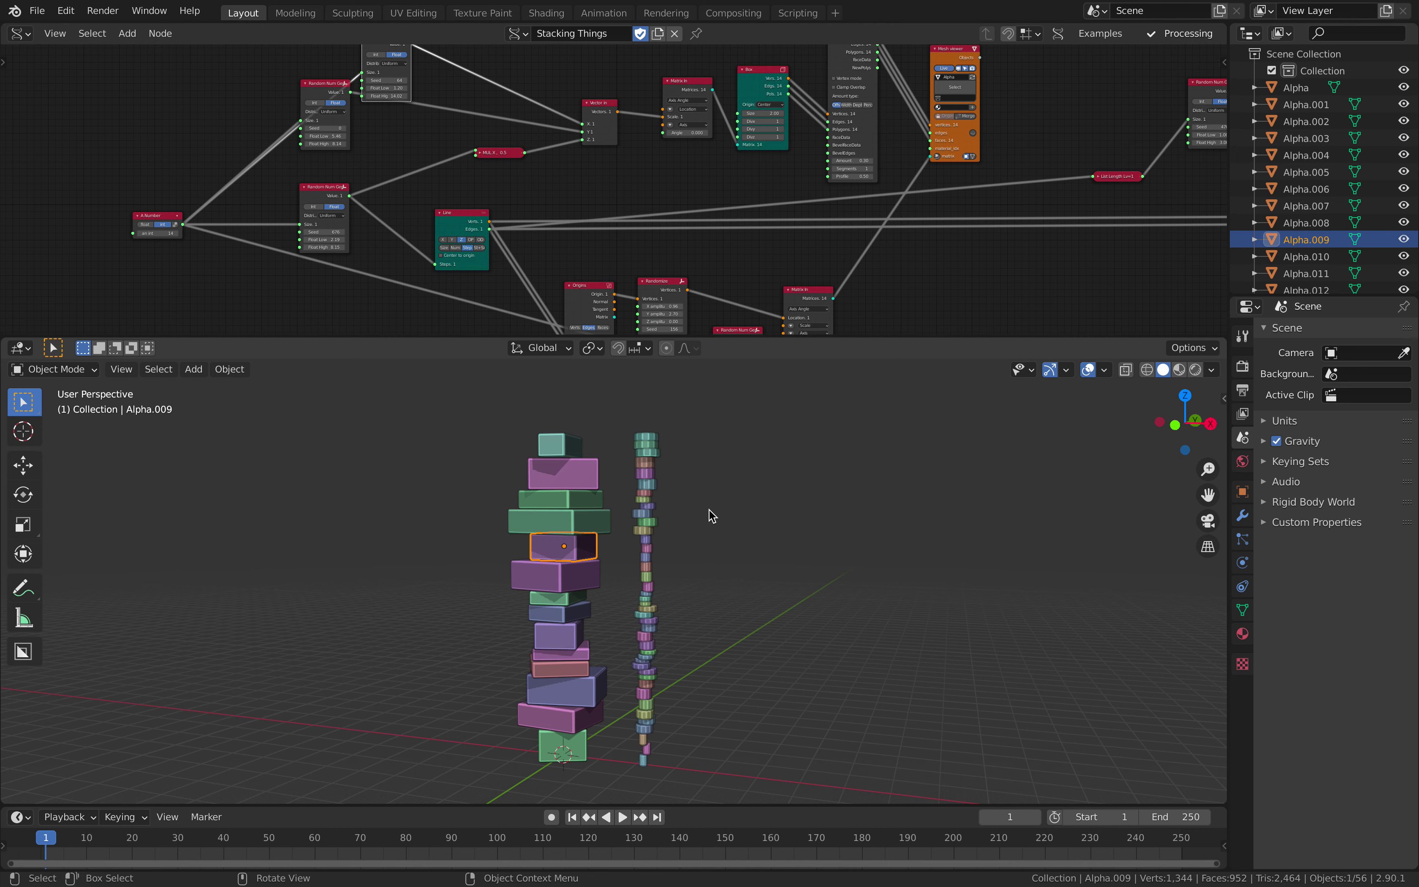
pyautogui.click(568, 511)
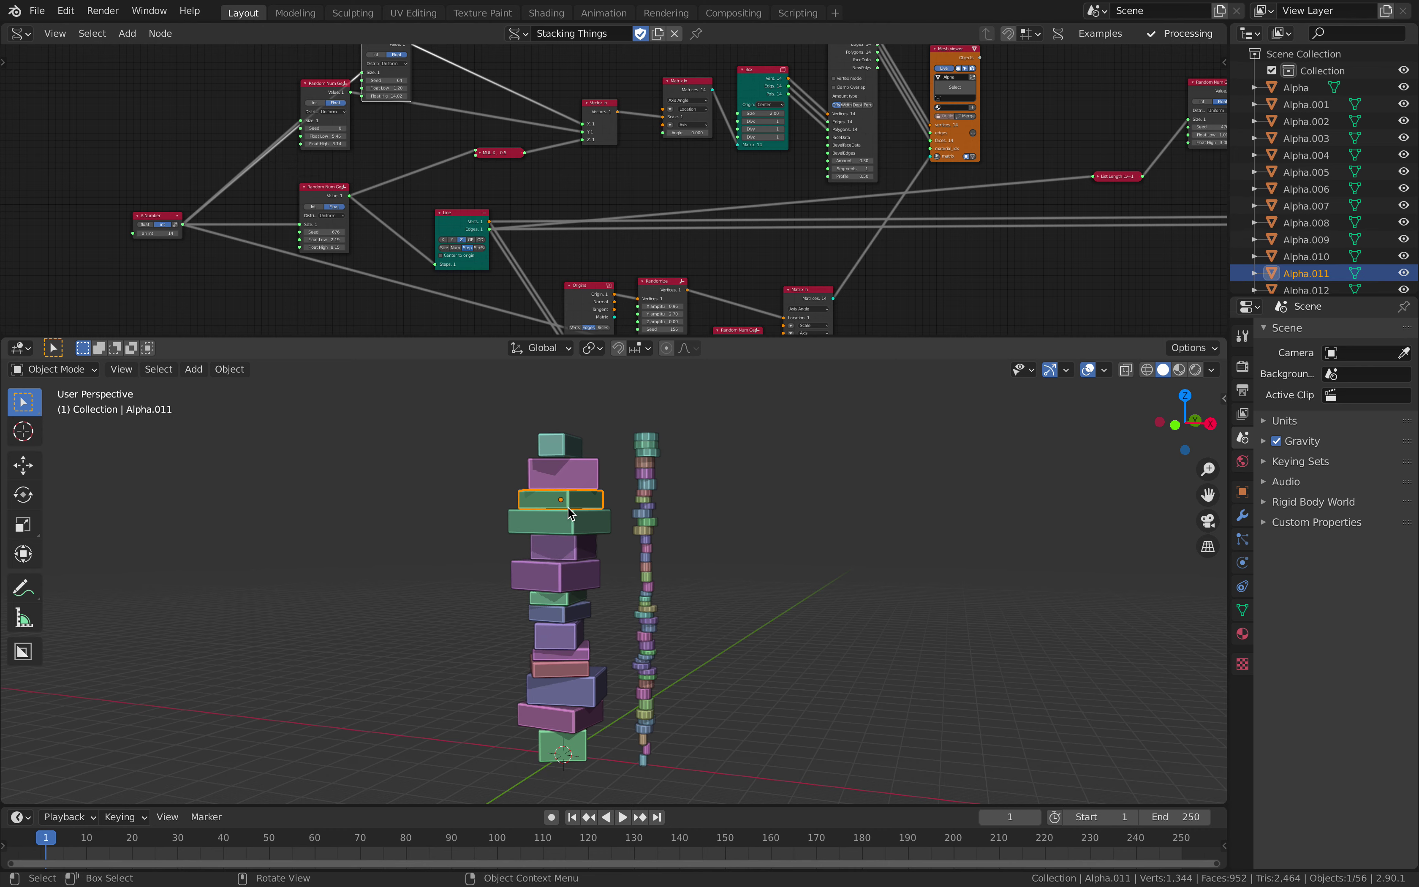
pyautogui.moveTo(568, 510); pyautogui.dragTo(580, 536, button='middle')
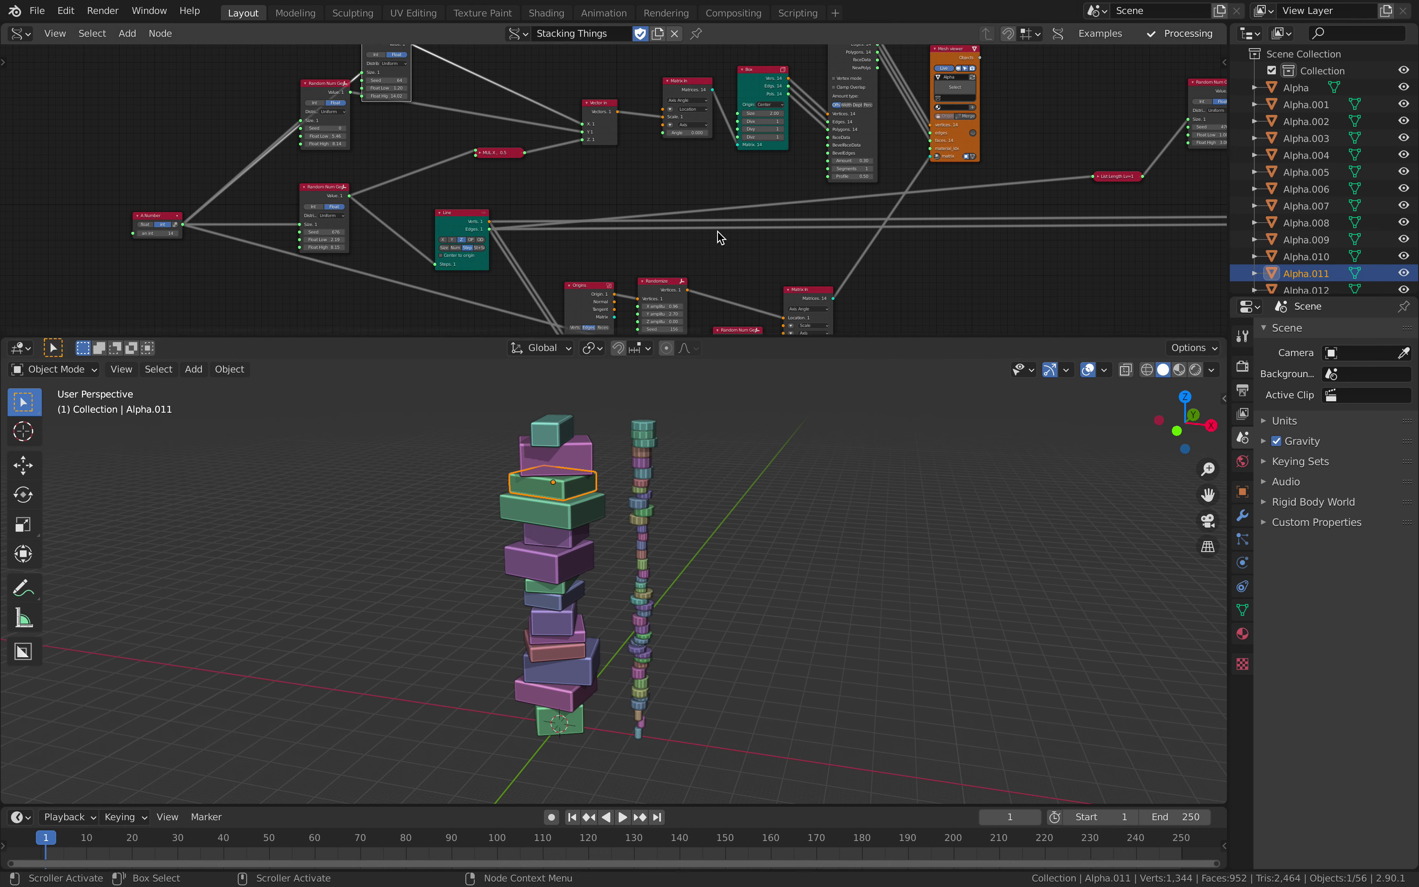
pyautogui.scroll(-2, 745, 228)
pyautogui.moveTo(631, 590)
pyautogui.mouseDown(button='middle')
pyautogui.moveTo(649, 558)
pyautogui.moveTo(616, 600)
pyautogui.moveTo(607, 593)
pyautogui.mouseUp(button='middle')
pyautogui.scroll(-2, 682, 223)
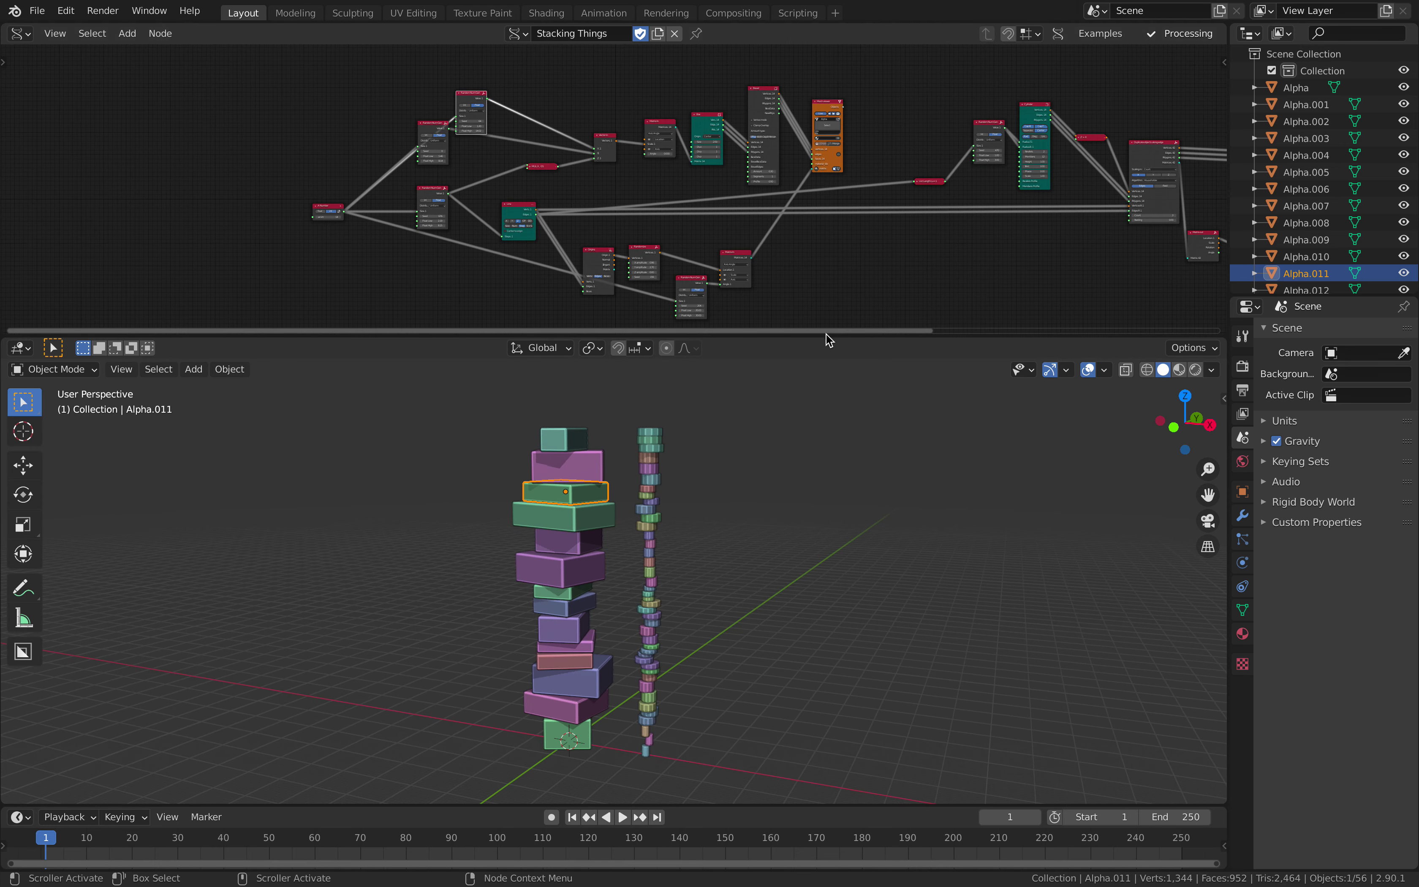
# Enlarge the node editor by shrinking the 3D viewport, and frame the entire node tree.
pyautogui.moveTo(826, 337); pyautogui.dragTo(817, 423)
pyautogui.moveTo(816, 264); pyautogui.dragTo(553, 292, button='middle')
pyautogui.scroll(-3, 623, 287)
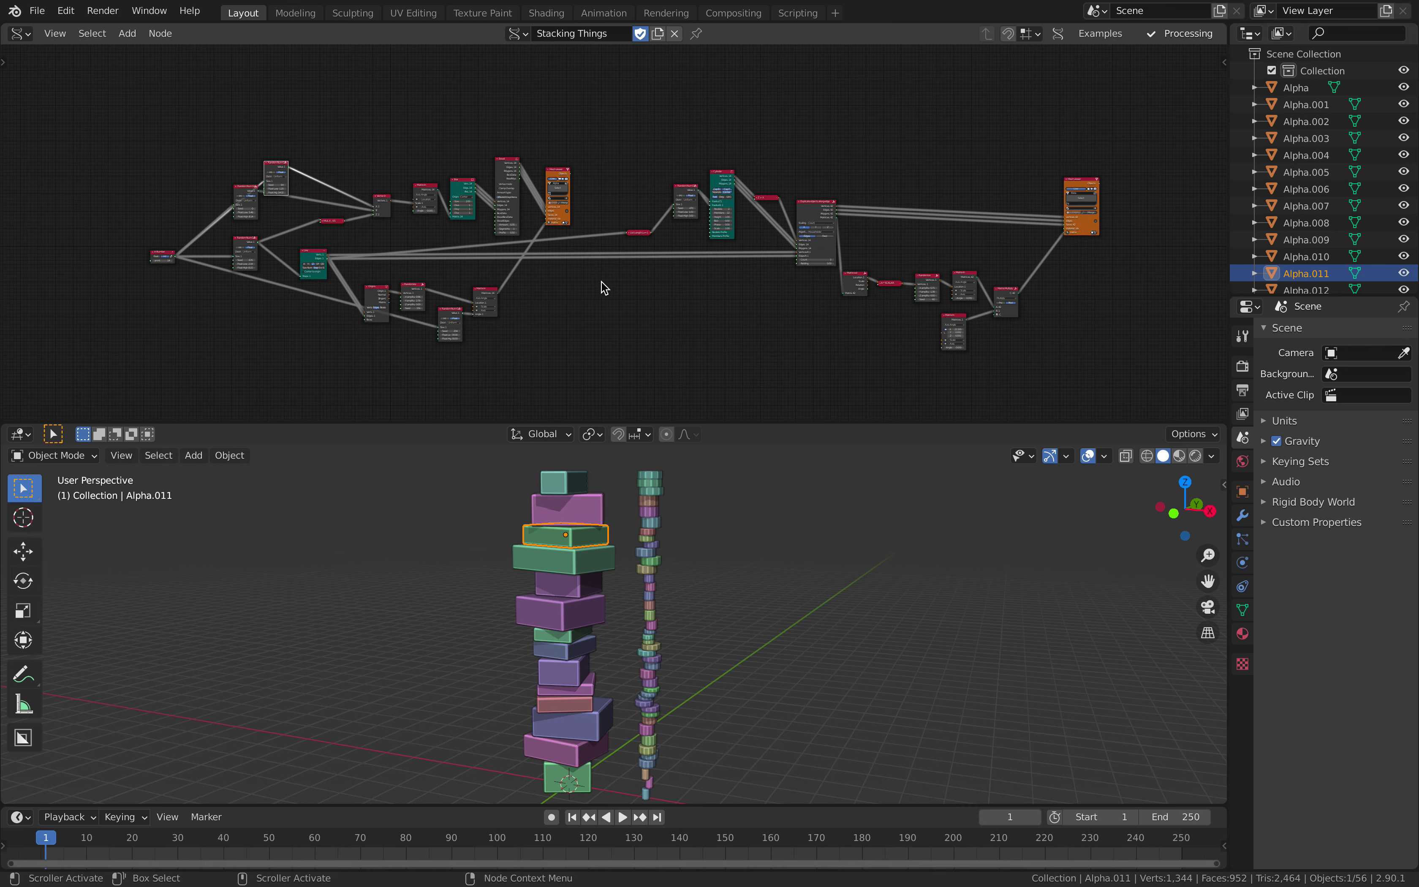
pyautogui.moveTo(604, 282)
pyautogui.mouseDown(button='middle')
pyautogui.moveTo(604, 246)
pyautogui.moveTo(610, 257)
pyautogui.mouseUp(button='middle')
pyautogui.scroll(2, 609, 286)
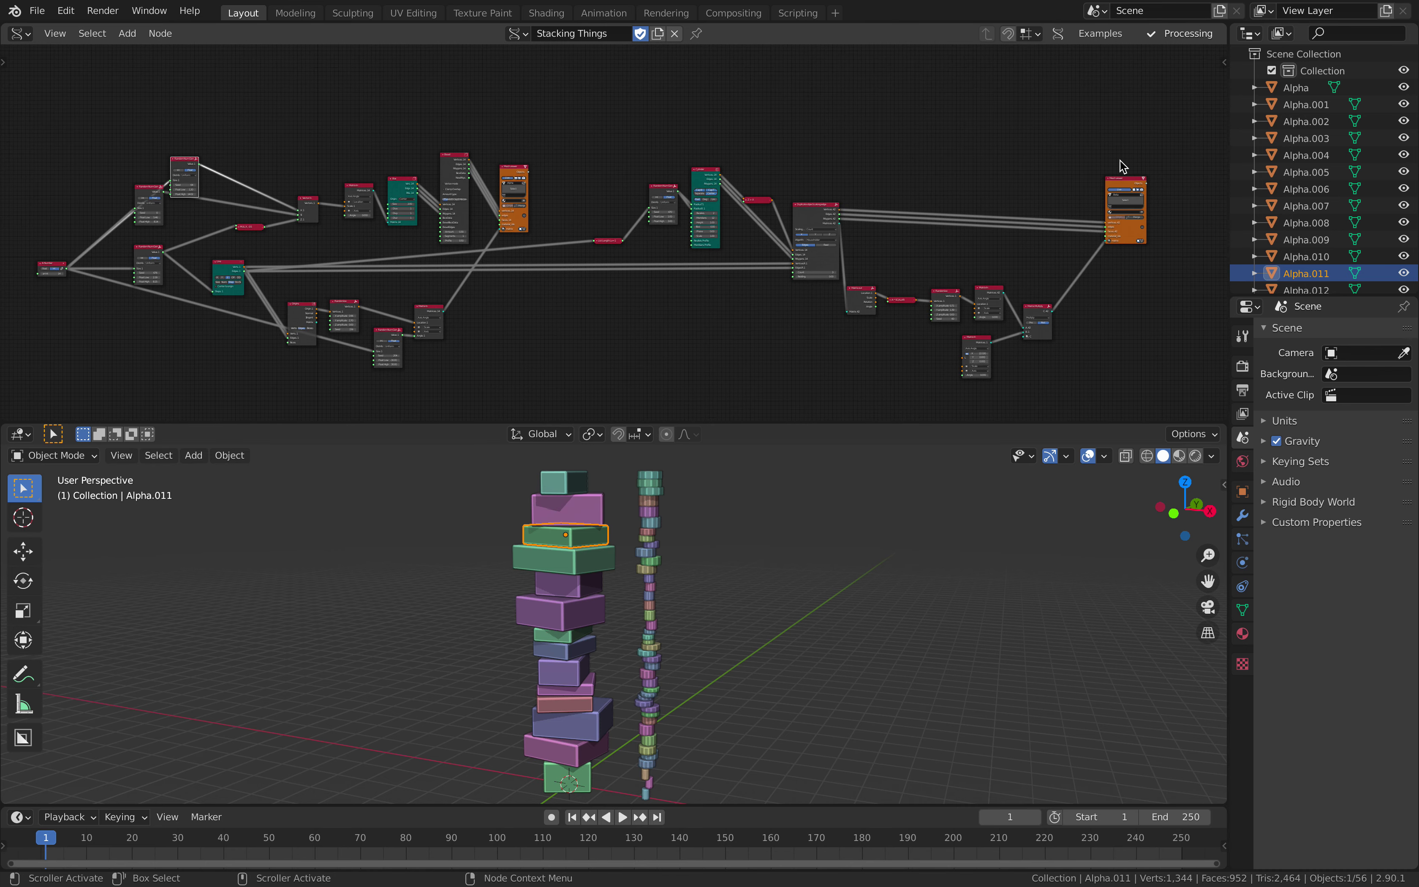
# Look over the Beta objects in the outliner and view both complete stacks.
pyautogui.scroll(-8, 1317, 181)
pyautogui.moveTo(812, 500); pyautogui.dragTo(804, 508, button='middle')
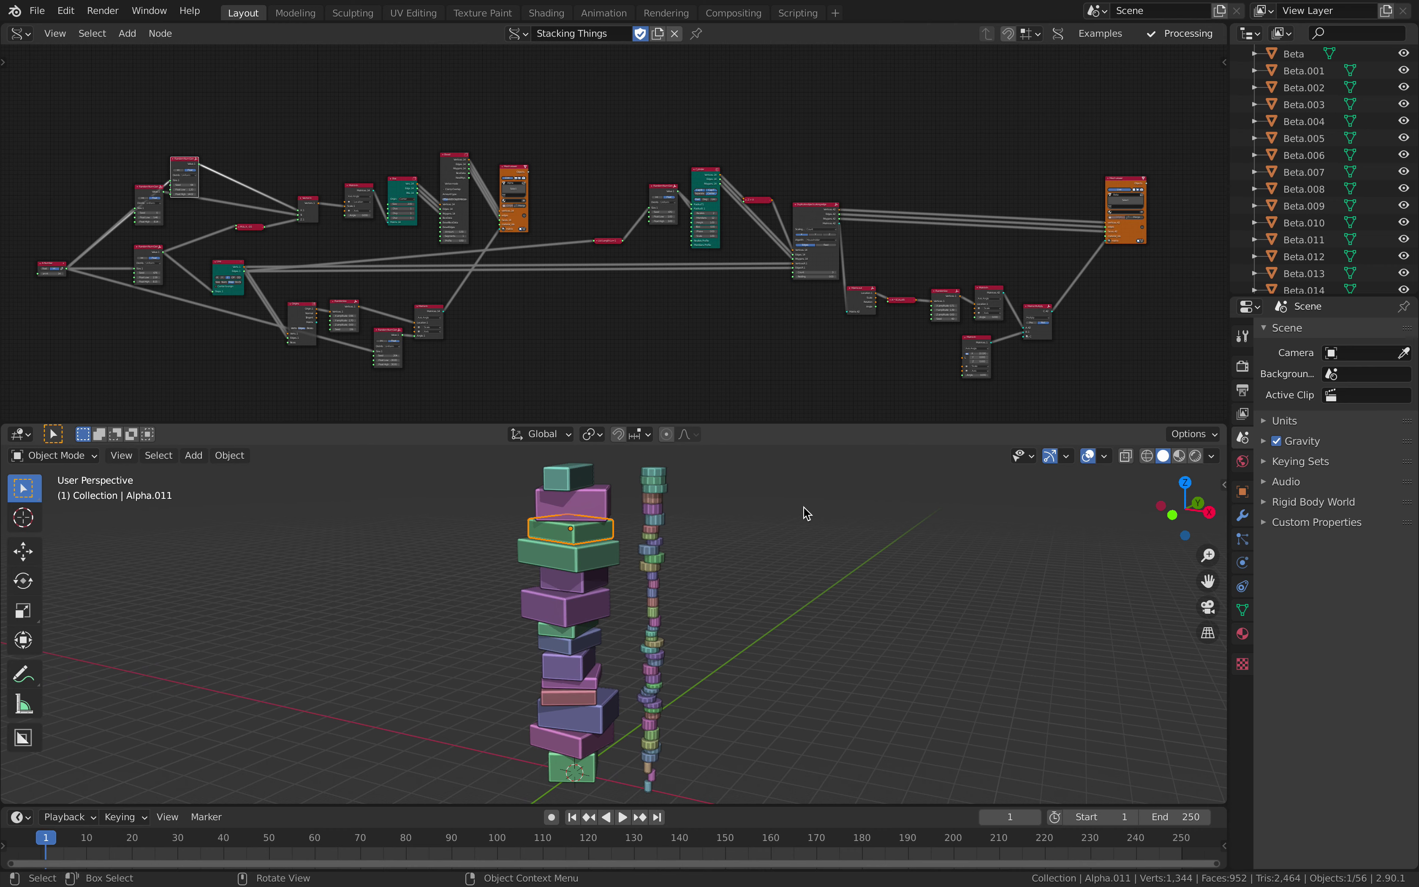
pyautogui.scroll(-3, 804, 508)
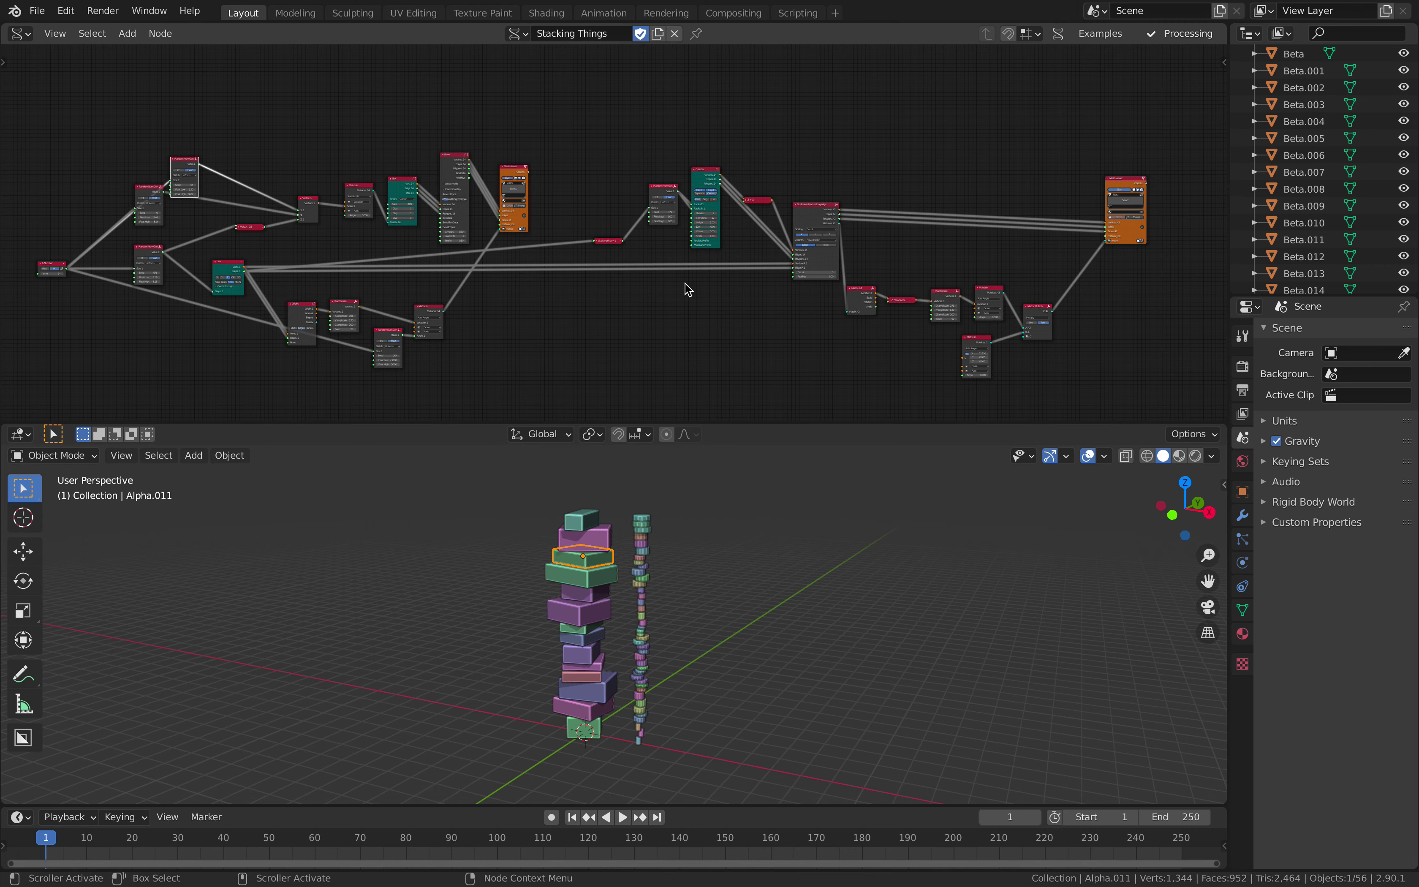